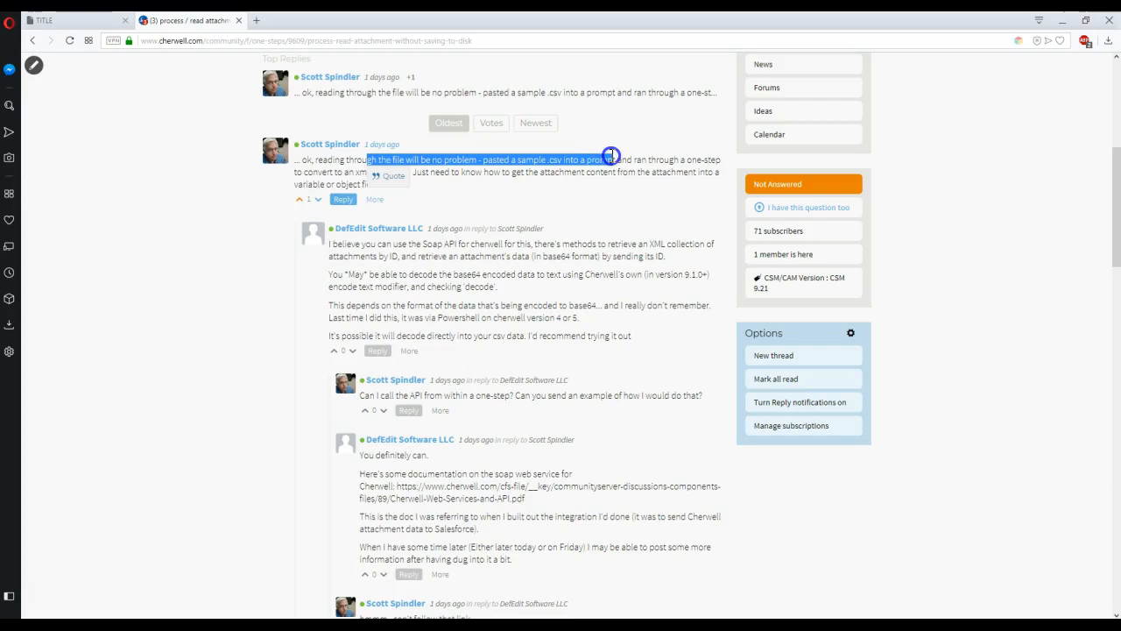
Highlight the replies about converting CSV to XML and the SOAP API suggestion.
{"action": "left_click_drag", "start_coordinate": [603, 164], "coordinate": [601, 173]}
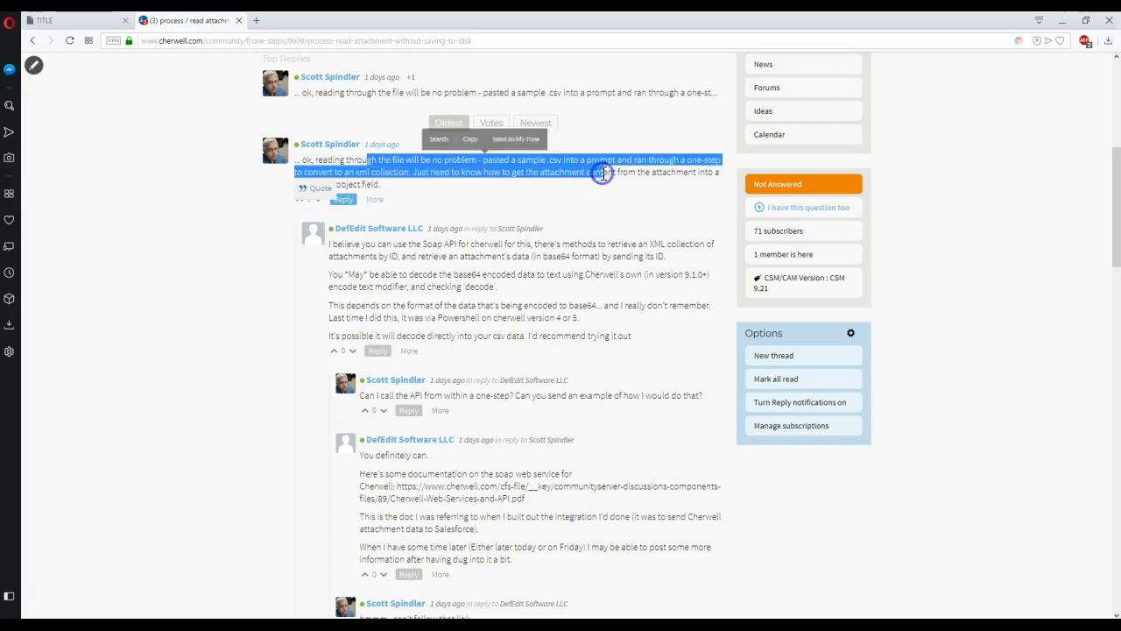
{"action": "left_click", "coordinate": [431, 193]}
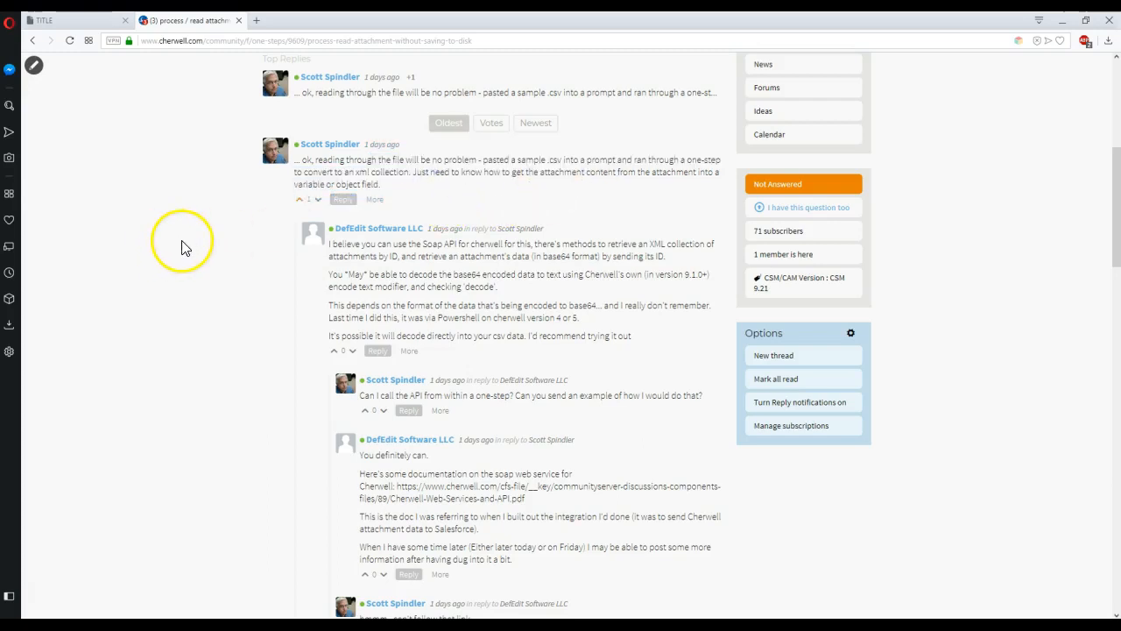
{"action": "scroll", "coordinate": [180, 246], "scroll_direction": "down", "scroll_amount": 2}
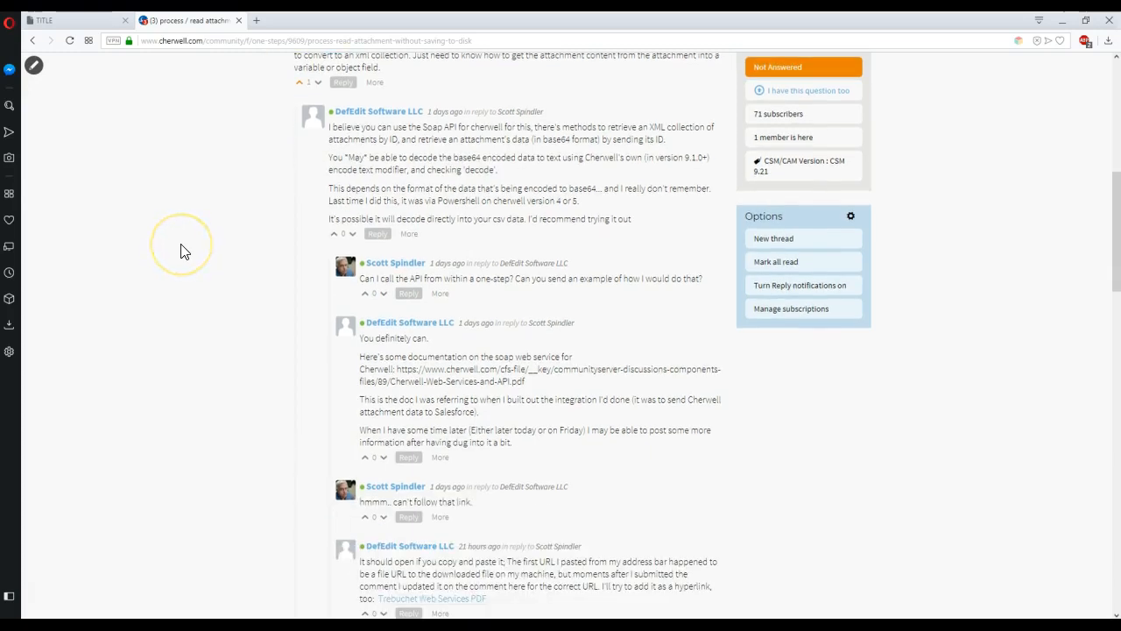
{"action": "left_click", "coordinate": [329, 130]}
{"action": "left_click_drag", "start_coordinate": [330, 129], "coordinate": [683, 147]}
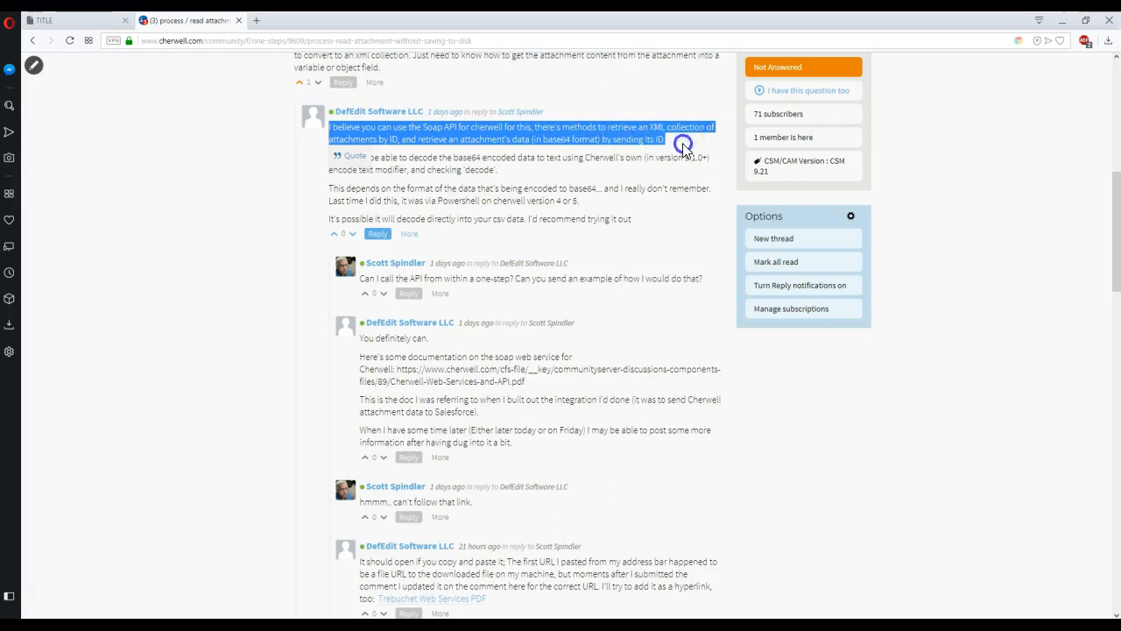
{"action": "left_click", "coordinate": [537, 163]}
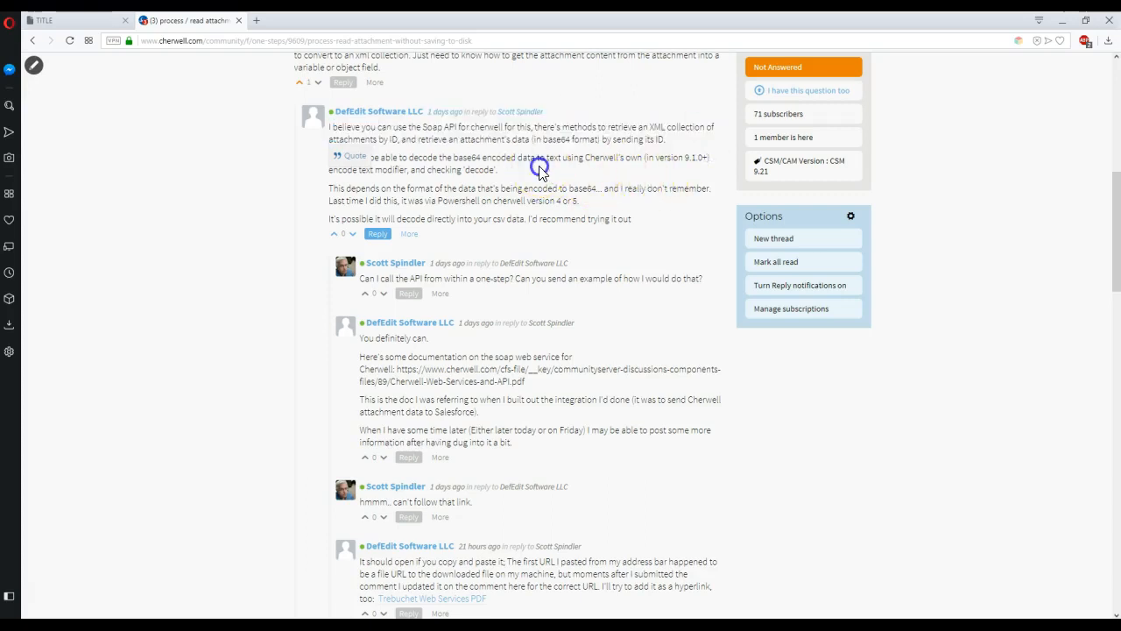
{"action": "left_click", "coordinate": [186, 178]}
Switch to the web services PDF and scroll to the Cherwell Web Service Overview on page 4.
{"action": "left_click", "coordinate": [75, 20]}
{"action": "left_click", "coordinate": [417, 315]}
{"action": "scroll", "coordinate": [417, 315], "scroll_direction": "down", "scroll_amount": 12}
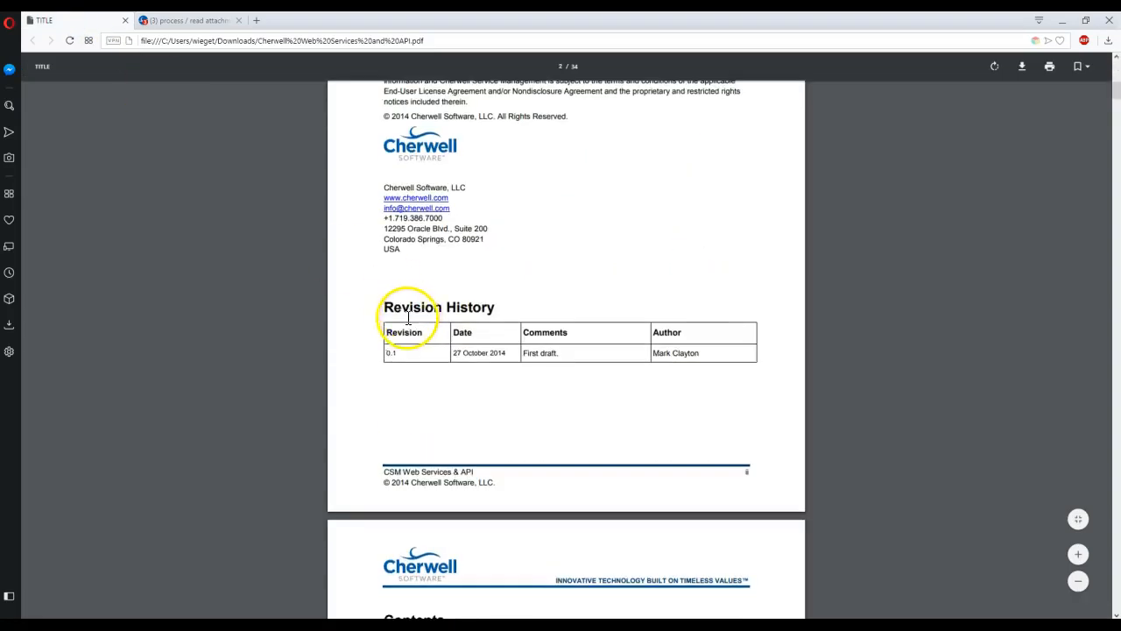
{"action": "scroll", "coordinate": [356, 309], "scroll_direction": "up", "scroll_amount": 3}
{"action": "left_click_drag", "start_coordinate": [506, 354], "coordinate": [415, 344]}
{"action": "key", "text": "ctrl+c"}
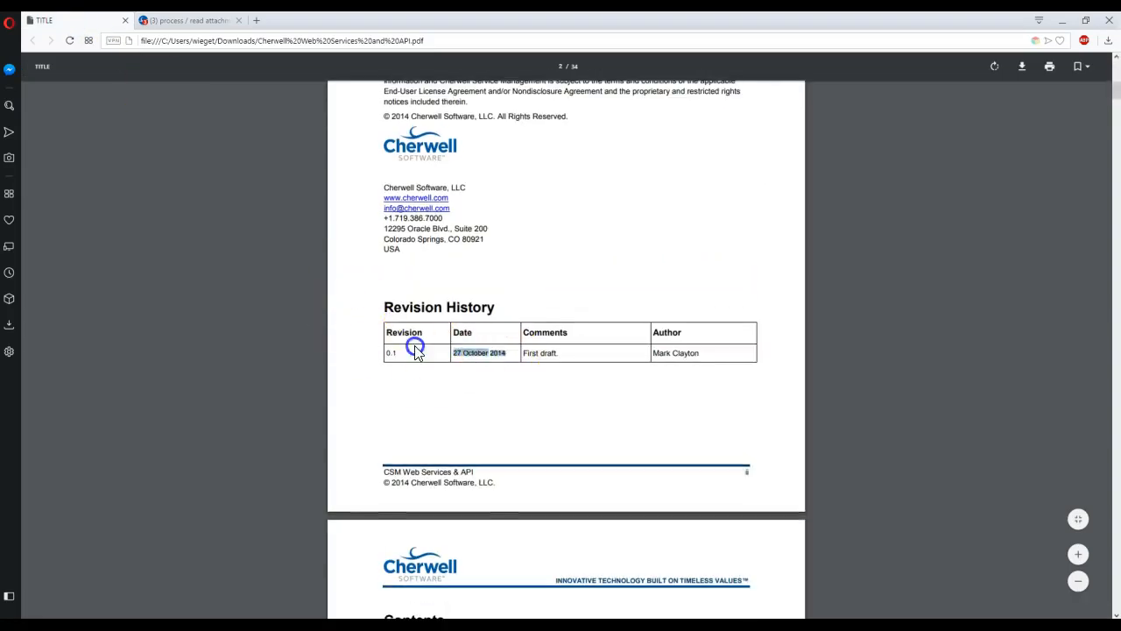
{"action": "scroll", "coordinate": [317, 315], "scroll_direction": "up", "scroll_amount": 5}
{"action": "scroll", "coordinate": [317, 318], "scroll_direction": "up", "scroll_amount": 5}
{"action": "scroll", "coordinate": [319, 314], "scroll_direction": "down", "scroll_amount": 7}
{"action": "scroll", "coordinate": [286, 335], "scroll_direction": "down", "scroll_amount": 15}
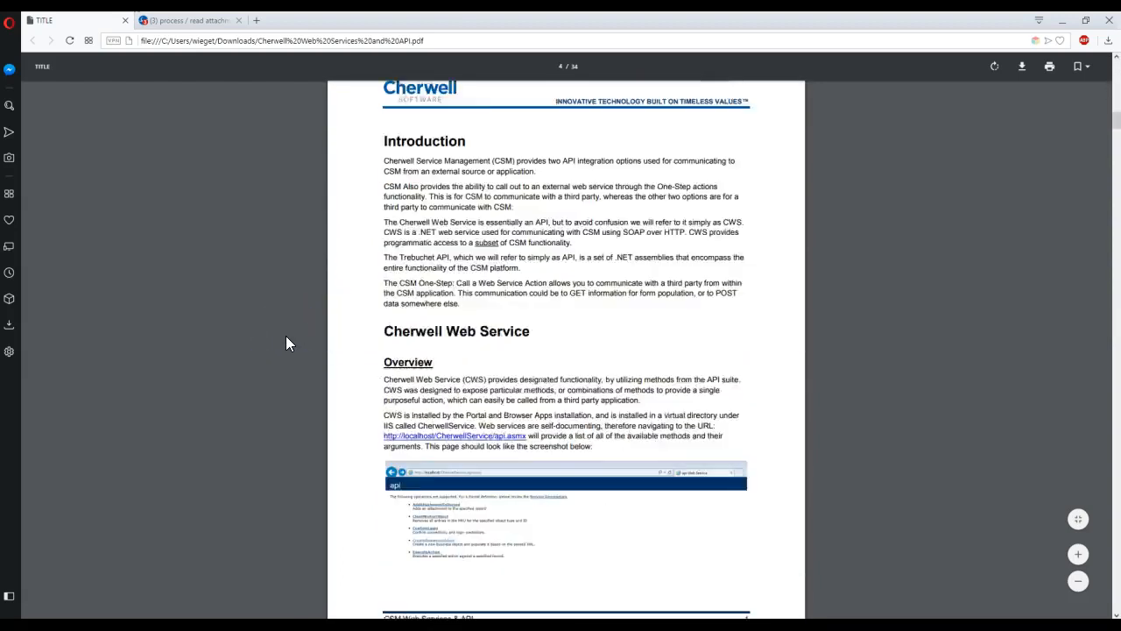
{"action": "scroll", "coordinate": [285, 335], "scroll_direction": "up", "scroll_amount": 6}
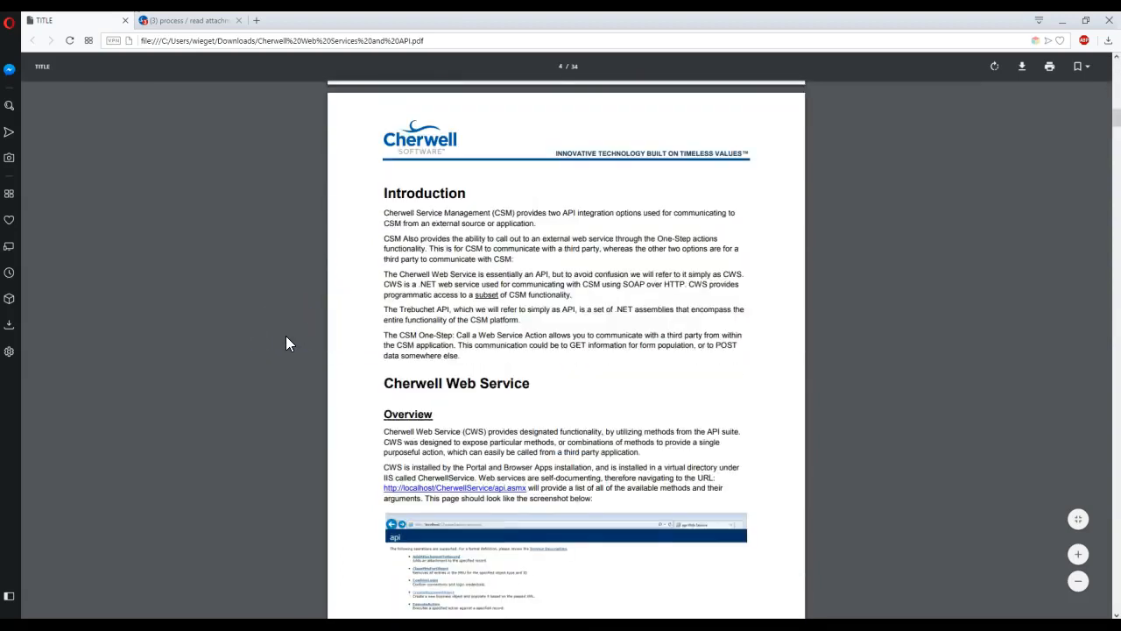
{"action": "scroll", "coordinate": [286, 335], "scroll_direction": "down", "scroll_amount": 3}
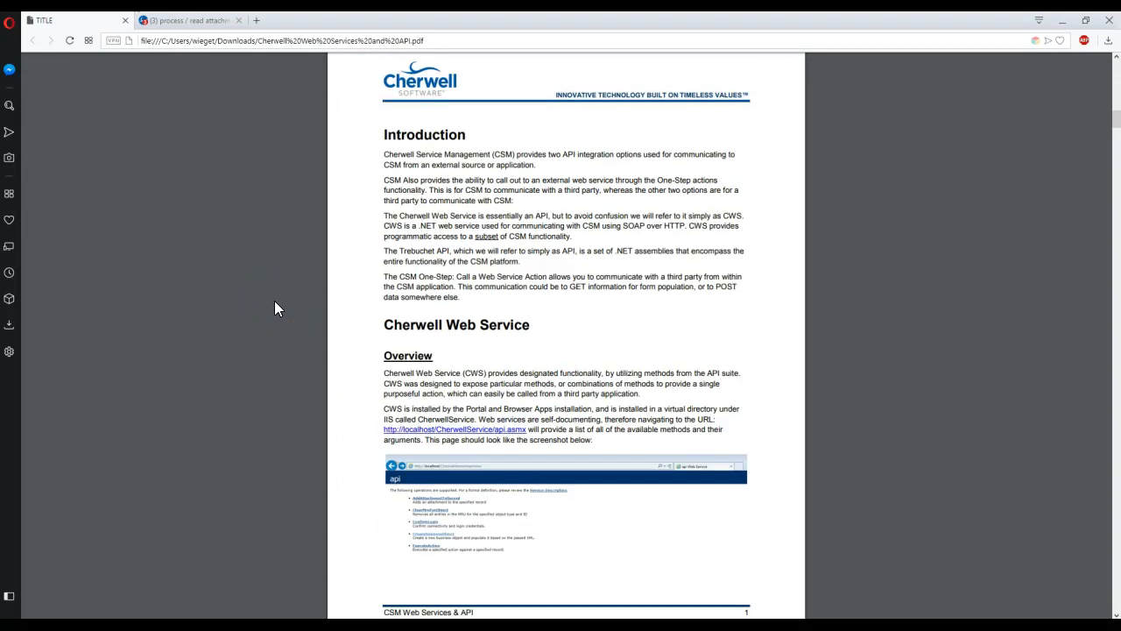
{"action": "scroll", "coordinate": [274, 308], "scroll_direction": "down", "scroll_amount": 3}
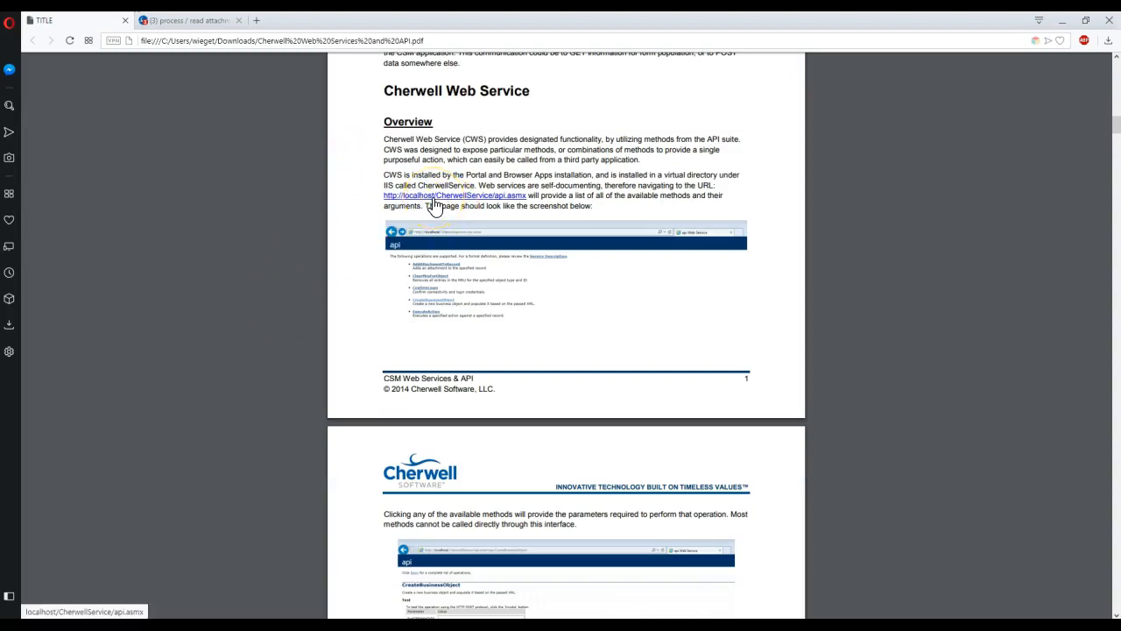
Copy the api.asmx link and try pasting it into a new browser tab.
{"action": "right_click", "coordinate": [520, 198]}
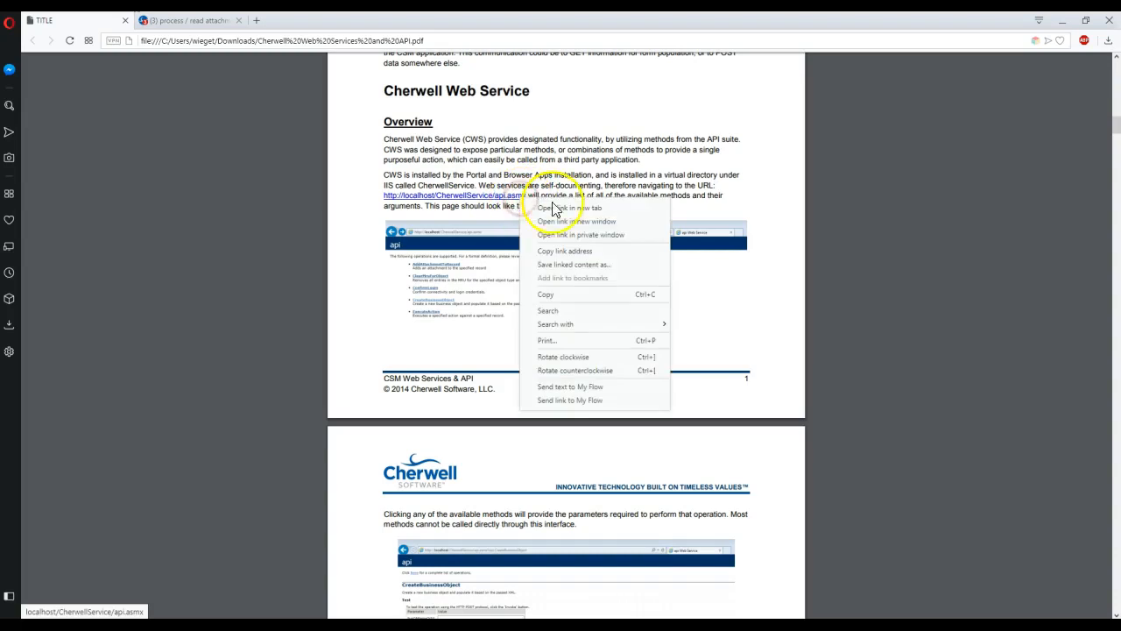
{"action": "left_click", "coordinate": [552, 294]}
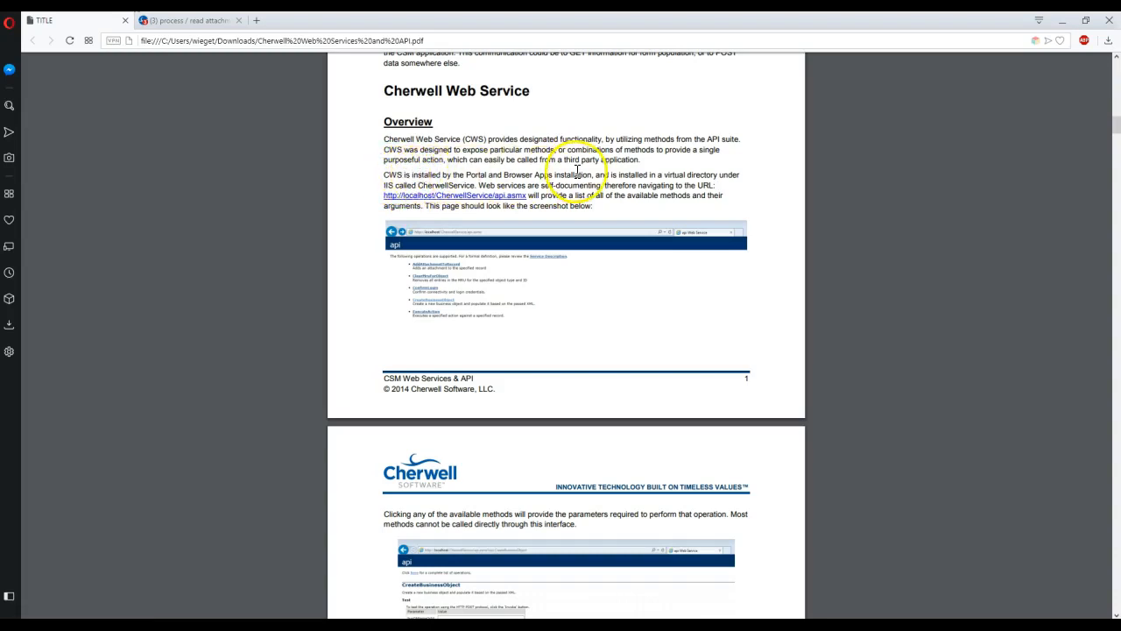
{"action": "left_click_drag", "start_coordinate": [455, 175], "coordinate": [680, 189]}
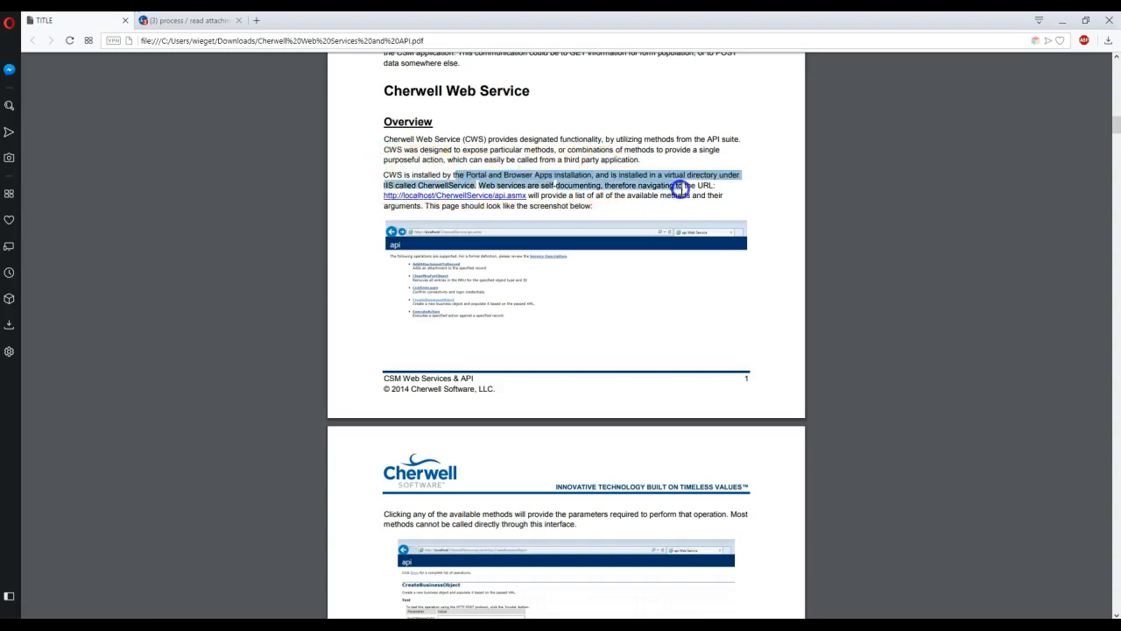
{"action": "left_click", "coordinate": [645, 214]}
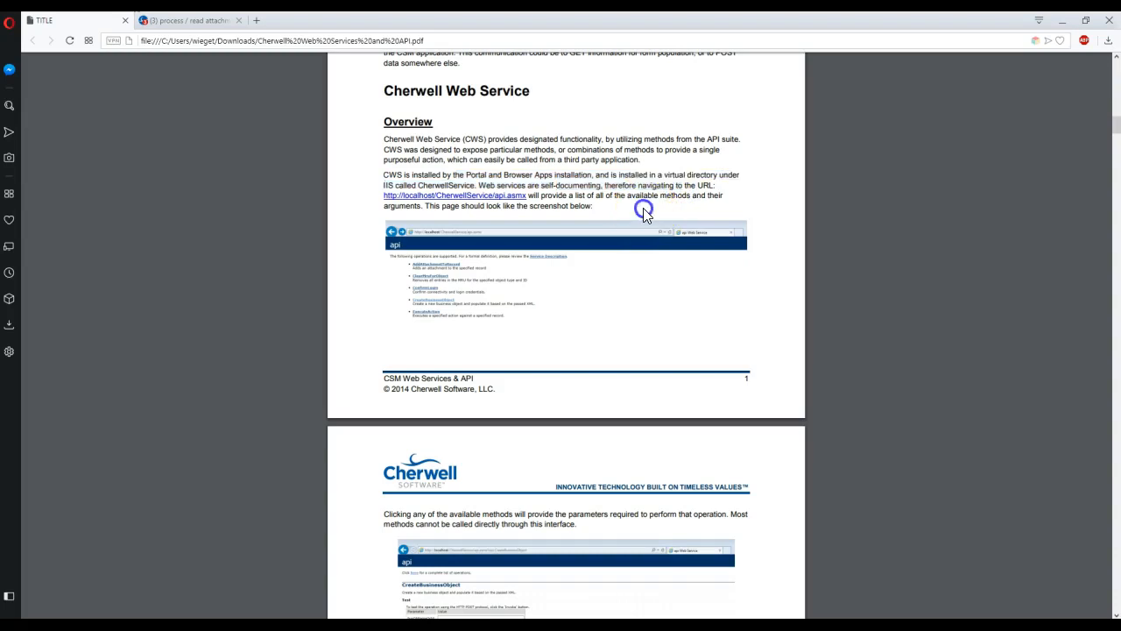
{"action": "left_click", "coordinate": [255, 20]}
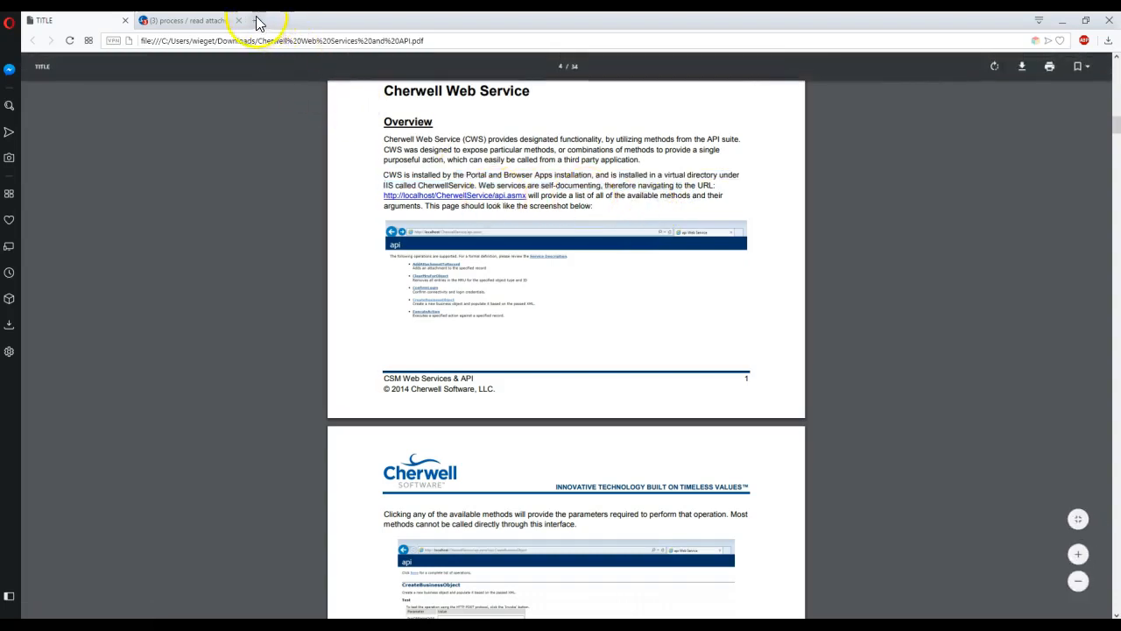
{"action": "key", "text": "ctrl+v"}
{"action": "key", "text": "ctrl+z"}
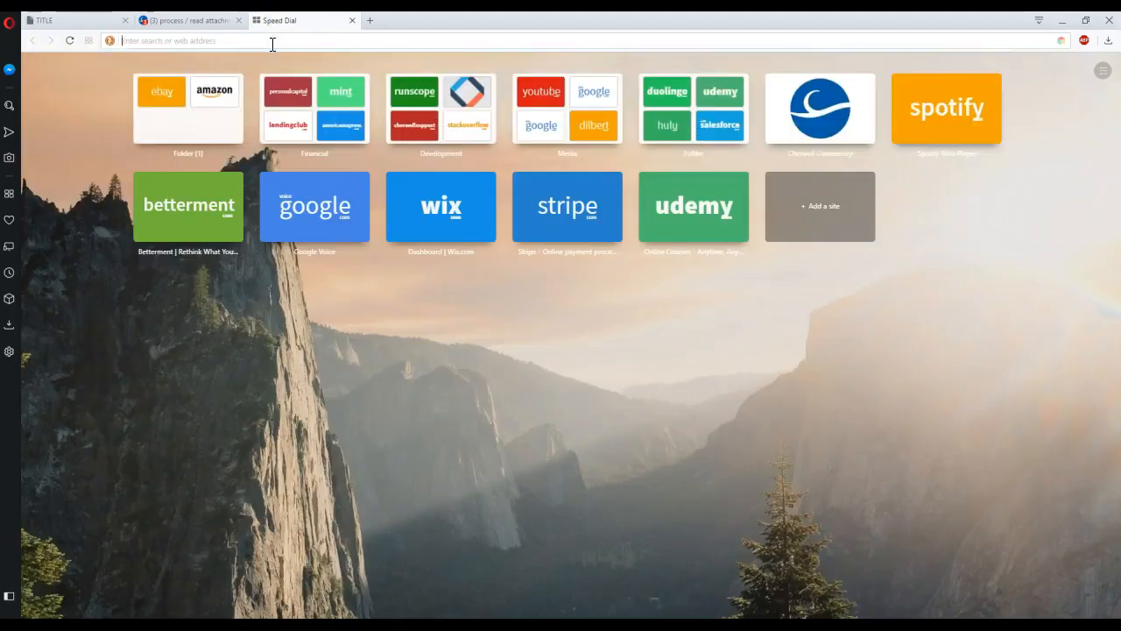
Open the PDF's localhost api.asmx link in a new tab and switch to it.
{"action": "left_click", "coordinate": [78, 20]}
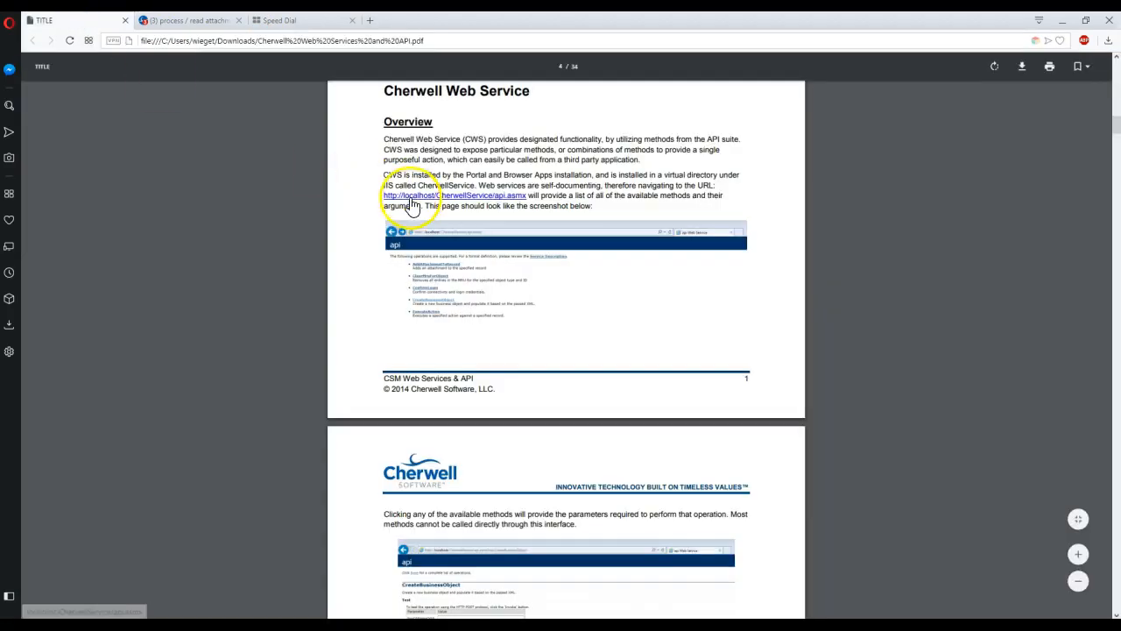
{"action": "right_click", "coordinate": [418, 207]}
{"action": "left_click", "coordinate": [455, 207]}
{"action": "left_click", "coordinate": [166, 20]}
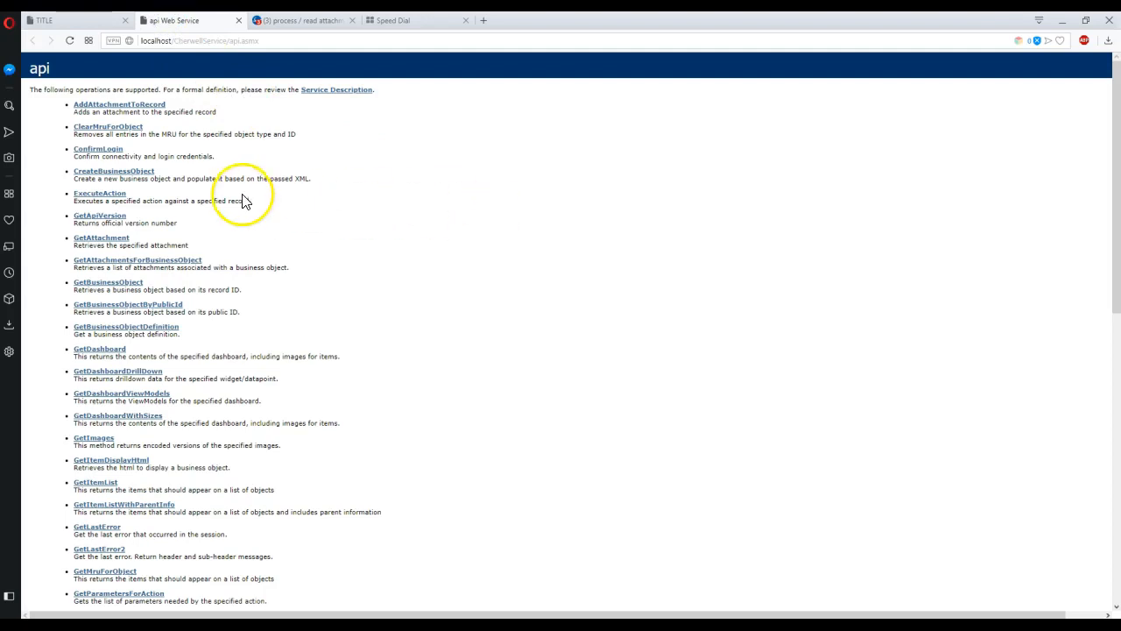
Scroll the api.asmx operations list and select the page's full address.
{"action": "scroll", "coordinate": [225, 155], "scroll_direction": "down", "scroll_amount": 3}
{"action": "scroll", "coordinate": [225, 156], "scroll_direction": "down", "scroll_amount": 5}
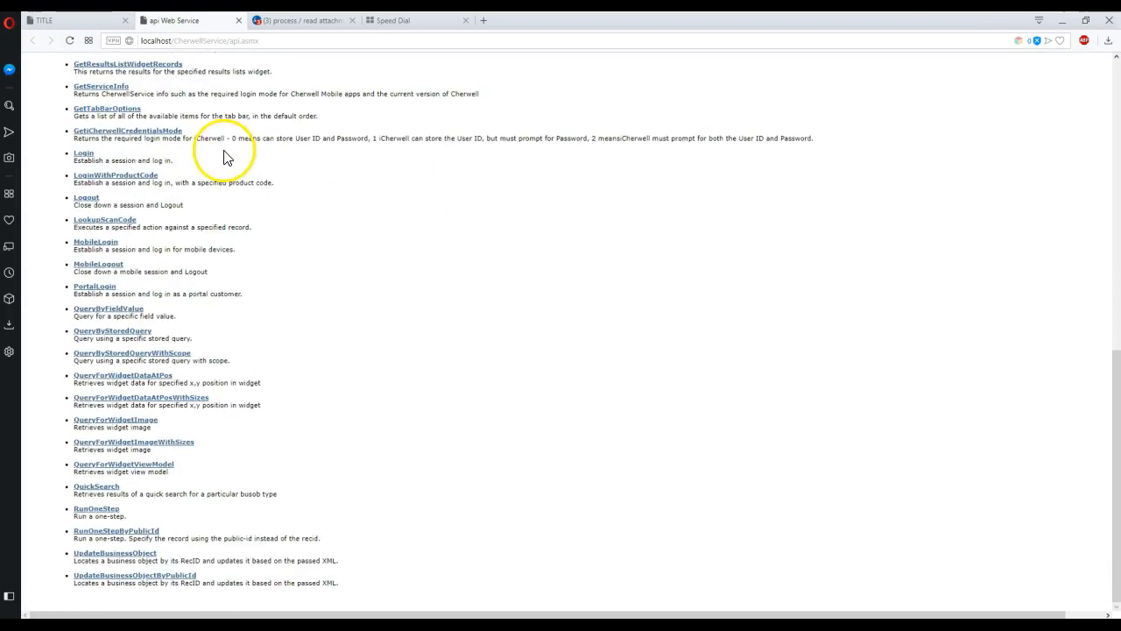
{"action": "scroll", "coordinate": [225, 155], "scroll_direction": "up", "scroll_amount": 8}
{"action": "left_click", "coordinate": [267, 43]}
{"action": "key", "text": "ctrl+c"}
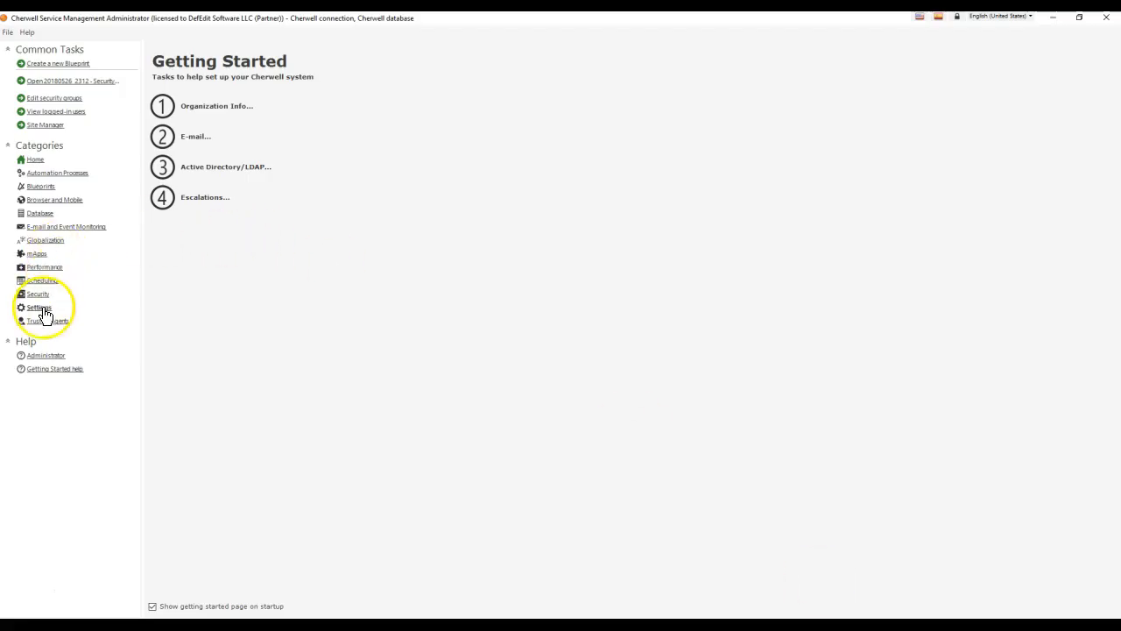
Create a new web service in the Web Services Manager named 'Local Cherwell SOAP API / Cherwell Web Service'.
{"action": "left_click", "coordinate": [42, 310]}
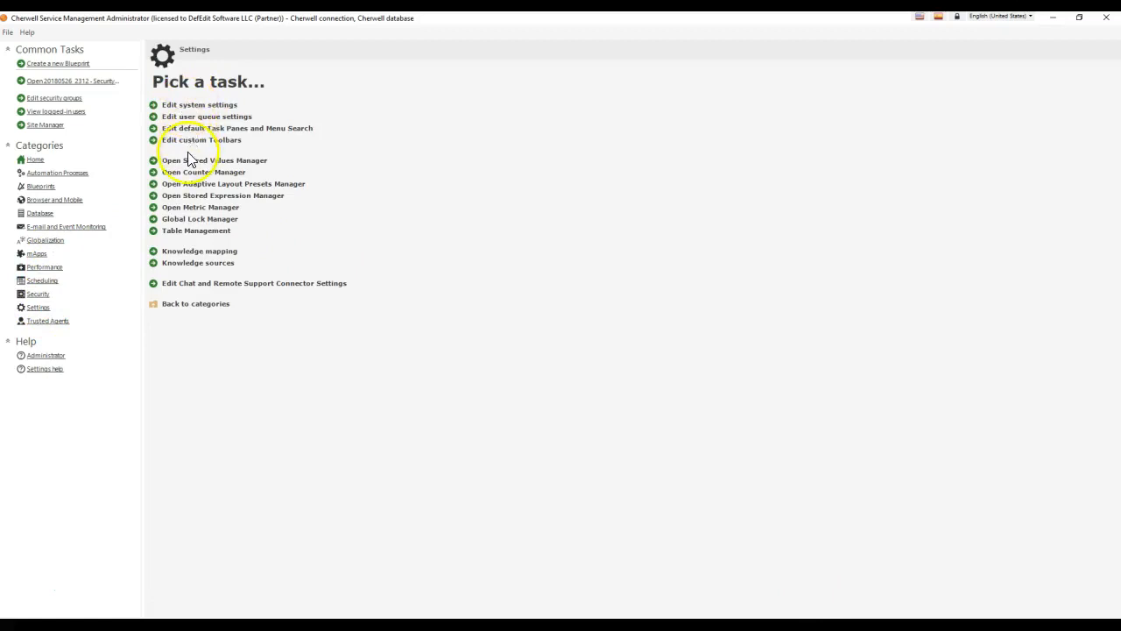
{"action": "left_click", "coordinate": [70, 203]}
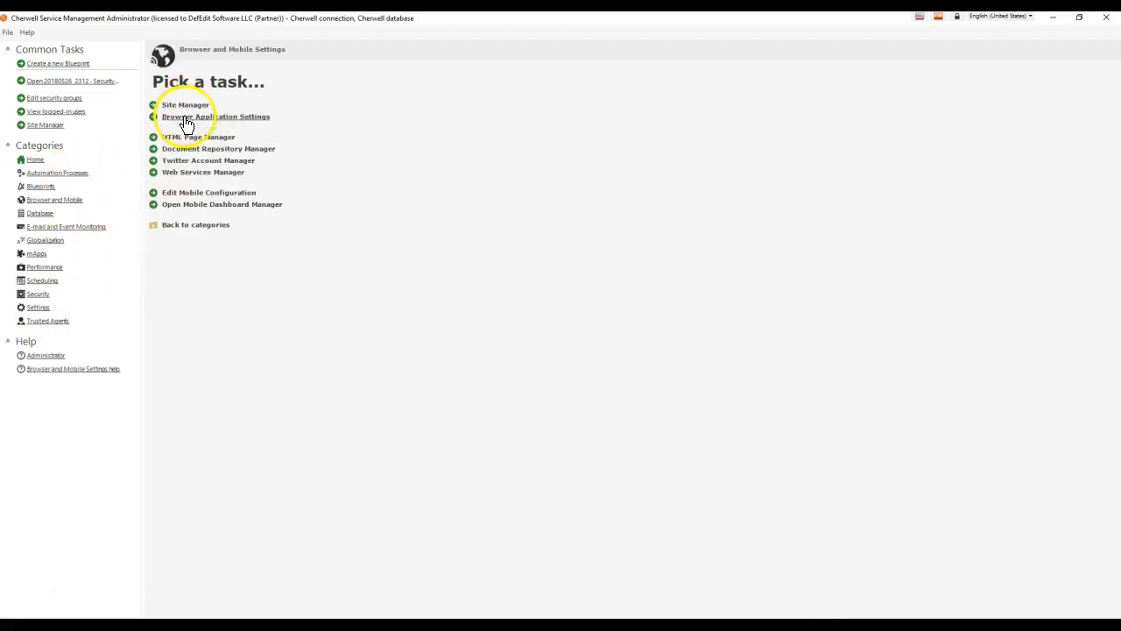
{"action": "left_click", "coordinate": [193, 172]}
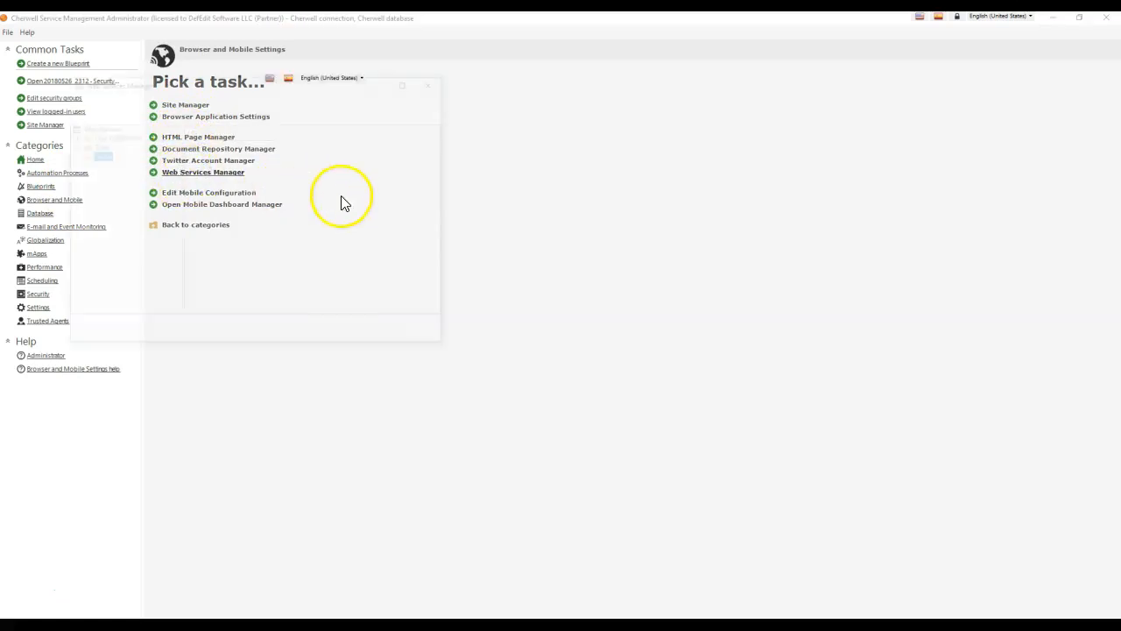
{"action": "right_click", "coordinate": [236, 153]}
{"action": "left_click", "coordinate": [250, 160]}
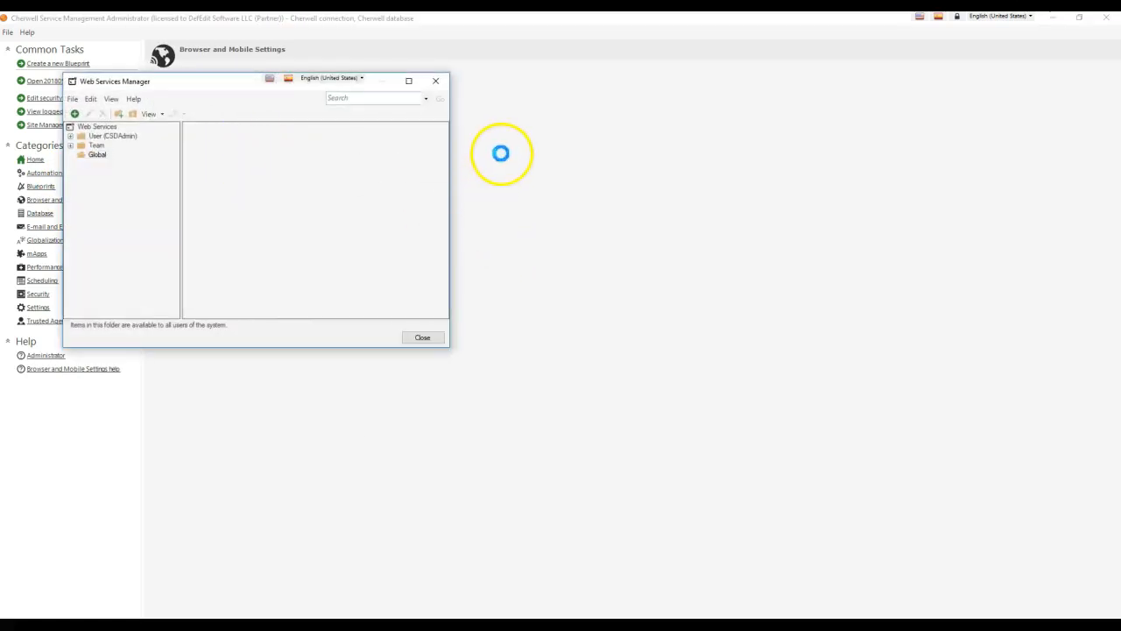
{"action": "left_click", "coordinate": [424, 192]}
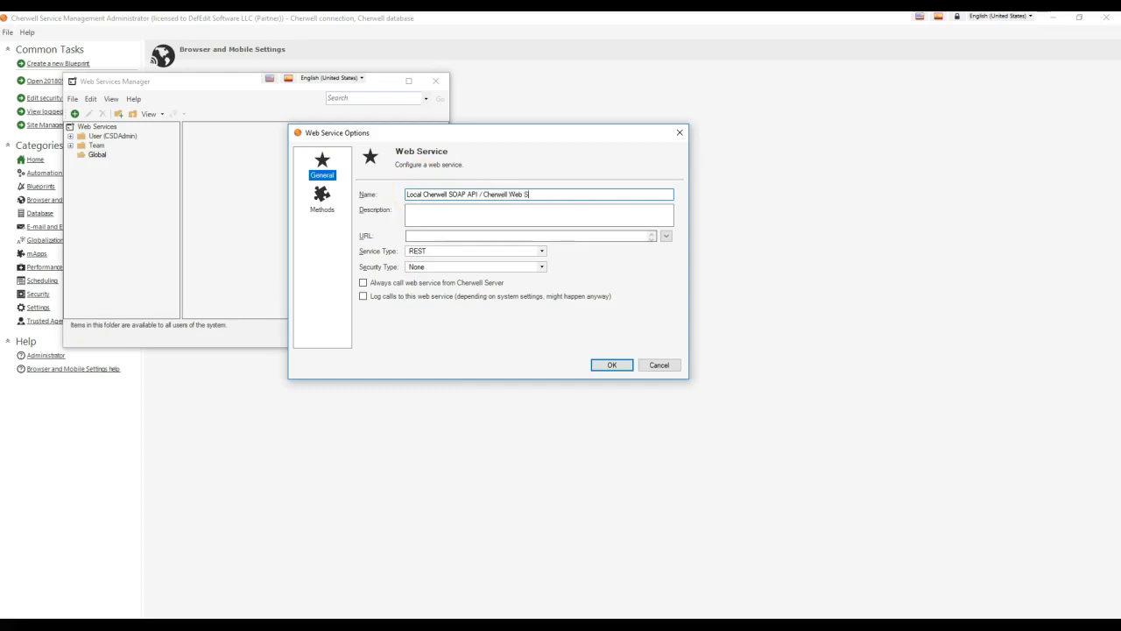
{"action": "left_click", "coordinate": [414, 235]}
{"action": "key", "text": "ctrl+v"}
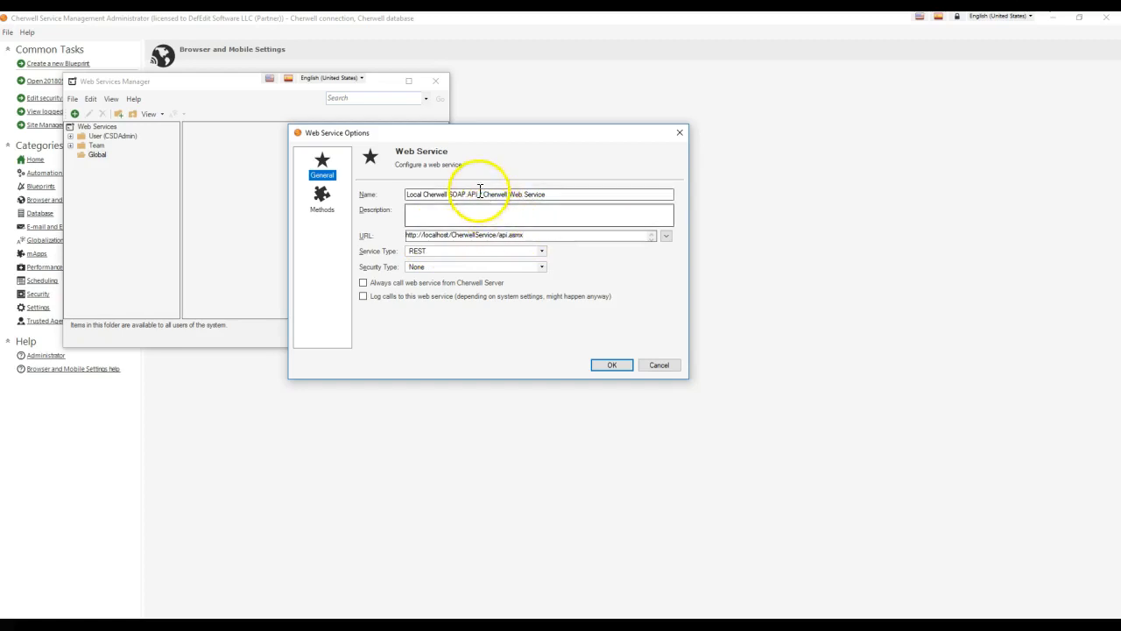
{"action": "left_click", "coordinate": [455, 267]}
{"action": "left_click", "coordinate": [450, 251]}
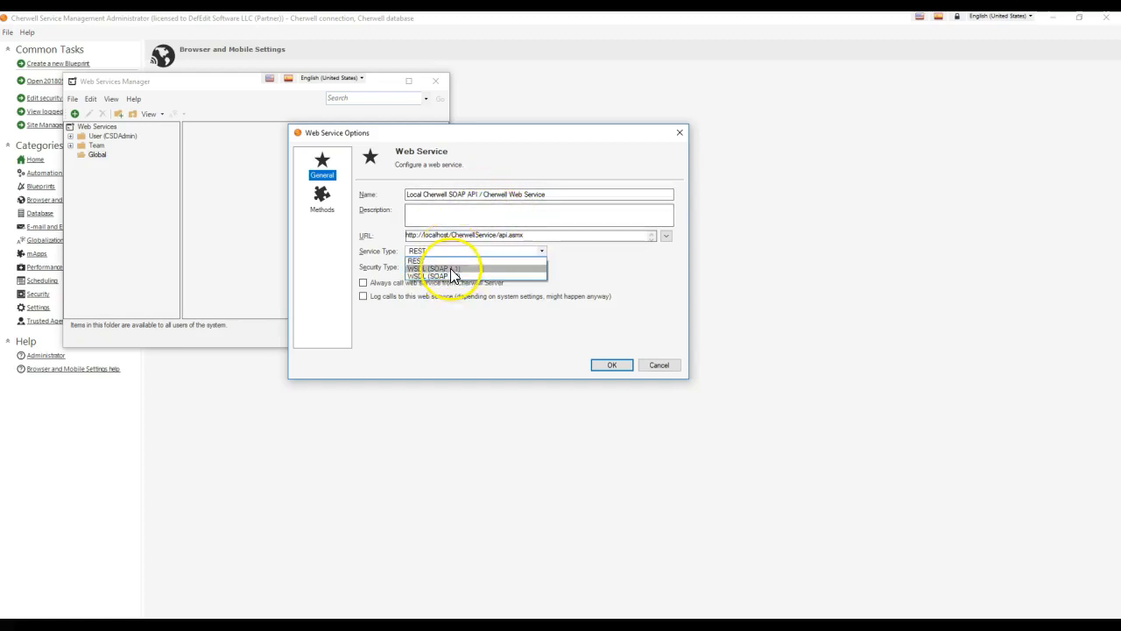
{"action": "left_click", "coordinate": [451, 268]}
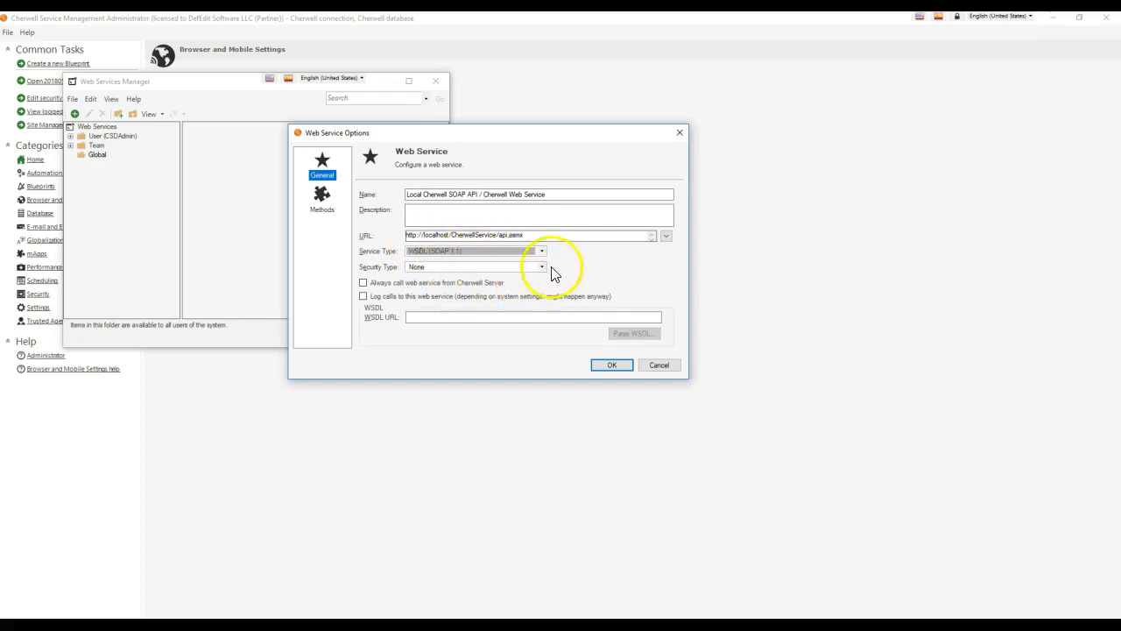
Enter the ?wsdl address, parse it to load 51 methods, and show the methods list.
{"action": "left_click", "coordinate": [575, 320]}
{"action": "key", "text": "ctrl+v"}
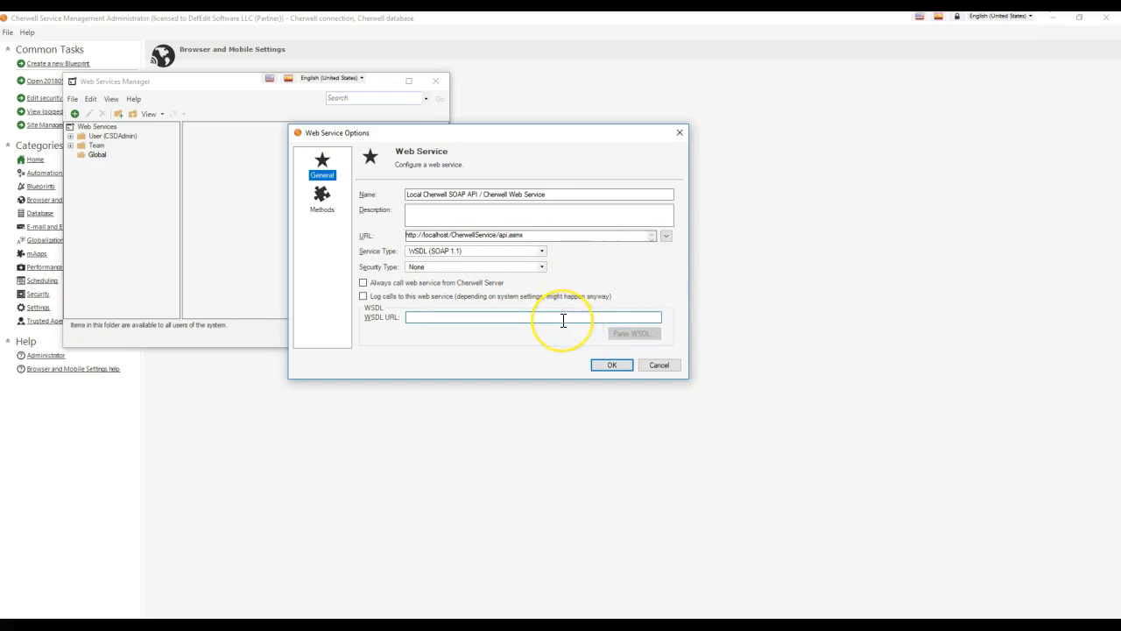
{"action": "left_click_drag", "start_coordinate": [536, 317], "coordinate": [332, 315]}
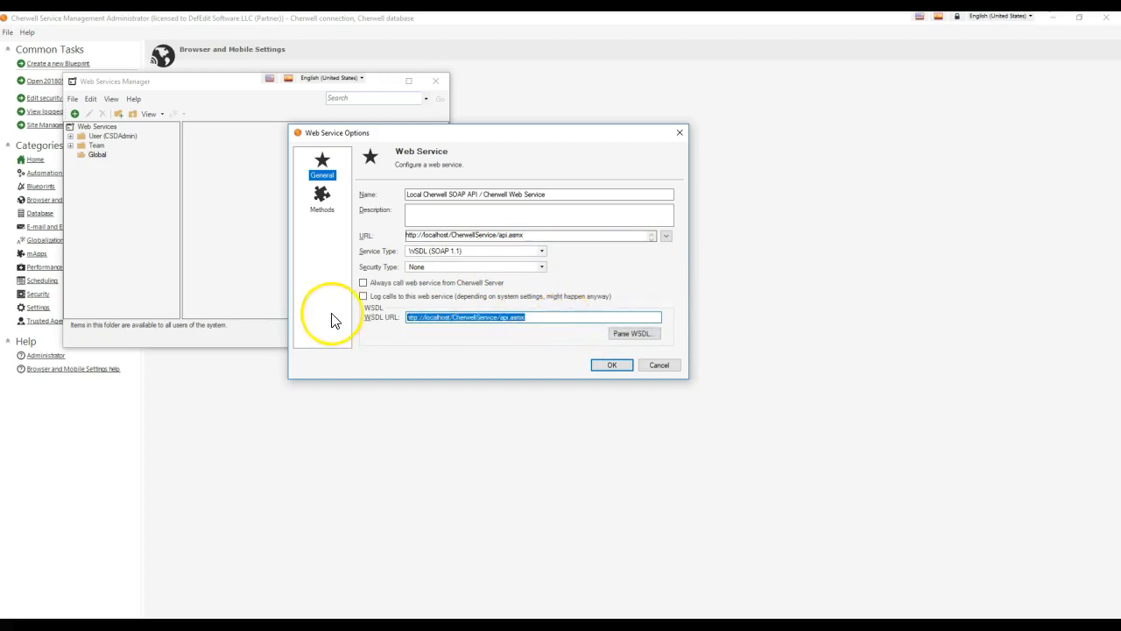
{"action": "left_click", "coordinate": [544, 321]}
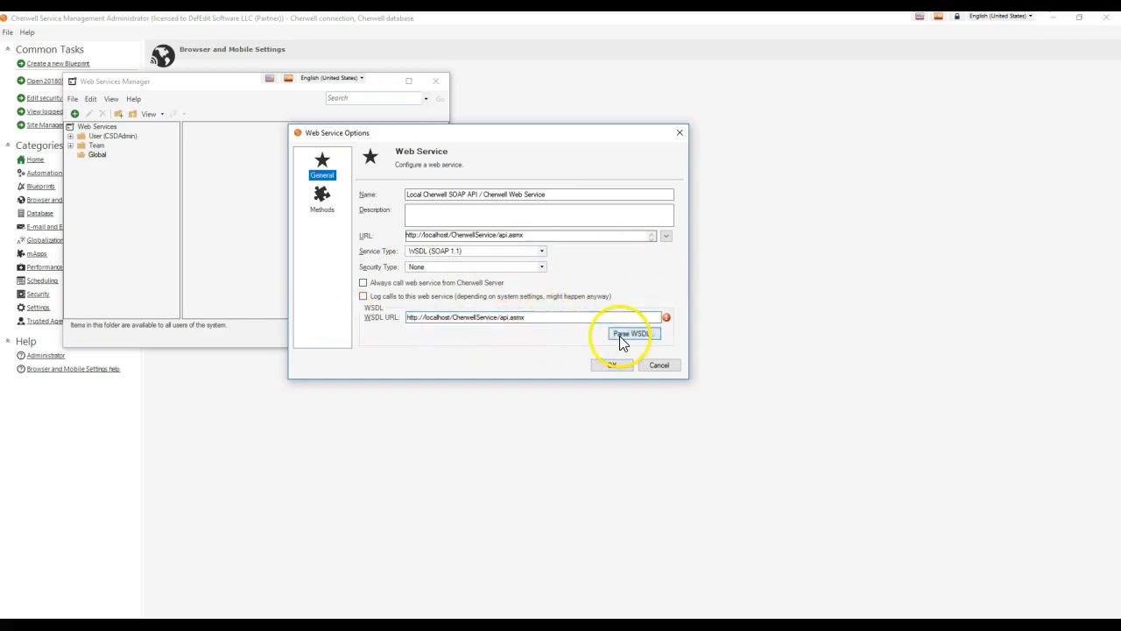
{"action": "mouse_move", "coordinate": [667, 320]}
{"action": "left_click", "coordinate": [632, 316]}
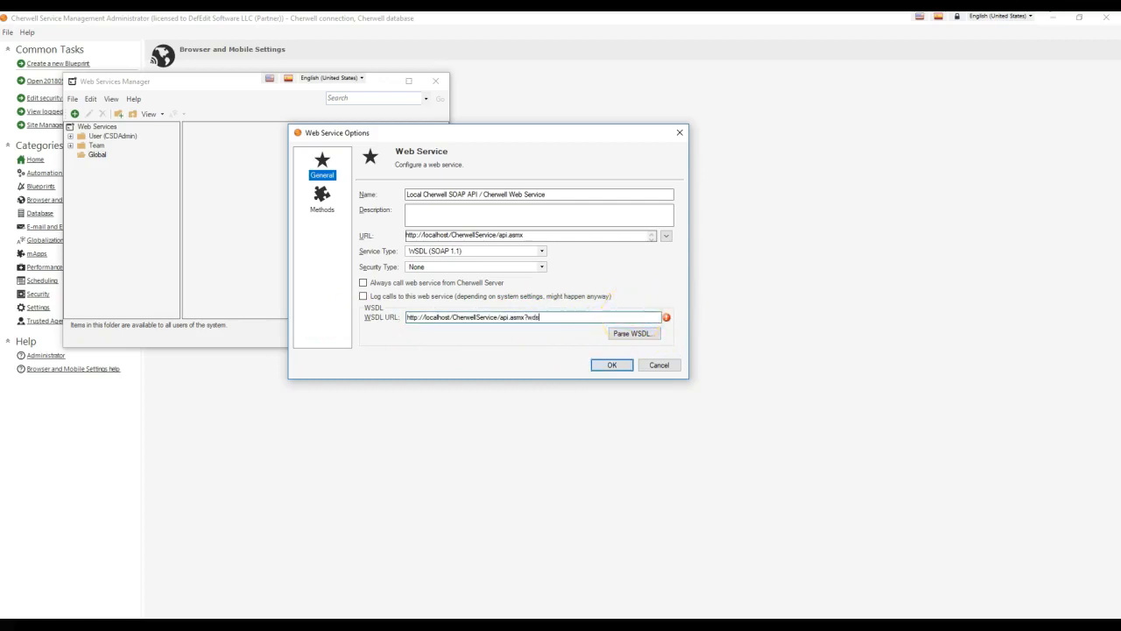
{"action": "left_click", "coordinate": [638, 334]}
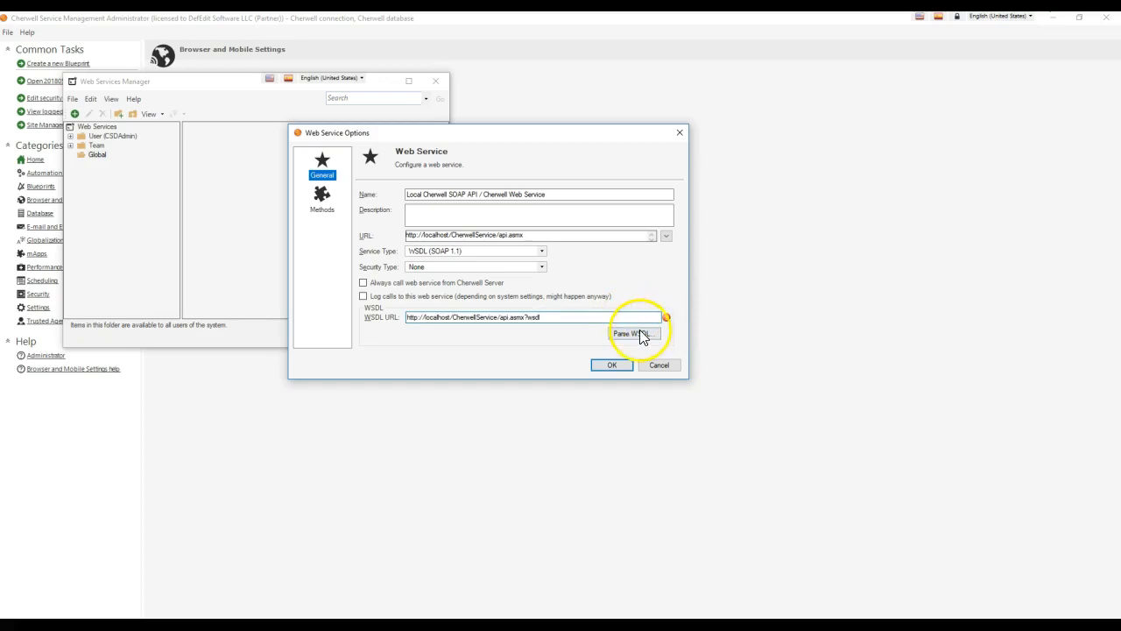
{"action": "left_click", "coordinate": [568, 271]}
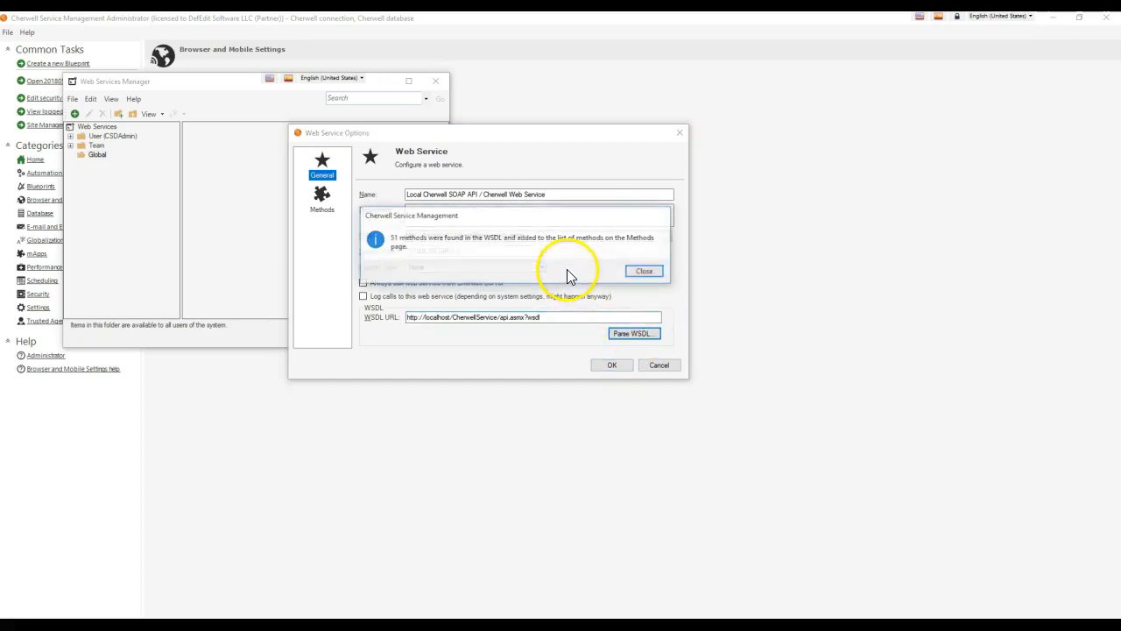
{"action": "left_click", "coordinate": [646, 272]}
{"action": "left_click", "coordinate": [322, 198]}
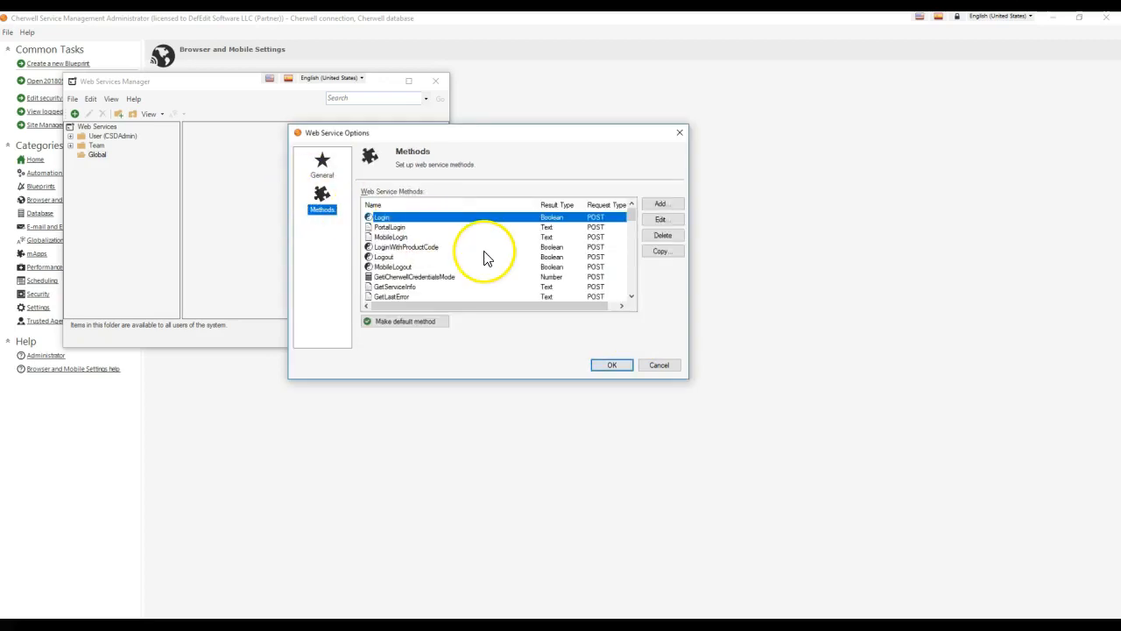
{"action": "scroll", "coordinate": [486, 258], "scroll_direction": "down", "scroll_amount": 14}
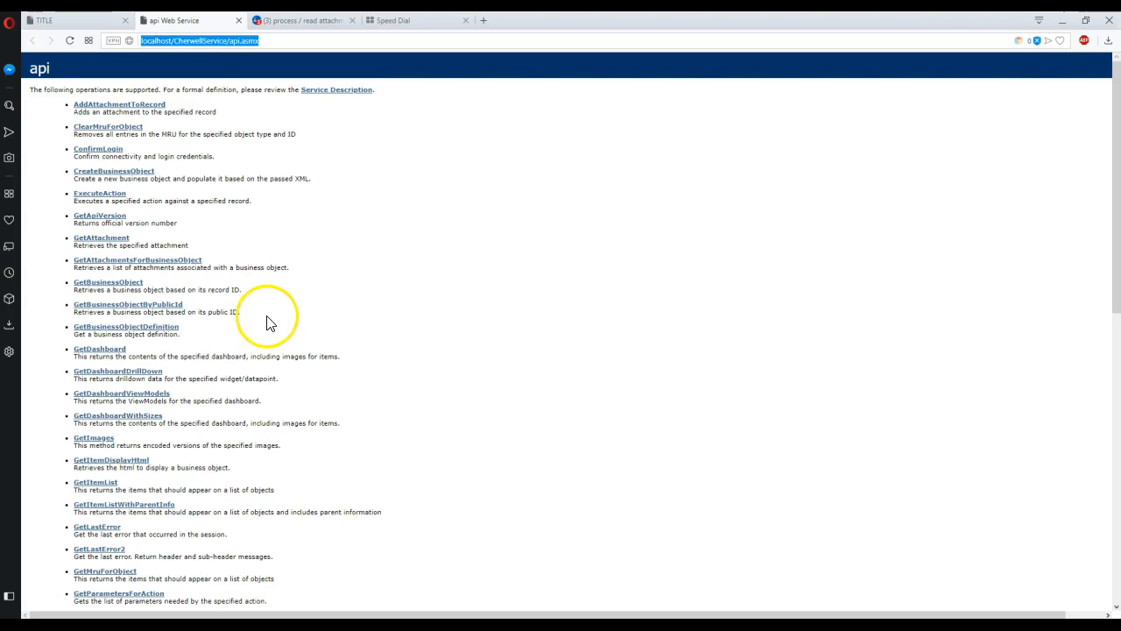
Scroll through the api.asmx operations, then minimize Opera and return to the Cherwell methods list.
{"action": "left_click", "coordinate": [341, 248]}
{"action": "scroll", "coordinate": [359, 254], "scroll_direction": "down", "scroll_amount": 8}
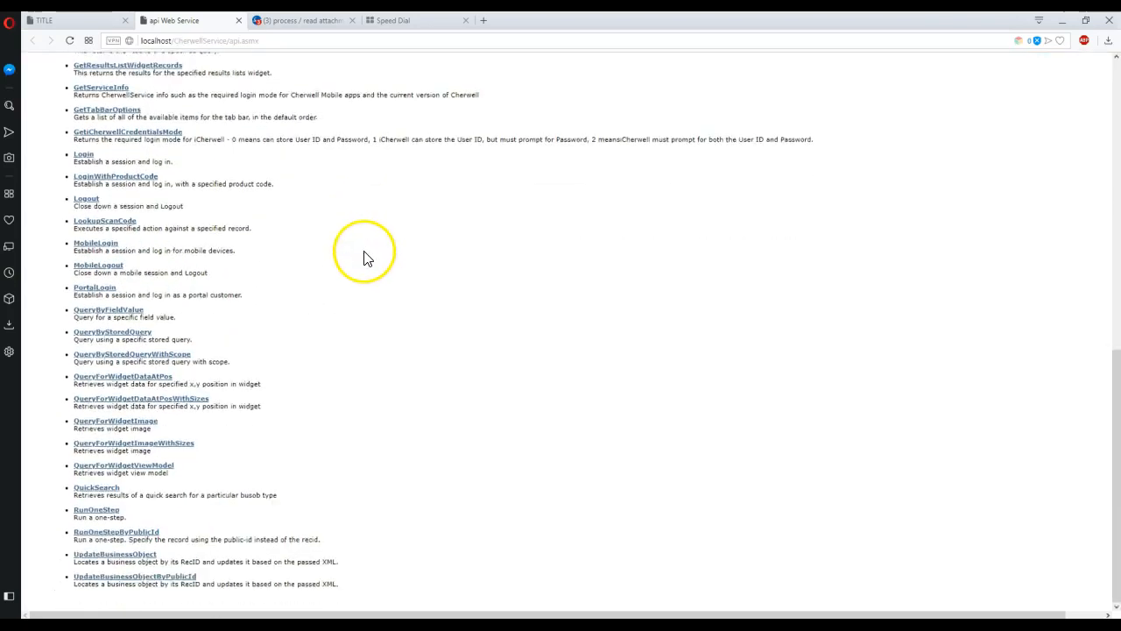
{"action": "scroll", "coordinate": [366, 259], "scroll_direction": "up", "scroll_amount": 10}
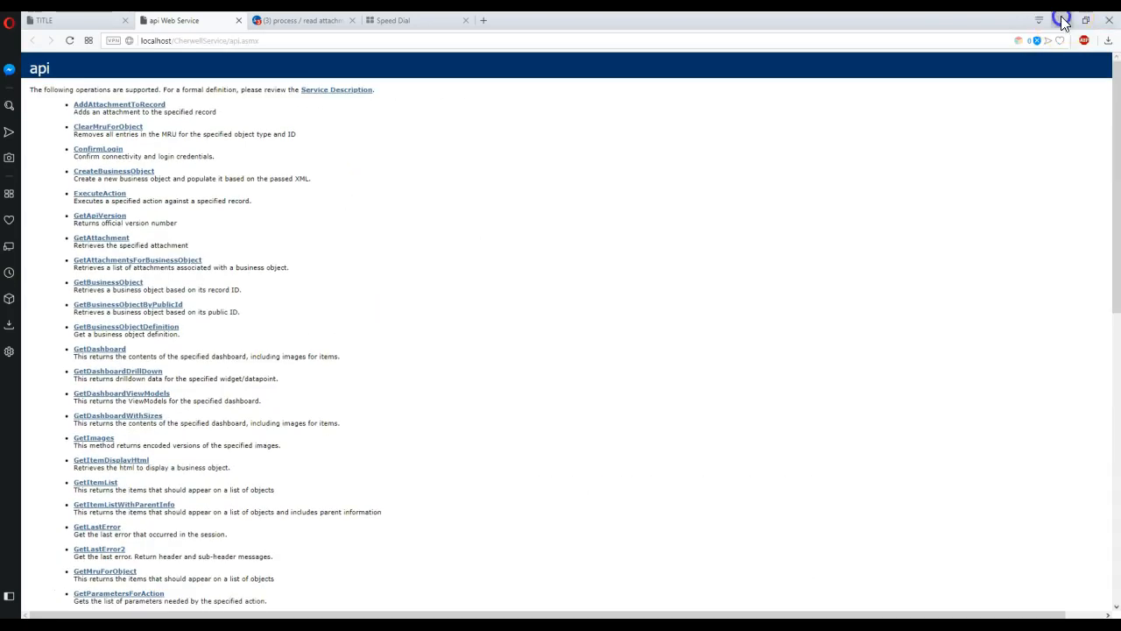
{"action": "left_click", "coordinate": [1062, 21]}
{"action": "left_click", "coordinate": [403, 248]}
{"action": "scroll", "coordinate": [403, 254], "scroll_direction": "up", "scroll_amount": 10}
Inspect the Login method's Boolean POST definition with userId and password, then cancel.
{"action": "left_click", "coordinate": [385, 217]}
{"action": "left_click", "coordinate": [659, 220]}
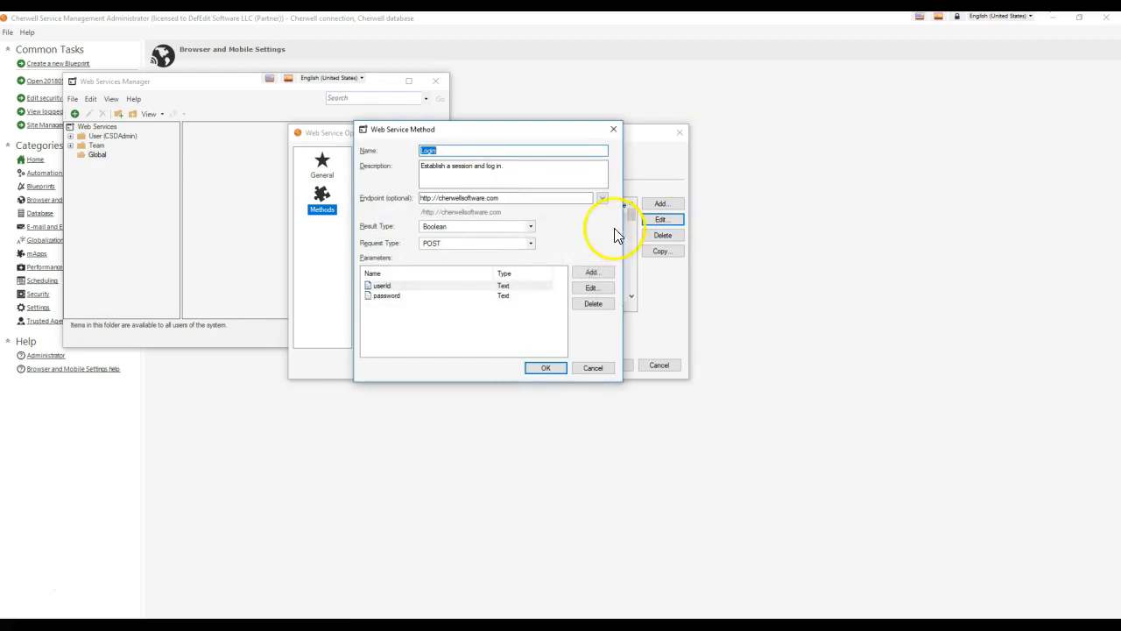
{"action": "left_click_drag", "start_coordinate": [475, 129], "coordinate": [699, 112]}
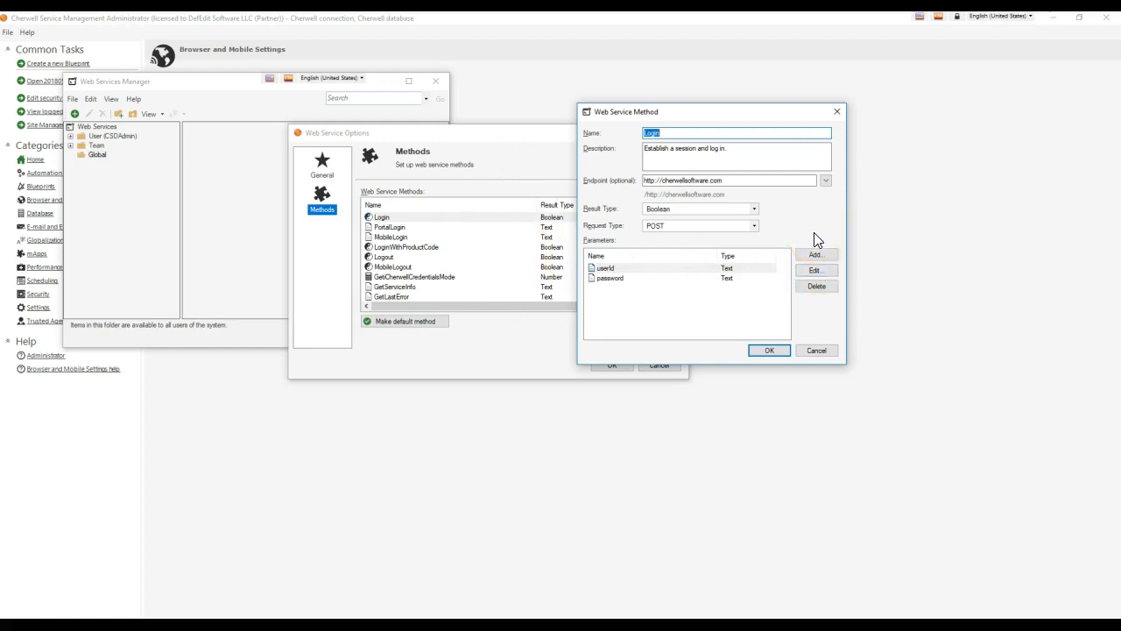
{"action": "left_click", "coordinate": [816, 350]}
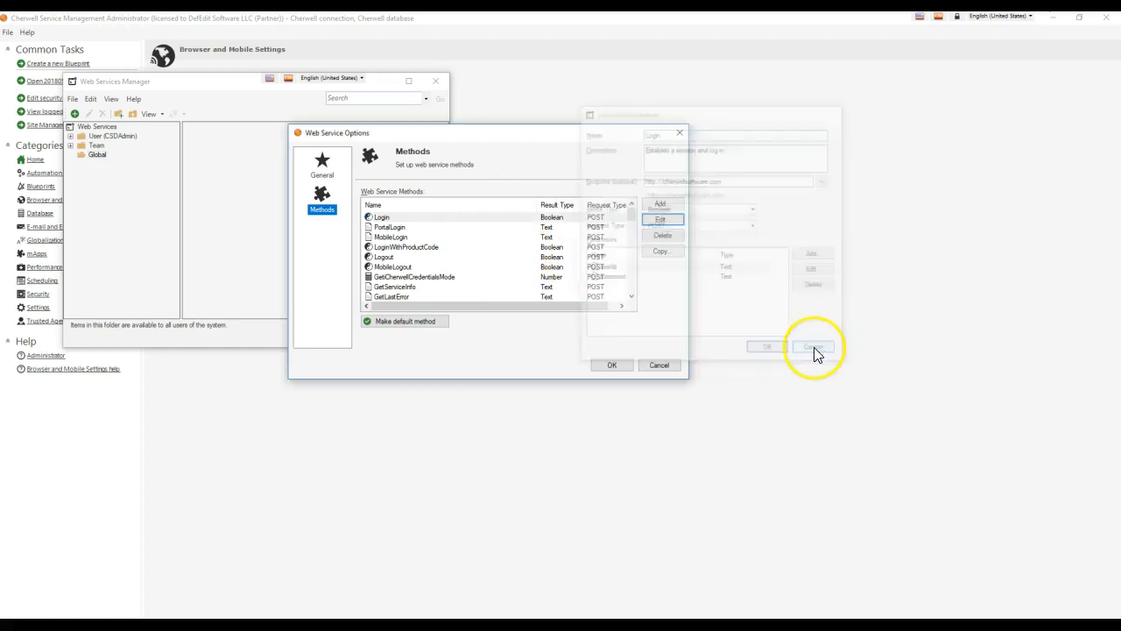
Make Login the default method, save the web service, and close the Web Services Manager.
{"action": "left_click", "coordinate": [613, 365]}
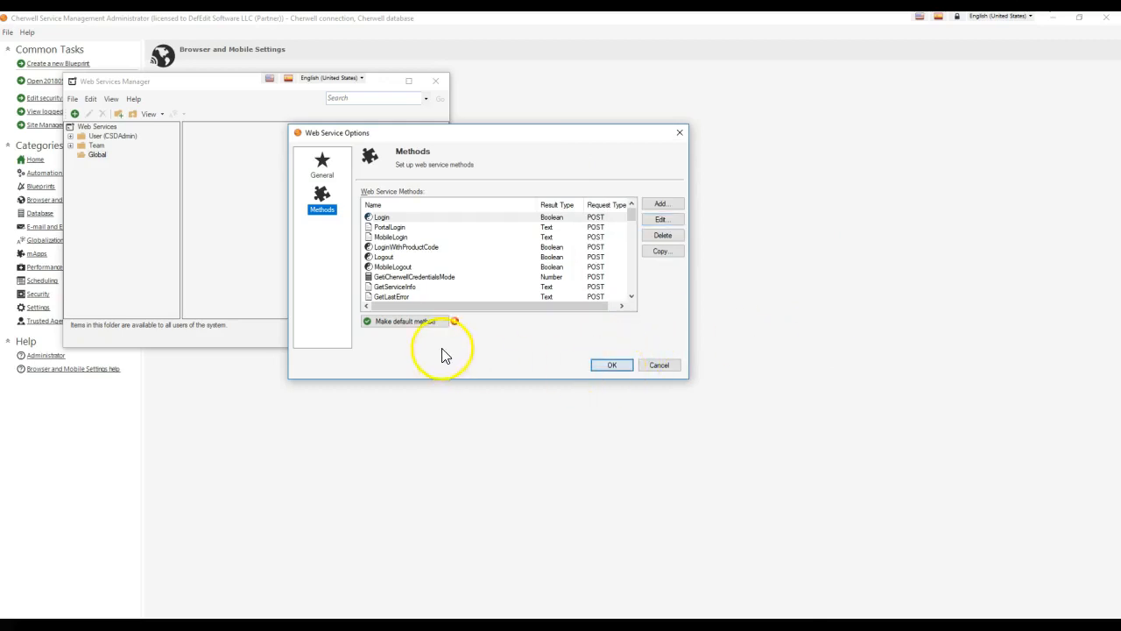
{"action": "left_click", "coordinate": [390, 217]}
{"action": "left_click", "coordinate": [408, 322]}
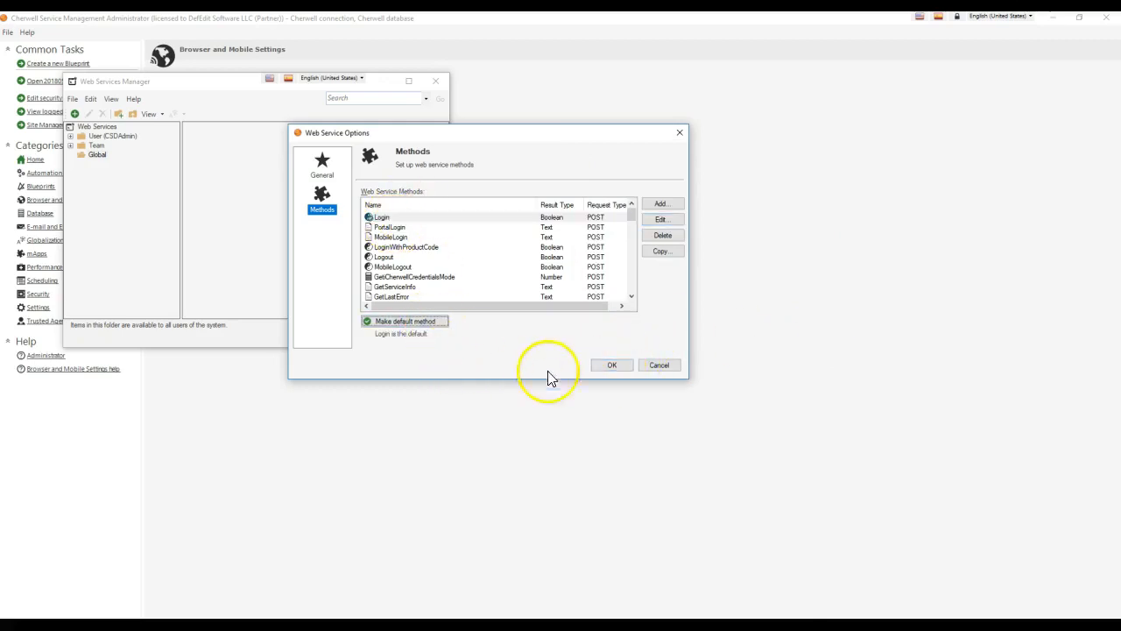
{"action": "left_click", "coordinate": [610, 365]}
{"action": "left_click", "coordinate": [338, 219]}
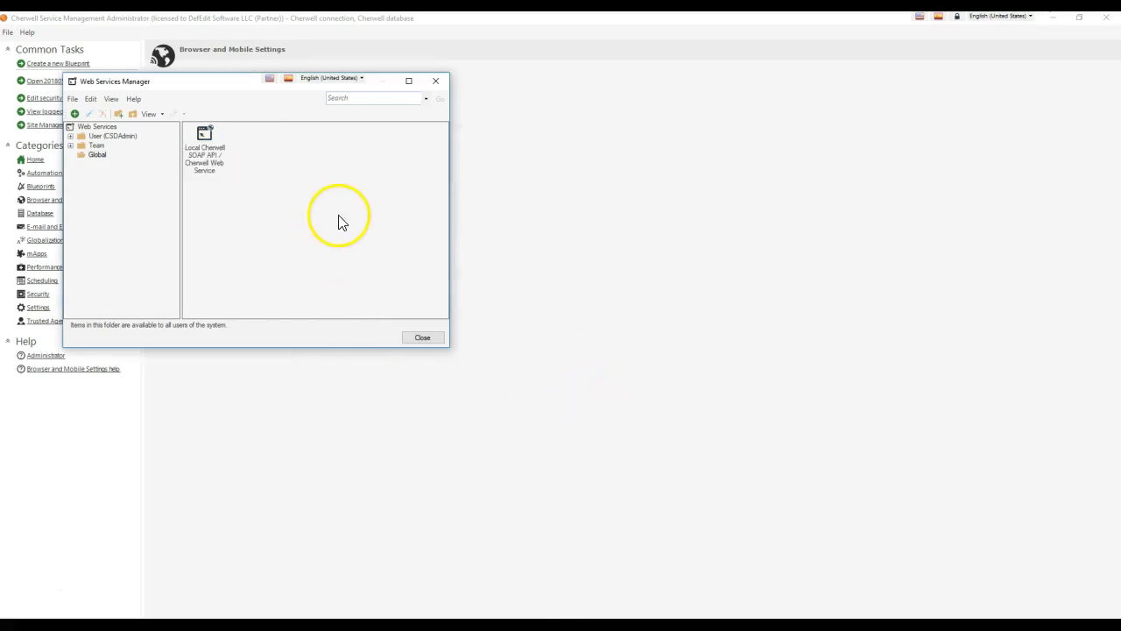
{"action": "left_click", "coordinate": [419, 338]}
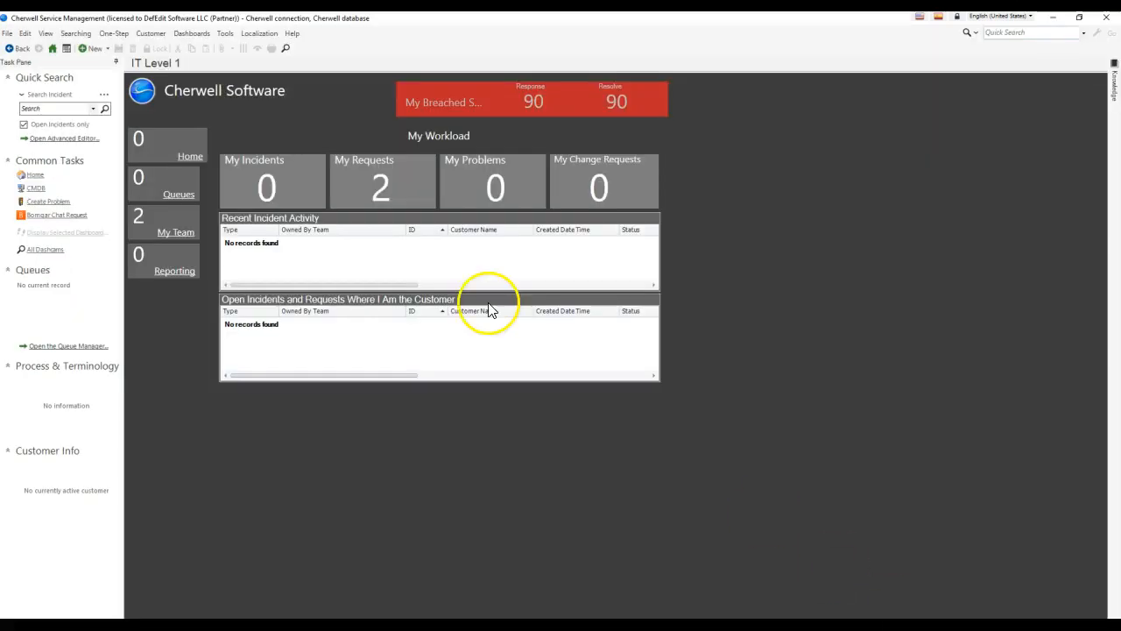
Open One-Step > One-Step Manager and select the User folder.
{"action": "left_click", "coordinate": [113, 35]}
{"action": "left_click", "coordinate": [118, 49]}
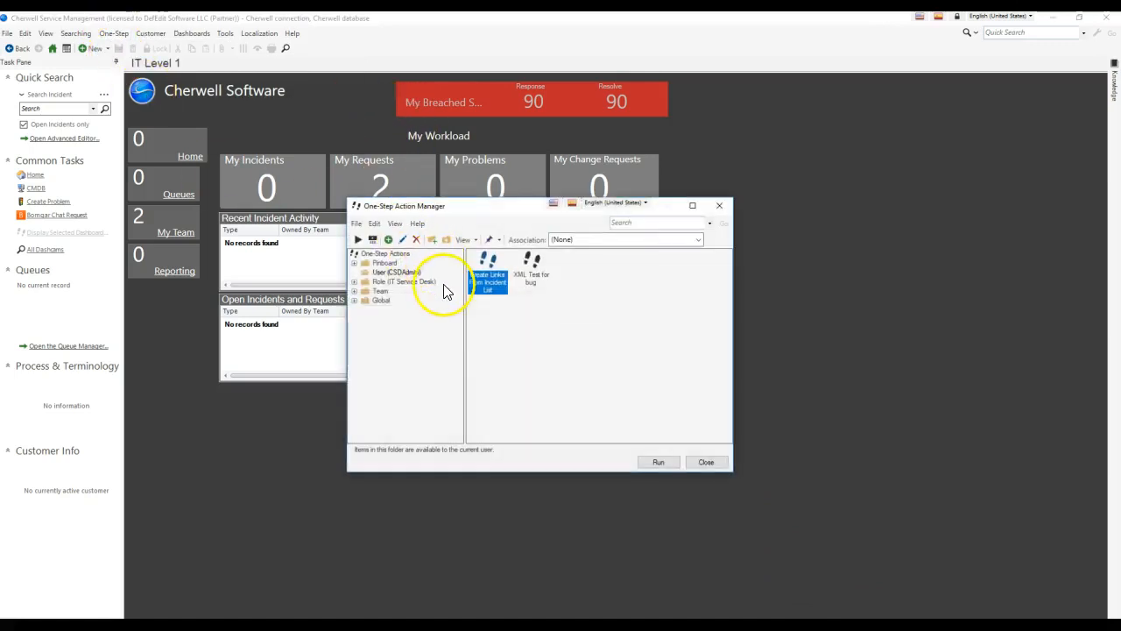
{"action": "left_click", "coordinate": [396, 273]}
Create a new One-Step named 'Log In To Cherwell Via SOAP API'.
{"action": "right_click", "coordinate": [613, 295]}
{"action": "left_click", "coordinate": [622, 311]}
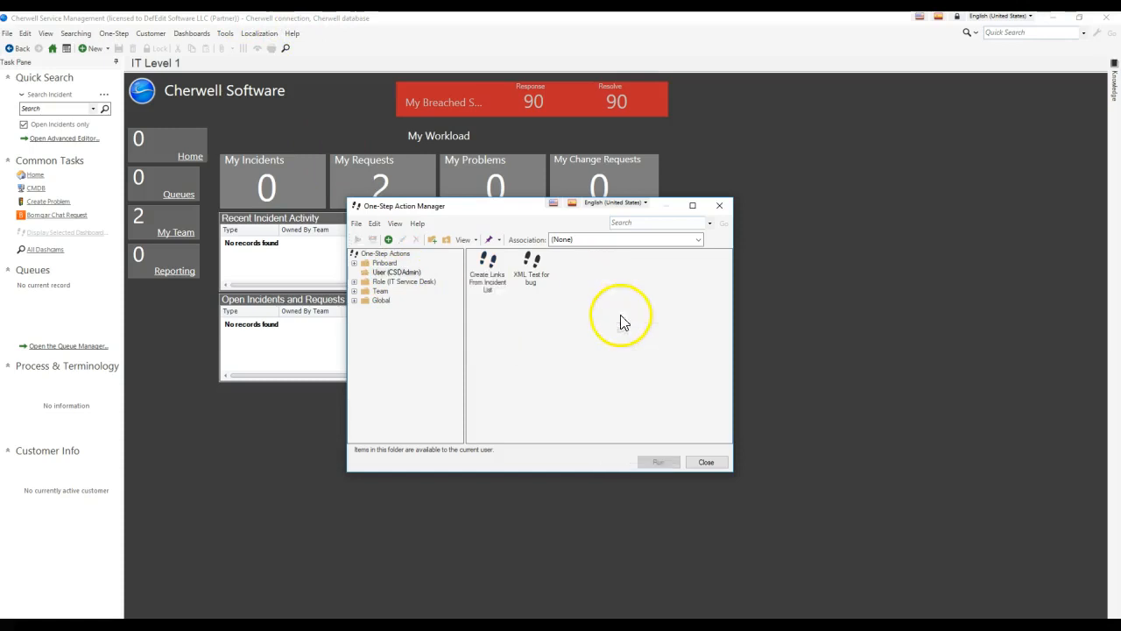
{"action": "type", "text": "Log In To Cherwell Via SOAP API"}
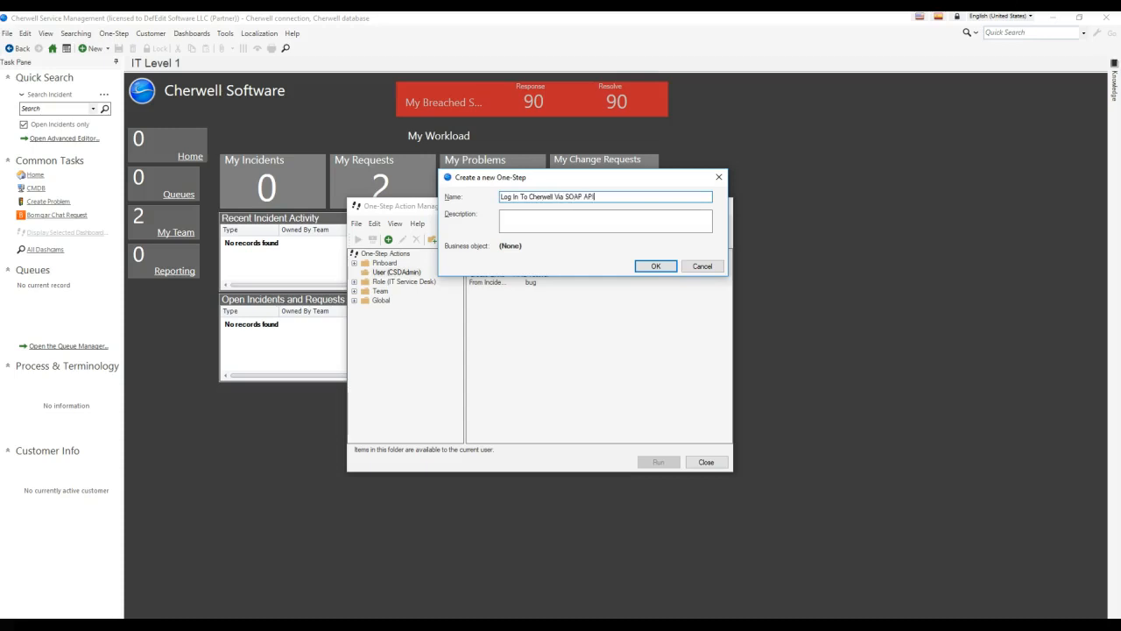
{"action": "key", "text": "Return"}
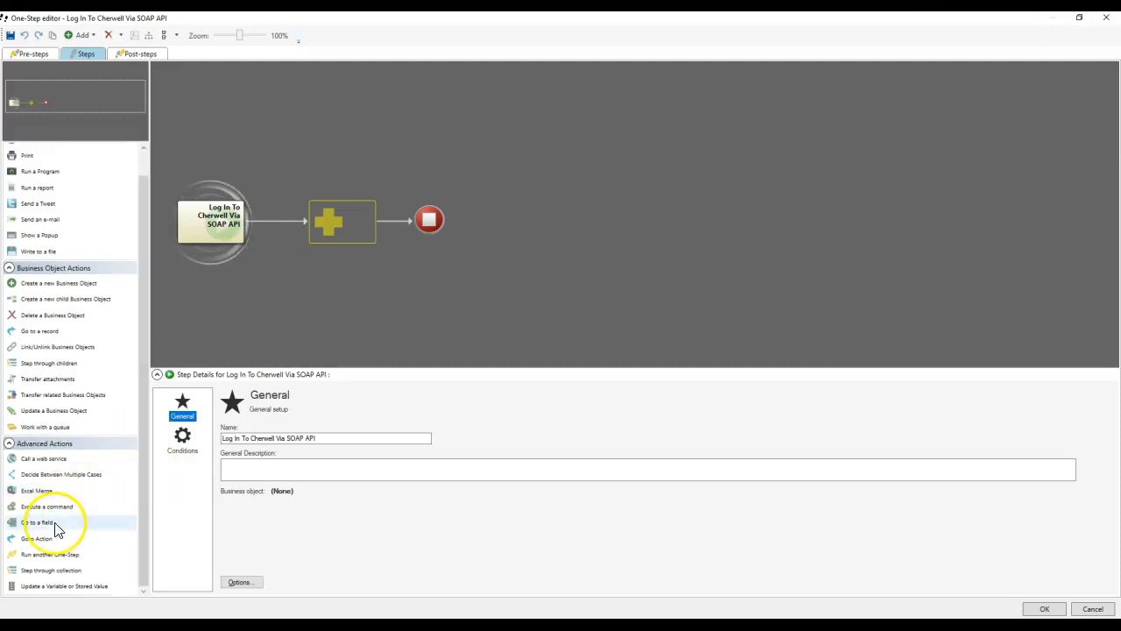
Add a Call a web service step after the start, removing a stray Decide Between Multiple Cases step.
{"action": "left_click_drag", "start_coordinate": [55, 473], "coordinate": [327, 251]}
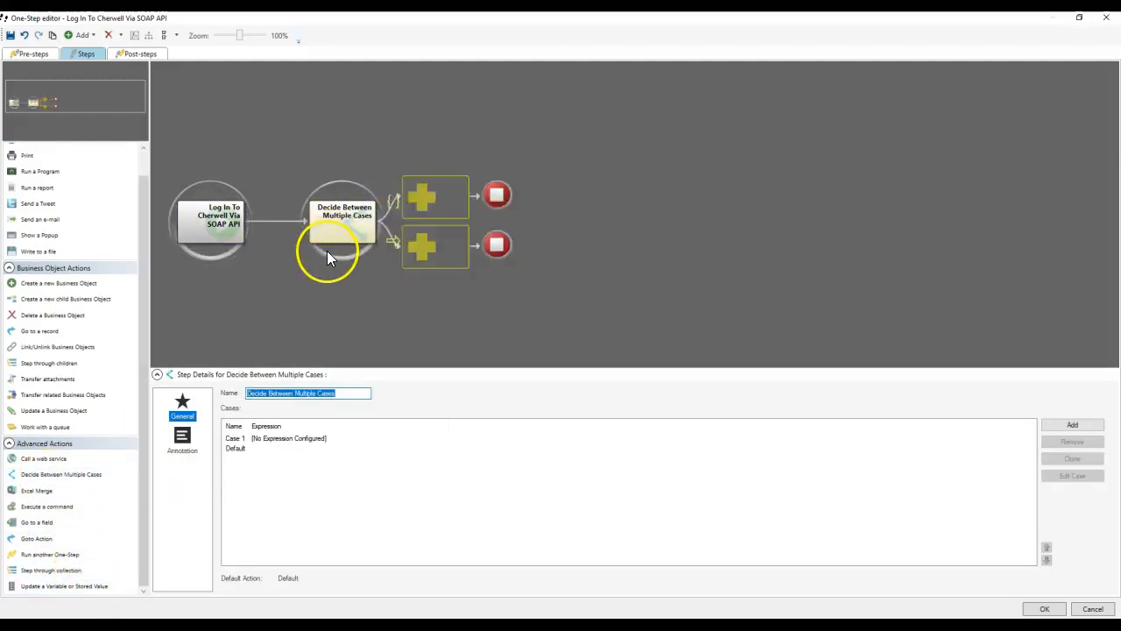
{"action": "right_click", "coordinate": [352, 232]}
{"action": "left_click", "coordinate": [381, 298]}
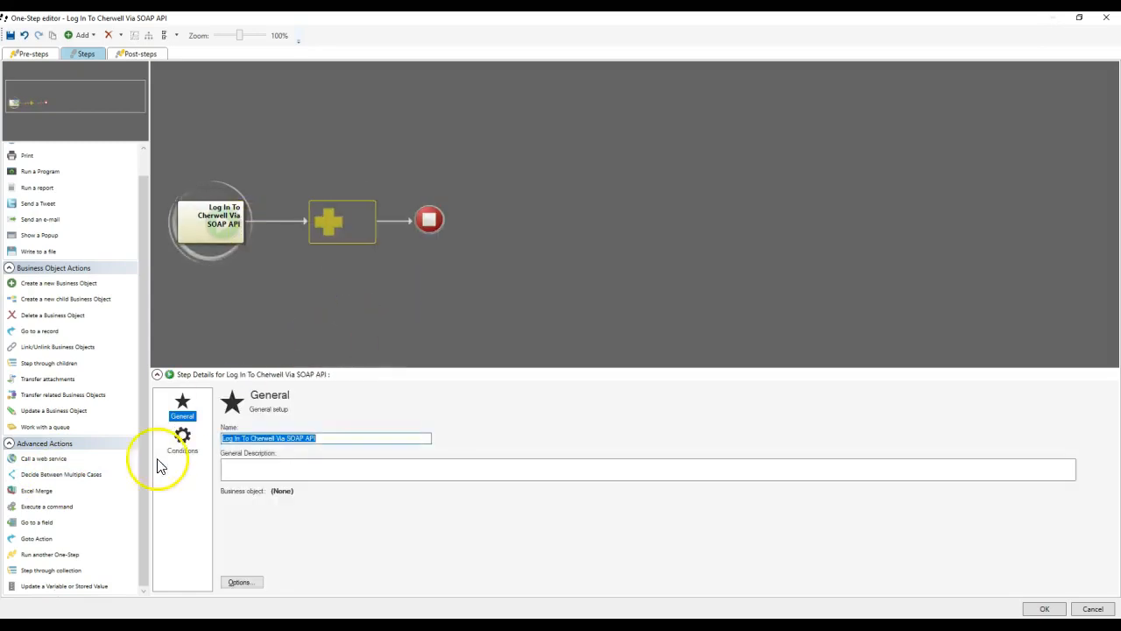
{"action": "left_click_drag", "start_coordinate": [35, 459], "coordinate": [363, 318]}
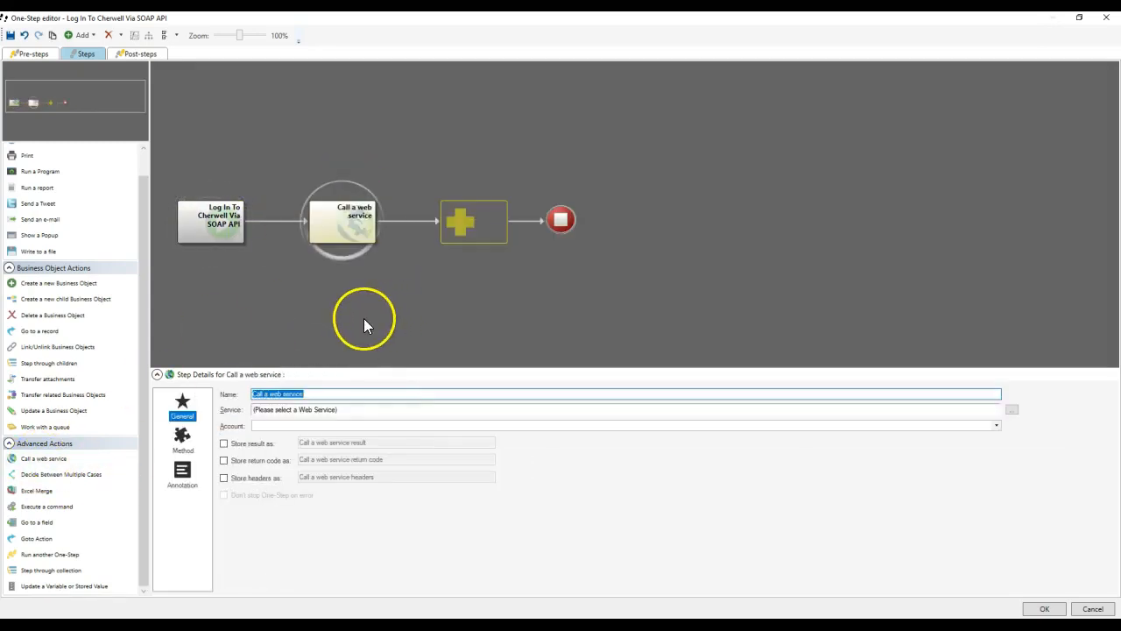
Point the step at Local Cherwell SOAP API, storing result, return code and headers, continuing on errors.
{"action": "left_click", "coordinate": [1011, 409]}
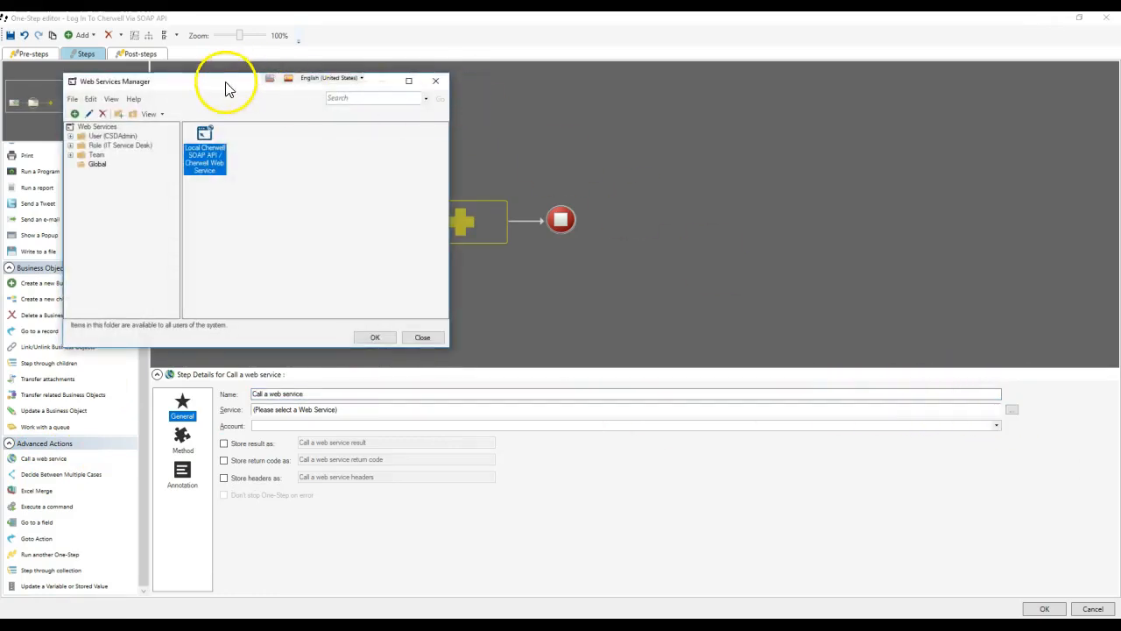
{"action": "left_click_drag", "start_coordinate": [225, 85], "coordinate": [584, 85]}
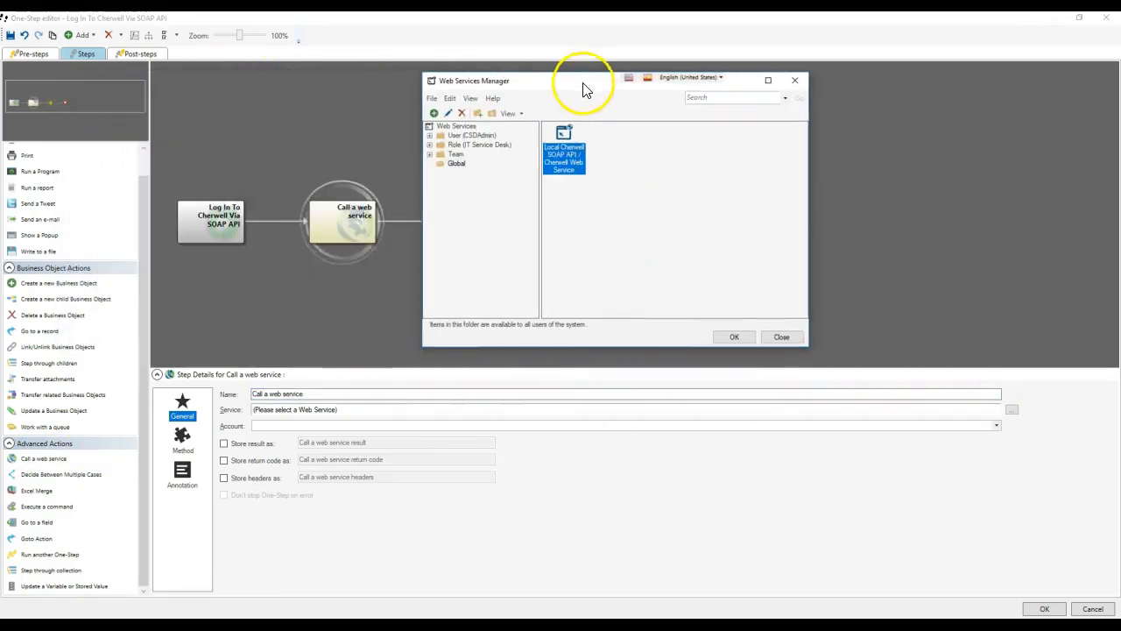
{"action": "double_click", "coordinate": [569, 138]}
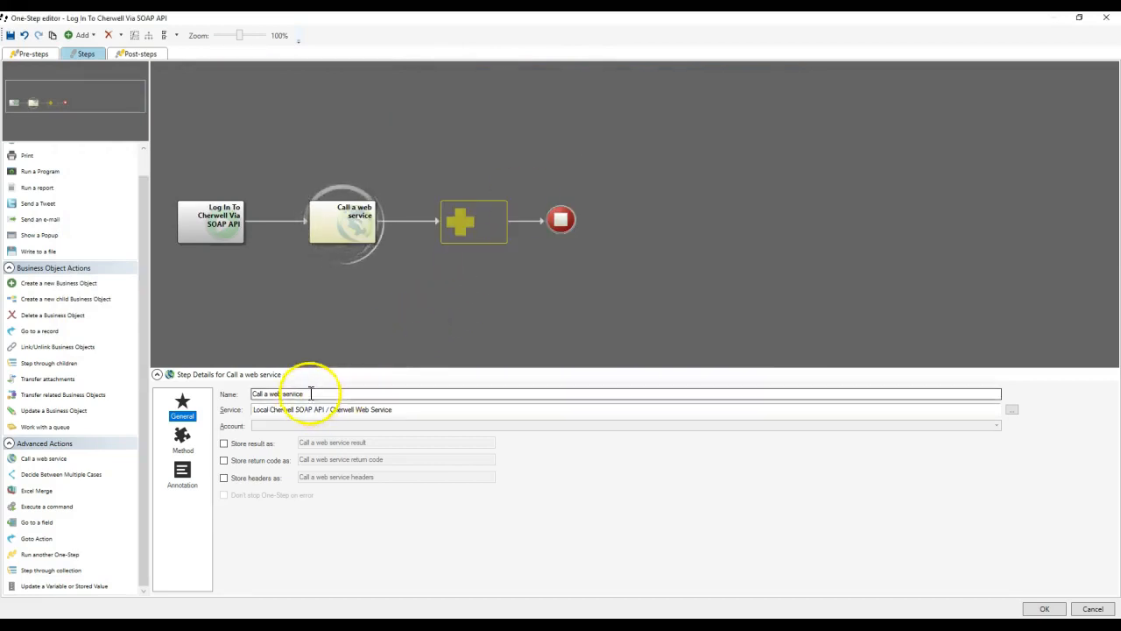
{"action": "left_click", "coordinate": [245, 443]}
{"action": "left_click", "coordinate": [251, 460]}
{"action": "left_click", "coordinate": [255, 478]}
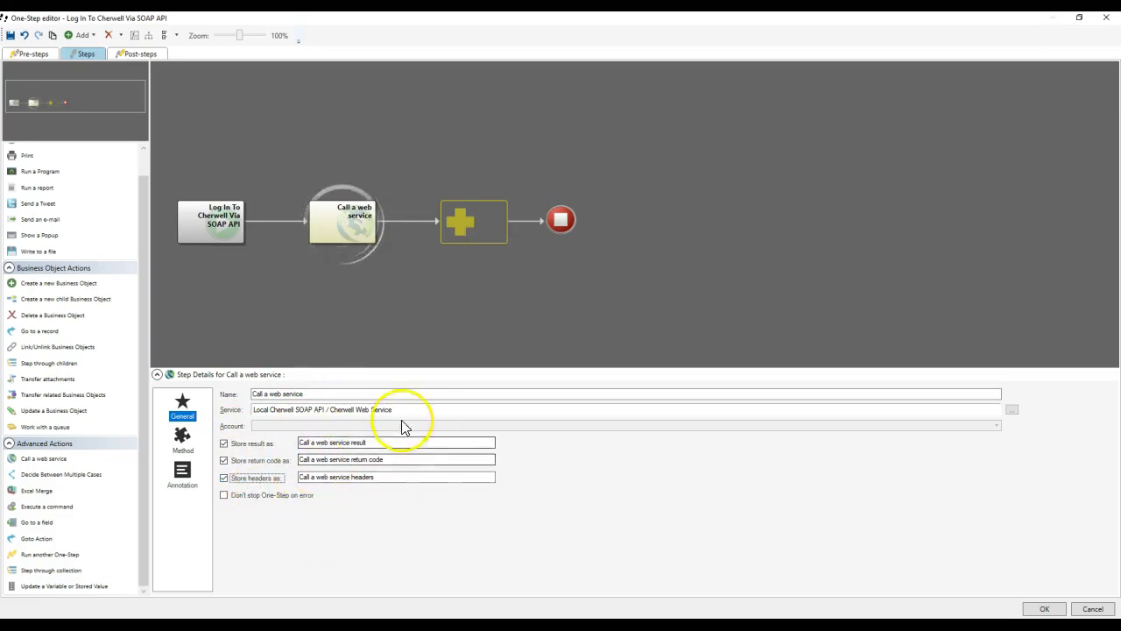
{"action": "left_click", "coordinate": [291, 495]}
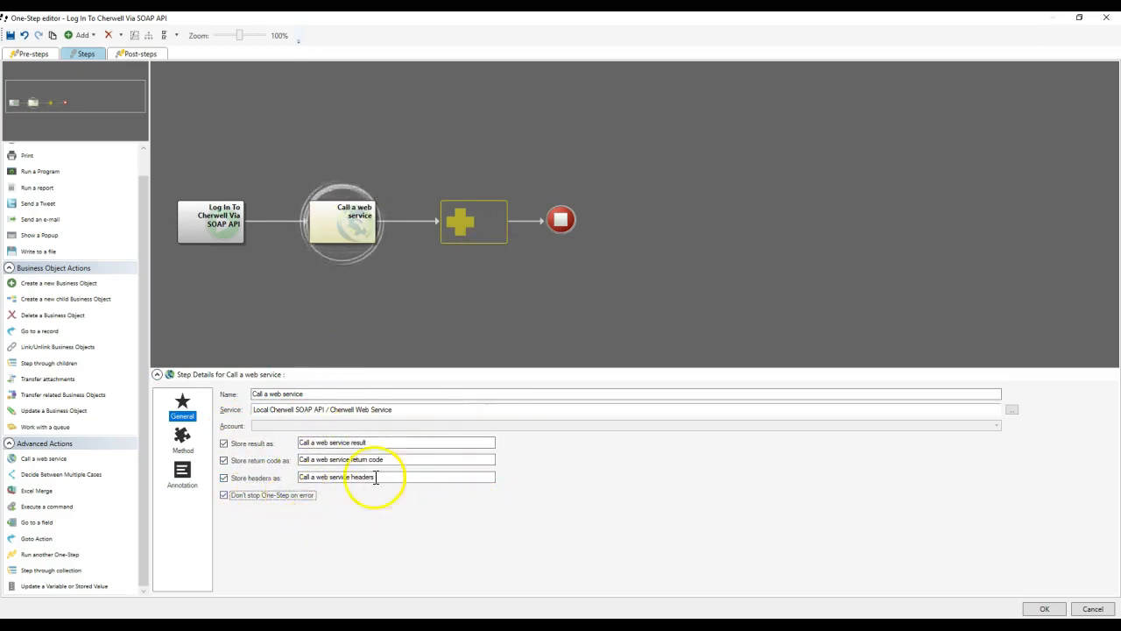
Keep Login as the method and set the userId and password parameters to the account credentials.
{"action": "left_click", "coordinate": [182, 451]}
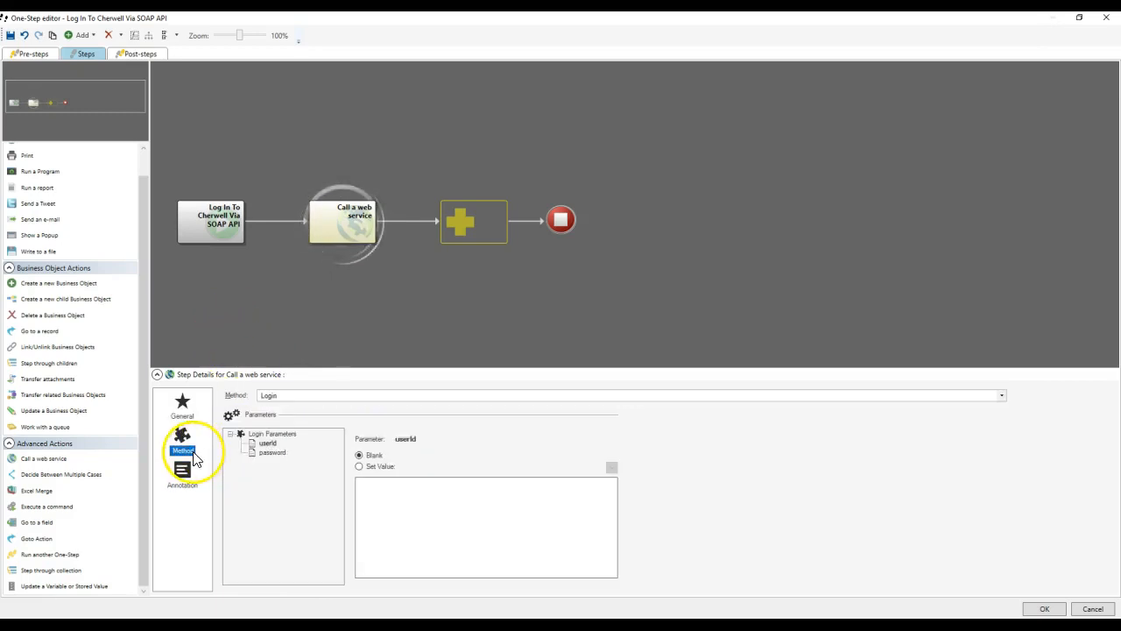
{"action": "left_click", "coordinate": [283, 396]}
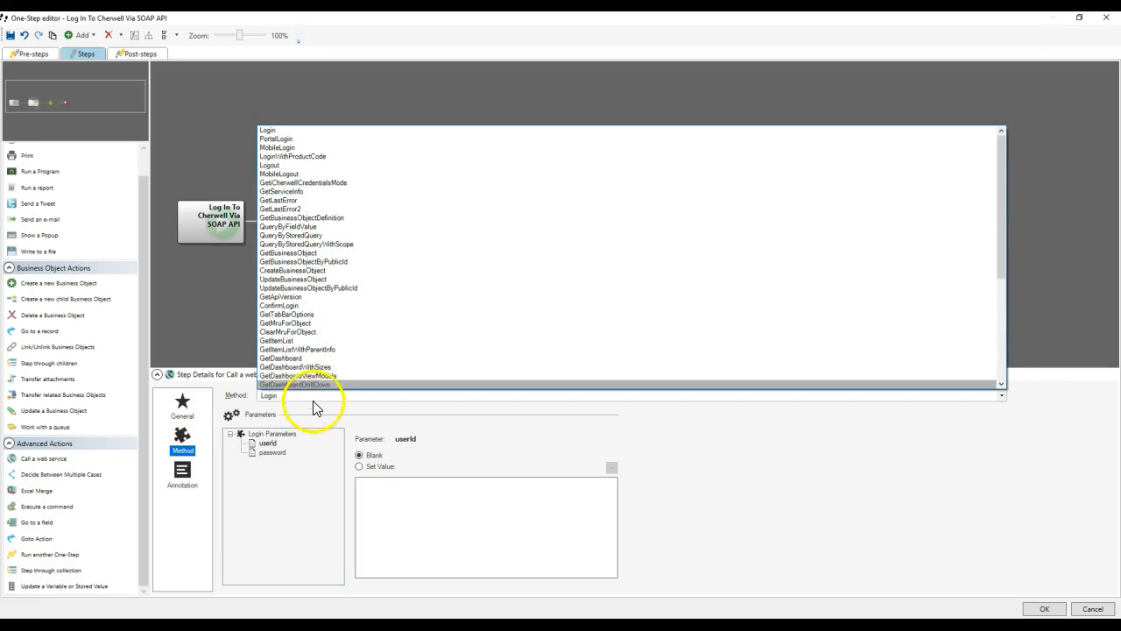
{"action": "left_click", "coordinate": [311, 416]}
{"action": "left_click", "coordinate": [268, 443]}
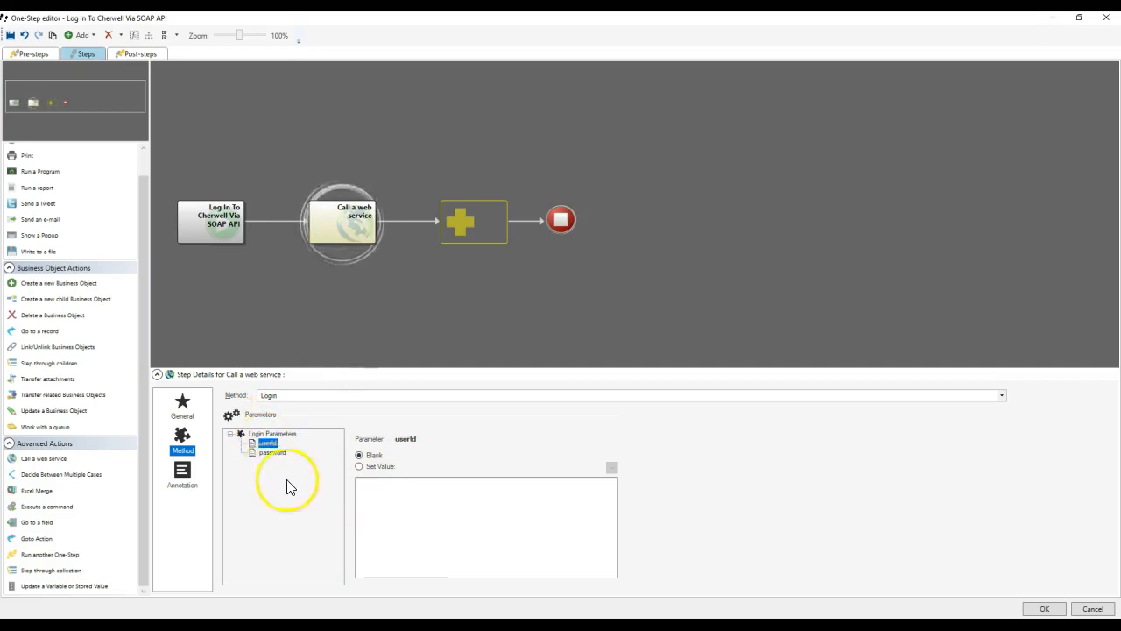
{"action": "left_click", "coordinate": [440, 536]}
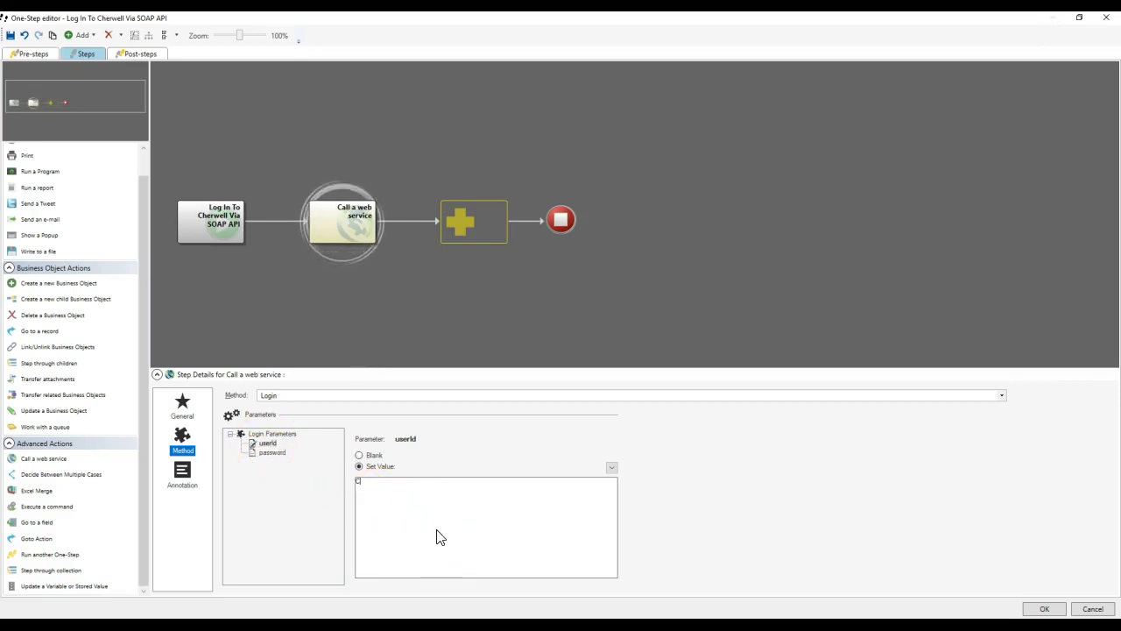
{"action": "type", "text": "CSDAdmin"}
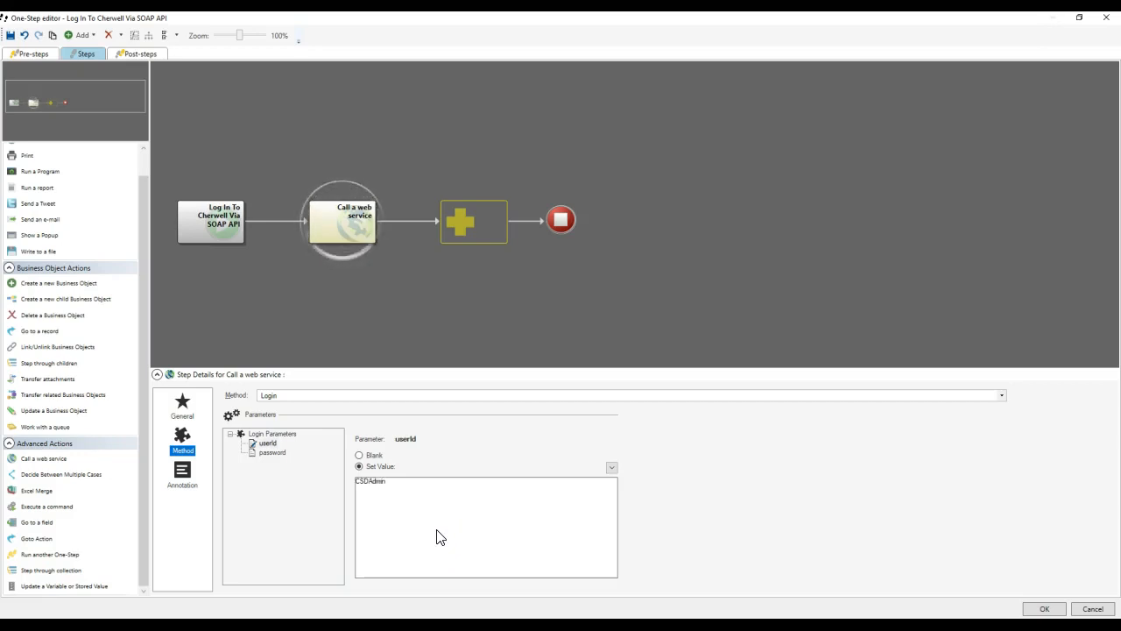
{"action": "left_click", "coordinate": [286, 469]}
{"action": "left_click", "coordinate": [422, 515]}
{"action": "type", "text": "CSDA"}
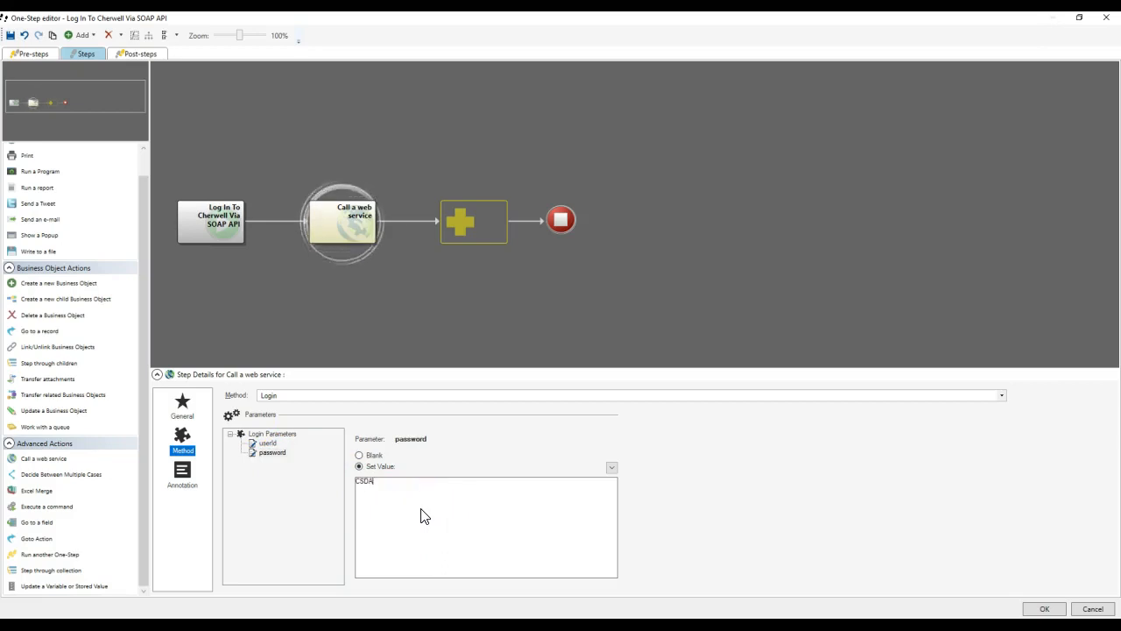
{"action": "type", "text": "dmin"}
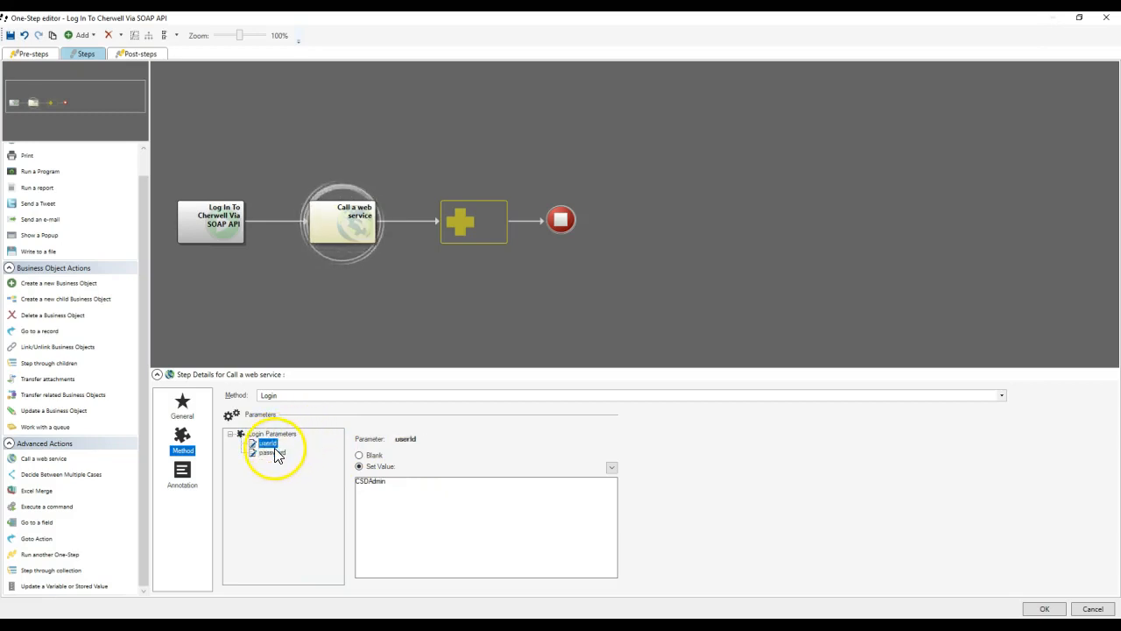
{"action": "left_click", "coordinate": [186, 415]}
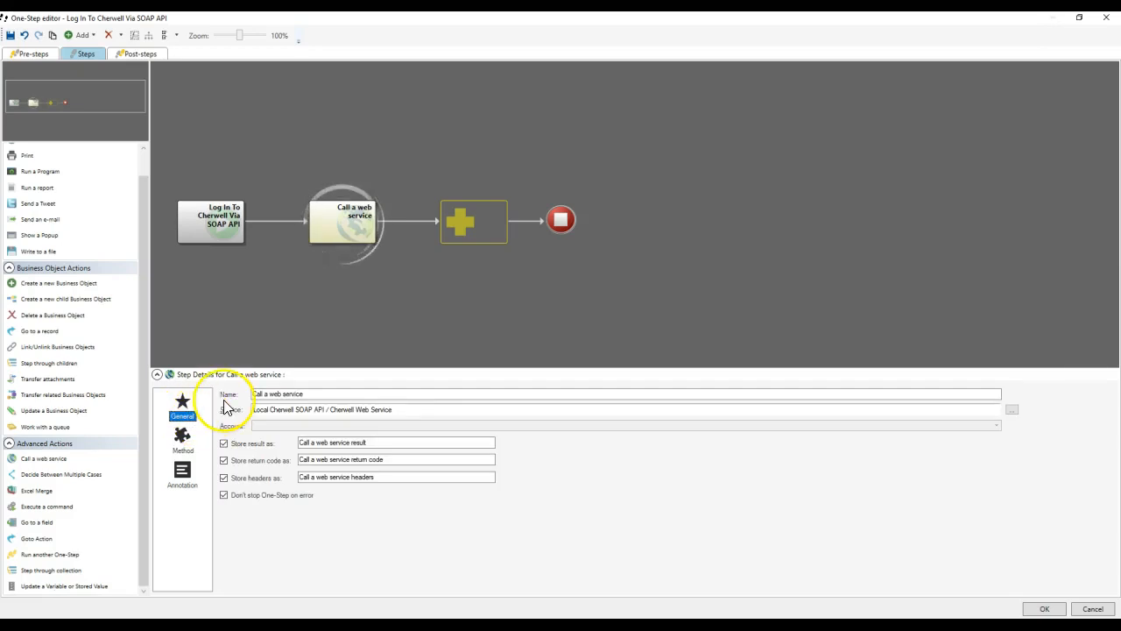
Add a Show a Popup step whose contents insert the web service return code, headers and result.
{"action": "left_click_drag", "start_coordinate": [44, 236], "coordinate": [471, 226]}
{"action": "left_click", "coordinate": [325, 451]}
{"action": "right_click", "coordinate": [327, 450]}
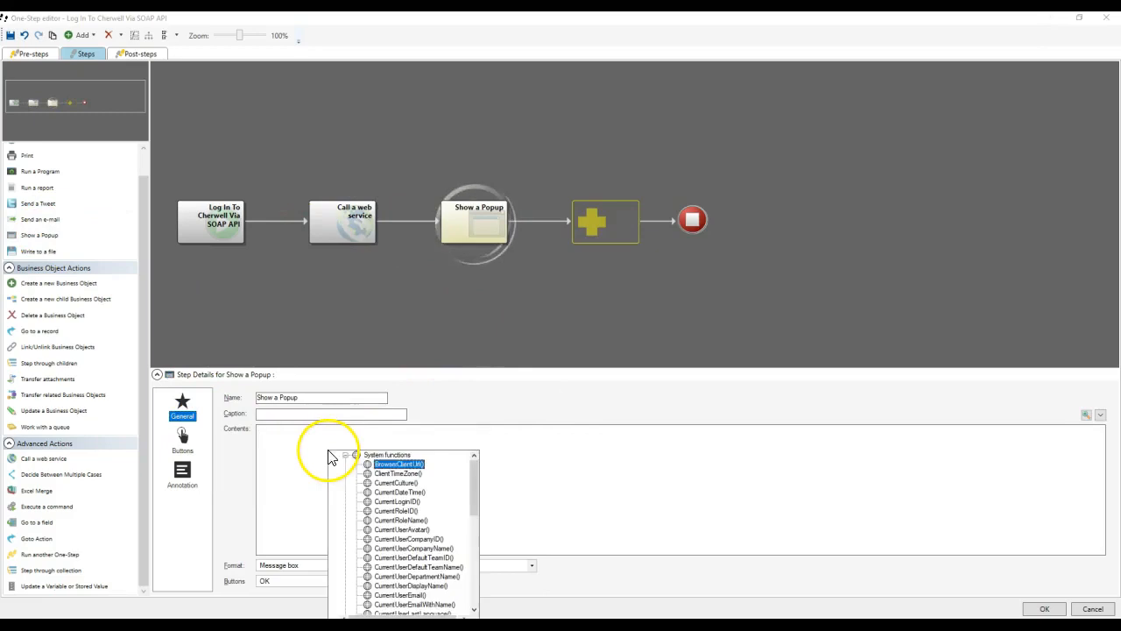
{"action": "double_click", "coordinate": [375, 530]}
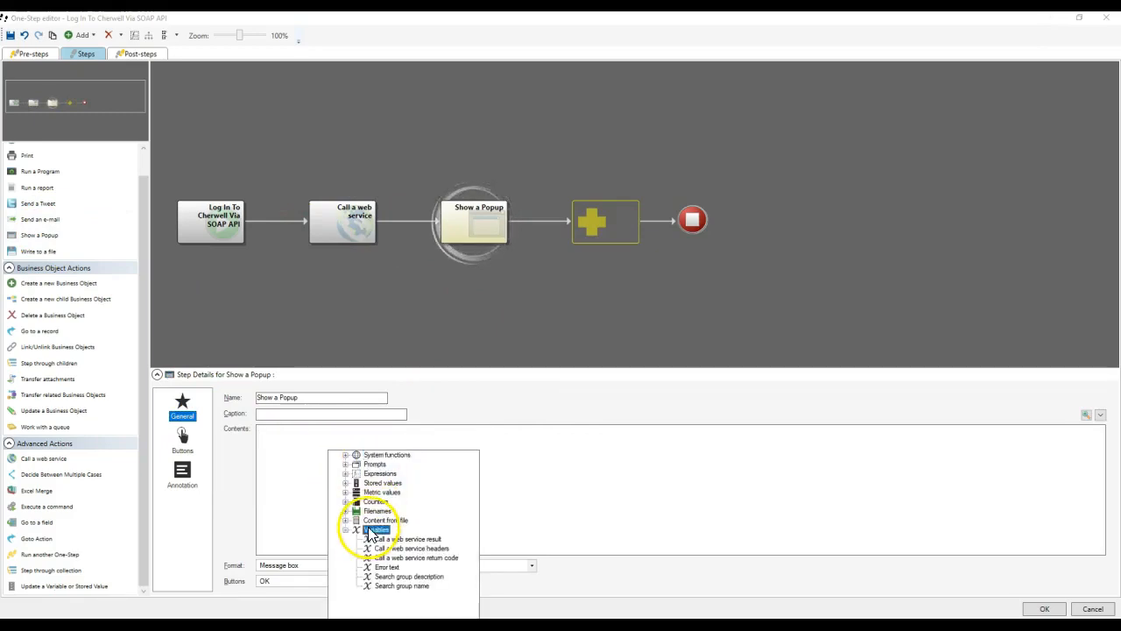
{"action": "double_click", "coordinate": [417, 559]}
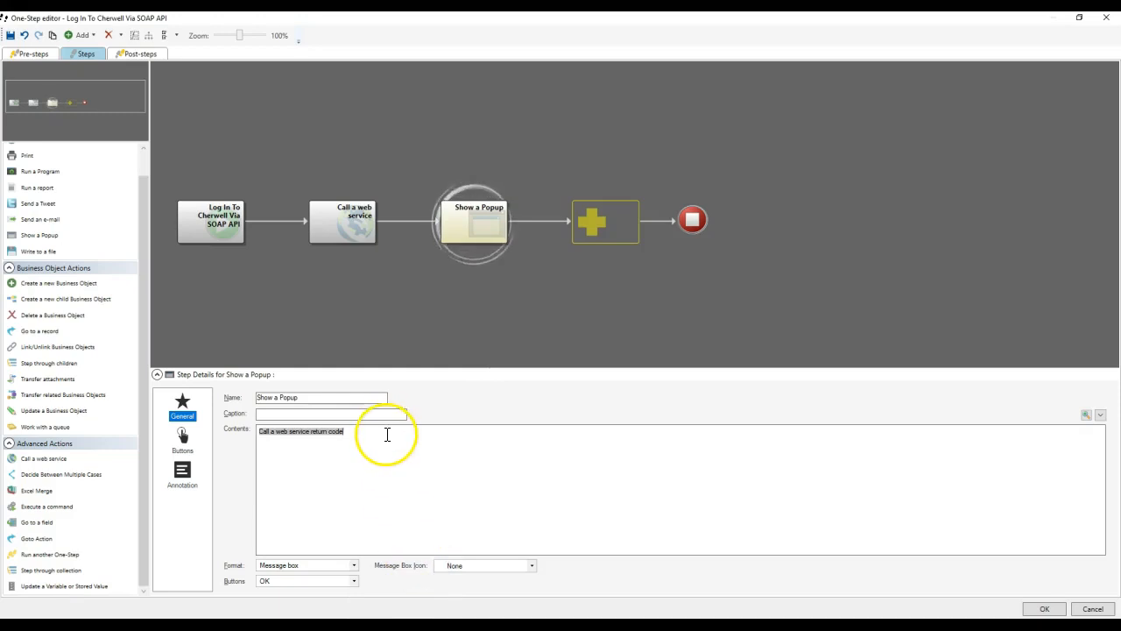
{"action": "right_click", "coordinate": [324, 458]}
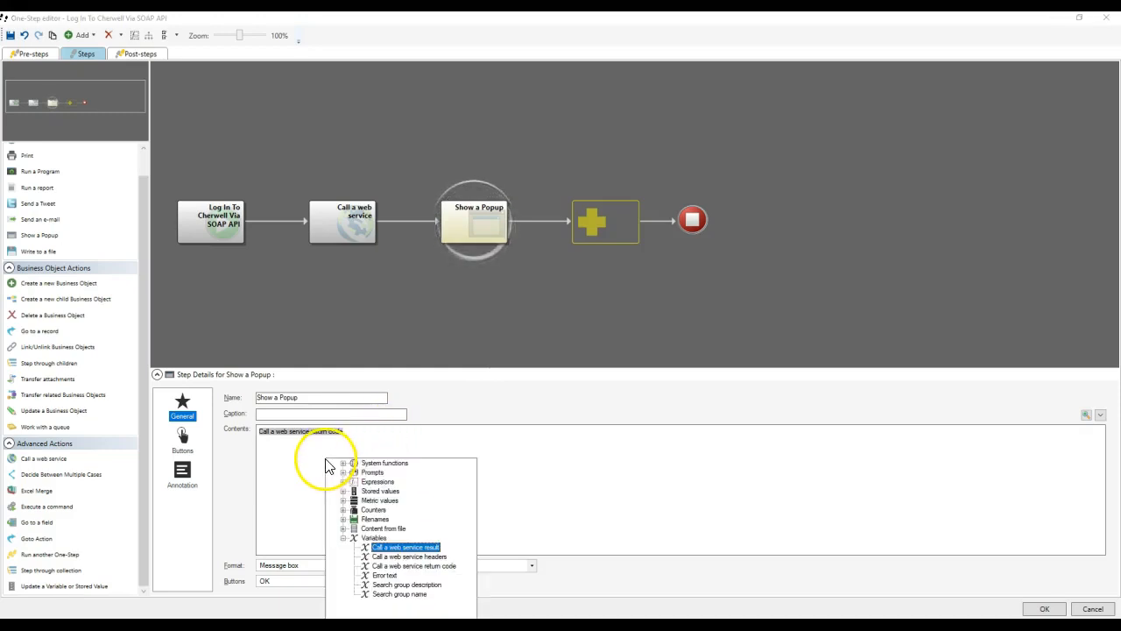
{"action": "double_click", "coordinate": [413, 548]}
{"action": "right_click", "coordinate": [368, 467]}
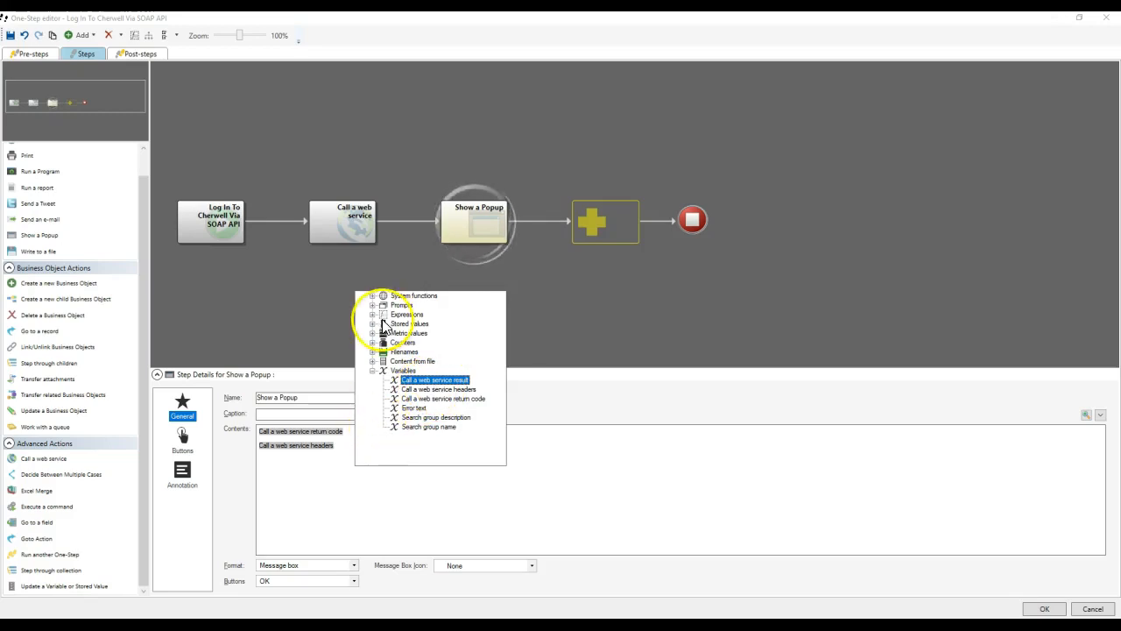
{"action": "left_click", "coordinate": [461, 382]}
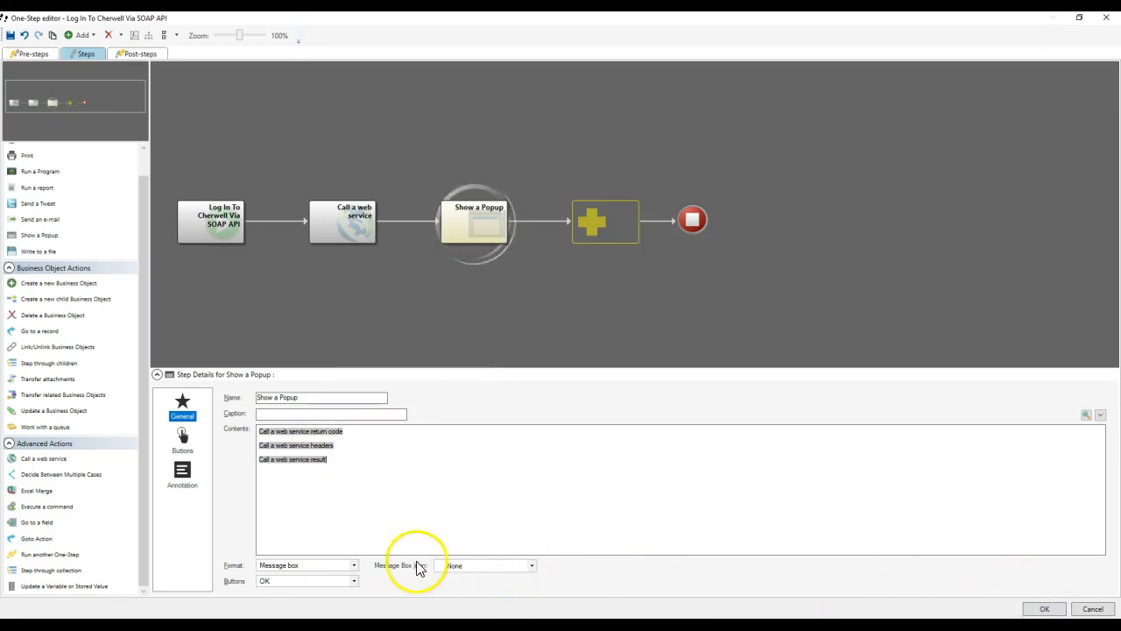
Set the popup format to Text box, then save and close the One-Step.
{"action": "left_click", "coordinate": [337, 581]}
{"action": "left_click", "coordinate": [340, 568]}
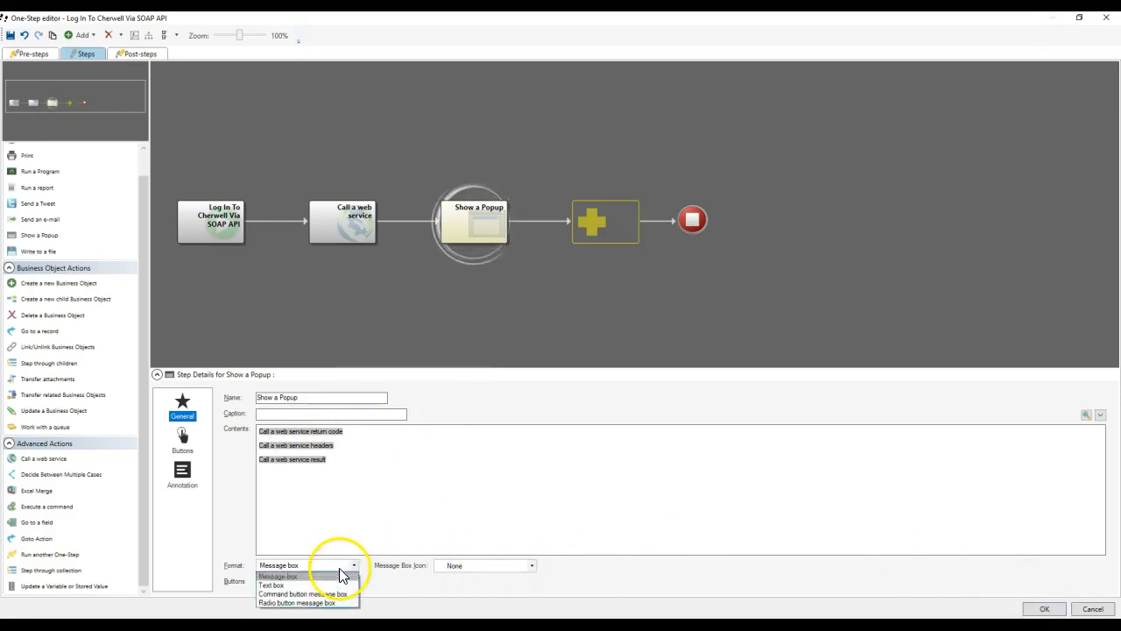
{"action": "left_click", "coordinate": [342, 589]}
{"action": "left_click", "coordinate": [455, 493]}
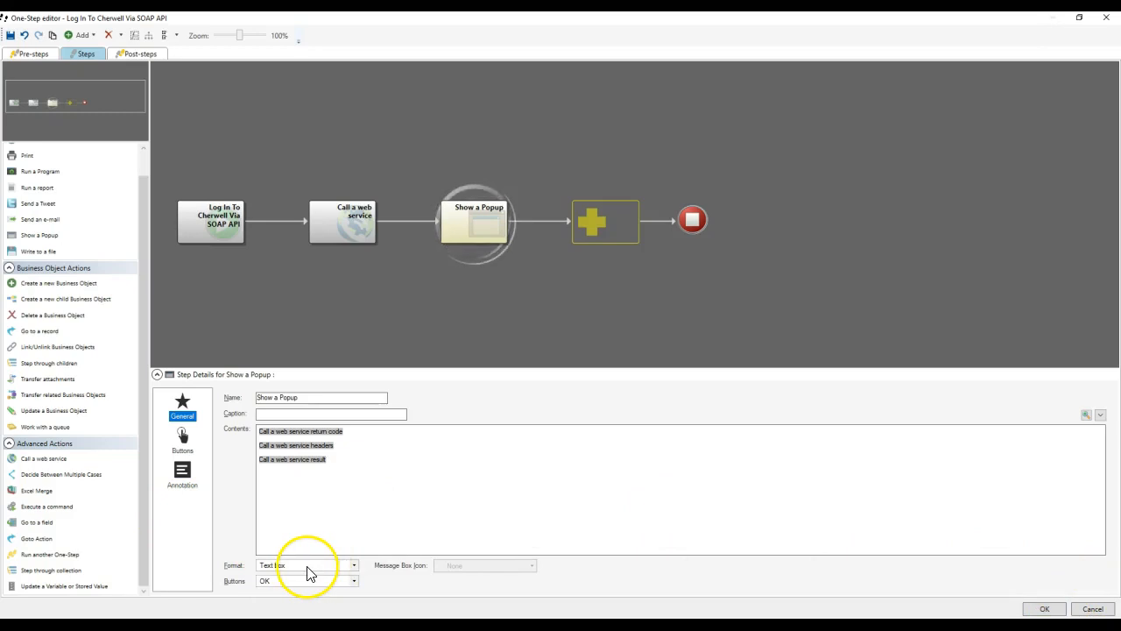
{"action": "left_click", "coordinate": [1045, 608]}
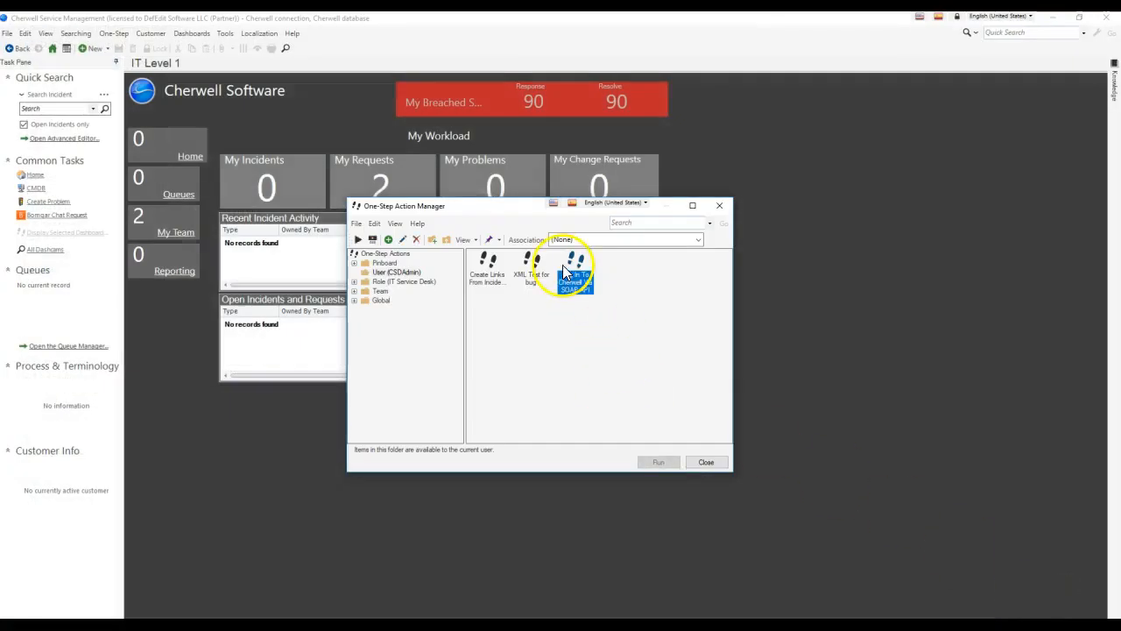
Run the SOAP login One-Step, note the 500 code in the Information popup, and close it.
{"action": "left_click", "coordinate": [659, 462]}
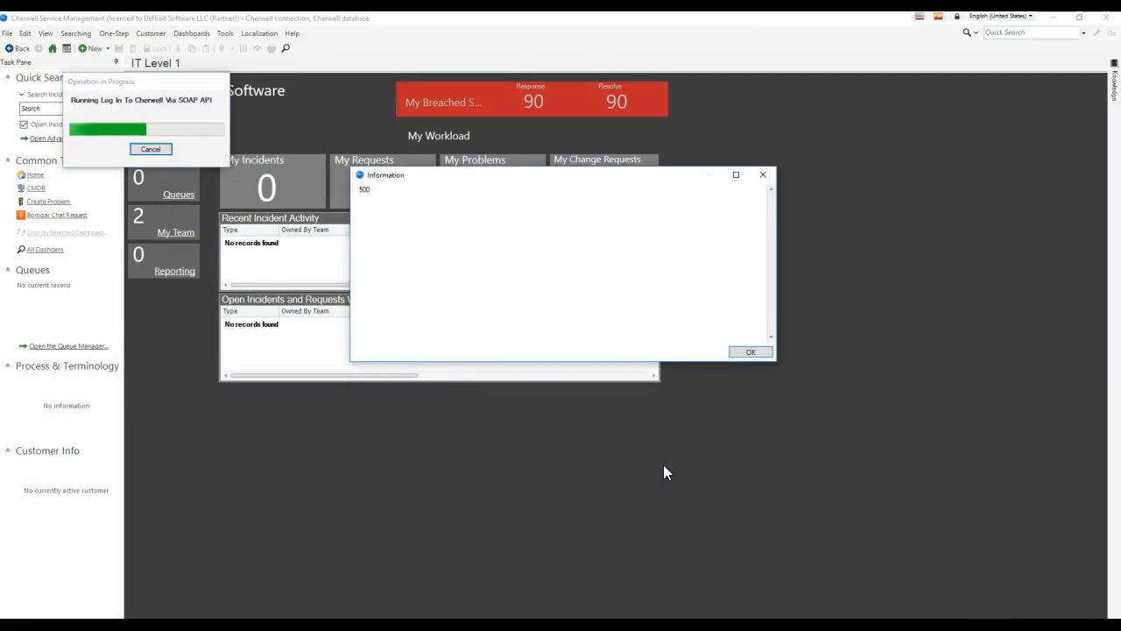
{"action": "left_click_drag", "start_coordinate": [433, 219], "coordinate": [322, 198]}
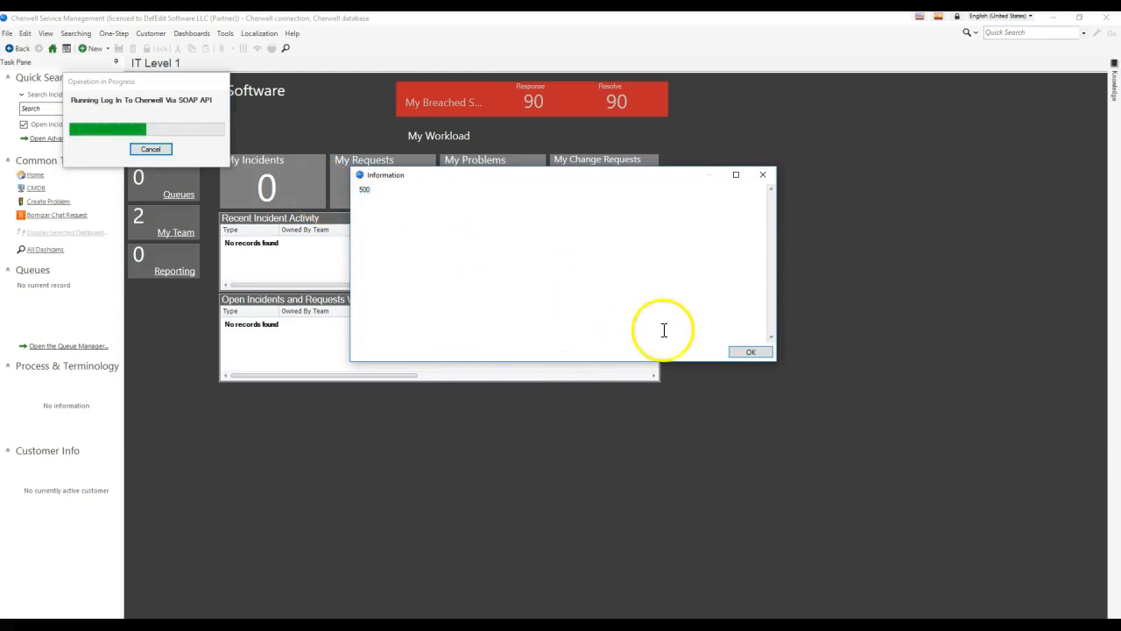
{"action": "left_click", "coordinate": [751, 352]}
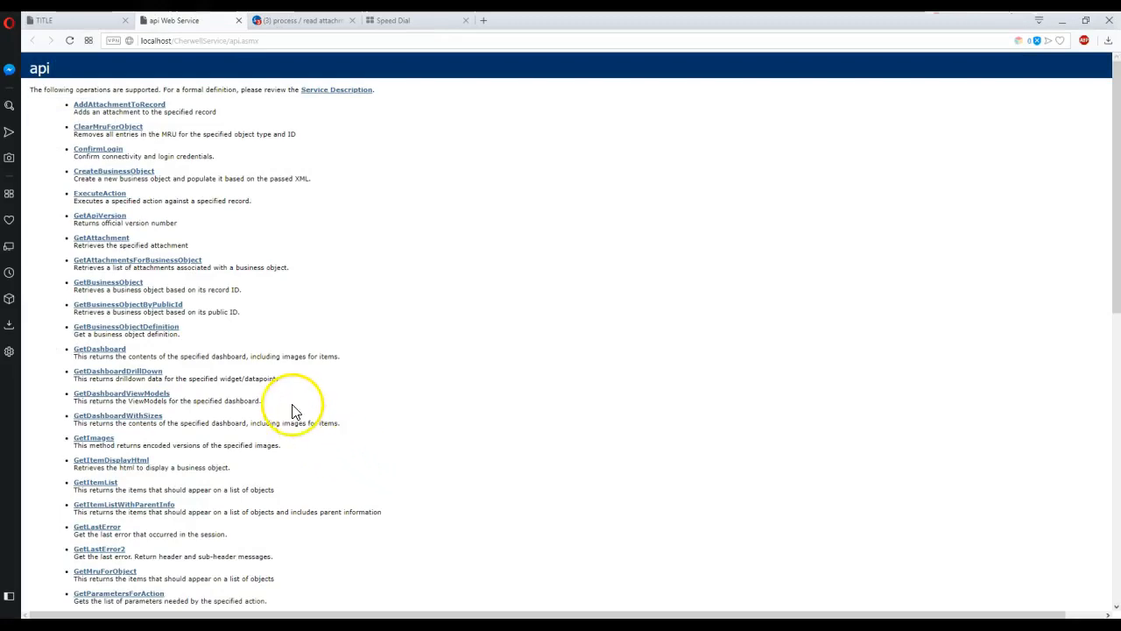
{"action": "scroll", "coordinate": [295, 408], "scroll_direction": "down", "scroll_amount": 3}
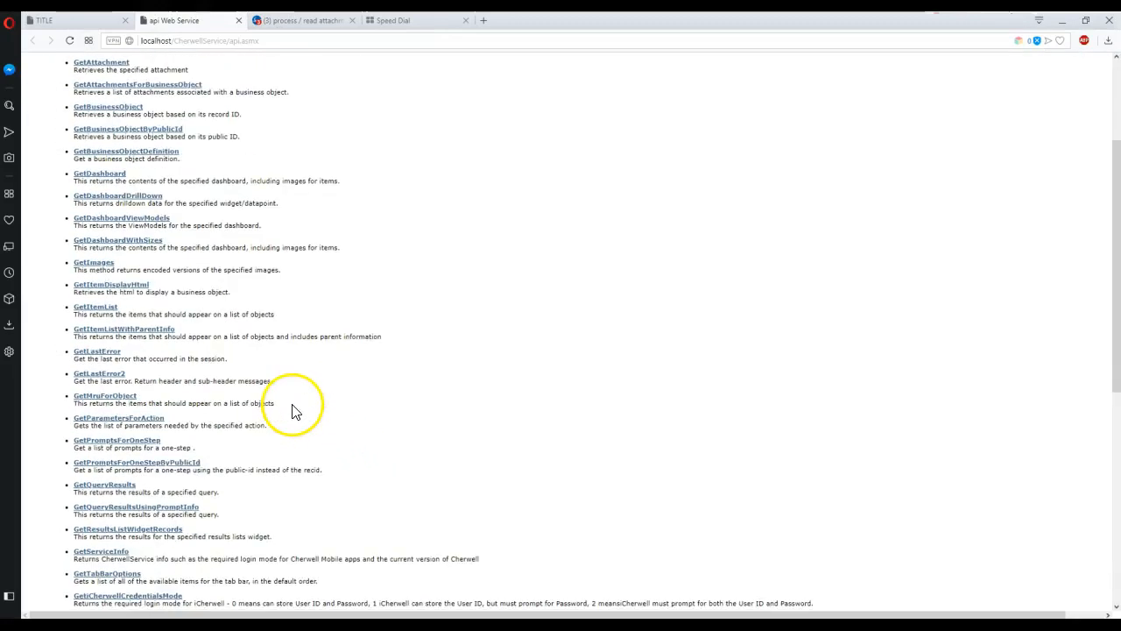
Search the web for 'HTTP 500 error' and read the Cherwell community thread.
{"action": "scroll", "coordinate": [295, 411], "scroll_direction": "down", "scroll_amount": 5}
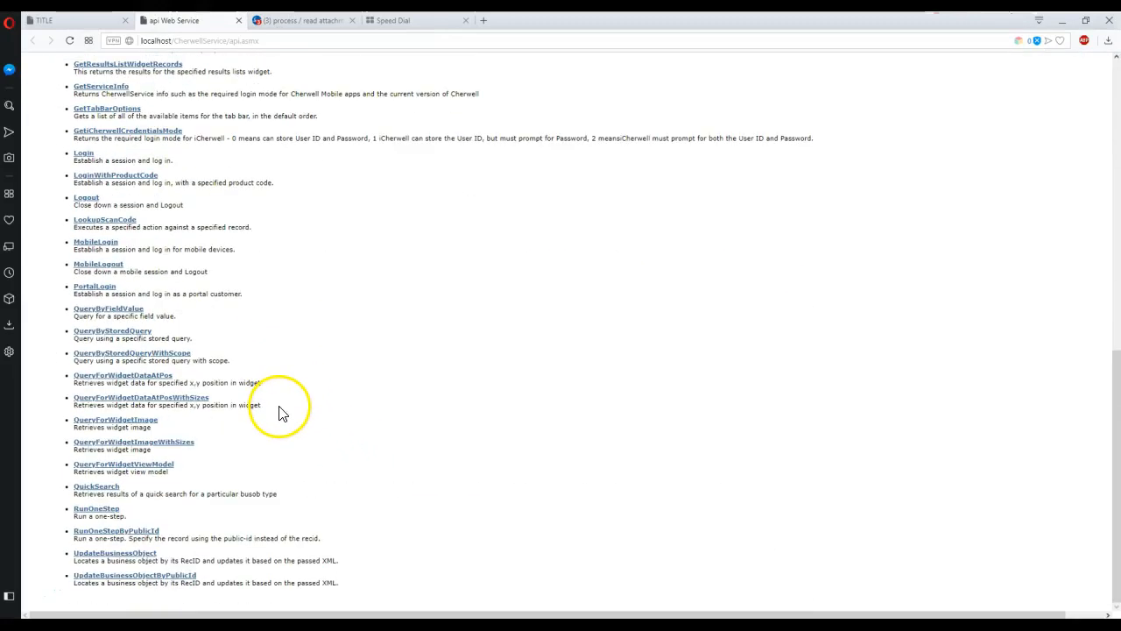
{"action": "left_click", "coordinate": [409, 21]}
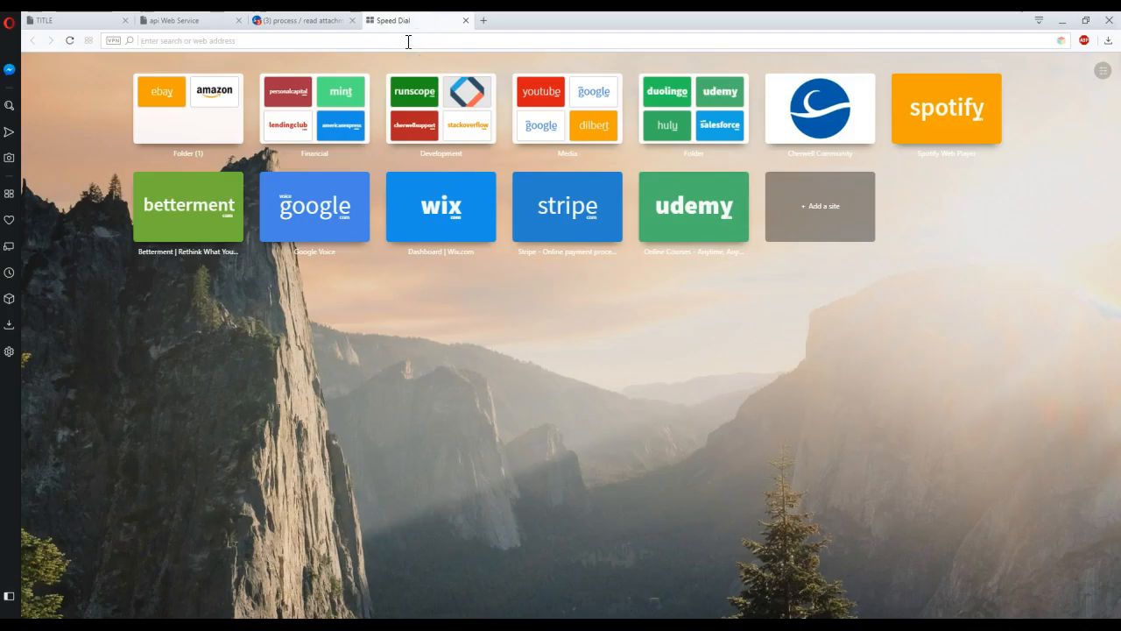
{"action": "type", "text": "HTTP 500 error"}
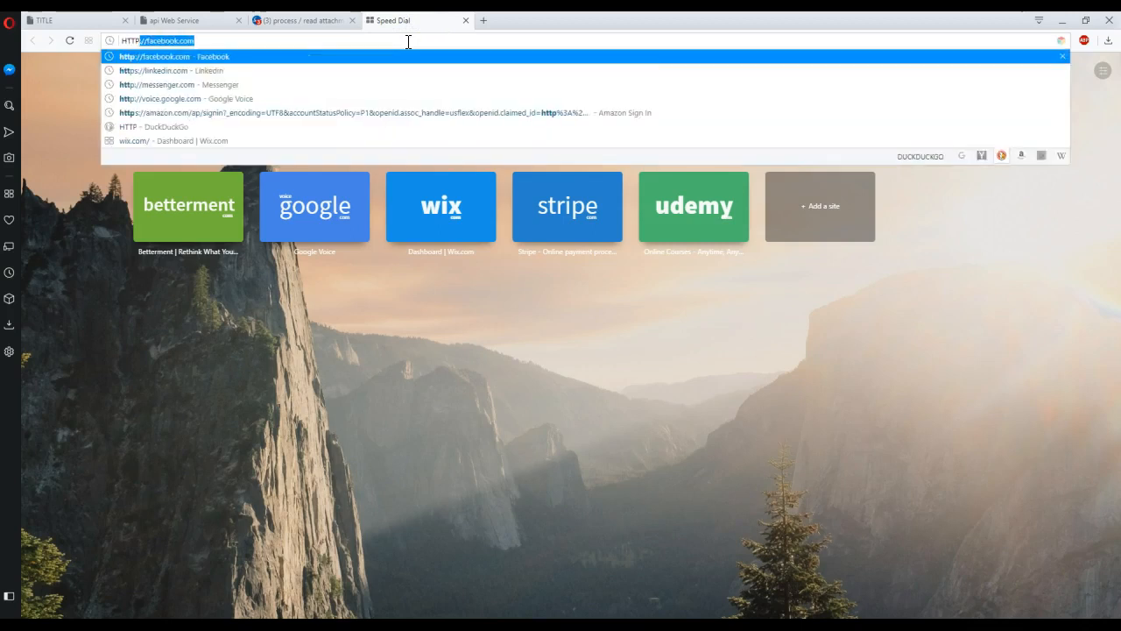
{"action": "key", "text": "Return"}
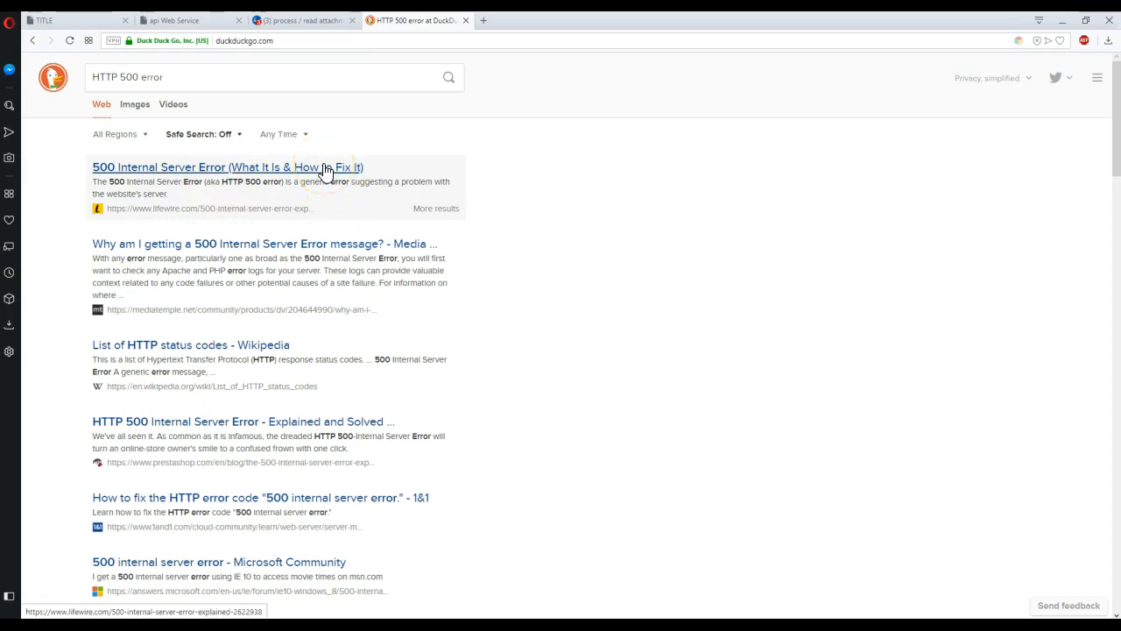
{"action": "left_click", "coordinate": [293, 21]}
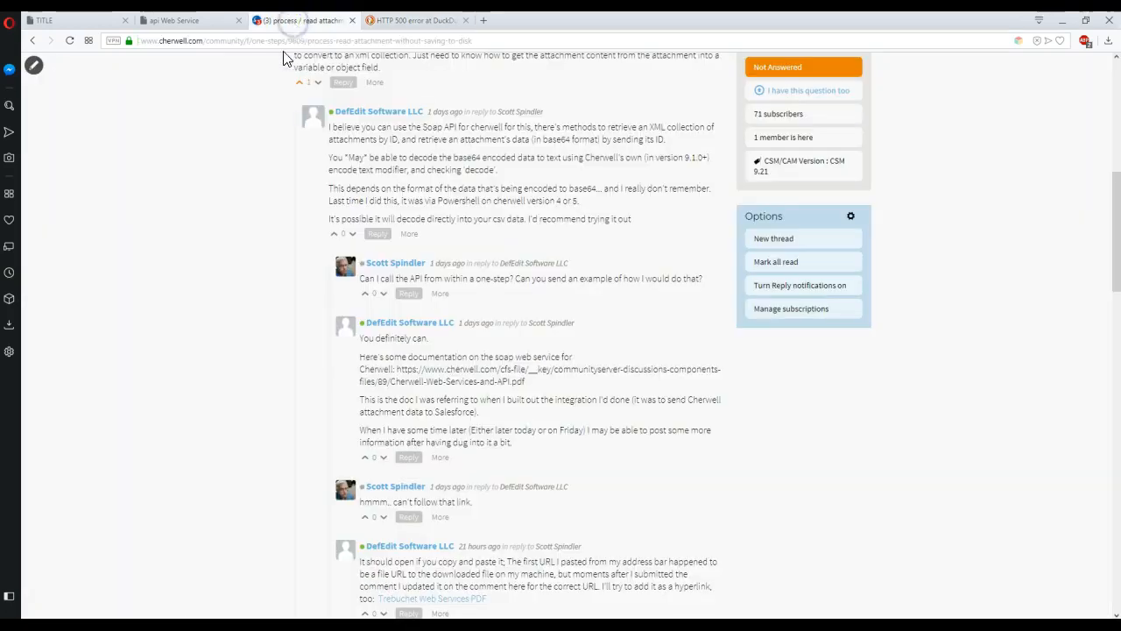
Invoke the api page's Login method with the admin username and password, getting true.
{"action": "left_click", "coordinate": [179, 21]}
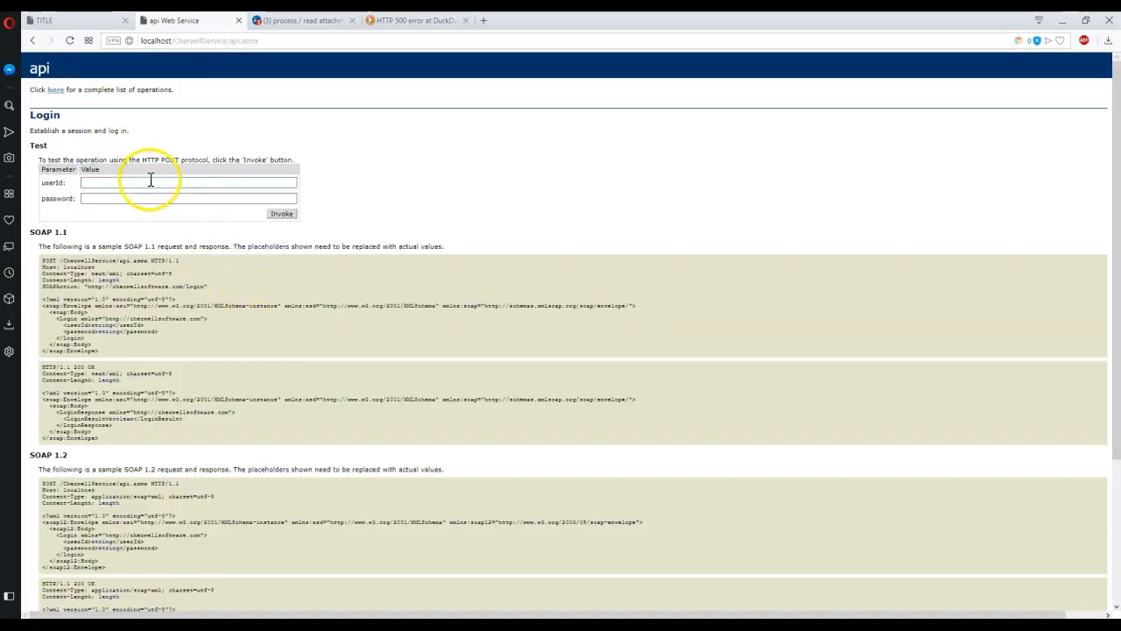
{"action": "left_click", "coordinate": [151, 181]}
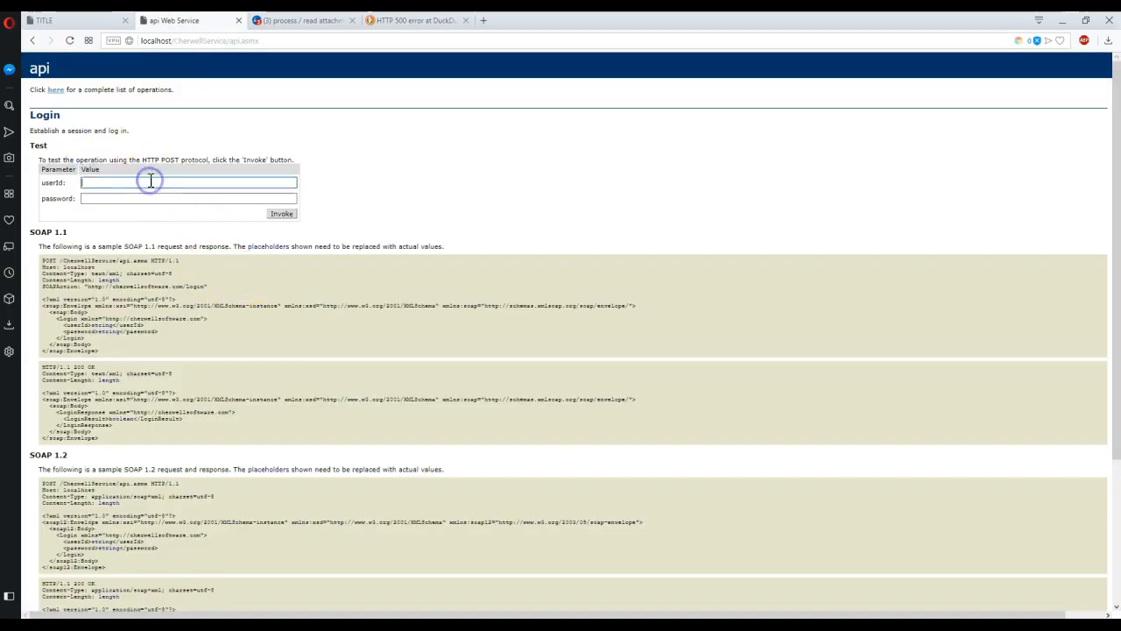
{"action": "type", "text": "CSDAdmin"}
{"action": "key", "text": "Tab"}
{"action": "type", "text": "C"}
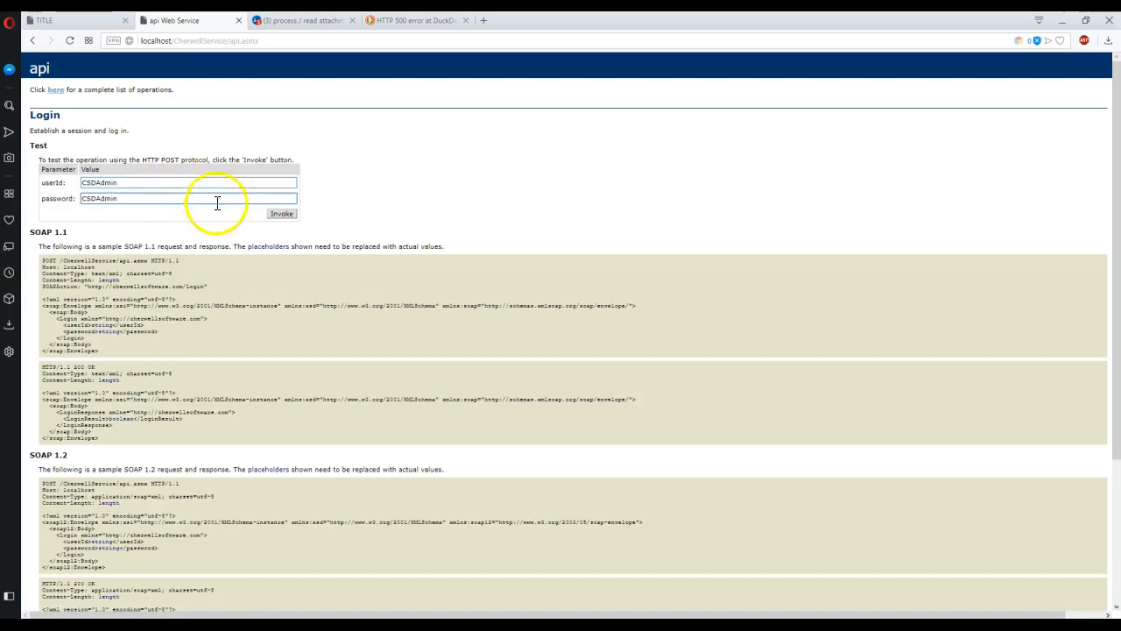
{"action": "left_click", "coordinate": [275, 215]}
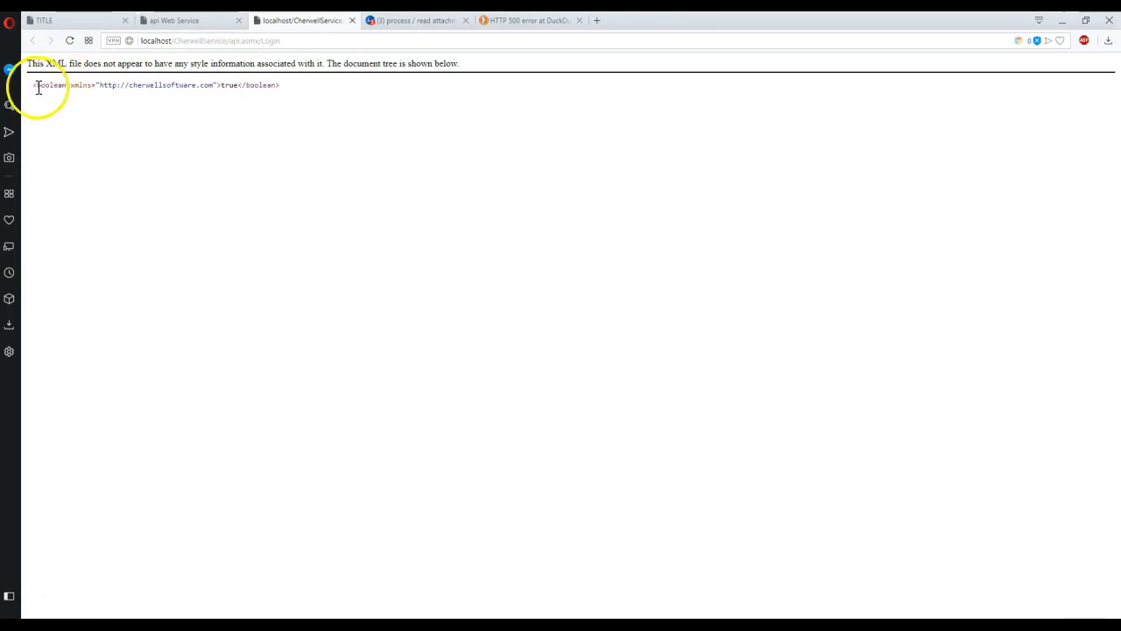
{"action": "left_click_drag", "start_coordinate": [29, 93], "coordinate": [306, 95]}
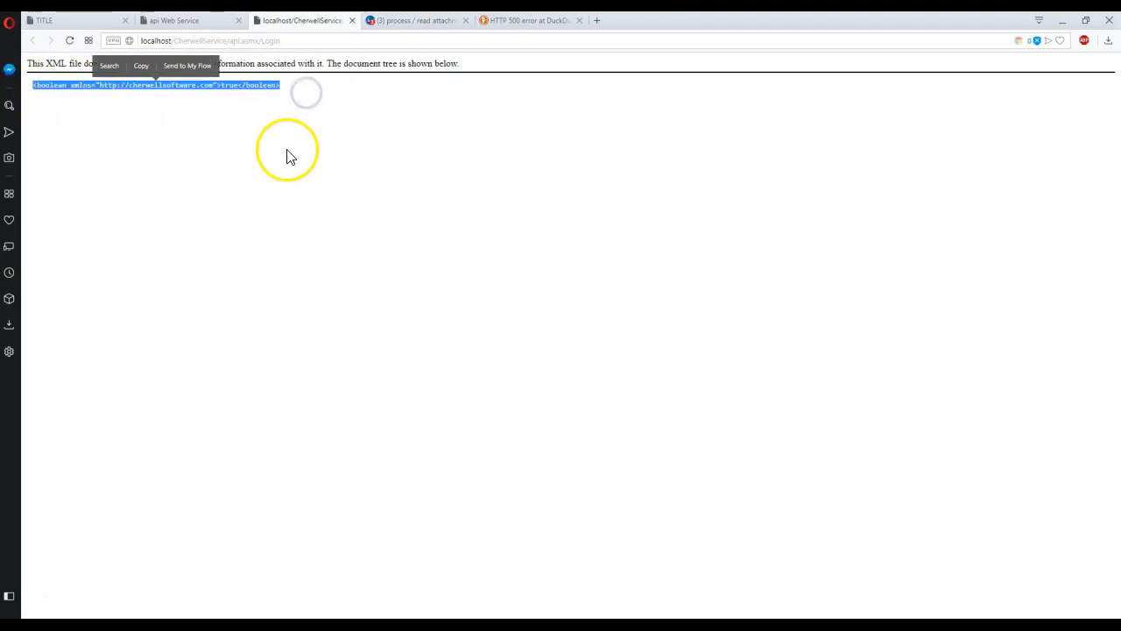
{"action": "left_click", "coordinate": [1061, 22]}
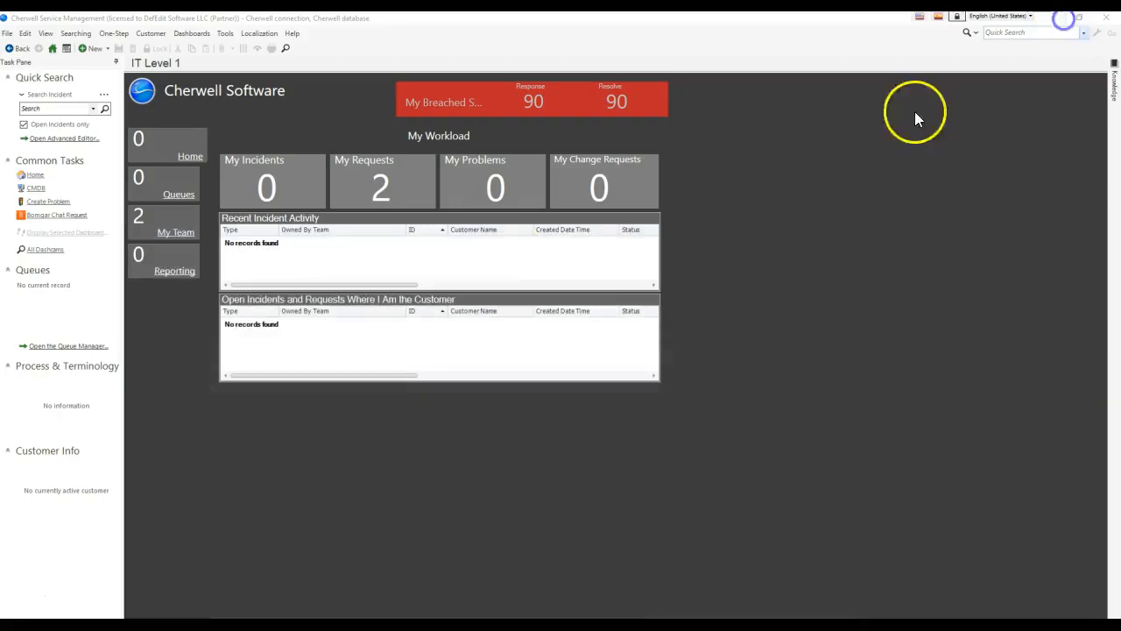
Open Log In To Cherwell Via SOAP API for editing and review its Login call parameters.
{"action": "left_click", "coordinate": [113, 35]}
{"action": "left_click", "coordinate": [119, 51]}
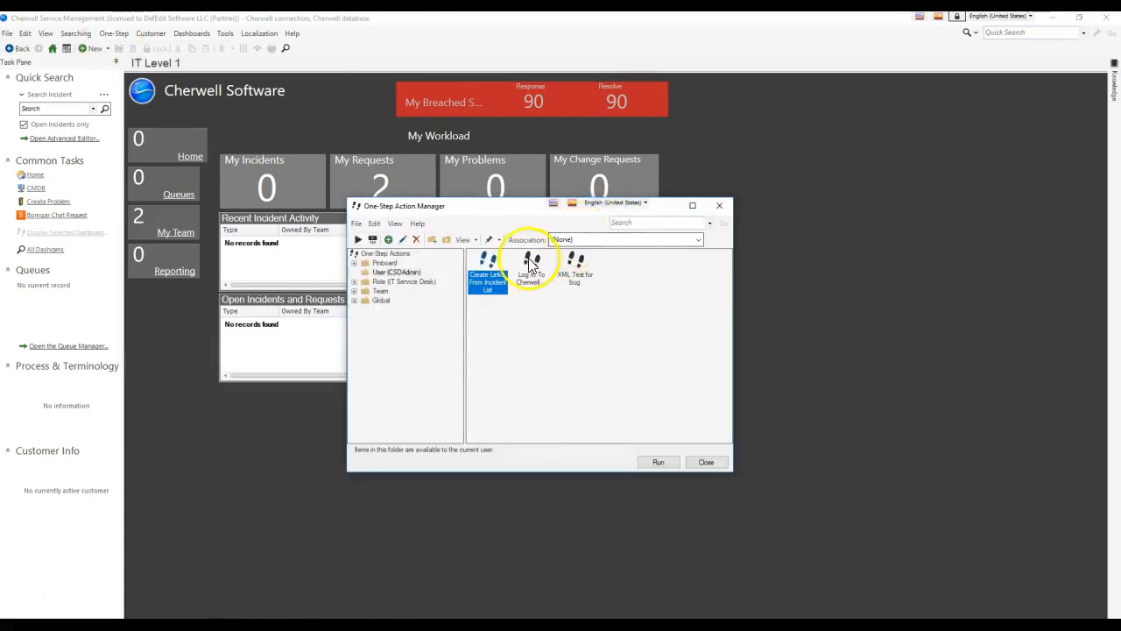
{"action": "left_click", "coordinate": [408, 273]}
{"action": "right_click", "coordinate": [524, 277]}
{"action": "left_click", "coordinate": [539, 316]}
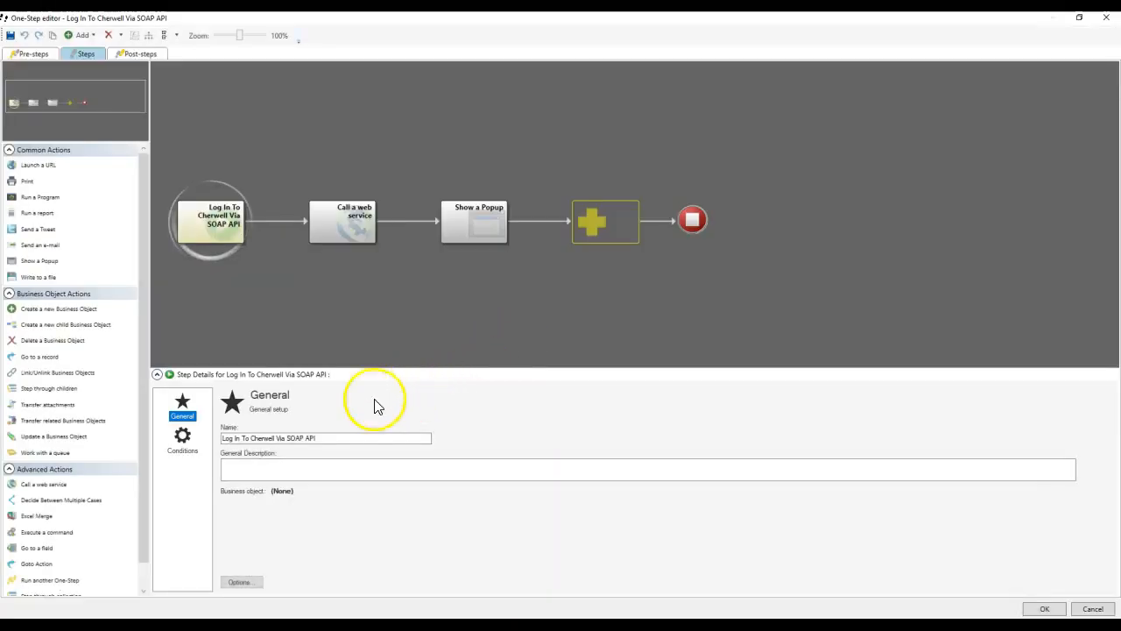
{"action": "left_click", "coordinate": [346, 225]}
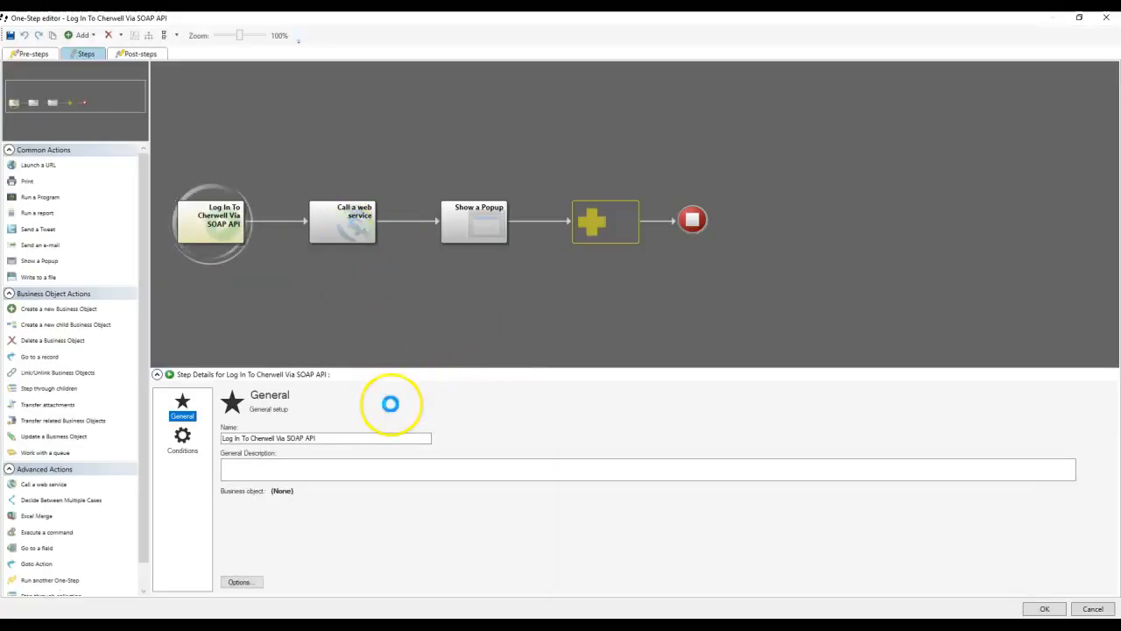
{"action": "left_click", "coordinate": [182, 440]}
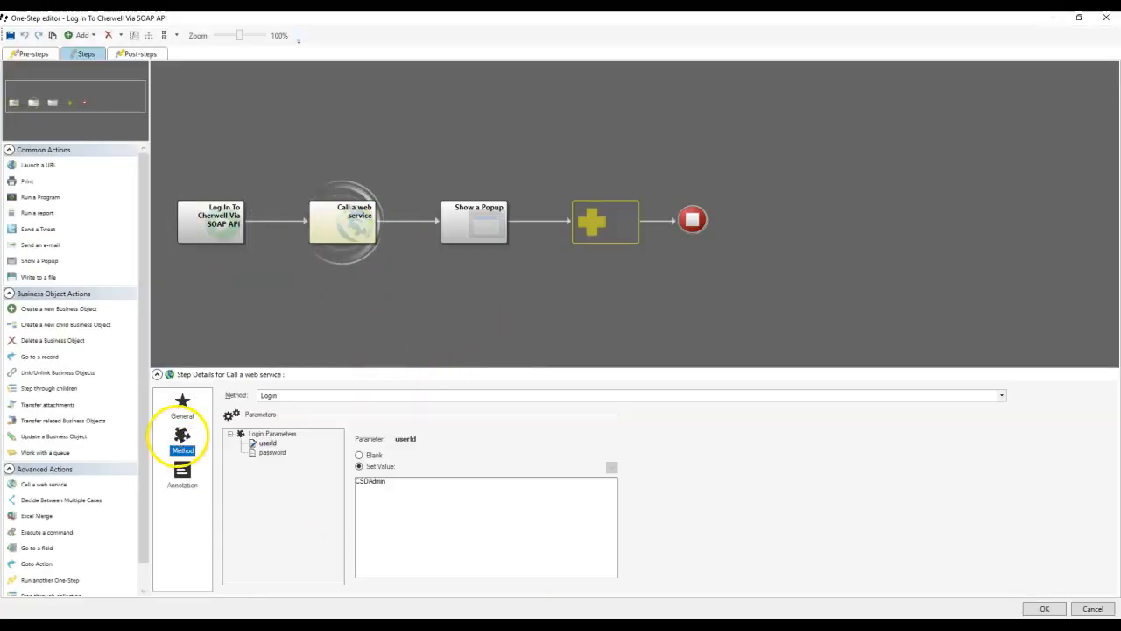
{"action": "left_click", "coordinate": [272, 453]}
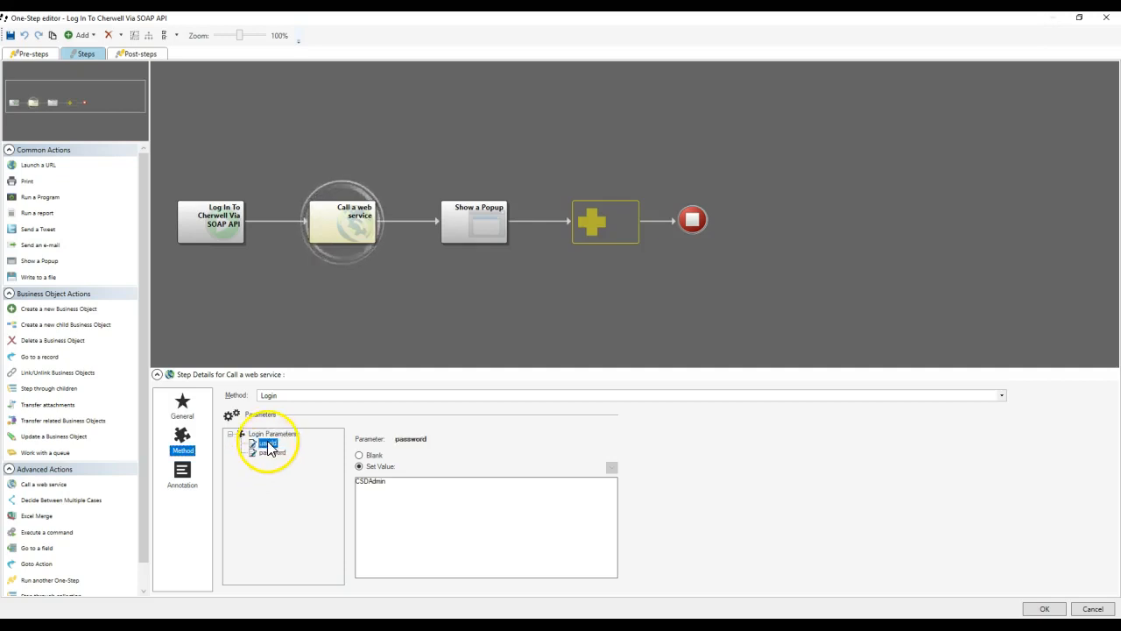
{"action": "left_click", "coordinate": [271, 453]}
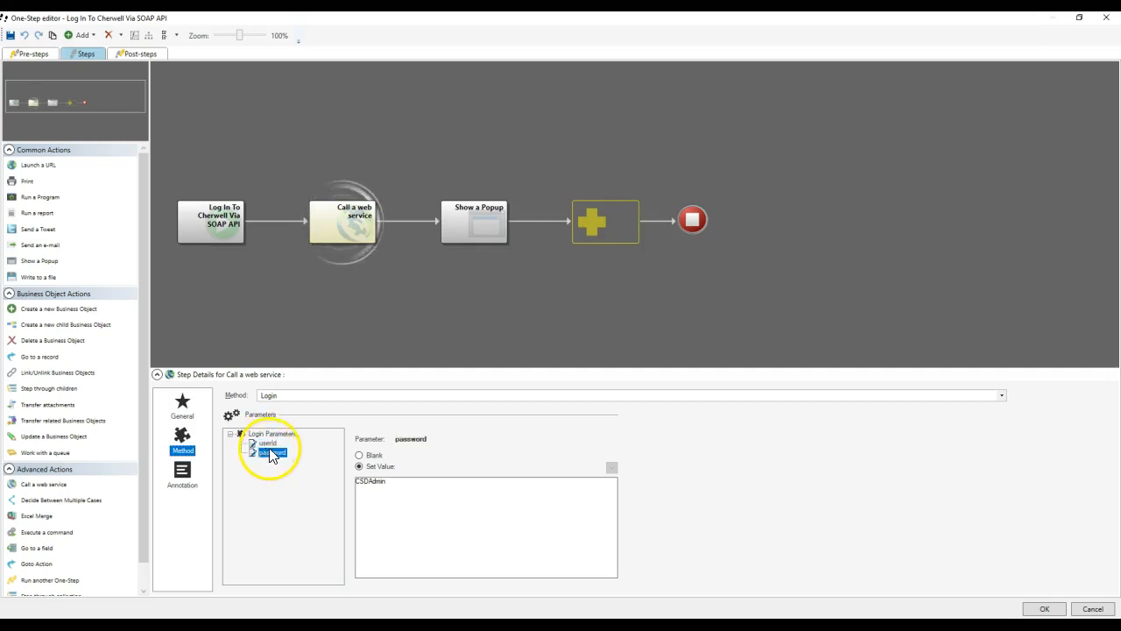
{"action": "left_click", "coordinate": [181, 402]}
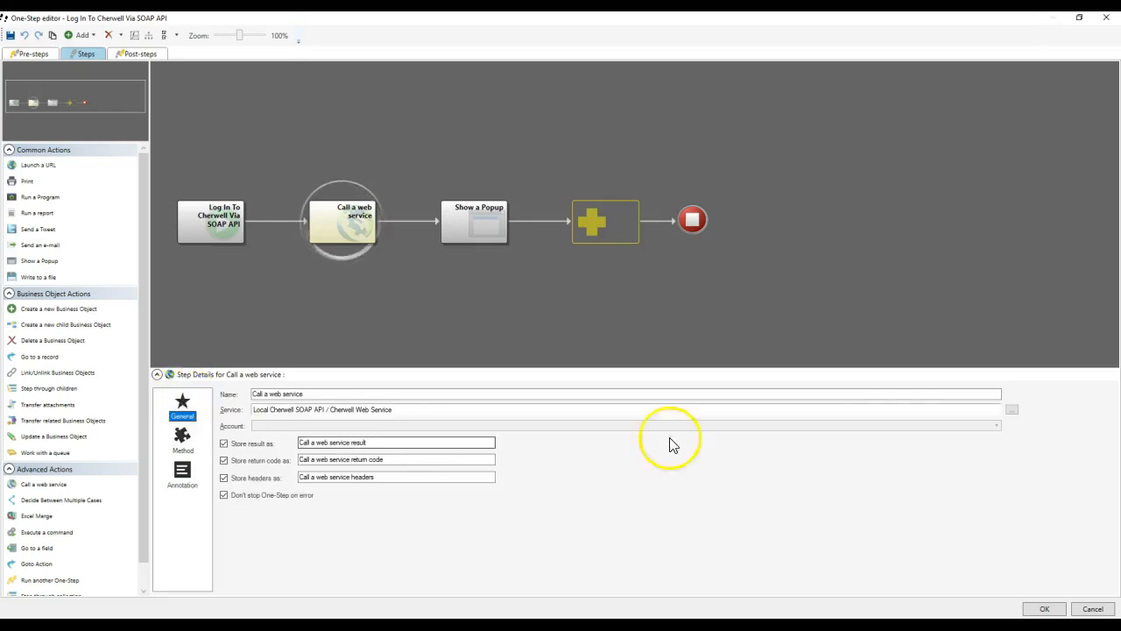
Set the Cherwell web service's Service Type to WSDL (SOAP 1.2) and save the One-Step.
{"action": "left_click", "coordinate": [1012, 409]}
{"action": "right_click", "coordinate": [574, 133]}
{"action": "left_click", "coordinate": [593, 173]}
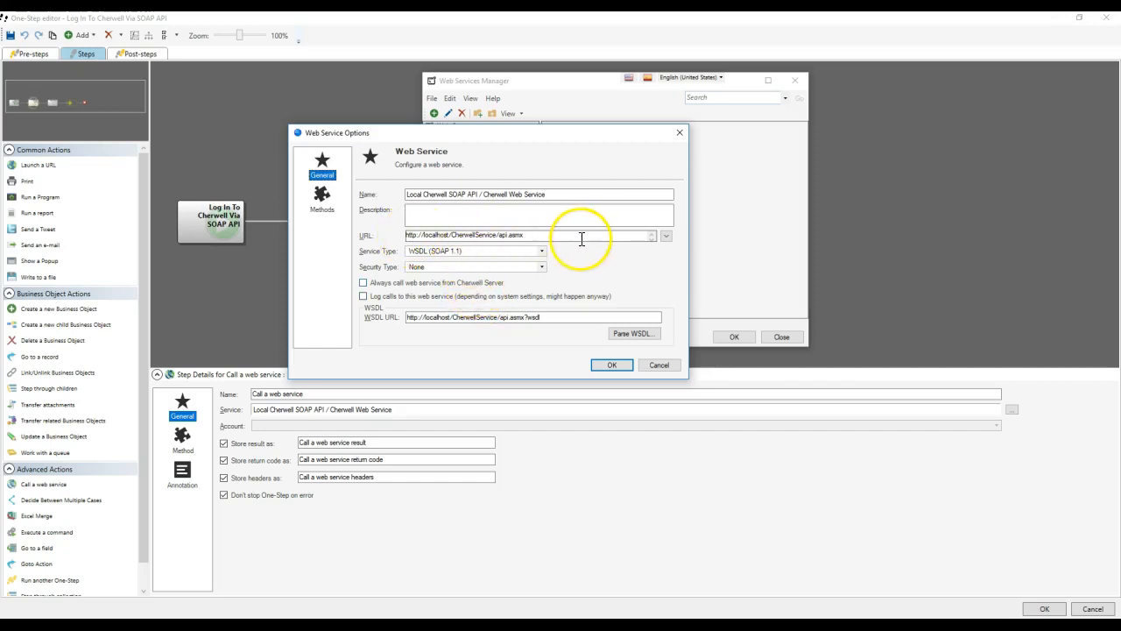
{"action": "left_click", "coordinate": [321, 196]}
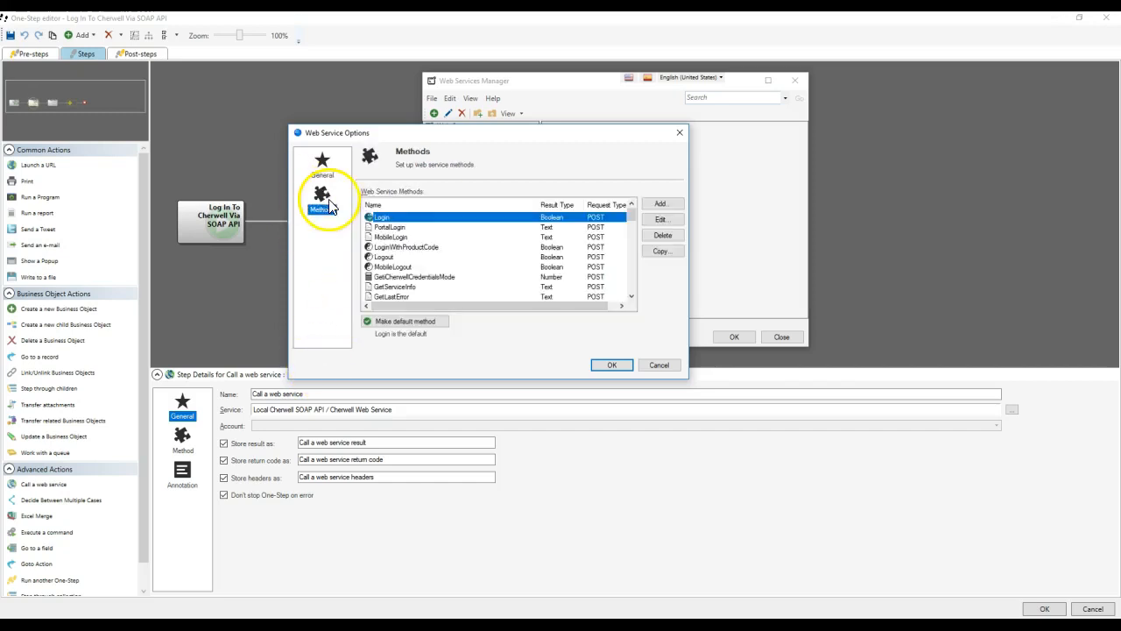
{"action": "left_click", "coordinate": [657, 220]}
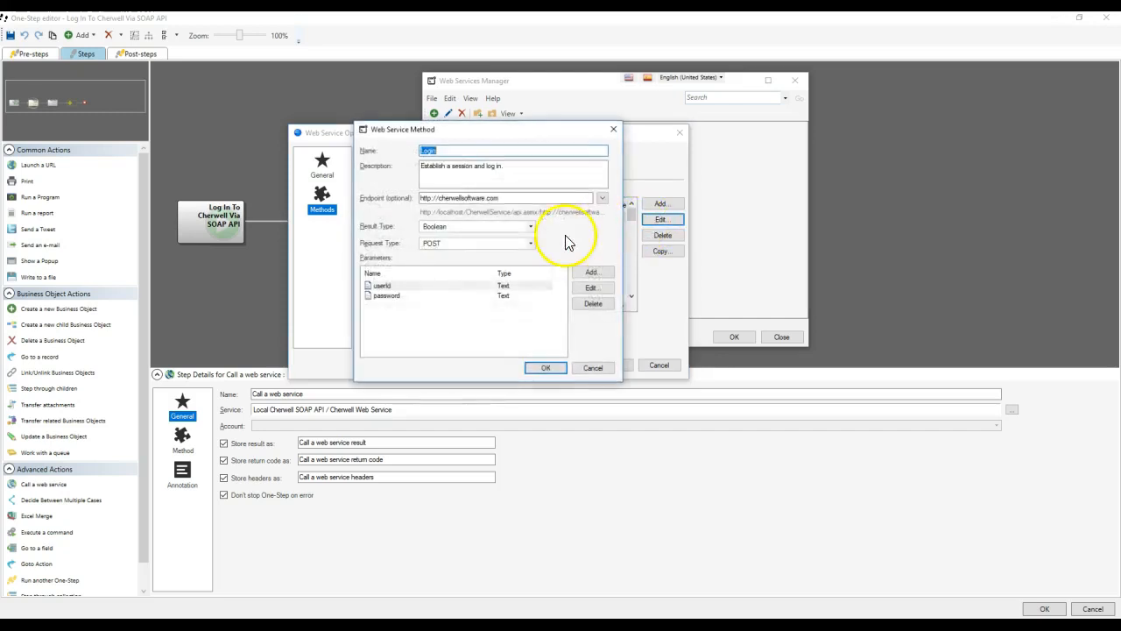
{"action": "left_click", "coordinate": [592, 368]}
{"action": "left_click", "coordinate": [320, 167]}
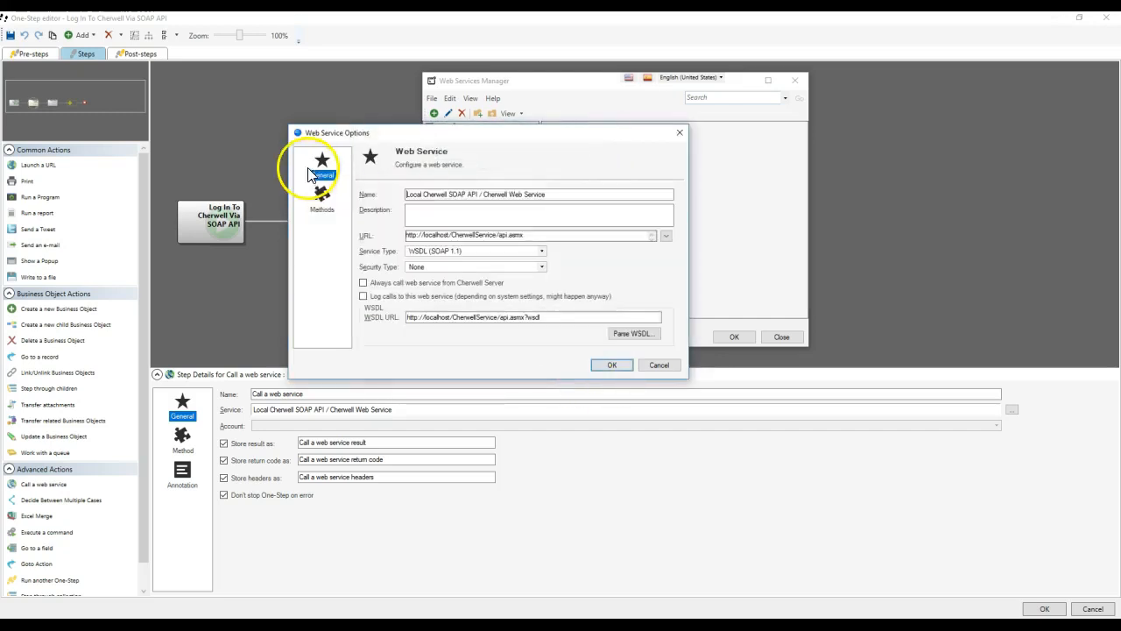
{"action": "left_click", "coordinate": [474, 251]}
{"action": "left_click", "coordinate": [460, 277]}
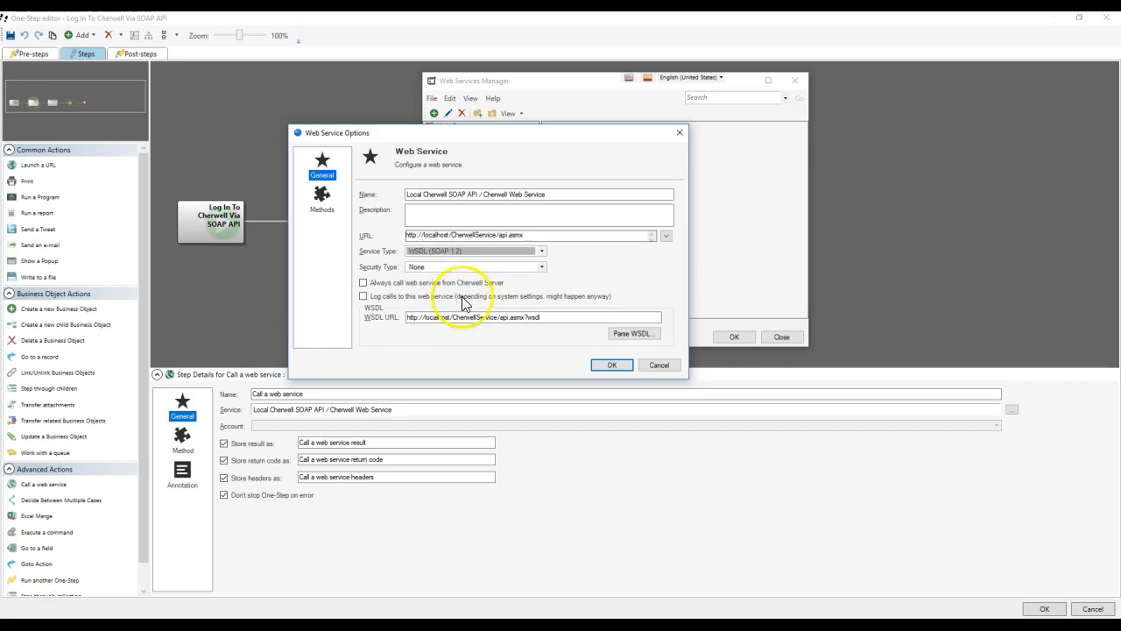
{"action": "left_click", "coordinate": [612, 366]}
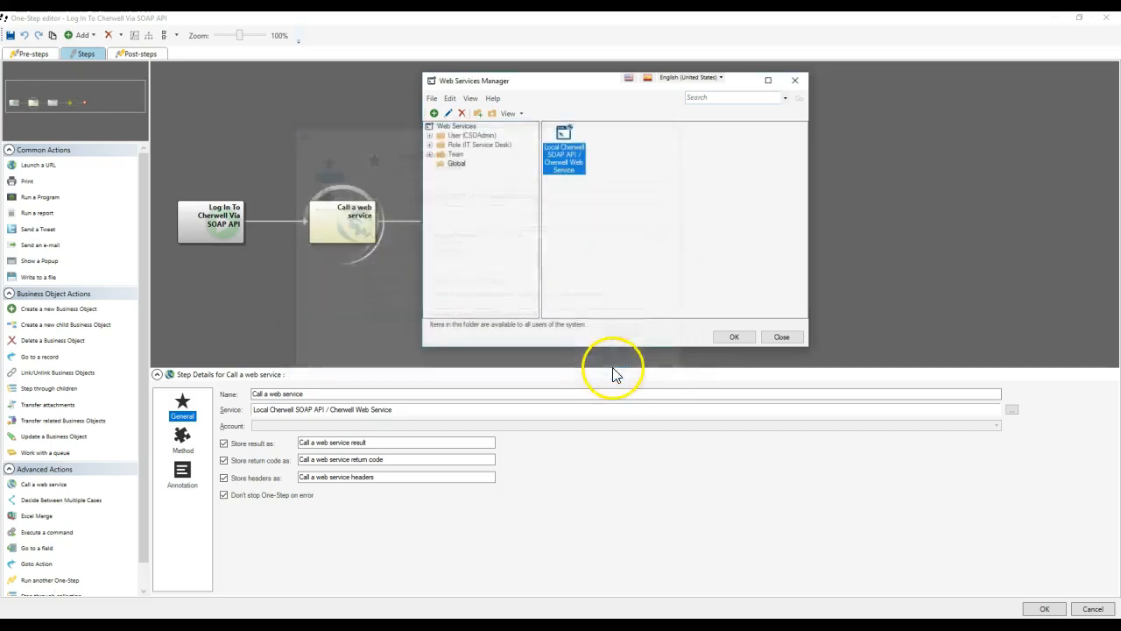
{"action": "left_click", "coordinate": [743, 339]}
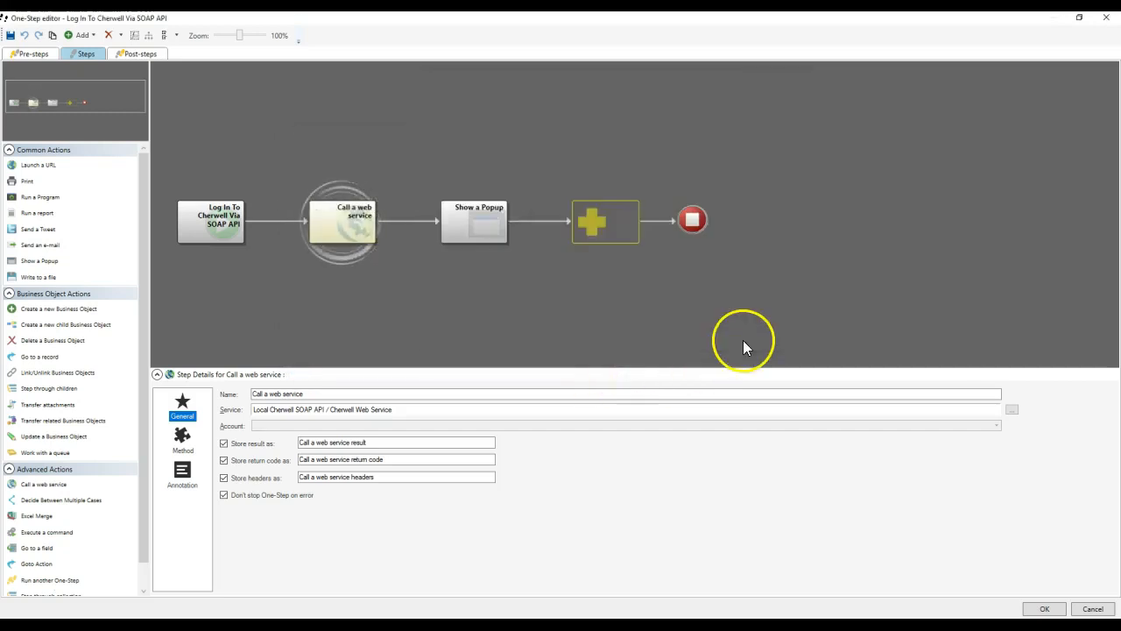
{"action": "left_click", "coordinate": [1051, 610]}
Rerun the SOAP login One-Step and confirm the popup shows status 200 and result true.
{"action": "left_click", "coordinate": [657, 461]}
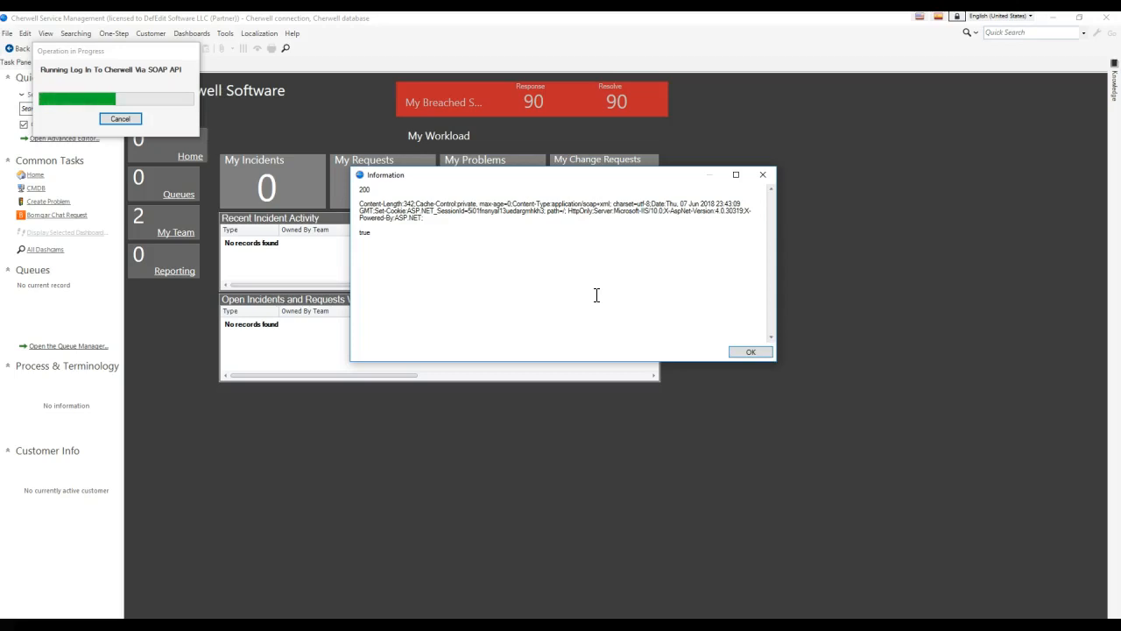
{"action": "double_click", "coordinate": [364, 189]}
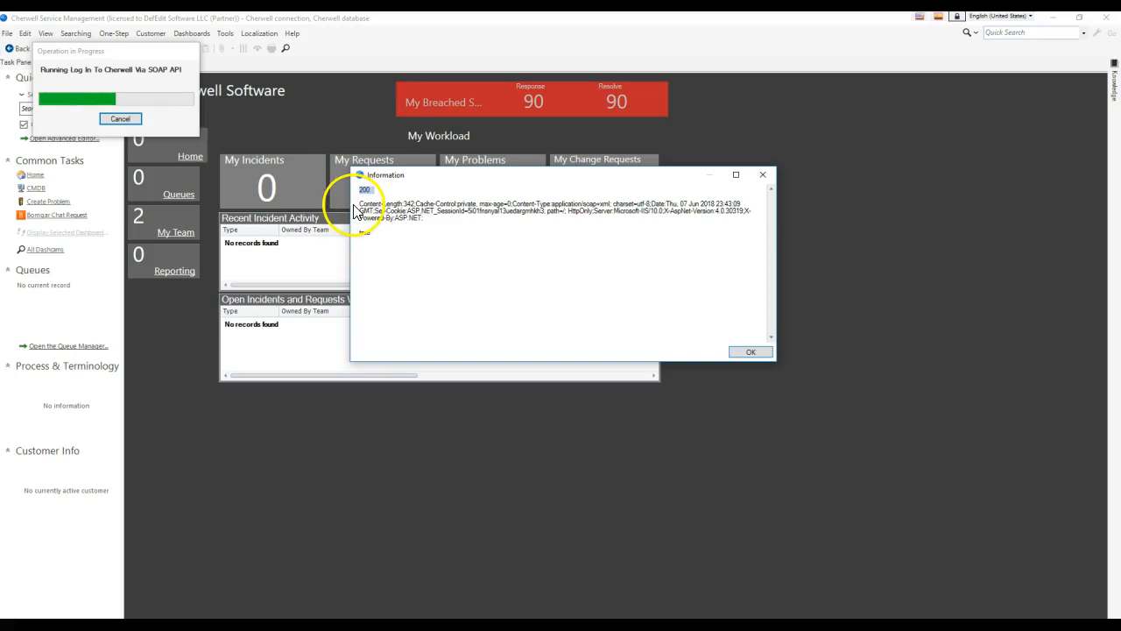
{"action": "left_click_drag", "start_coordinate": [359, 203], "coordinate": [461, 220]}
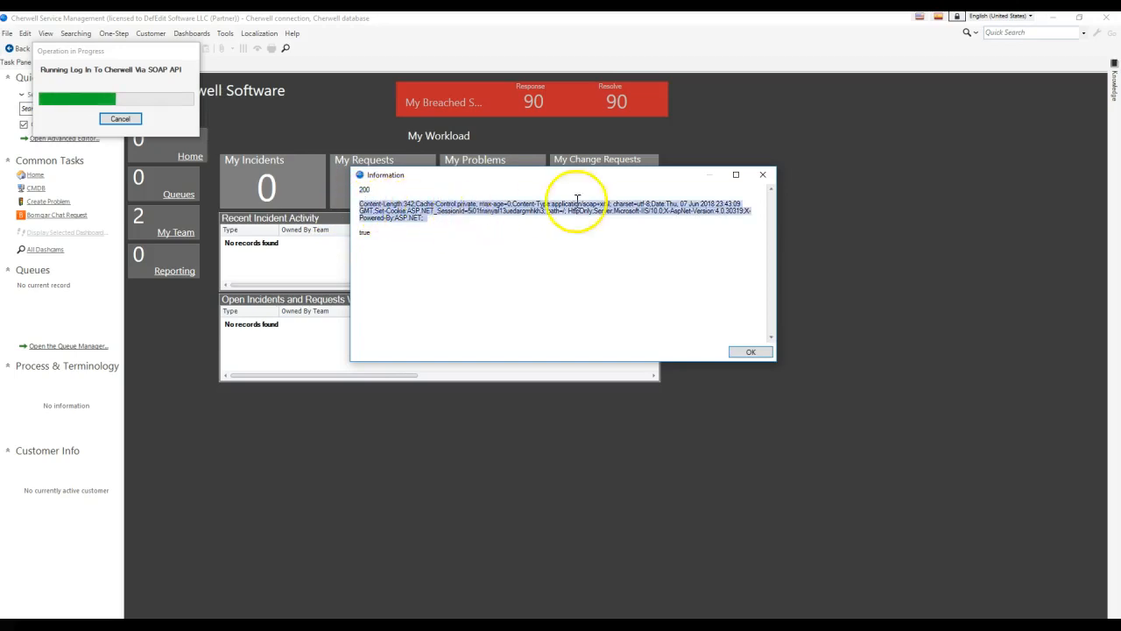
{"action": "double_click", "coordinate": [367, 232]}
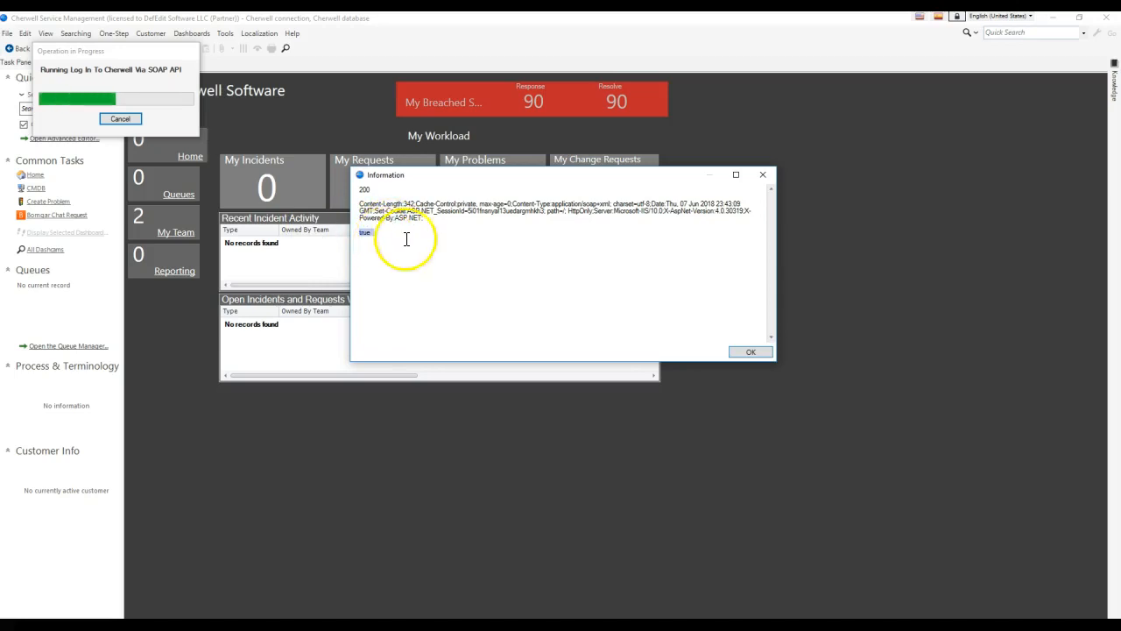
{"action": "left_click", "coordinate": [732, 354]}
{"action": "left_click", "coordinate": [103, 37]}
{"action": "left_click", "coordinate": [140, 48]}
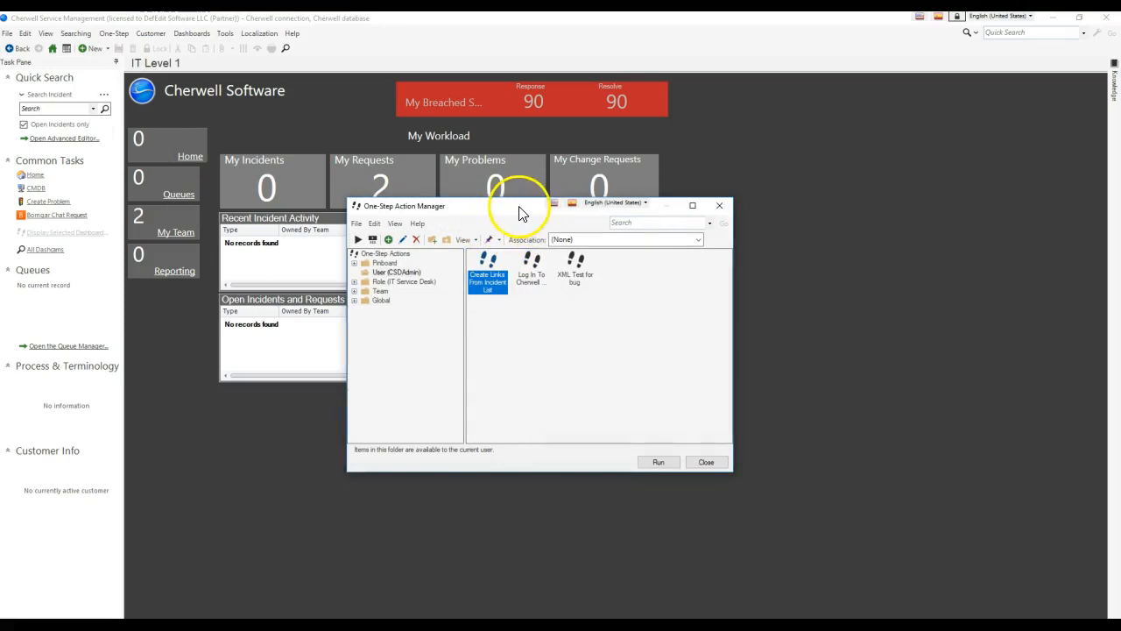
Switch the One-Step Action Manager's association to Incident.
{"action": "left_click_drag", "start_coordinate": [520, 213], "coordinate": [541, 128]}
{"action": "right_click", "coordinate": [555, 185]}
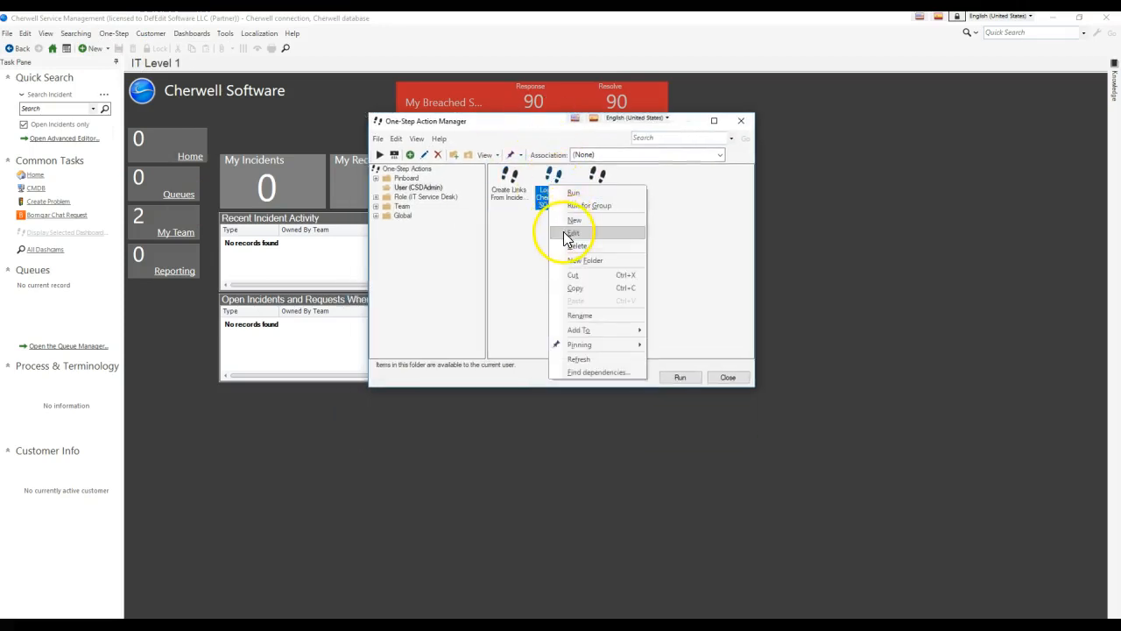
{"action": "left_click", "coordinate": [691, 193]}
{"action": "right_click", "coordinate": [670, 193]}
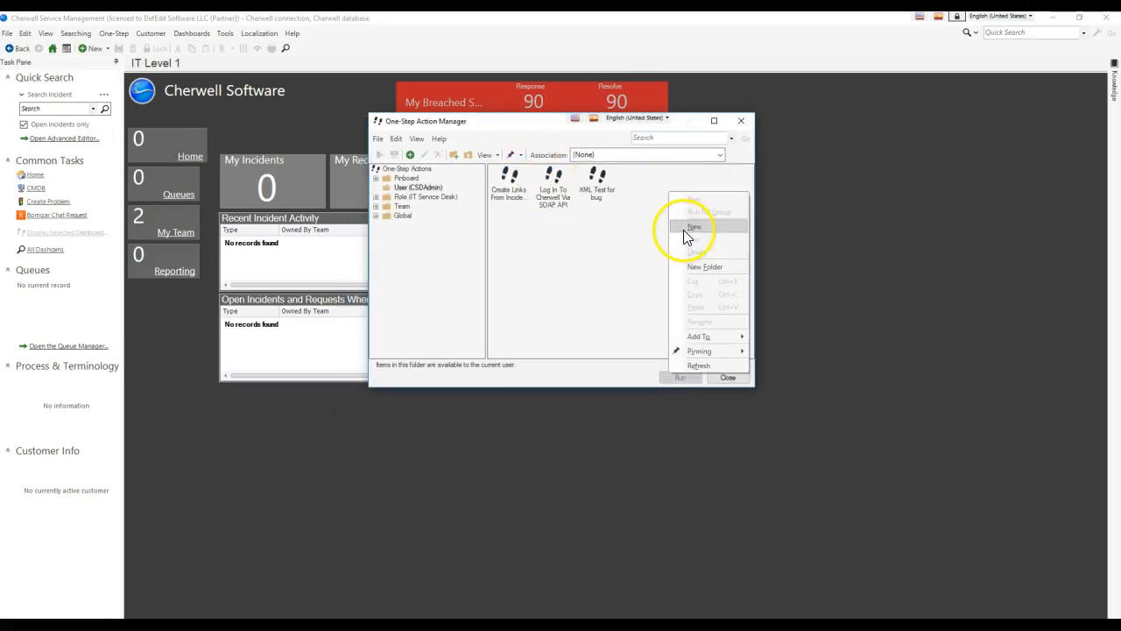
{"action": "left_click", "coordinate": [638, 176]}
{"action": "left_click", "coordinate": [620, 155]}
{"action": "scroll", "coordinate": [648, 300], "scroll_direction": "down", "scroll_amount": 4}
{"action": "scroll", "coordinate": [627, 300], "scroll_direction": "down", "scroll_amount": 2}
{"action": "left_click", "coordinate": [619, 285]}
Create a new One-Step named 'Get Attachments For Incident' in the user folder.
{"action": "left_click", "coordinate": [403, 189]}
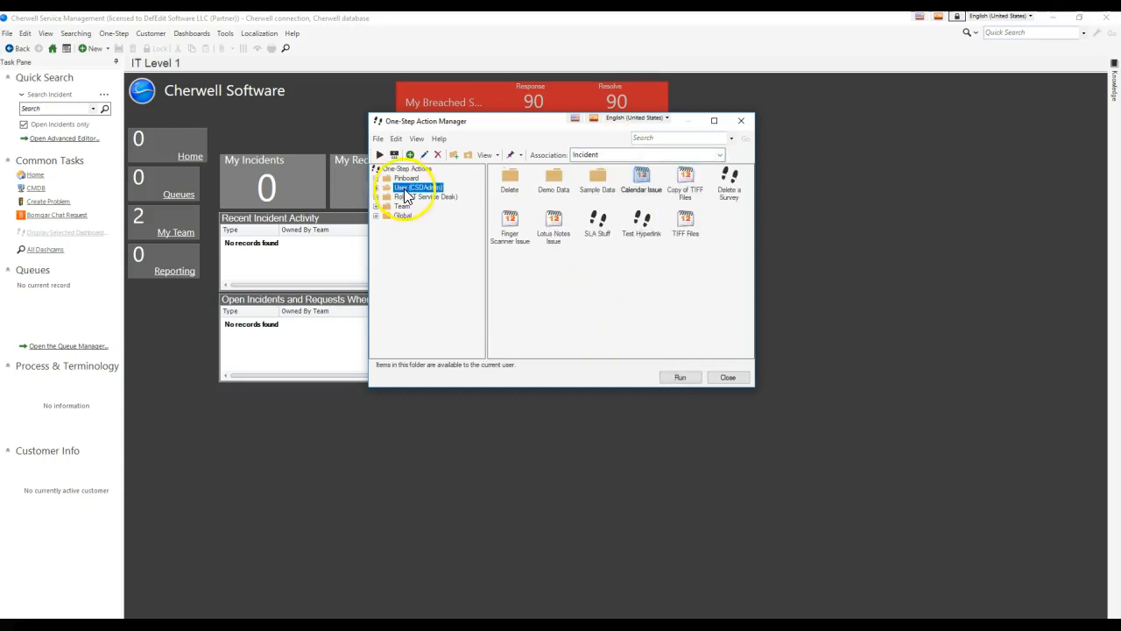
{"action": "right_click", "coordinate": [720, 242]}
{"action": "left_click", "coordinate": [720, 277]}
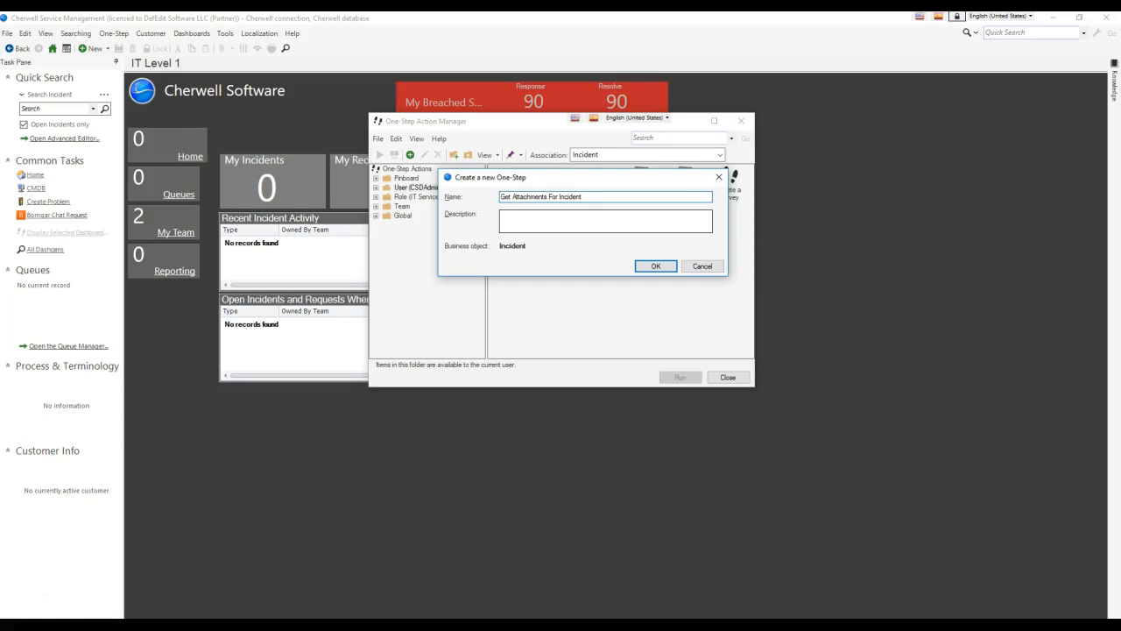
{"action": "key", "text": "Return"}
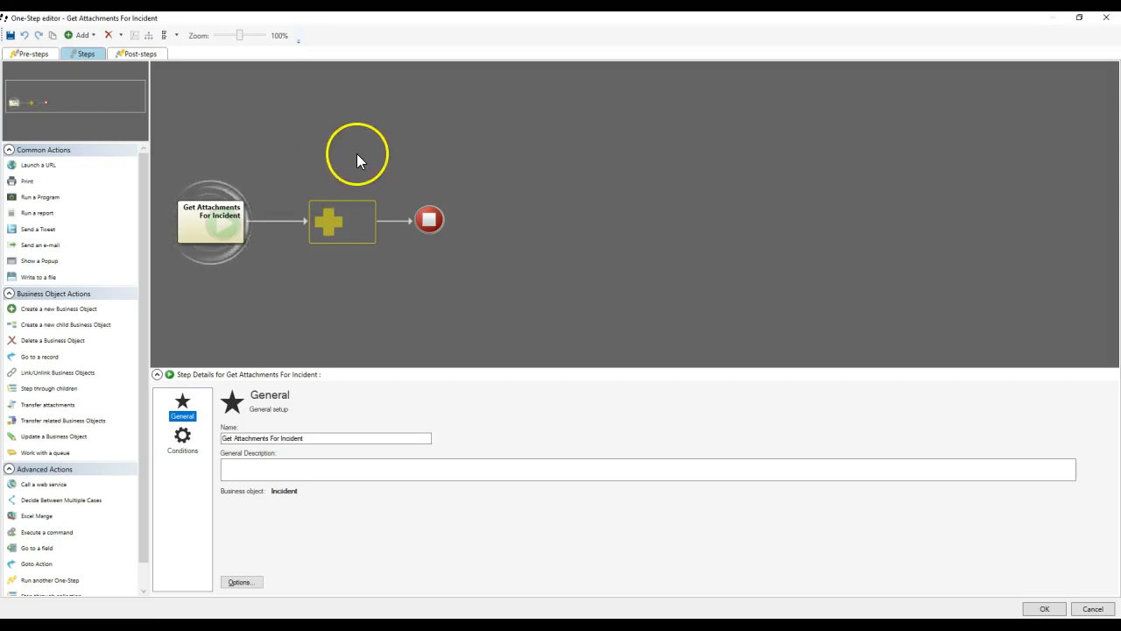
{"action": "scroll", "coordinate": [120, 371], "scroll_direction": "down", "scroll_amount": 1}
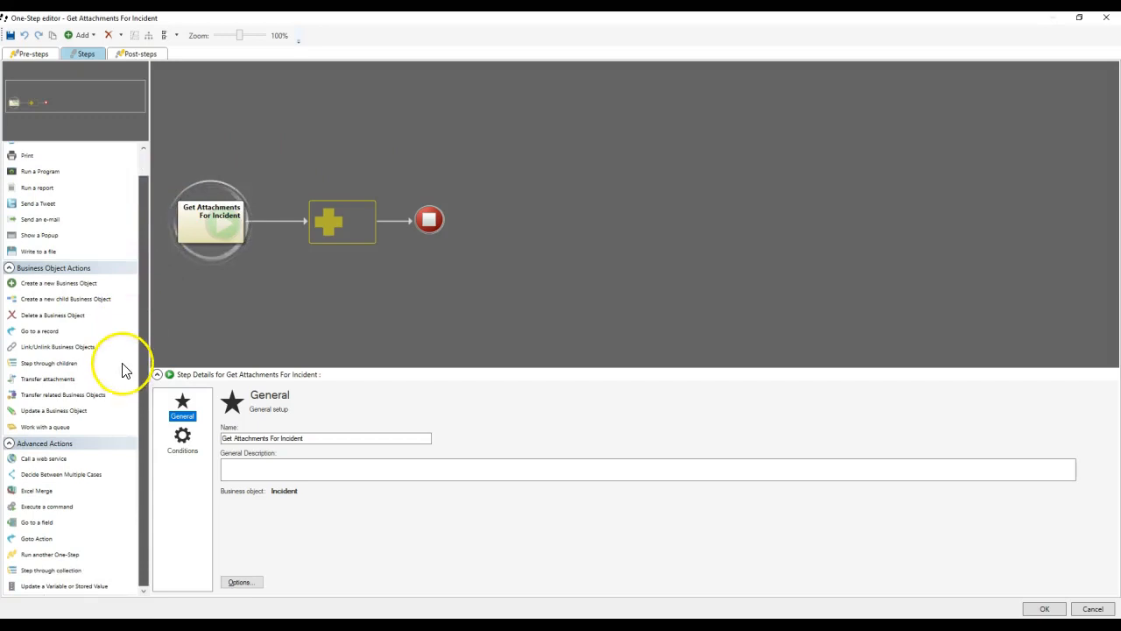
Add a Run another One-Step step that runs Log In To Cherwell Via SOAP API, then a web service call step.
{"action": "left_click_drag", "start_coordinate": [96, 462], "coordinate": [50, 449]}
{"action": "left_click_drag", "start_coordinate": [54, 555], "coordinate": [323, 238]}
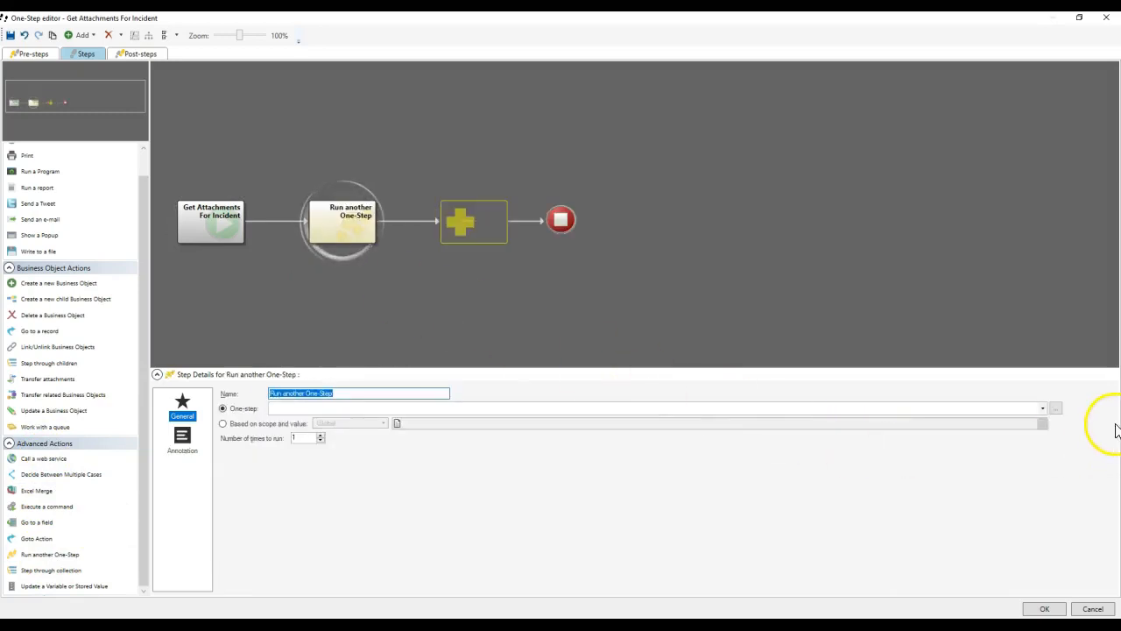
{"action": "left_click", "coordinate": [1056, 409]}
{"action": "left_click", "coordinate": [583, 257]}
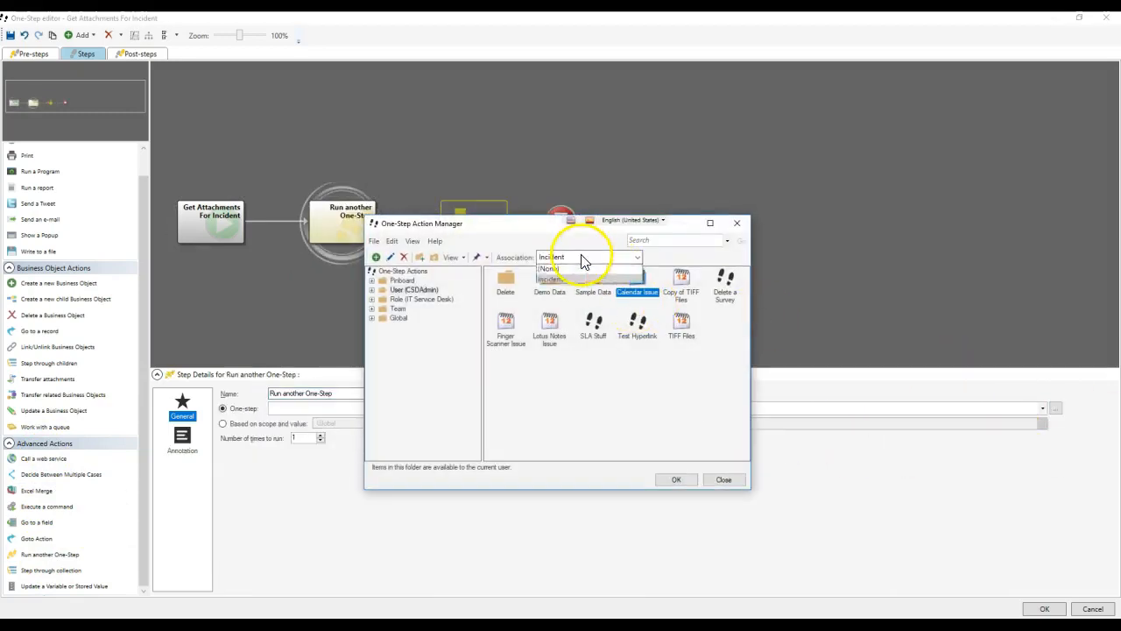
{"action": "left_click", "coordinate": [575, 268]}
{"action": "left_click_drag", "start_coordinate": [524, 224], "coordinate": [643, 118]}
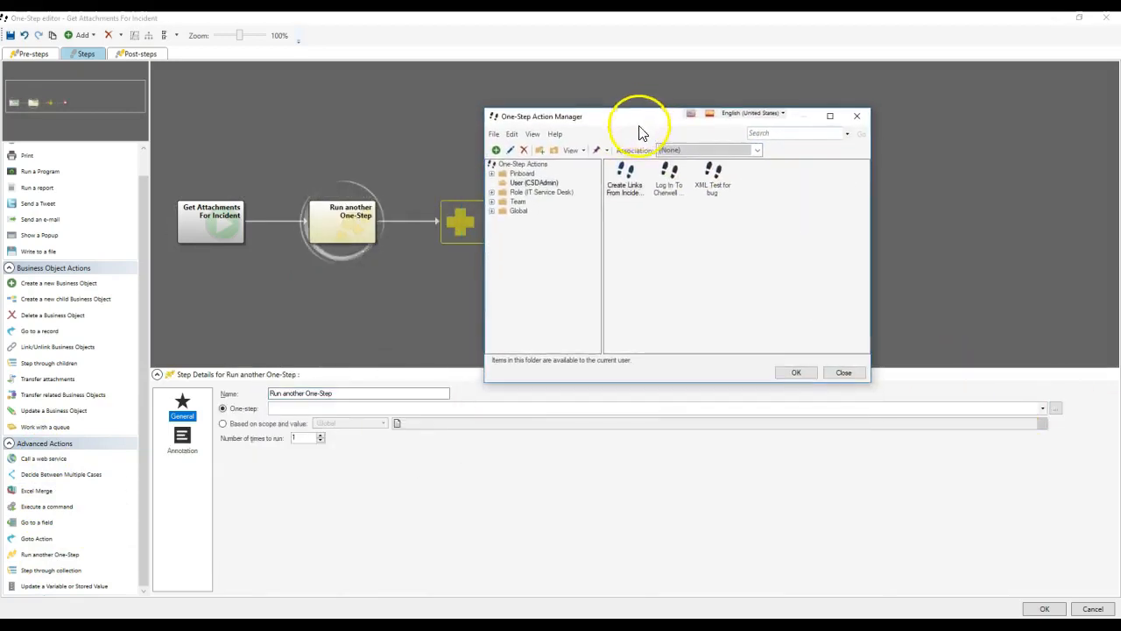
{"action": "left_click", "coordinate": [670, 180]}
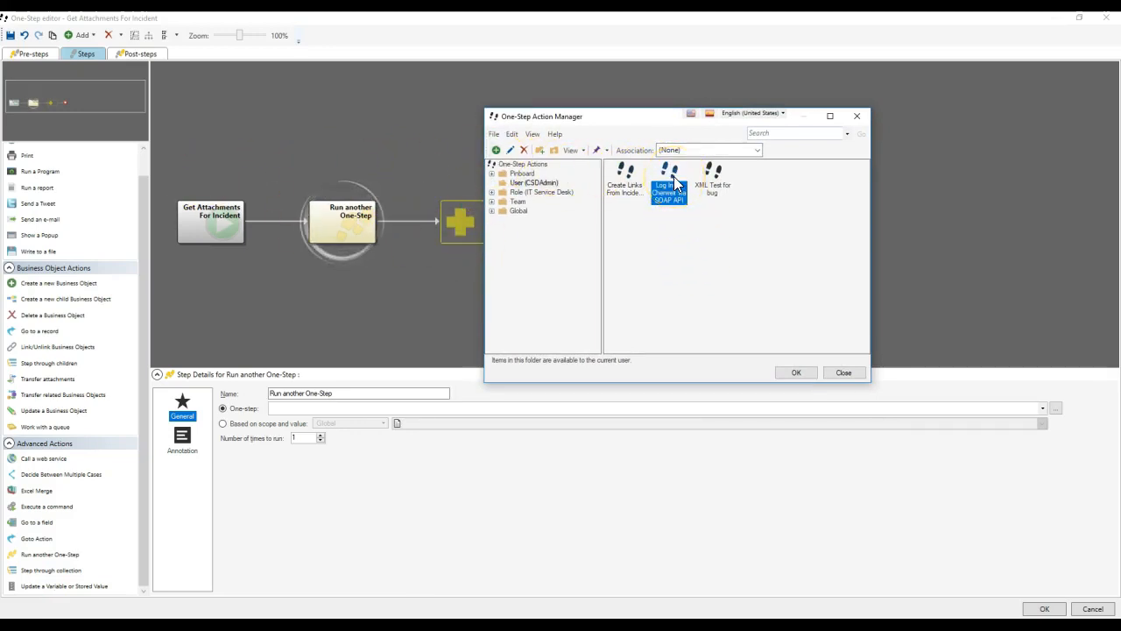
{"action": "left_click", "coordinate": [675, 214]}
{"action": "double_click", "coordinate": [669, 179]}
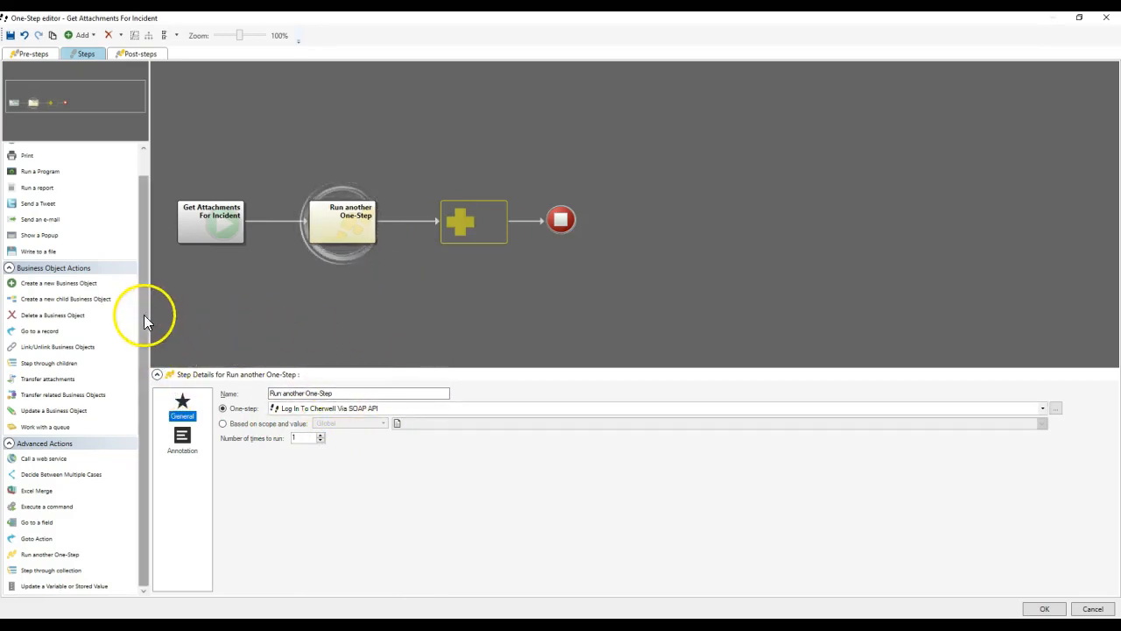
{"action": "left_click_drag", "start_coordinate": [62, 482], "coordinate": [473, 221]}
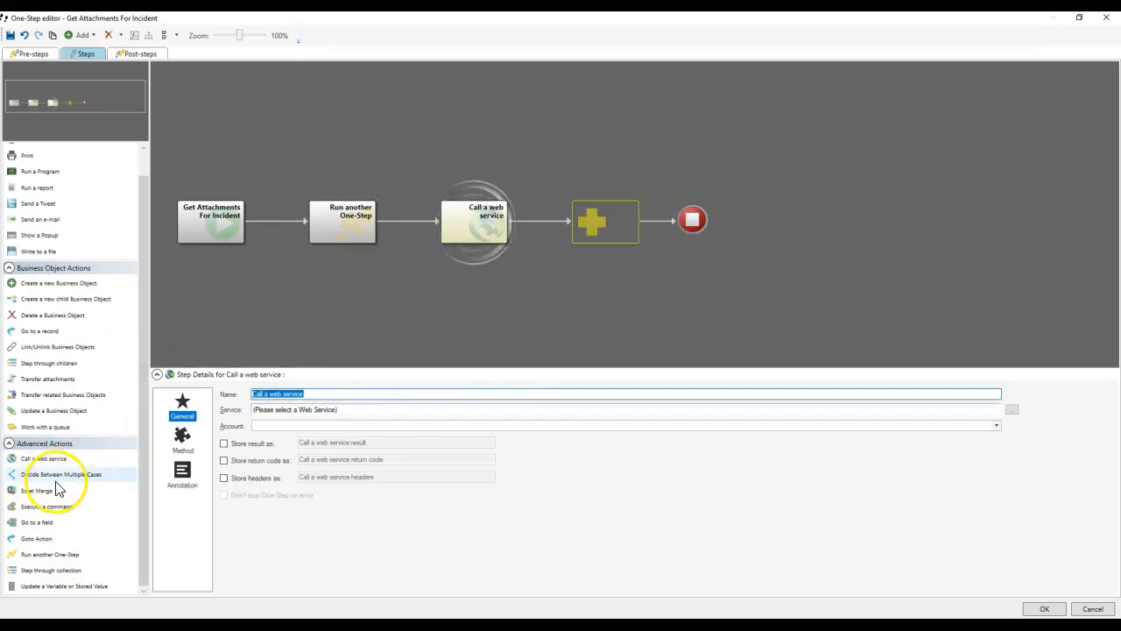
Use the Local Cherwell SOAP API service, storing result, return code and headers, continuing on failure.
{"action": "left_click", "coordinate": [1012, 409]}
{"action": "double_click", "coordinate": [577, 156]}
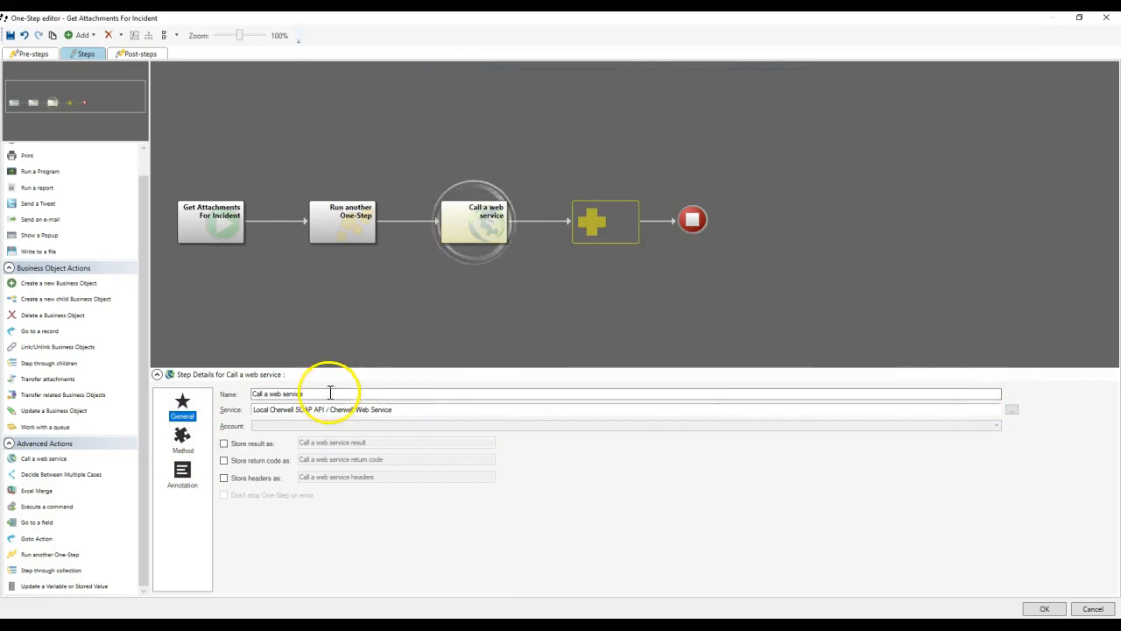
{"action": "left_click", "coordinate": [223, 443]}
{"action": "left_click", "coordinate": [224, 460]}
{"action": "left_click", "coordinate": [223, 478]}
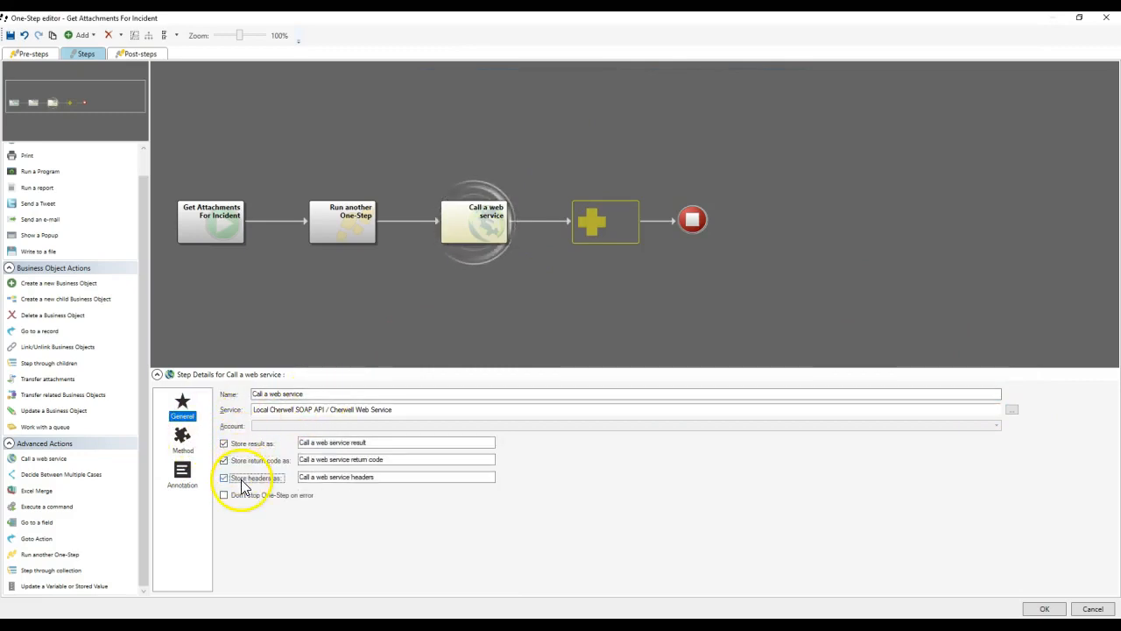
{"action": "left_click", "coordinate": [270, 496]}
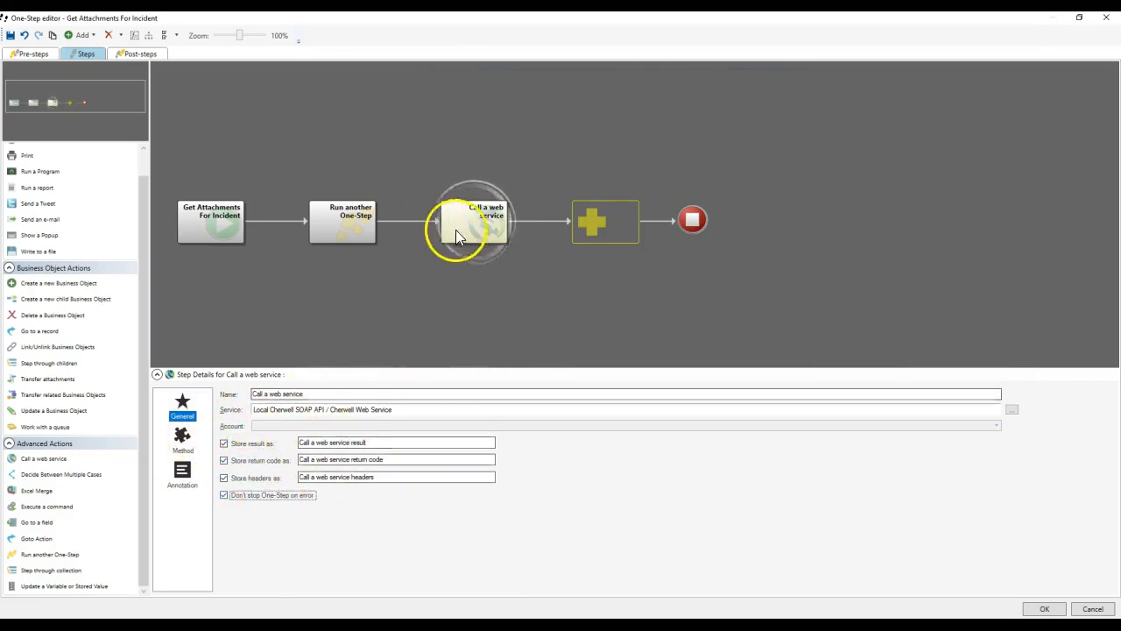
Choose the GetAttachmentsForBusinessObject method and set busObNameOrId to Incident.
{"action": "left_click", "coordinate": [180, 441]}
{"action": "left_click", "coordinate": [359, 395]}
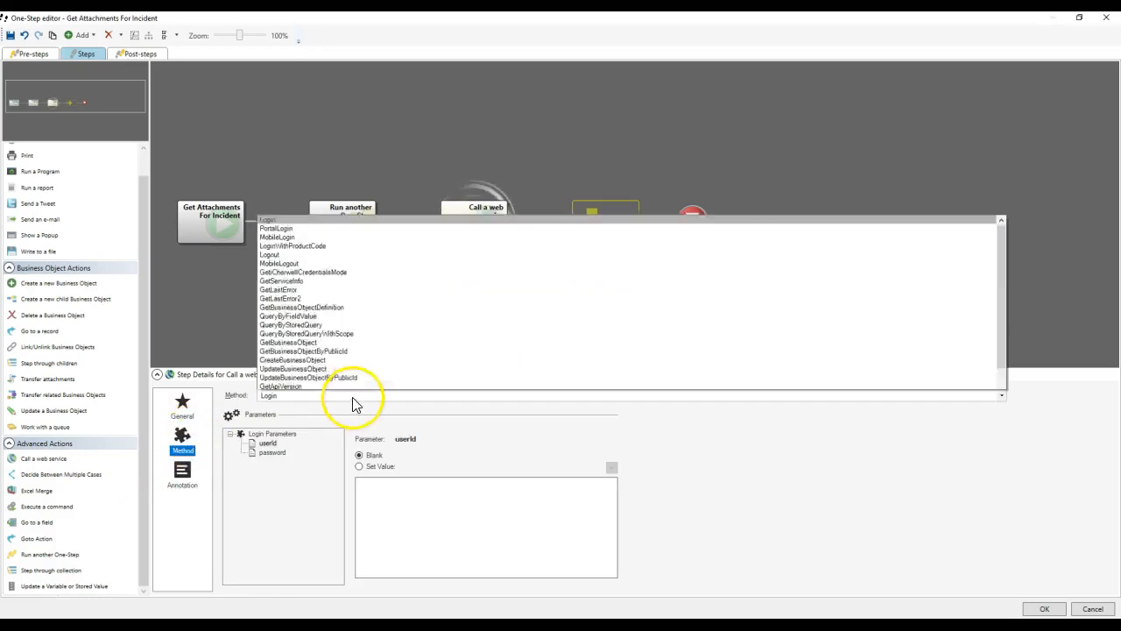
{"action": "scroll", "coordinate": [359, 297], "scroll_direction": "down", "scroll_amount": 3}
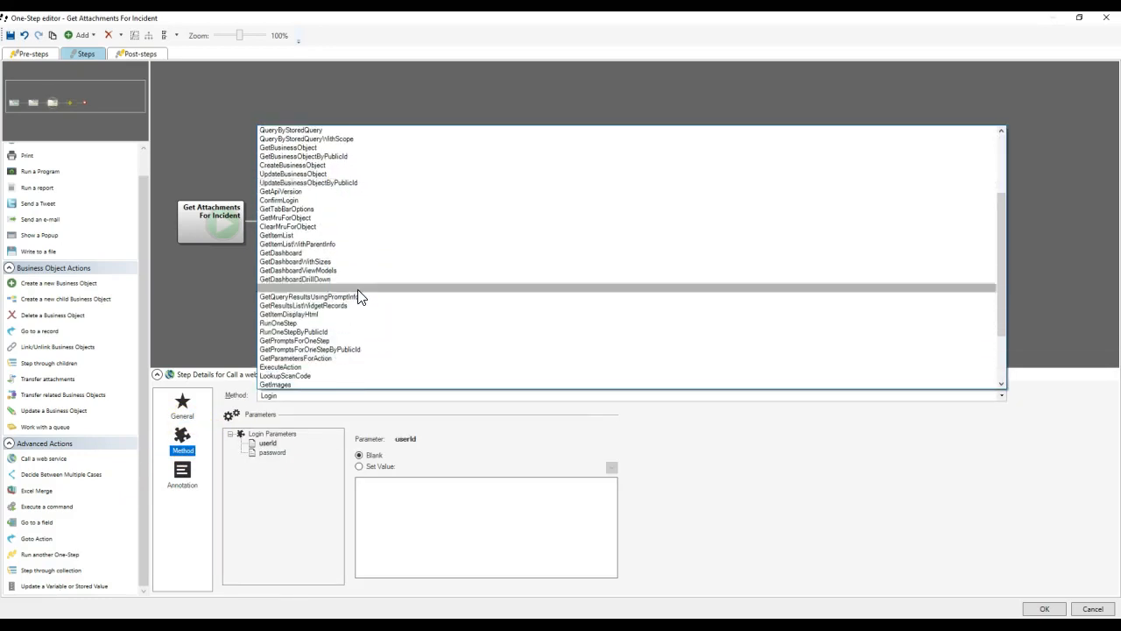
{"action": "scroll", "coordinate": [333, 276], "scroll_direction": "down", "scroll_amount": 3}
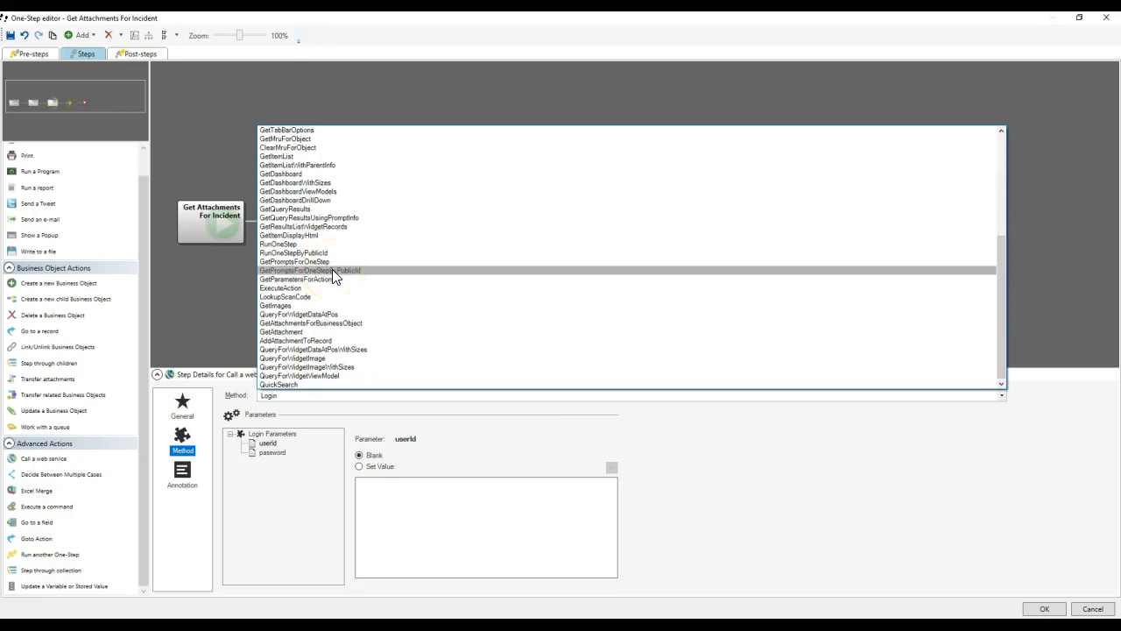
{"action": "scroll", "coordinate": [341, 289], "scroll_direction": "down", "scroll_amount": 1}
{"action": "left_click", "coordinate": [354, 324]}
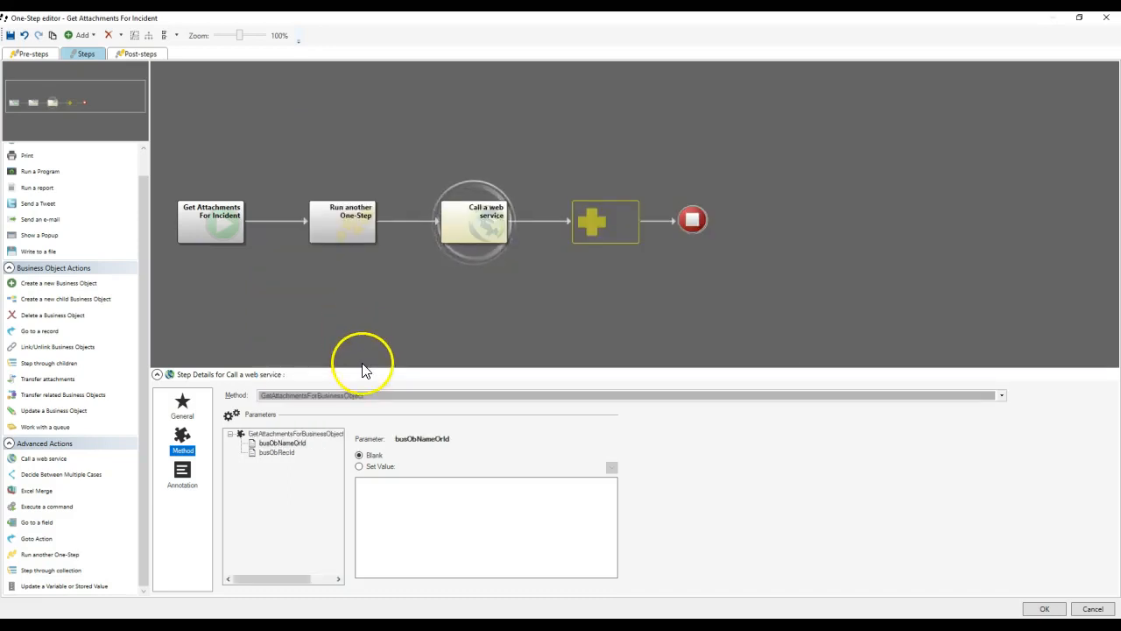
{"action": "left_click", "coordinate": [282, 444]}
{"action": "left_click", "coordinate": [429, 523]}
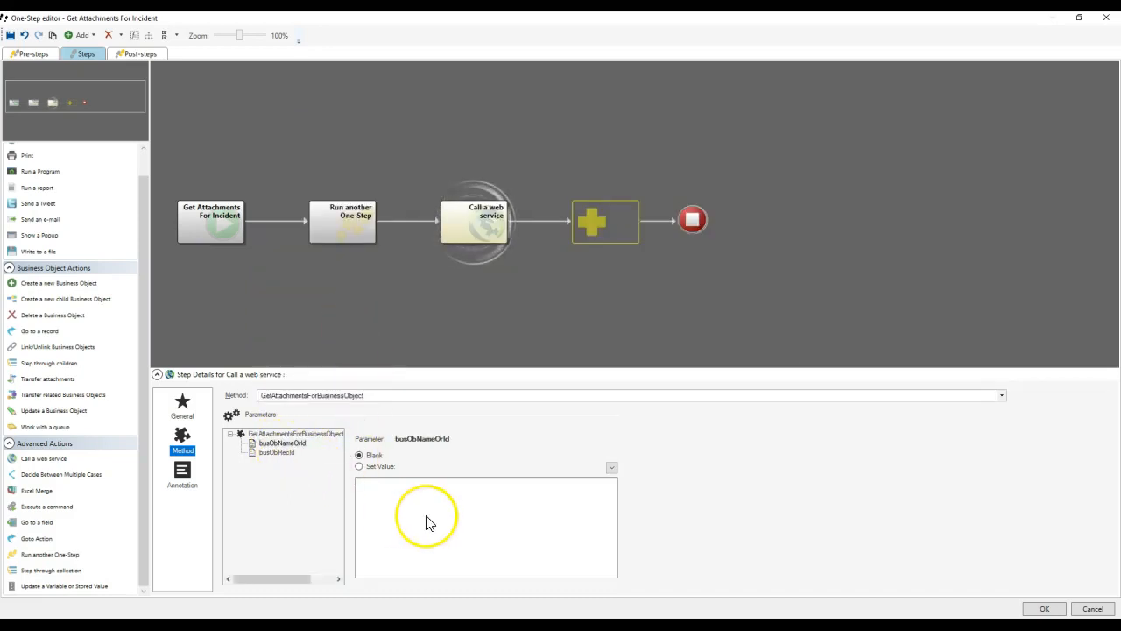
{"action": "type", "text": "Incident"}
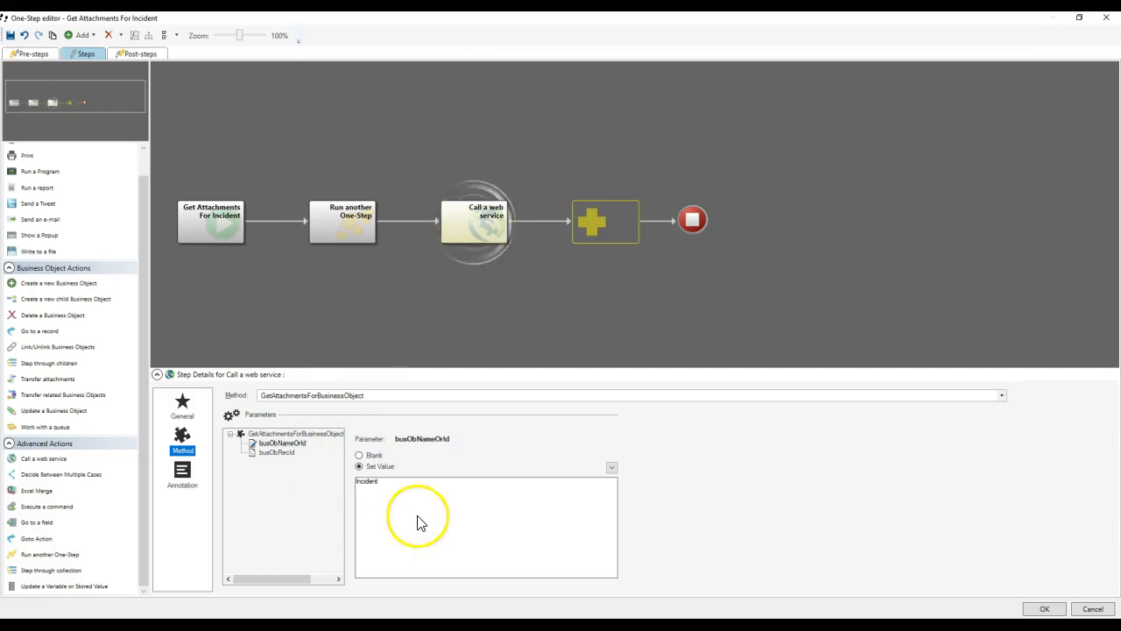
Set busObRecId to Incident.RecID and add a Show a Popup step after the call.
{"action": "left_click", "coordinate": [277, 452]}
{"action": "left_click", "coordinate": [387, 505]}
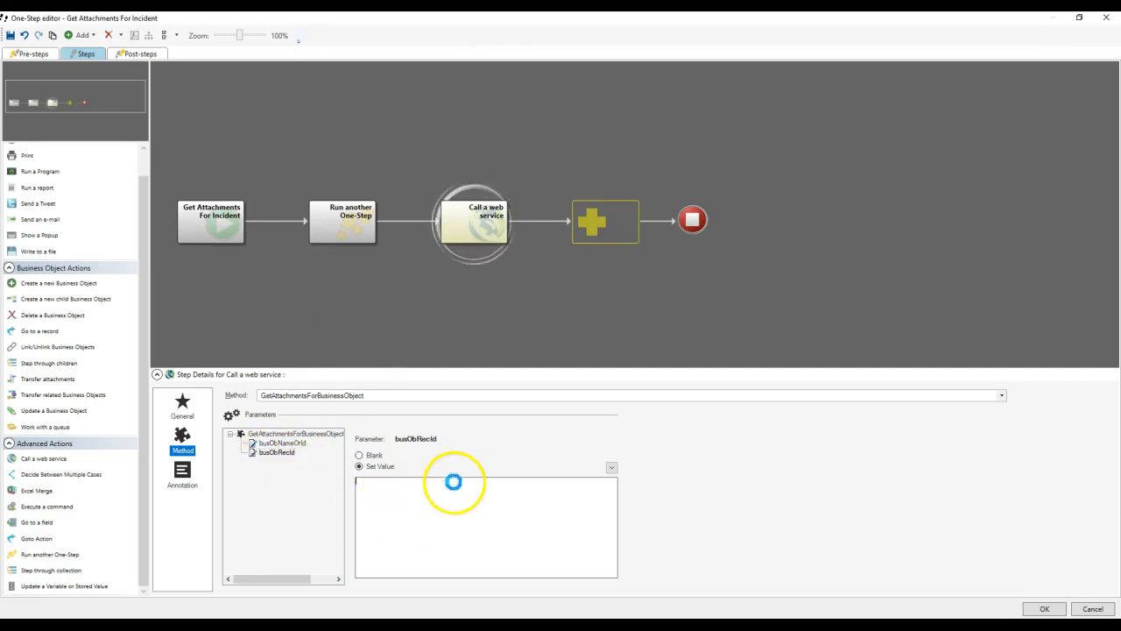
{"action": "right_click", "coordinate": [386, 502]}
{"action": "scroll", "coordinate": [453, 392], "scroll_direction": "down", "scroll_amount": 10}
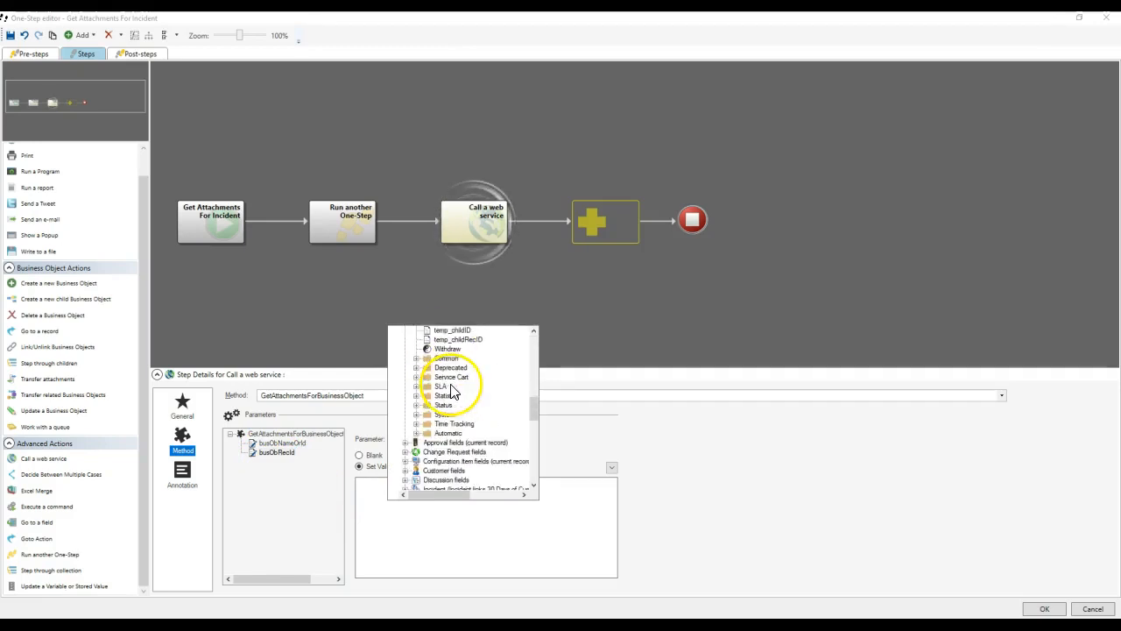
{"action": "scroll", "coordinate": [455, 462], "scroll_direction": "down", "scroll_amount": 4}
{"action": "scroll", "coordinate": [454, 430], "scroll_direction": "up", "scroll_amount": 5}
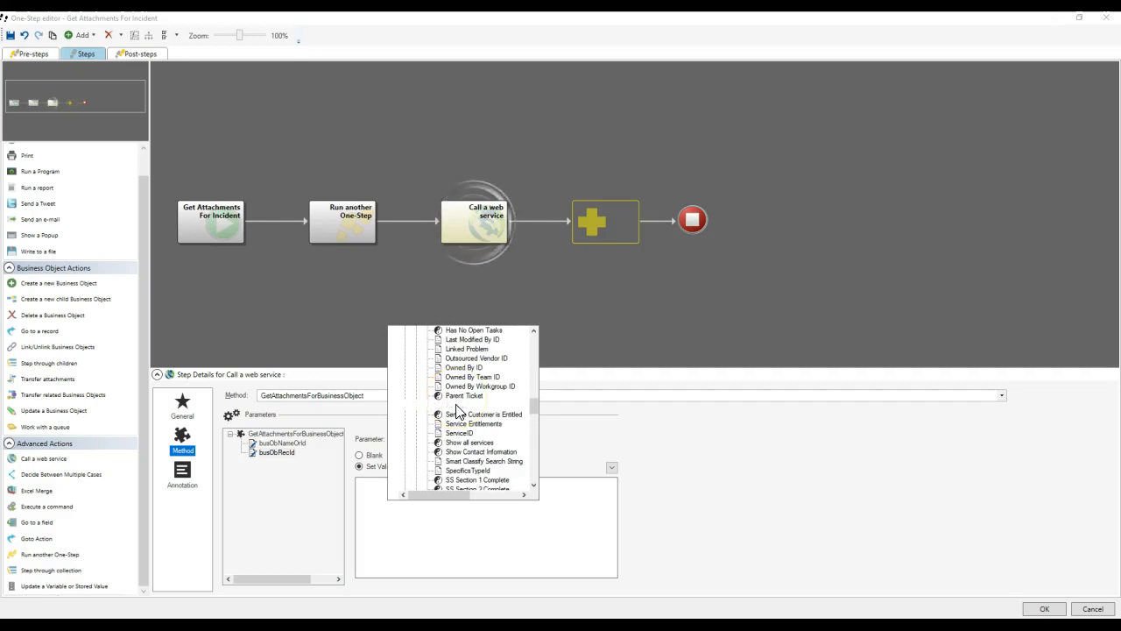
{"action": "left_click", "coordinate": [456, 412]}
{"action": "left_click_drag", "start_coordinate": [55, 237], "coordinate": [605, 221]}
{"action": "left_click", "coordinate": [335, 449]}
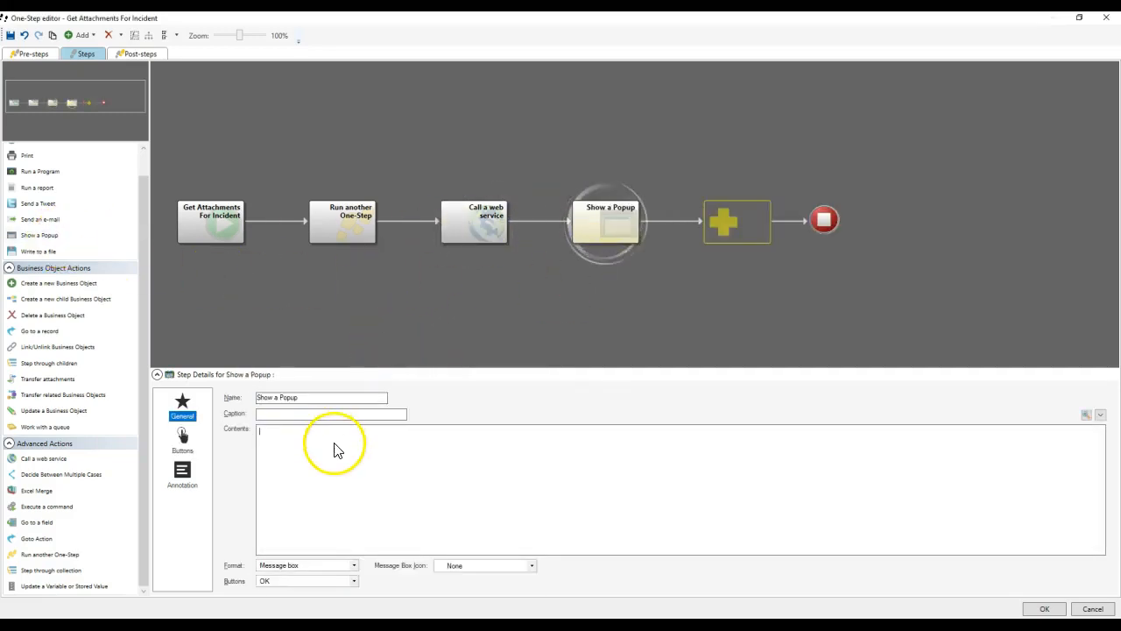
Insert the web service return code and headers variables into the popup contents.
{"action": "right_click", "coordinate": [336, 449]}
{"action": "scroll", "coordinate": [400, 451], "scroll_direction": "down", "scroll_amount": 10}
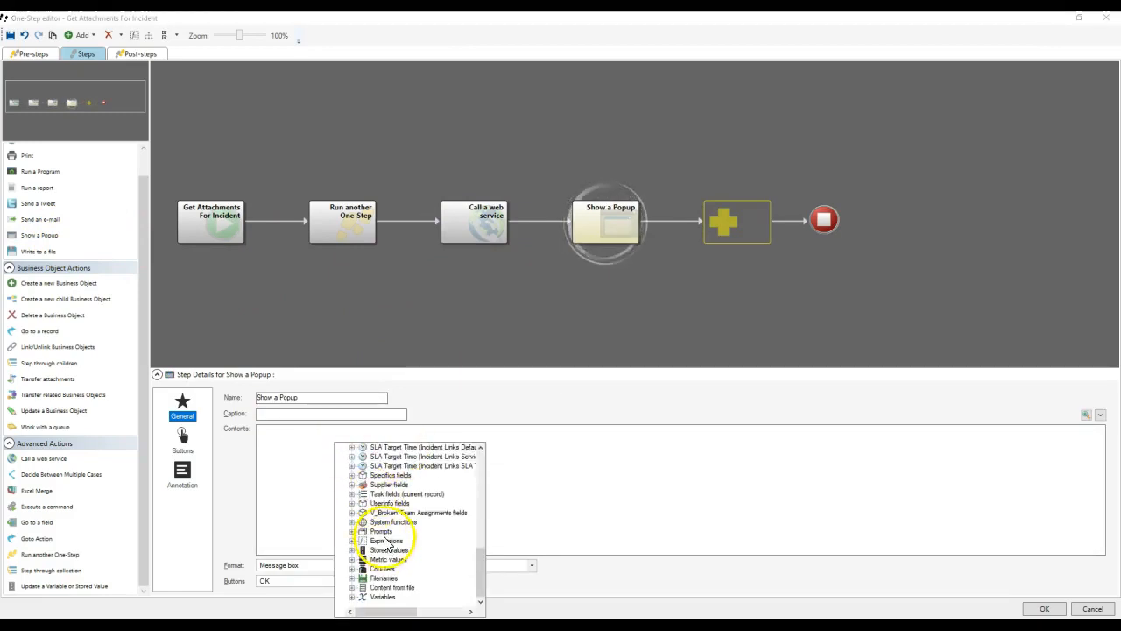
{"action": "double_click", "coordinate": [381, 600]}
{"action": "double_click", "coordinate": [424, 566]}
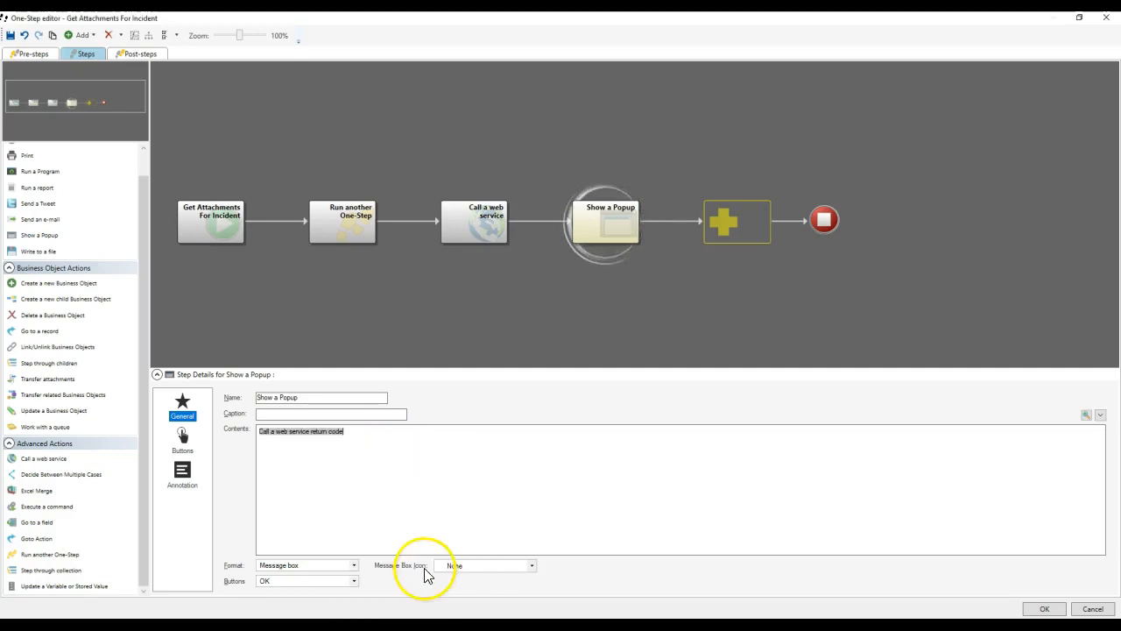
{"action": "right_click", "coordinate": [356, 460]}
{"action": "scroll", "coordinate": [410, 495], "scroll_direction": "down", "scroll_amount": 5}
{"action": "scroll", "coordinate": [410, 495], "scroll_direction": "down", "scroll_amount": 2}
{"action": "double_click", "coordinate": [431, 570]}
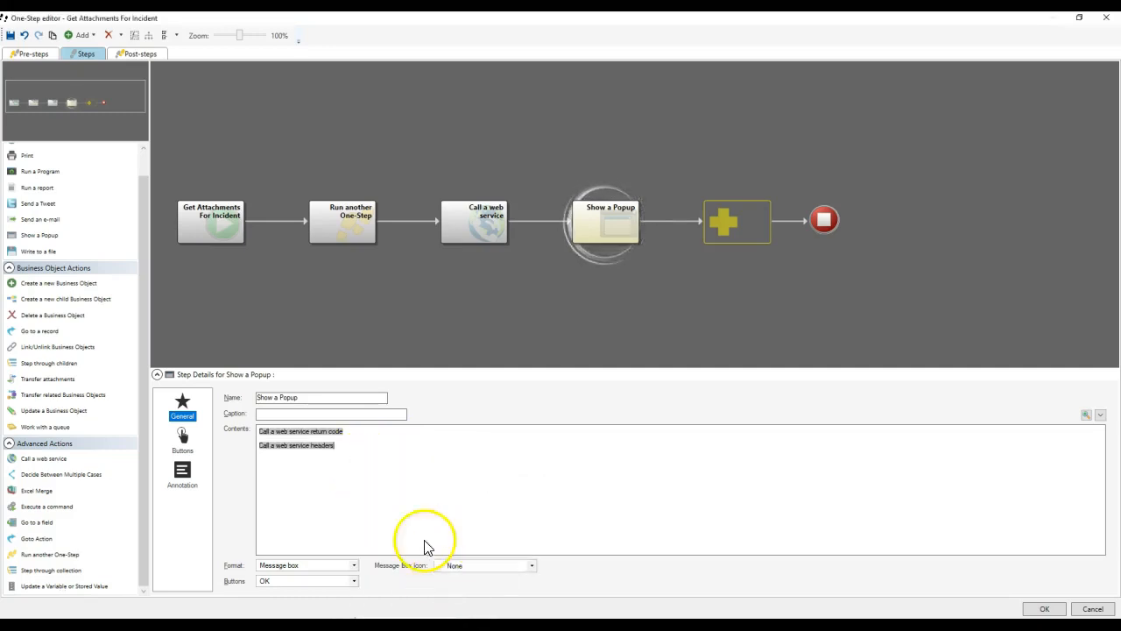
Add the web service result variable, format the popup as a Text box, and add an Update step.
{"action": "right_click", "coordinate": [331, 486]}
{"action": "scroll", "coordinate": [412, 412], "scroll_direction": "down", "scroll_amount": 7}
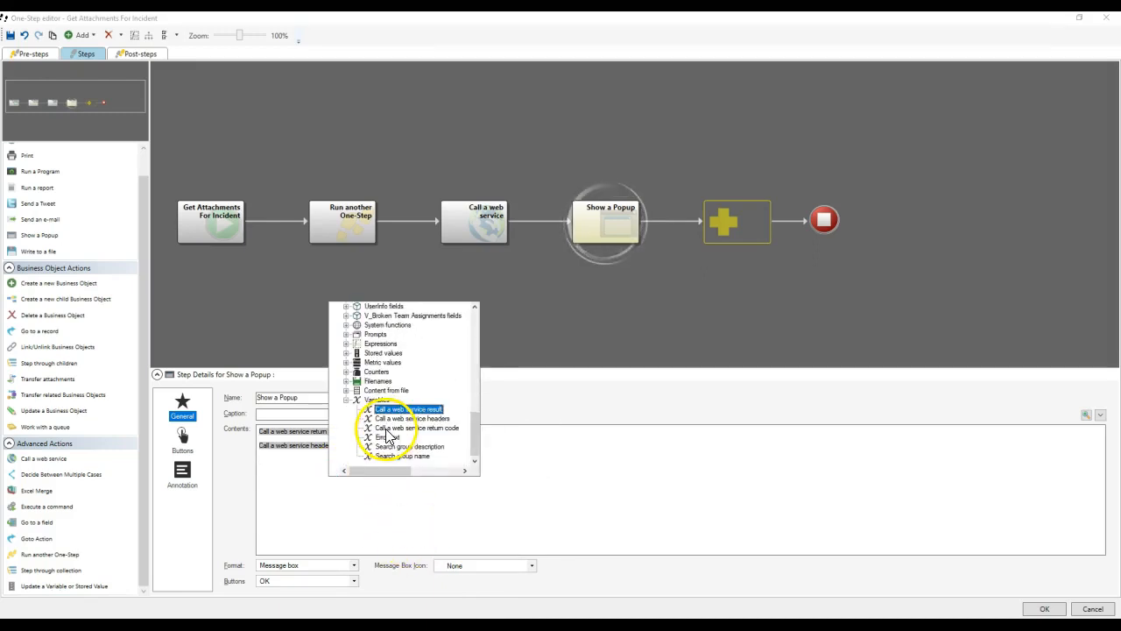
{"action": "double_click", "coordinate": [403, 409]}
{"action": "left_click", "coordinate": [308, 566]}
{"action": "left_click", "coordinate": [305, 585]}
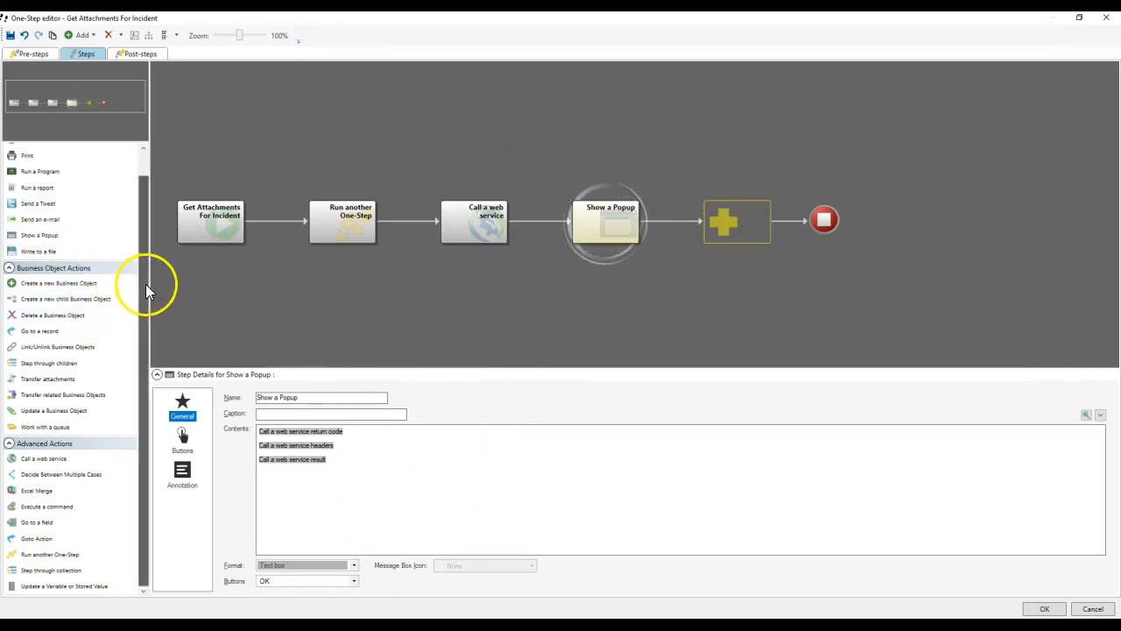
{"action": "left_click_drag", "start_coordinate": [56, 583], "coordinate": [538, 226]}
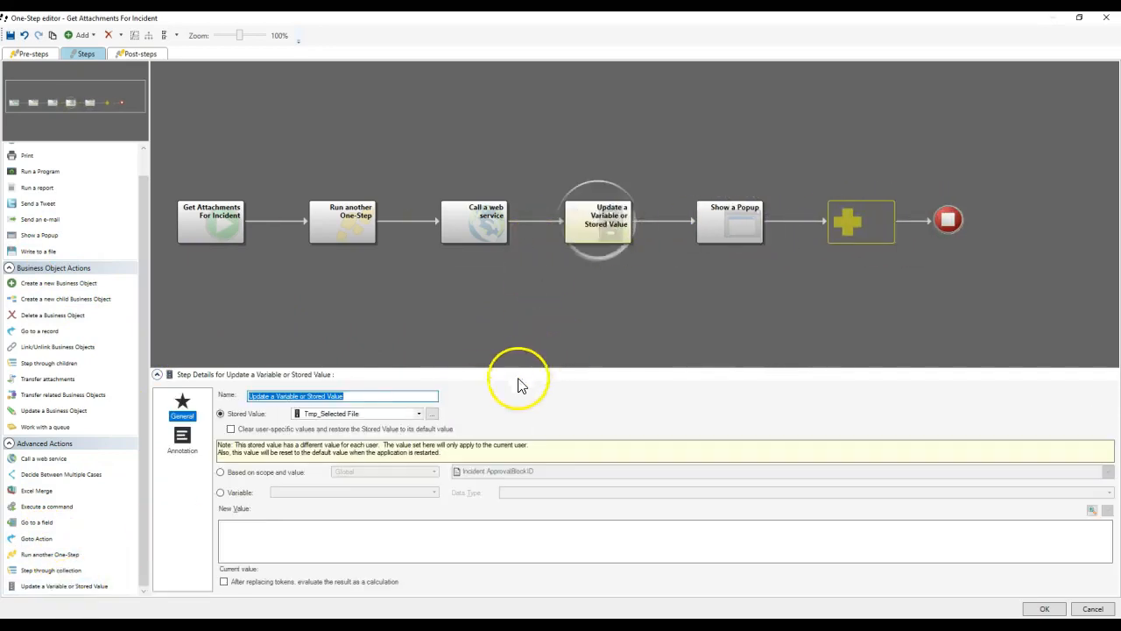
Create a user-specific stored value Tmp_AttachmentsForCurrentIncident and select it for the Update step.
{"action": "left_click", "coordinate": [431, 414]}
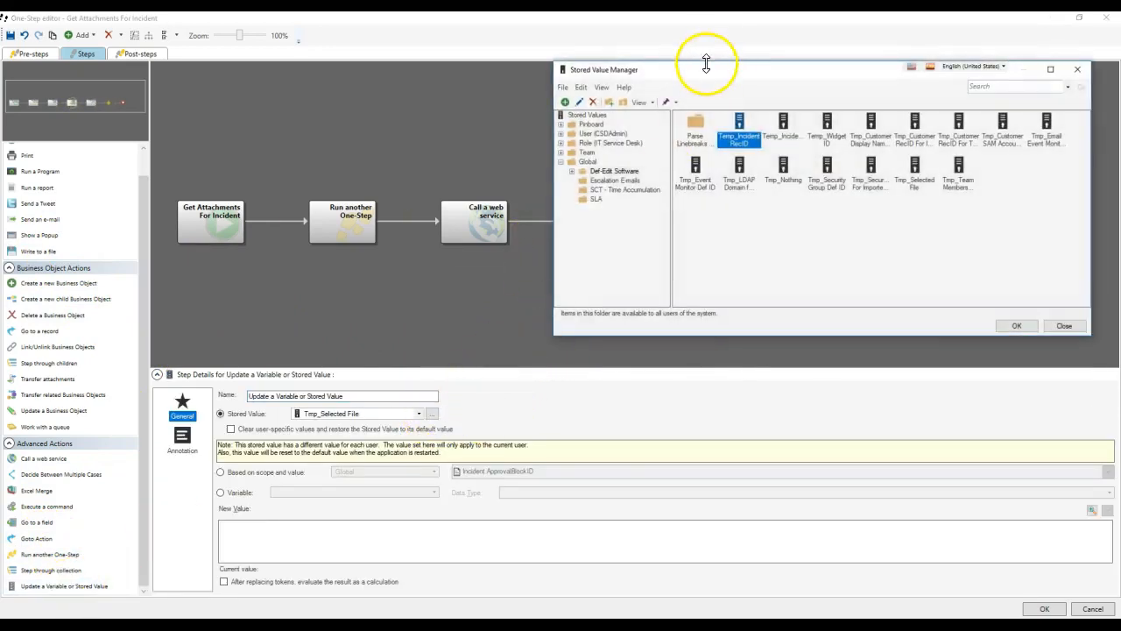
{"action": "left_click_drag", "start_coordinate": [705, 78], "coordinate": [488, 65]}
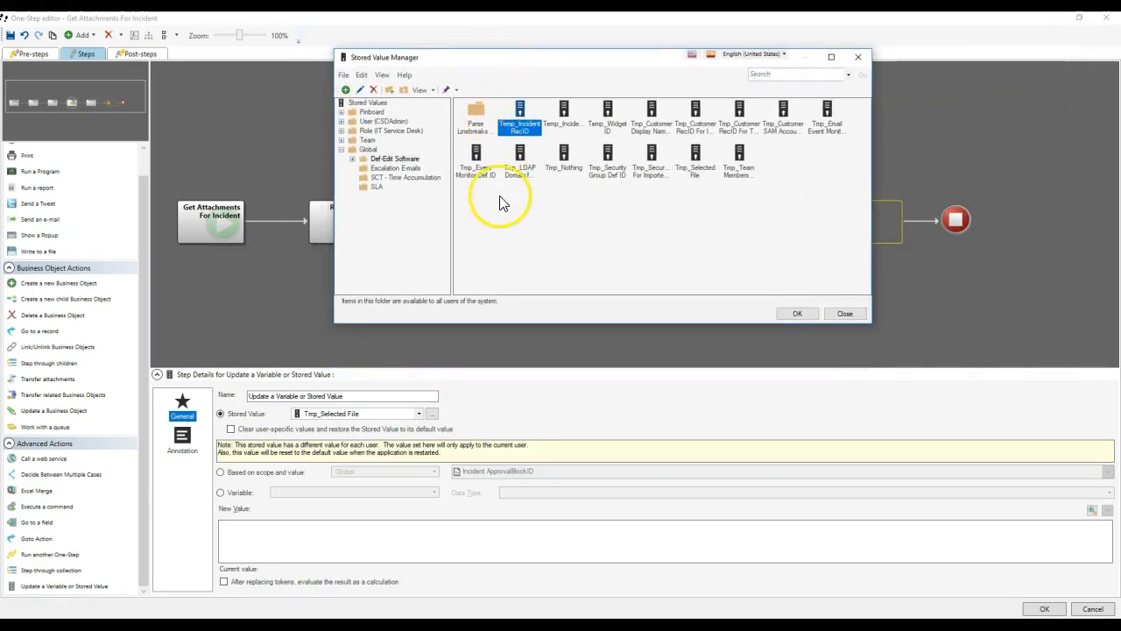
{"action": "right_click", "coordinate": [798, 179]}
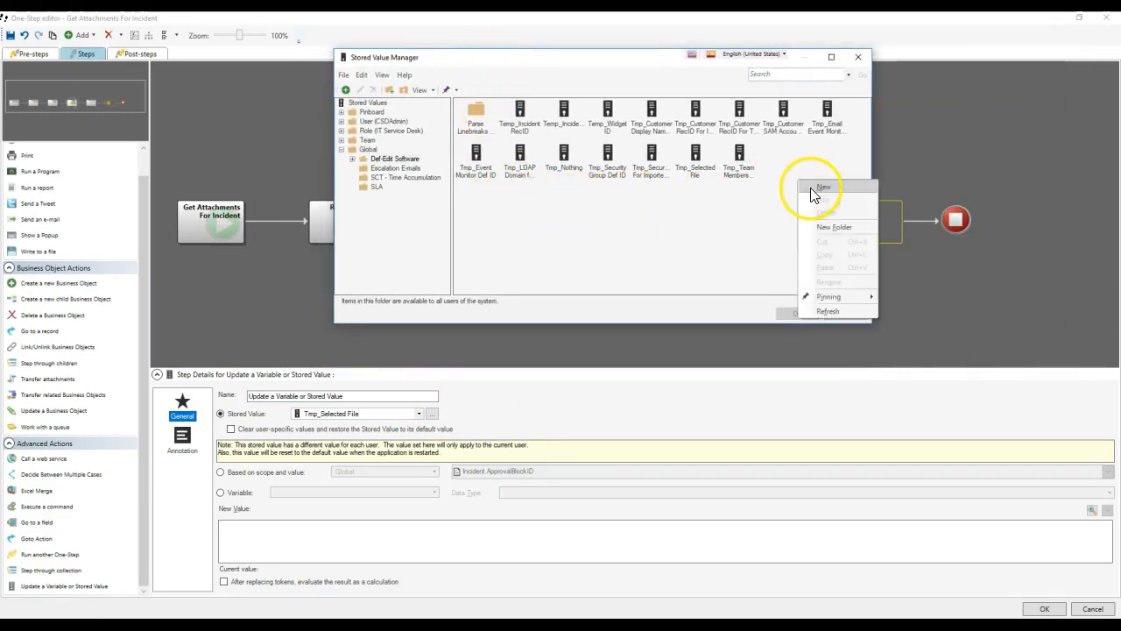
{"action": "left_click", "coordinate": [812, 188]}
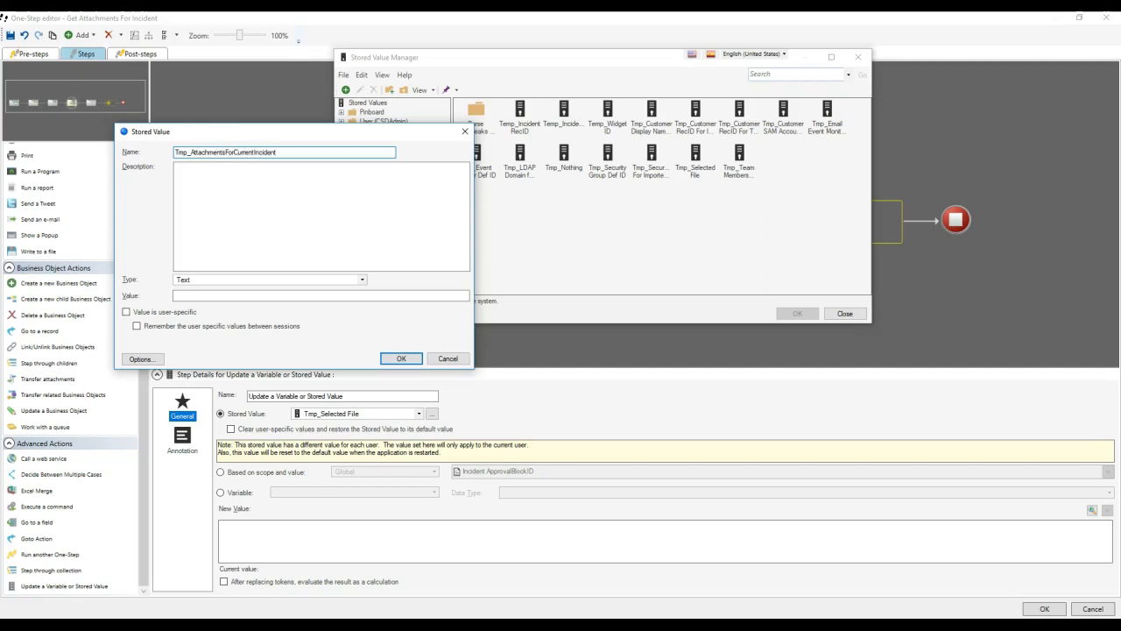
{"action": "left_click", "coordinate": [153, 312]}
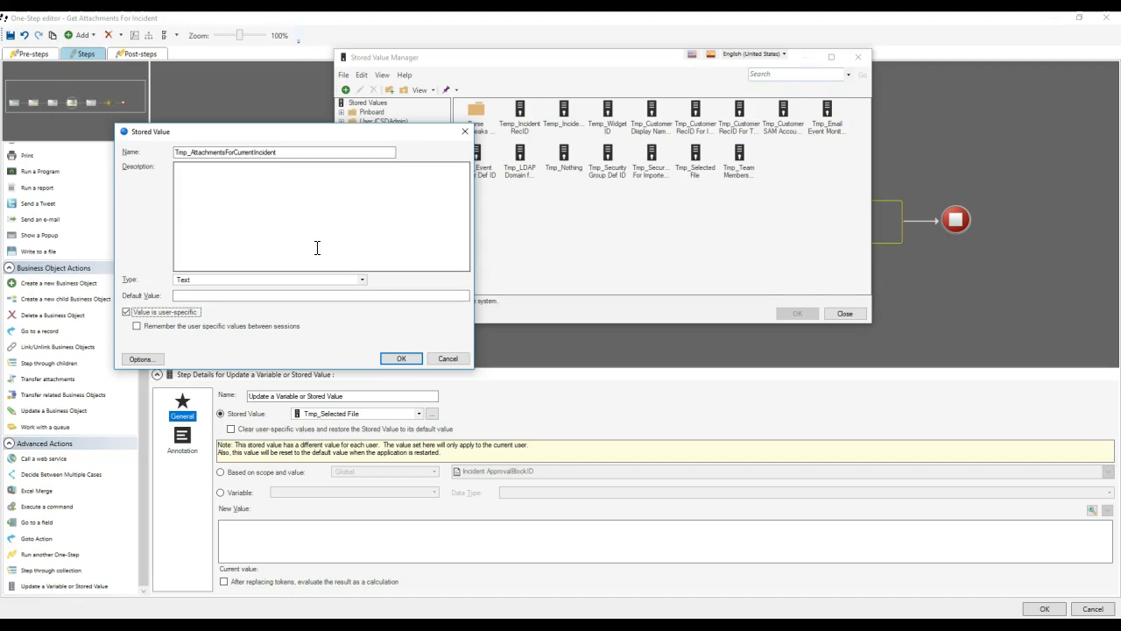
{"action": "left_click", "coordinate": [399, 358]}
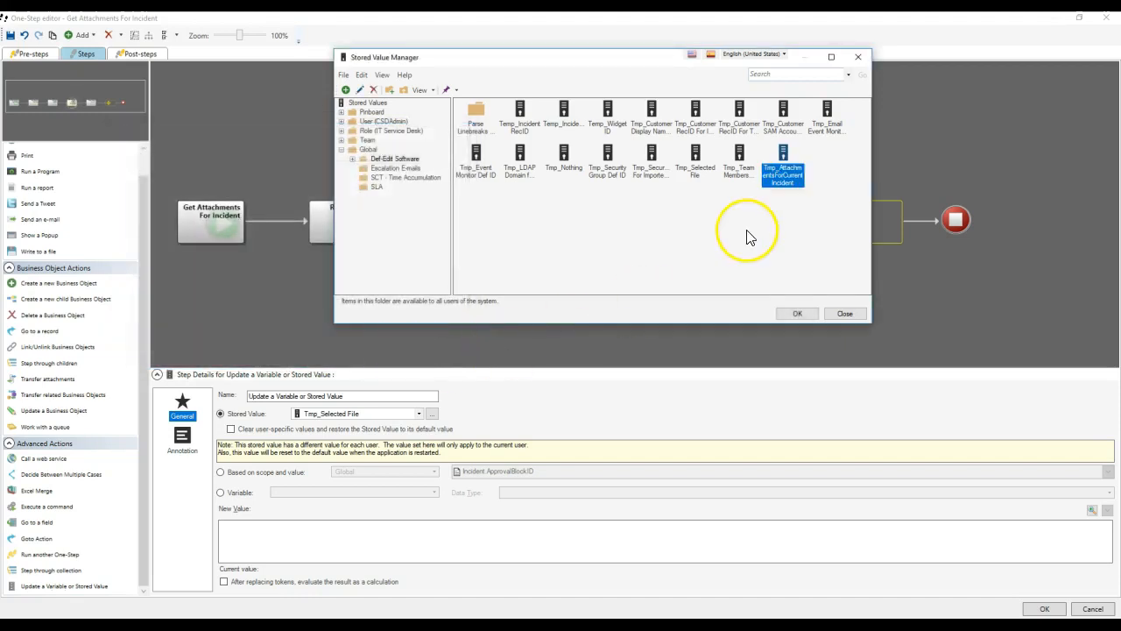
{"action": "right_click", "coordinate": [792, 179]}
{"action": "left_click", "coordinate": [811, 203]}
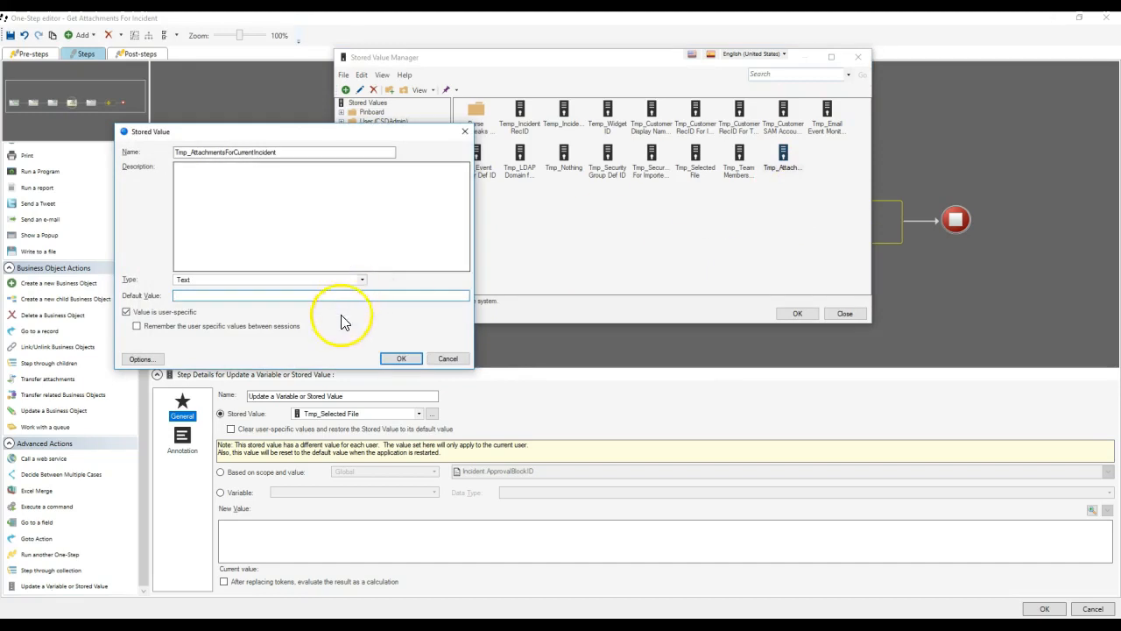
{"action": "left_click", "coordinate": [401, 358]}
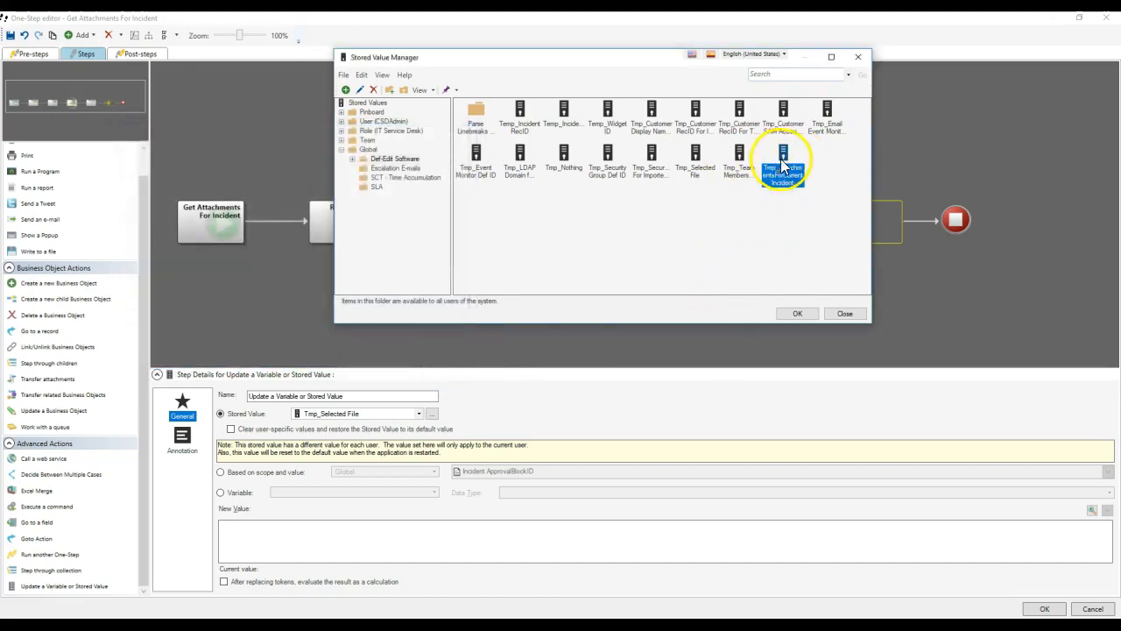
{"action": "left_click", "coordinate": [793, 315]}
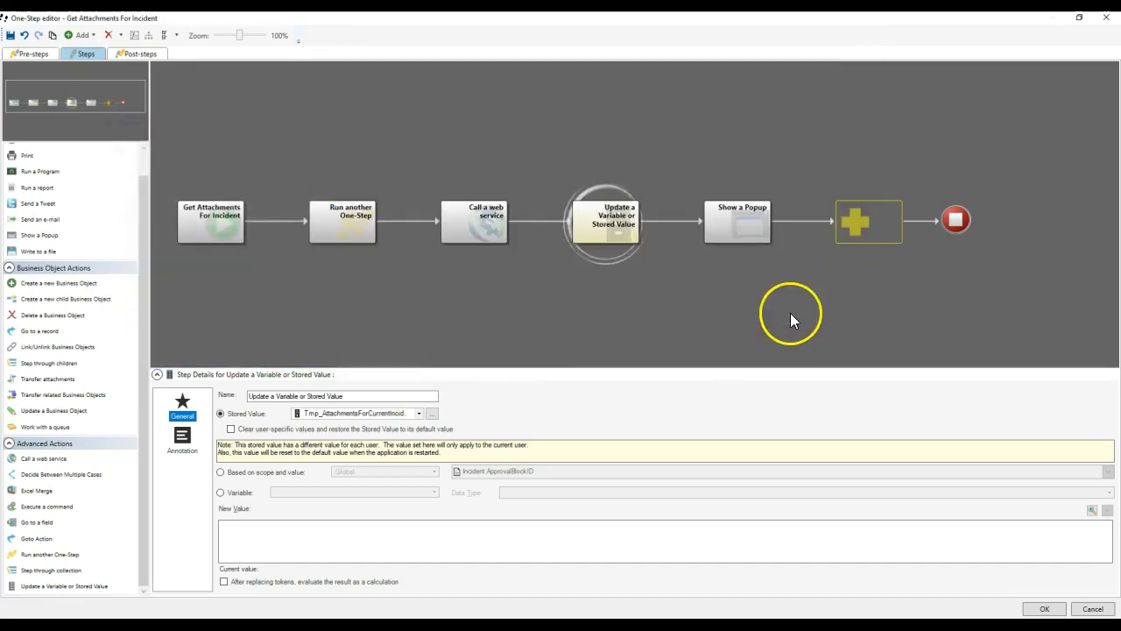
Set the stored value to the Call a web service result variable and close the editor.
{"action": "right_click", "coordinate": [252, 535]}
{"action": "double_click", "coordinate": [297, 365]}
{"action": "scroll", "coordinate": [306, 450], "scroll_direction": "down", "scroll_amount": 9}
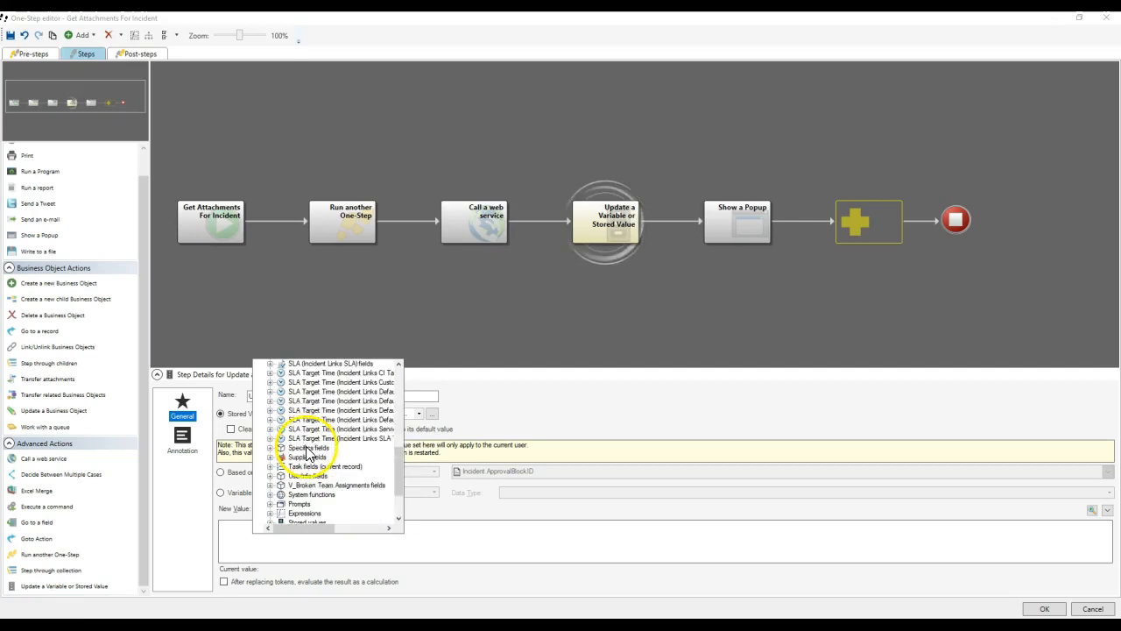
{"action": "scroll", "coordinate": [309, 451], "scroll_direction": "down", "scroll_amount": 2}
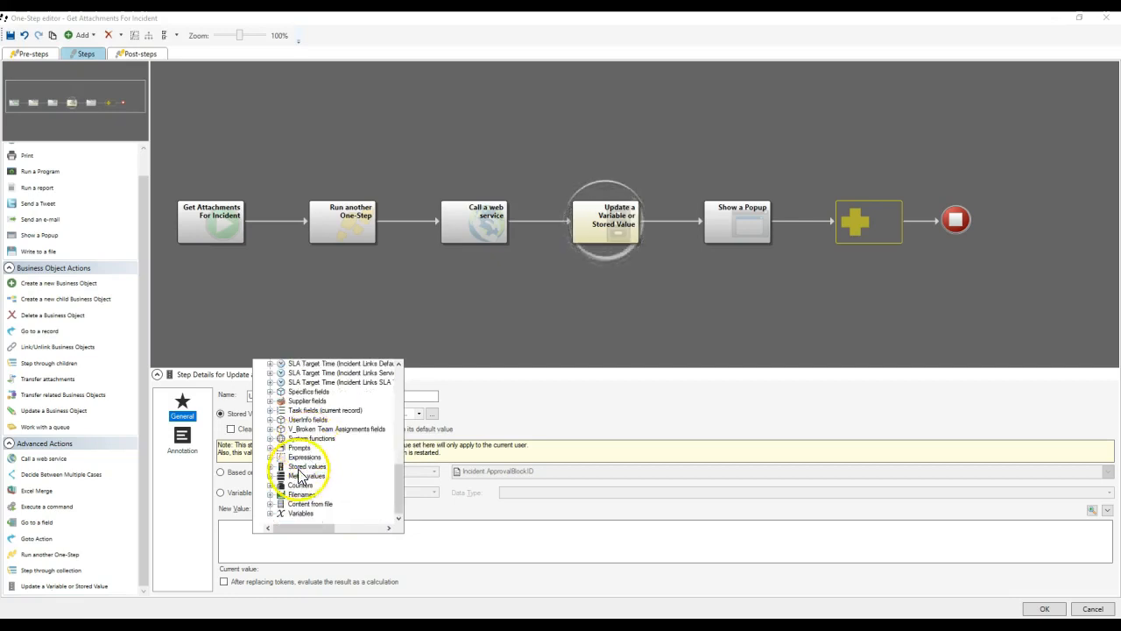
{"action": "double_click", "coordinate": [301, 512]}
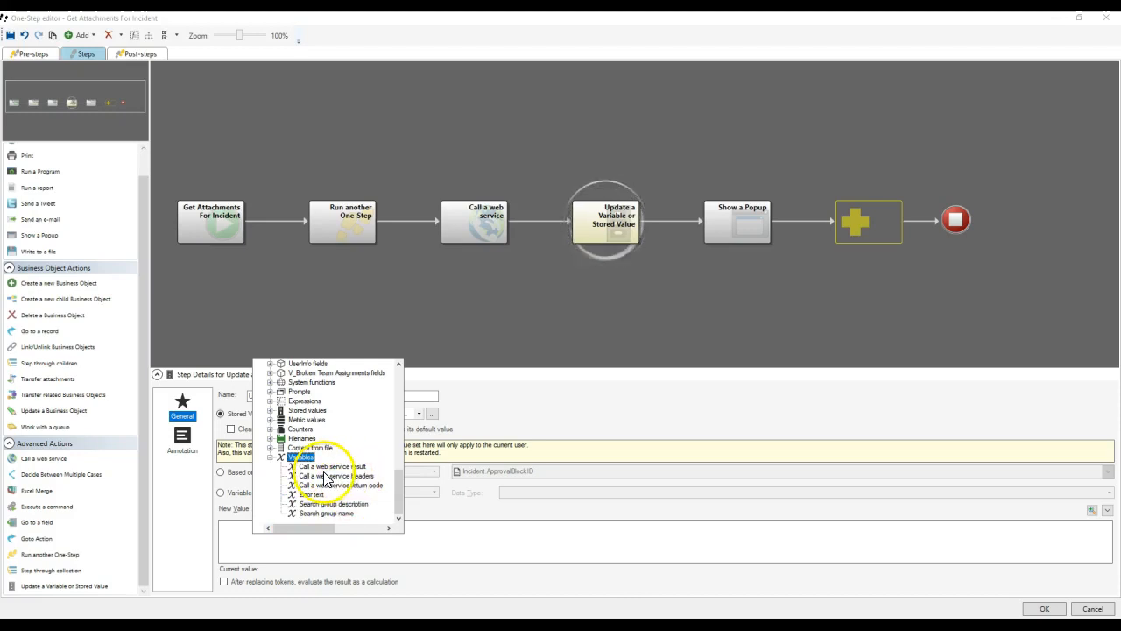
{"action": "double_click", "coordinate": [330, 467]}
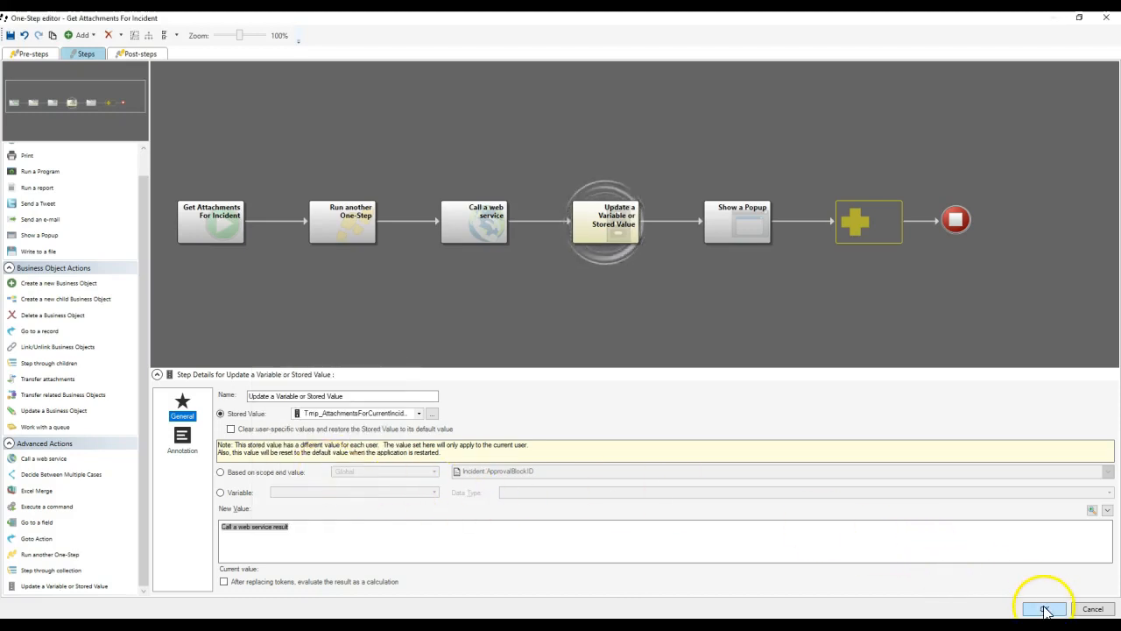
{"action": "left_click", "coordinate": [746, 241]}
Rerun the Get Attachments One-Step and dismiss its no-records error.
{"action": "left_click", "coordinate": [1044, 608]}
{"action": "left_click", "coordinate": [681, 378]}
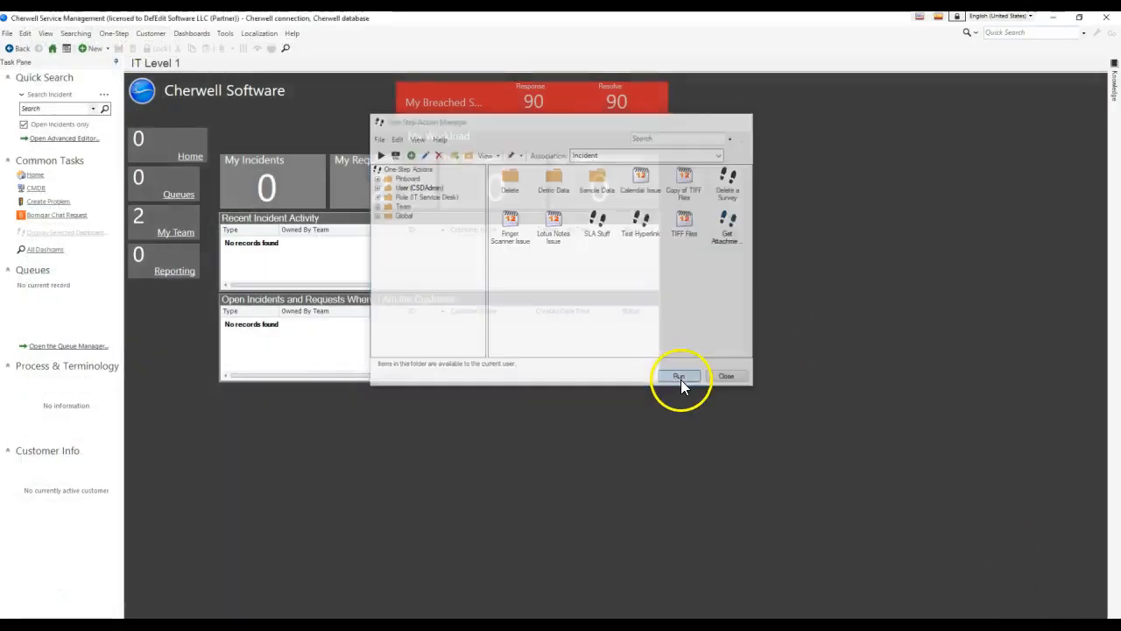
{"action": "left_click", "coordinate": [645, 319]}
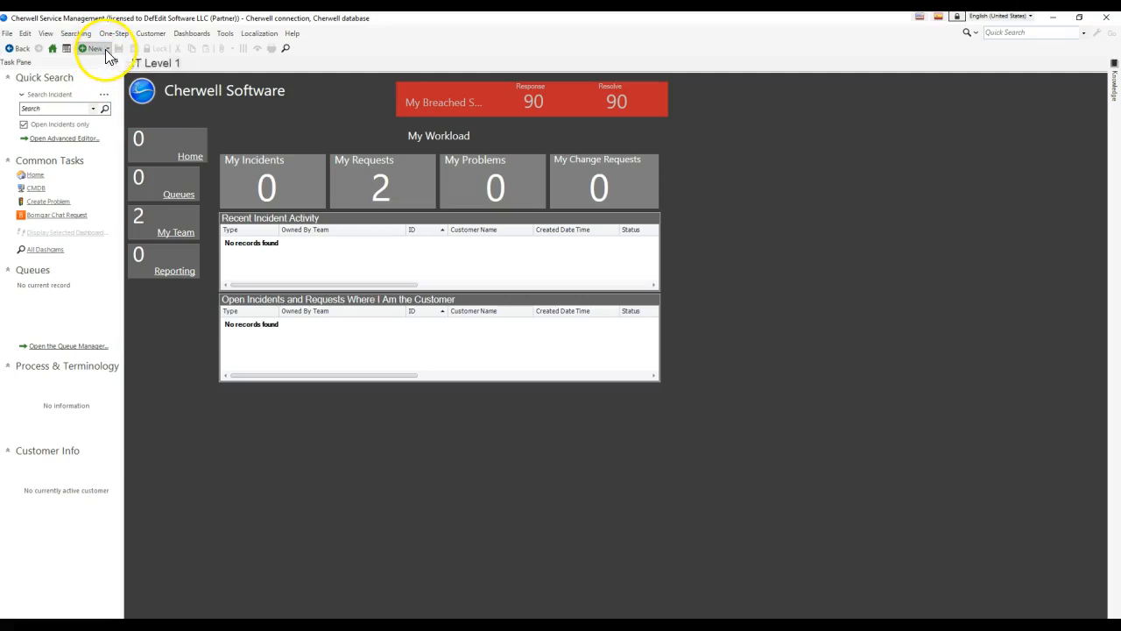
Start a new Incident with 'Test' as both description and short description, and pick a requestor.
{"action": "left_click", "coordinate": [107, 49]}
{"action": "left_click", "coordinate": [128, 154]}
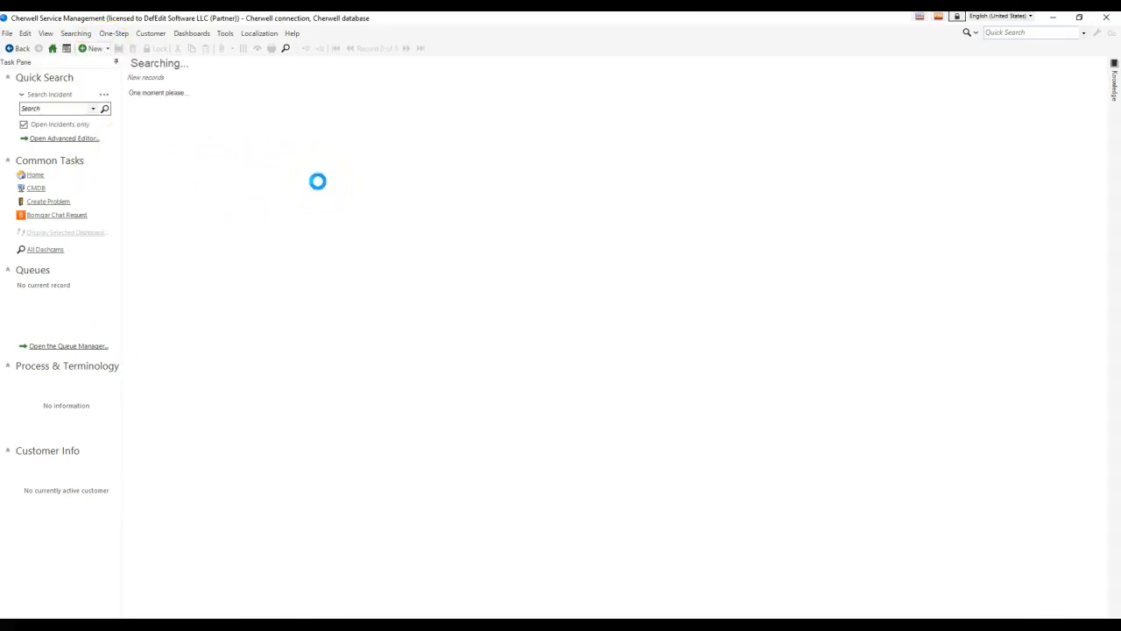
{"action": "left_click", "coordinate": [366, 182]}
{"action": "type", "text": "Test"}
{"action": "left_click", "coordinate": [340, 134]}
{"action": "type", "text": "Test"}
{"action": "left_click", "coordinate": [257, 191]}
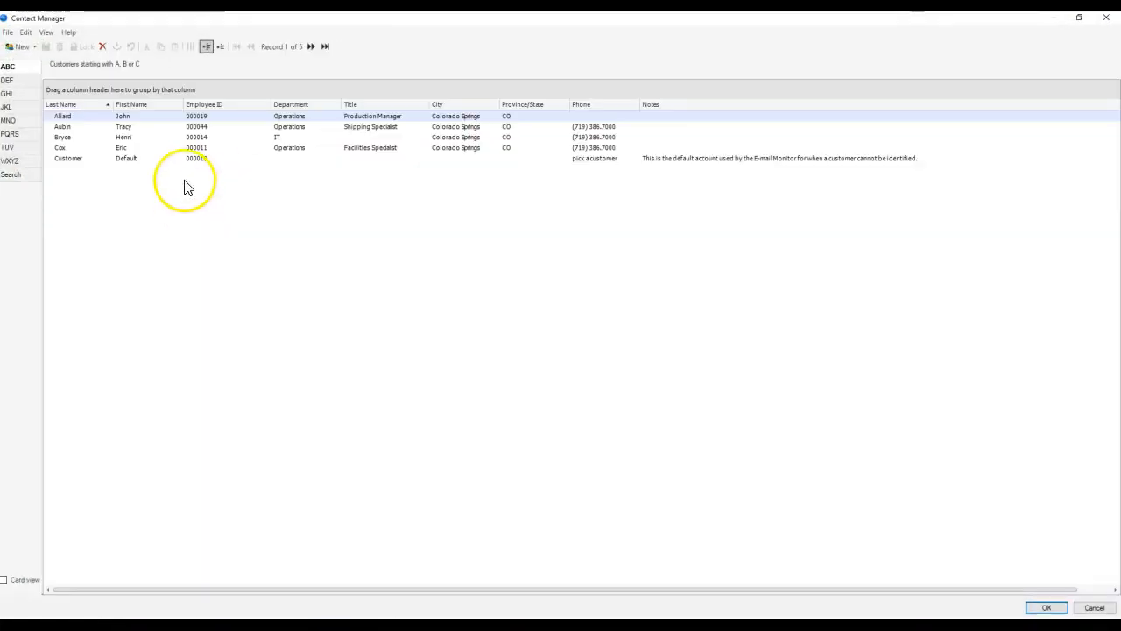
{"action": "double_click", "coordinate": [158, 140]}
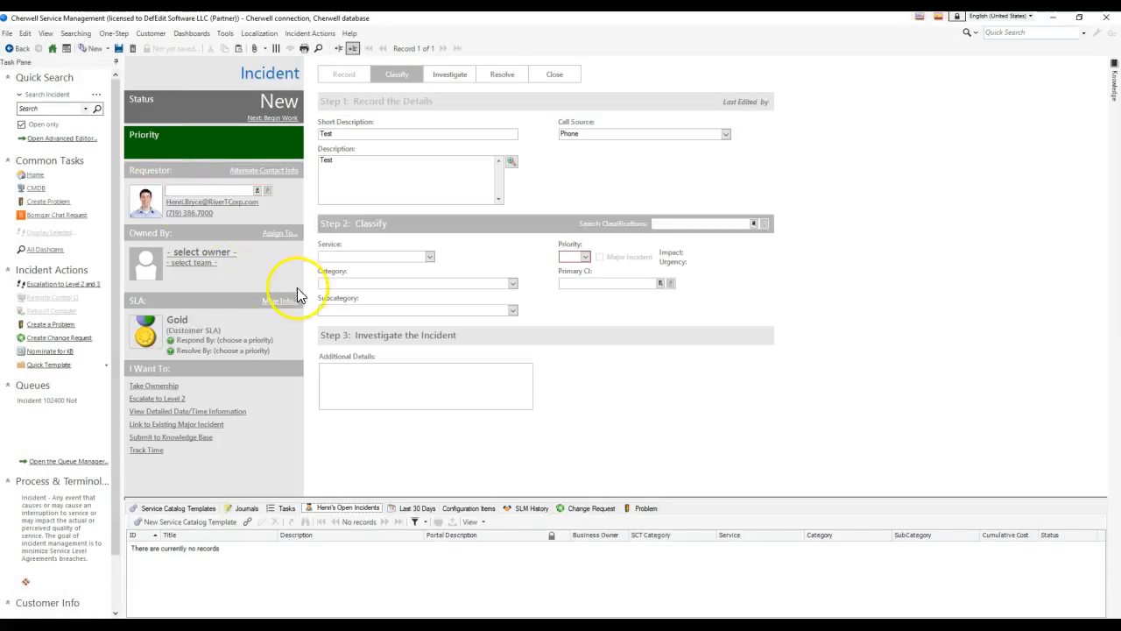
Take ownership, set Priority 3 (individual impact, high urgency), and save the incident.
{"action": "left_click", "coordinate": [154, 385]}
{"action": "left_click", "coordinate": [586, 257]}
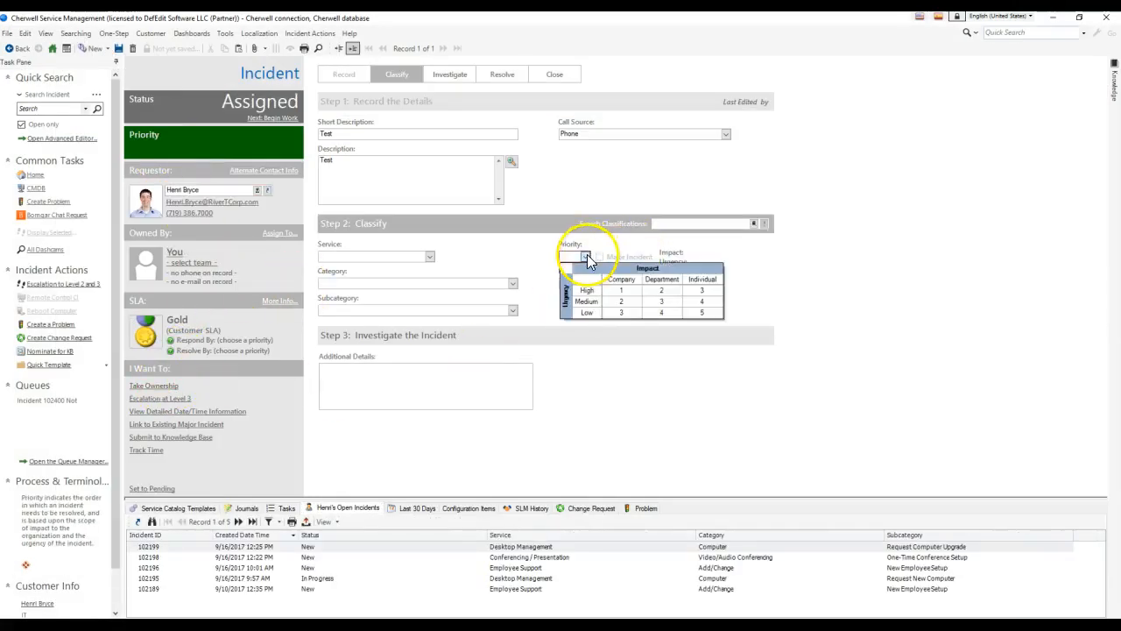
{"action": "left_click", "coordinate": [702, 290]}
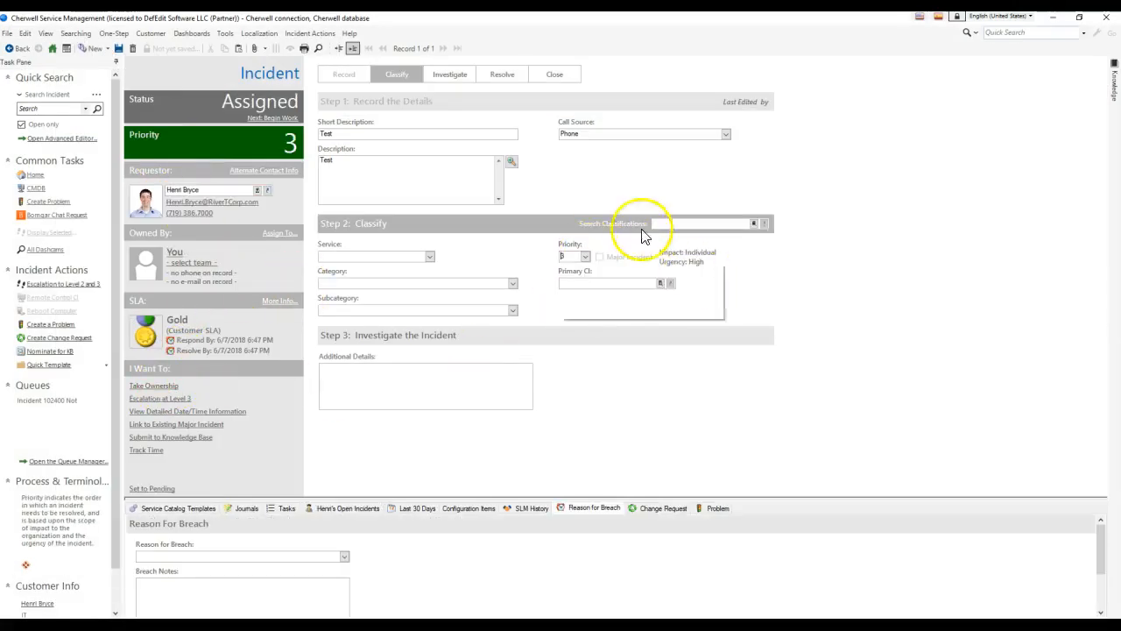
{"action": "left_click", "coordinate": [122, 48]}
{"action": "key", "text": "super+s"}
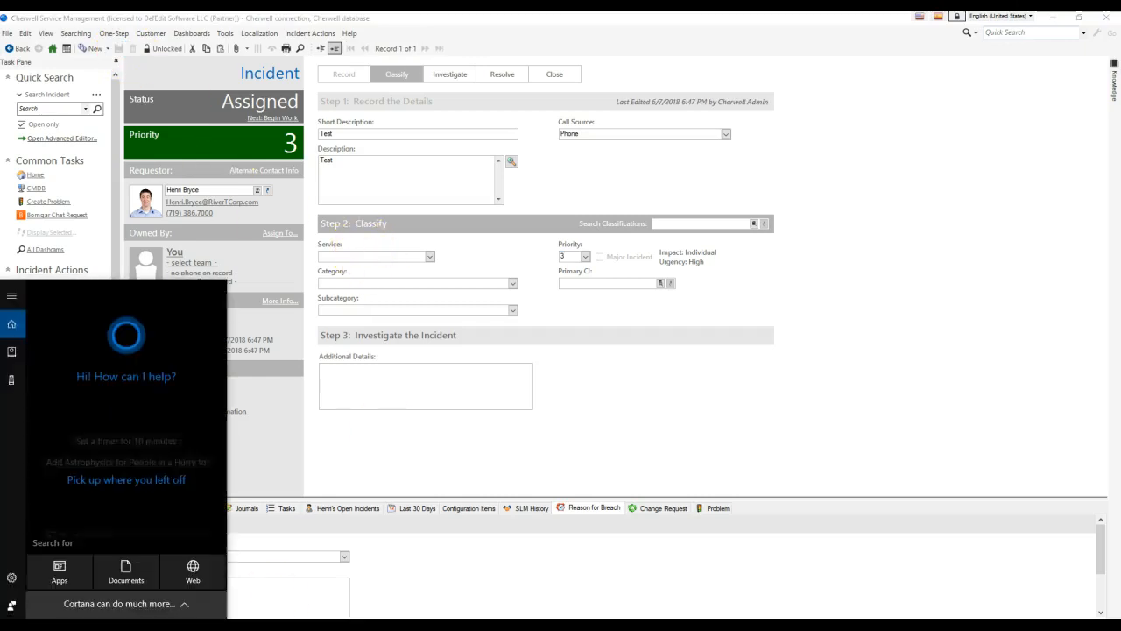
Launch Excel from search and start a blank workbook.
{"action": "type", "text": "excel"}
{"action": "key", "text": "Return"}
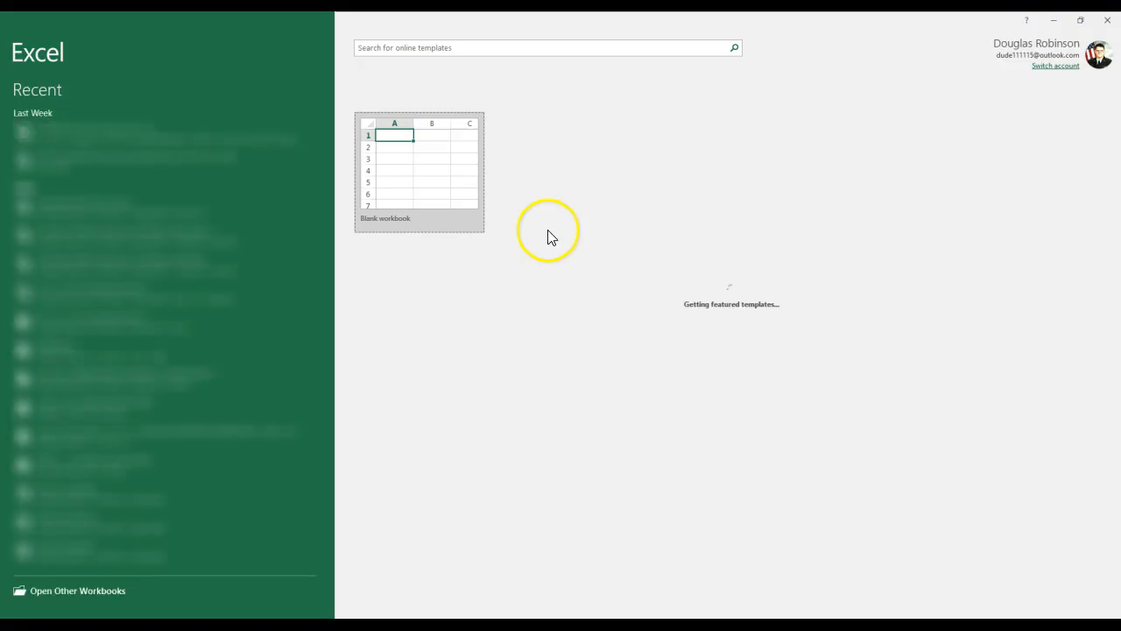
{"action": "left_click", "coordinate": [416, 185]}
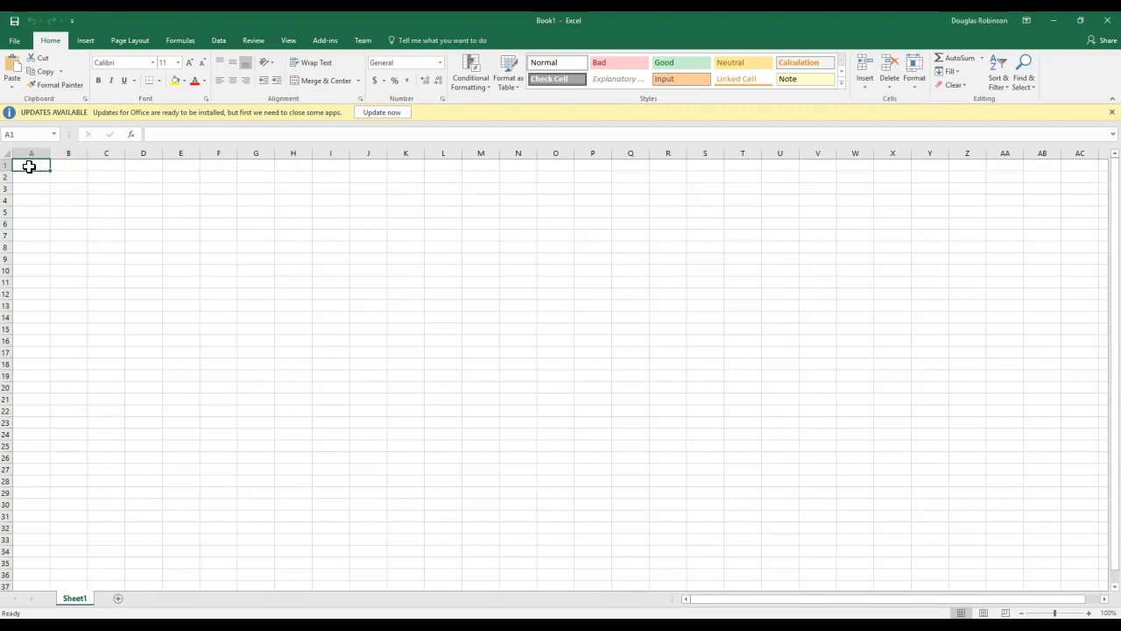
Enter Test1, Test2, Test3 in column A under an inserted 'Items' header in A1.
{"action": "type", "text": "T"}
{"action": "key", "text": "Return"}
{"action": "type", "text": "Test"}
{"action": "key", "text": "Return"}
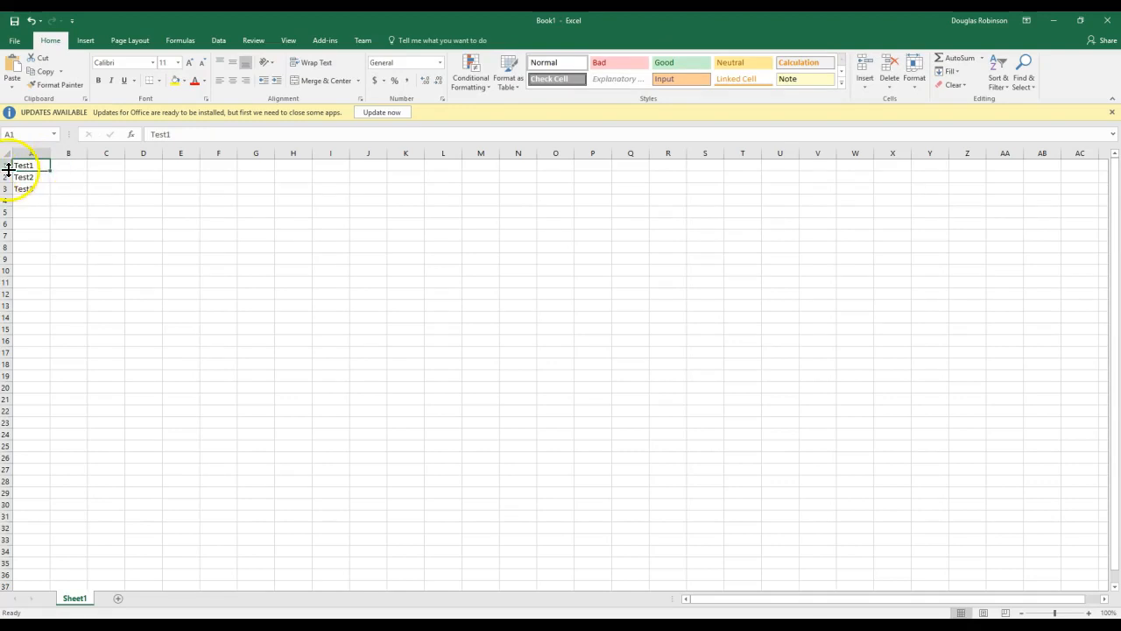
{"action": "right_click", "coordinate": [8, 169]}
{"action": "left_click", "coordinate": [35, 253]}
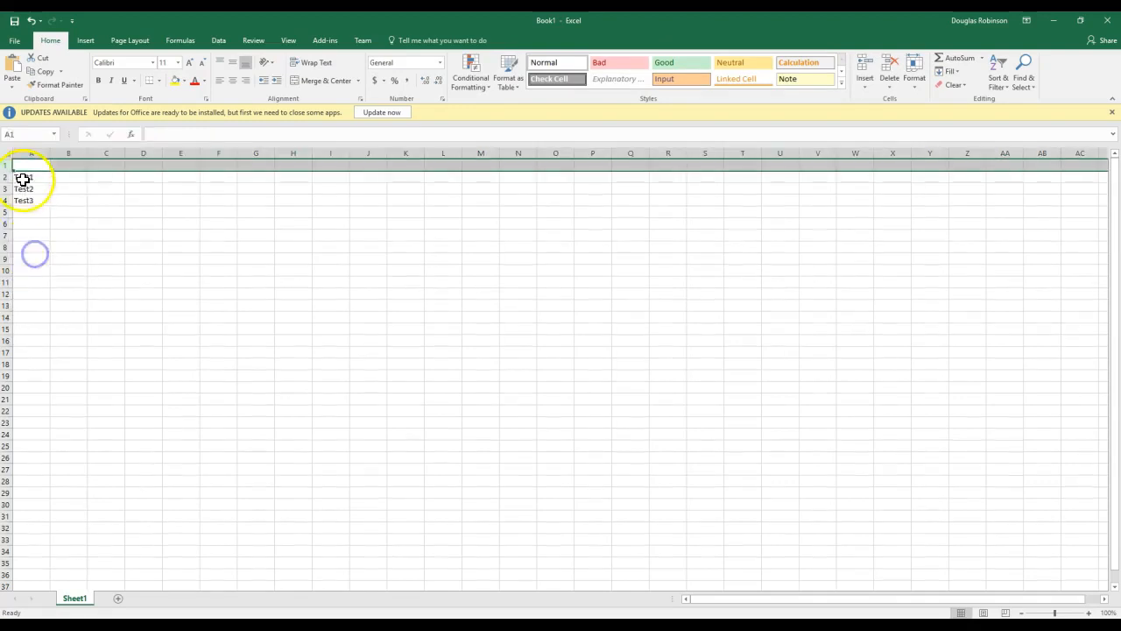
{"action": "left_click", "coordinate": [23, 165]}
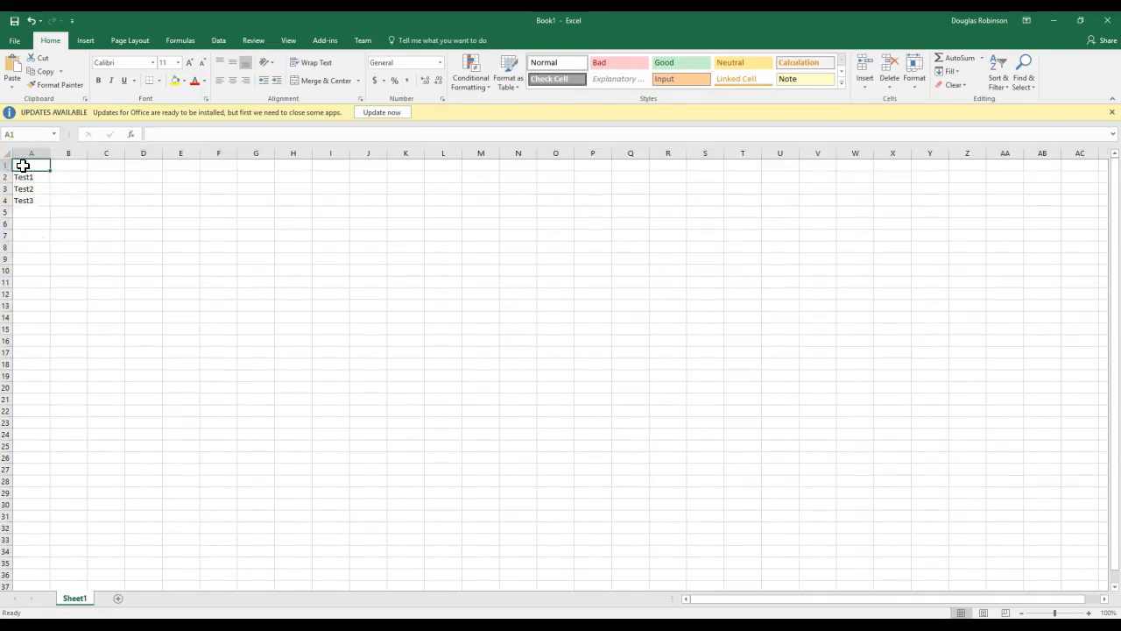
{"action": "type", "text": "Ite"}
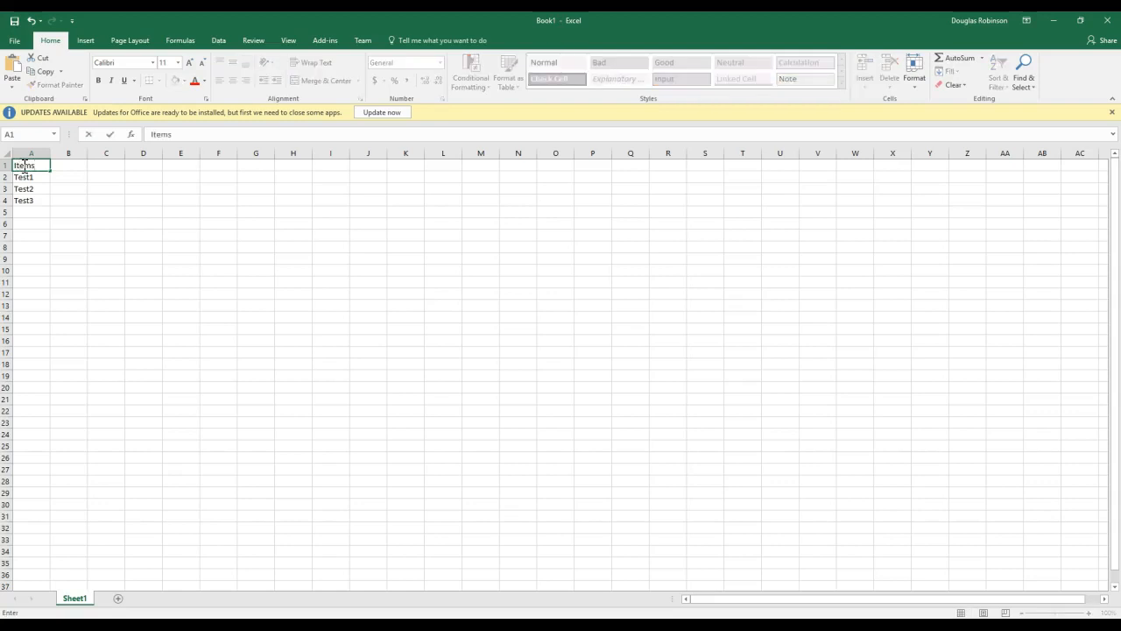
{"action": "type", "text": "ms"}
{"action": "left_click", "coordinate": [69, 191]}
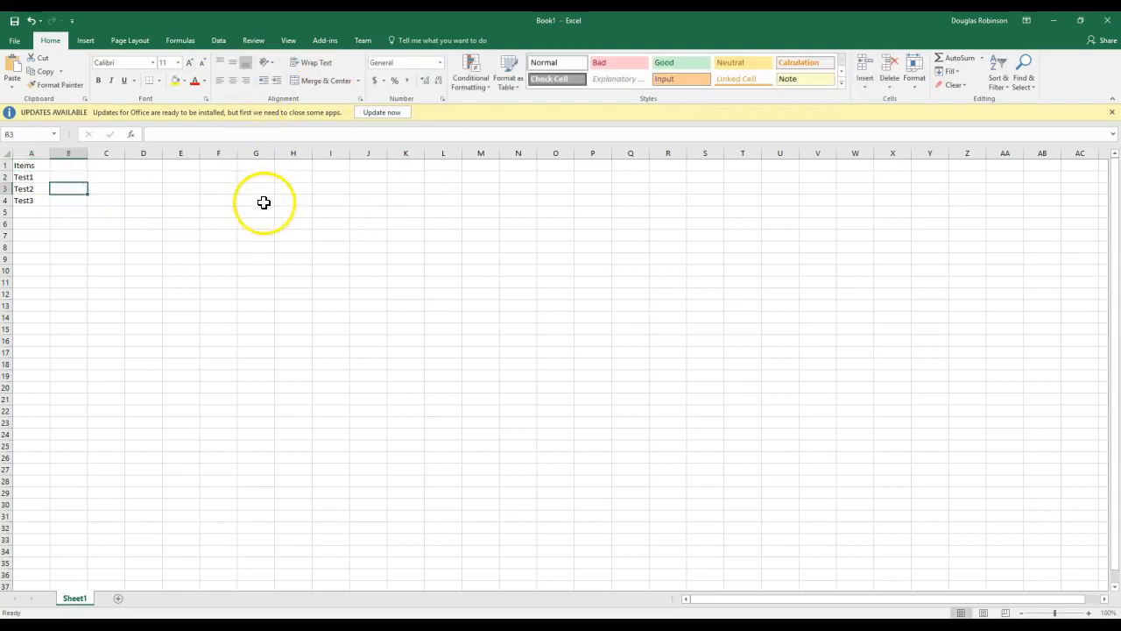
Save the sheet as CSV 'CSV for Cherwell SOAP web service attachments test', keeping CSV format.
{"action": "left_click", "coordinate": [15, 40]}
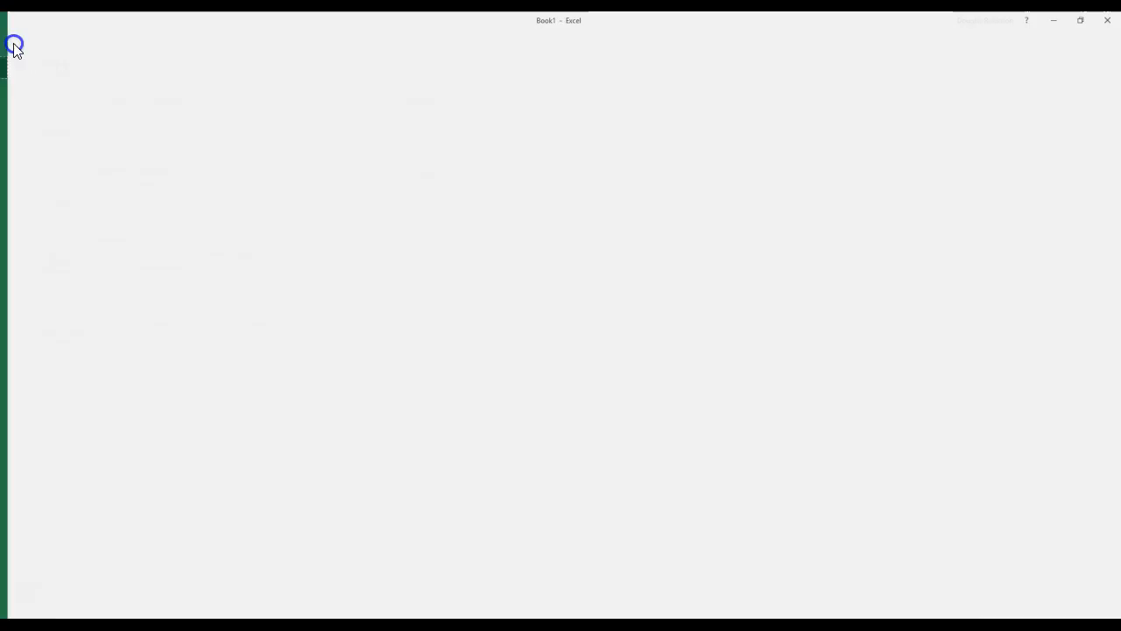
{"action": "left_click", "coordinate": [24, 162]}
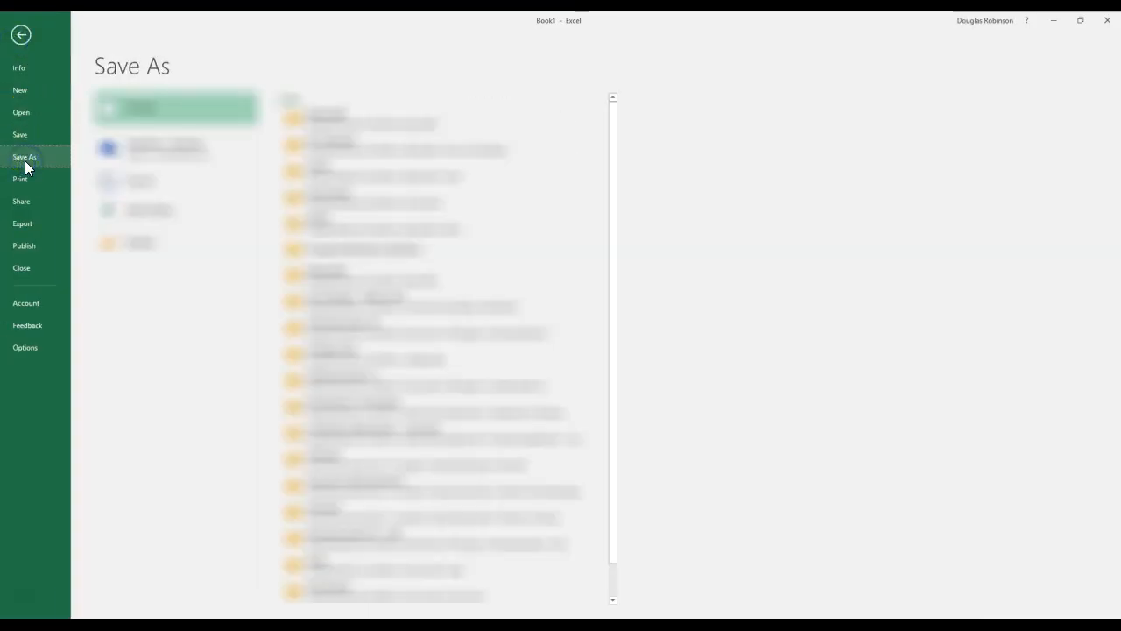
{"action": "left_click", "coordinate": [155, 242]}
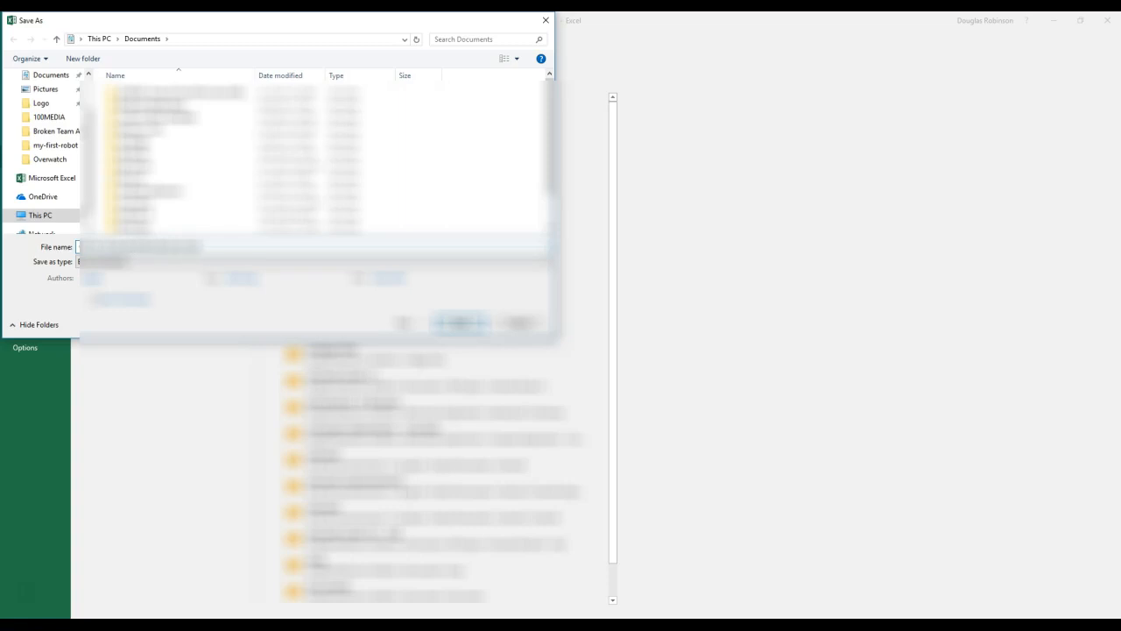
{"action": "left_click", "coordinate": [118, 263]}
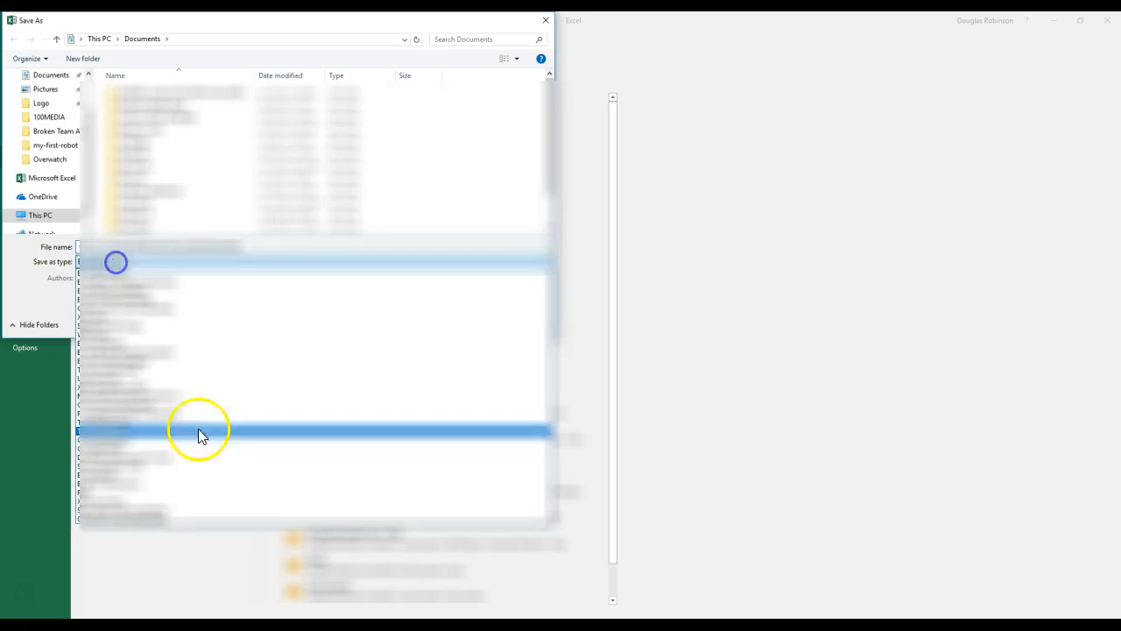
{"action": "left_click", "coordinate": [91, 406]}
{"action": "left_click", "coordinate": [463, 310]}
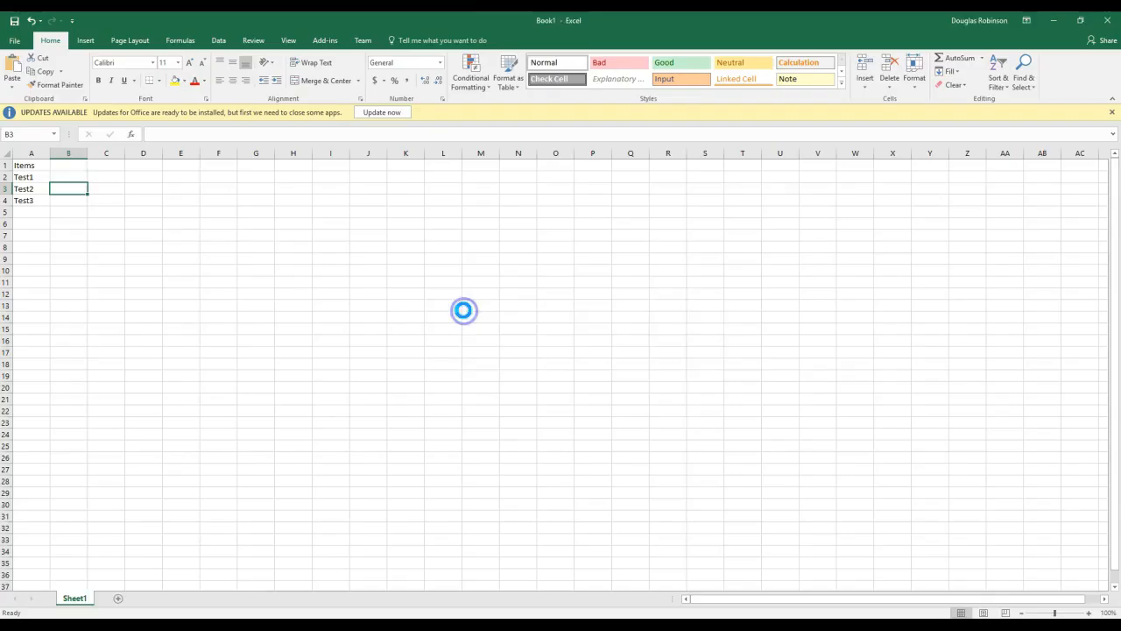
{"action": "left_click", "coordinate": [515, 357]}
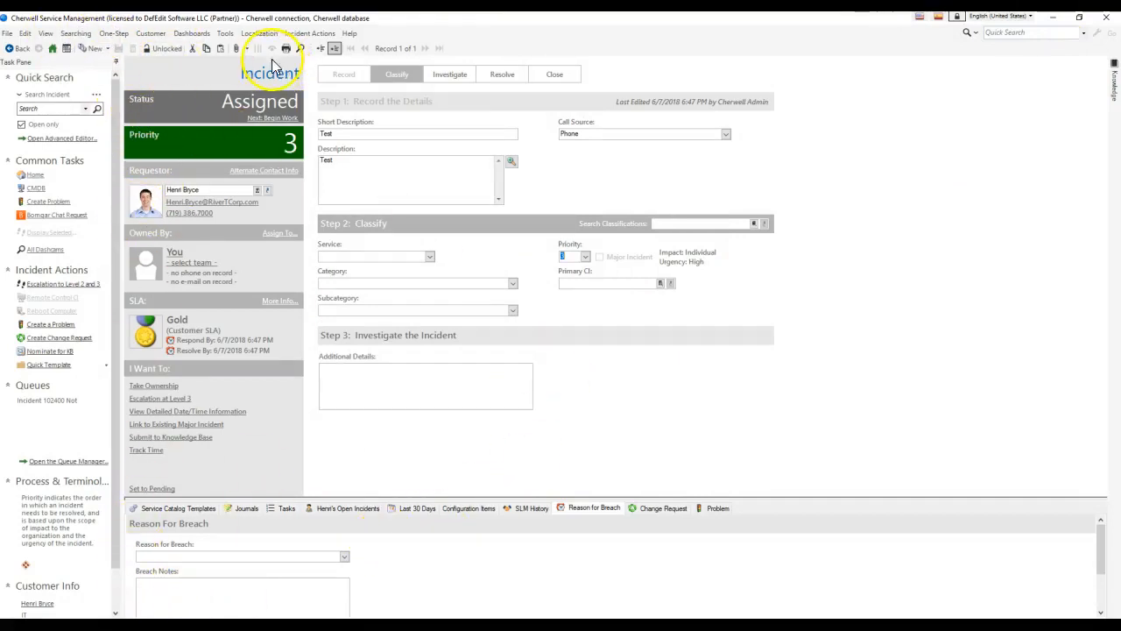
Attach the CSV test file from Documents to the incident.
{"action": "left_click", "coordinate": [247, 48]}
{"action": "left_click", "coordinate": [252, 77]}
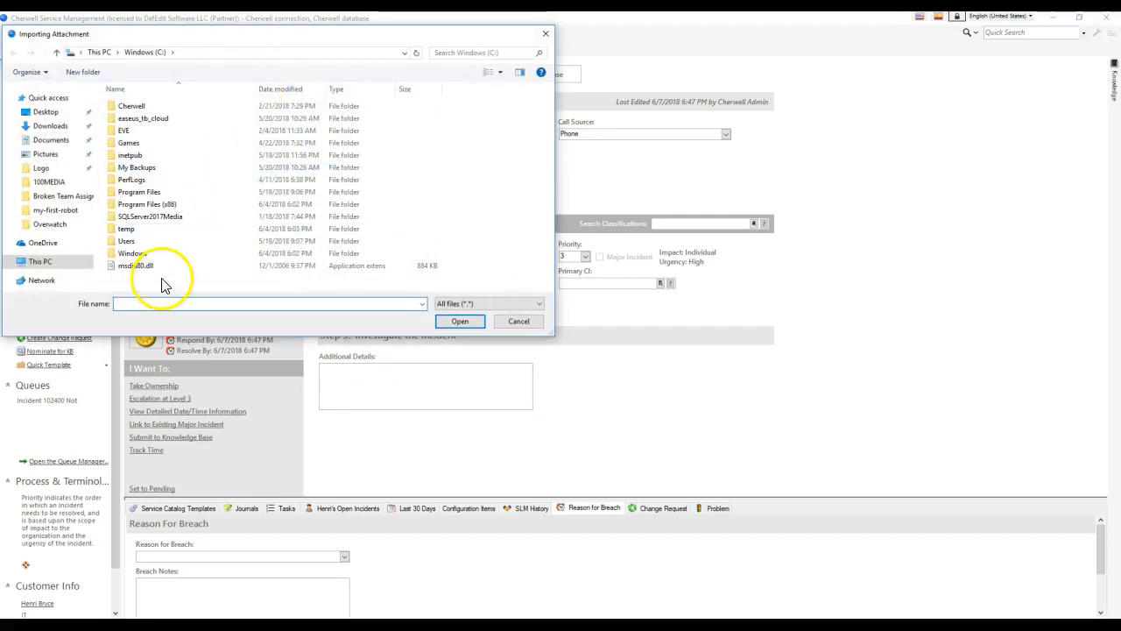
{"action": "left_click", "coordinate": [50, 139]}
{"action": "double_click", "coordinate": [140, 286]}
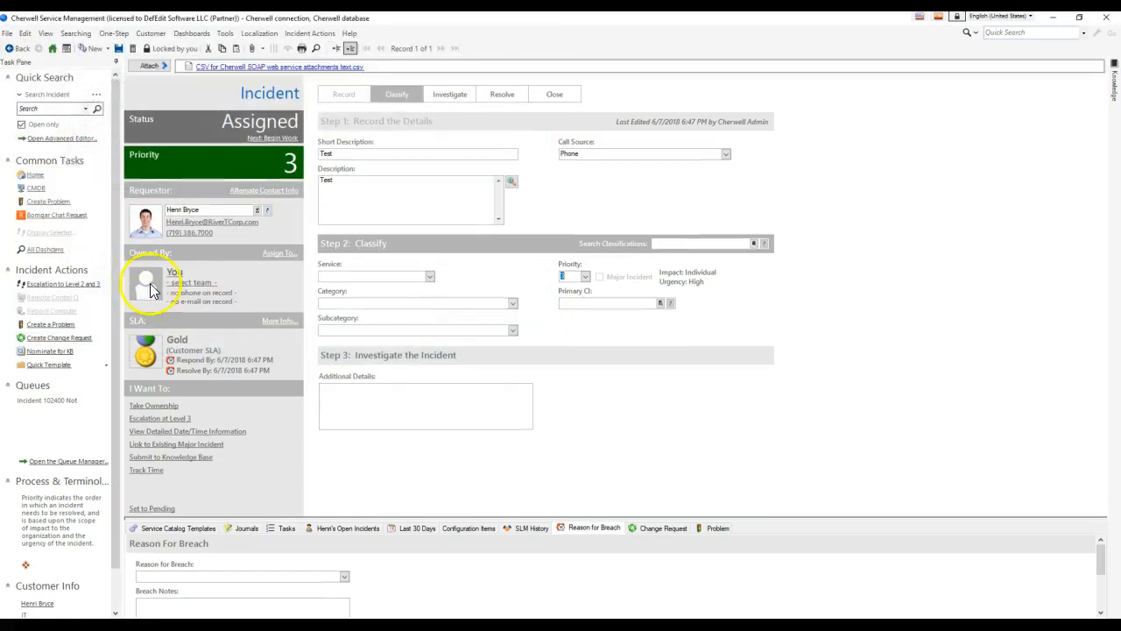
Save the incident and open the One-Step Action Manager.
{"action": "left_click", "coordinate": [132, 48]}
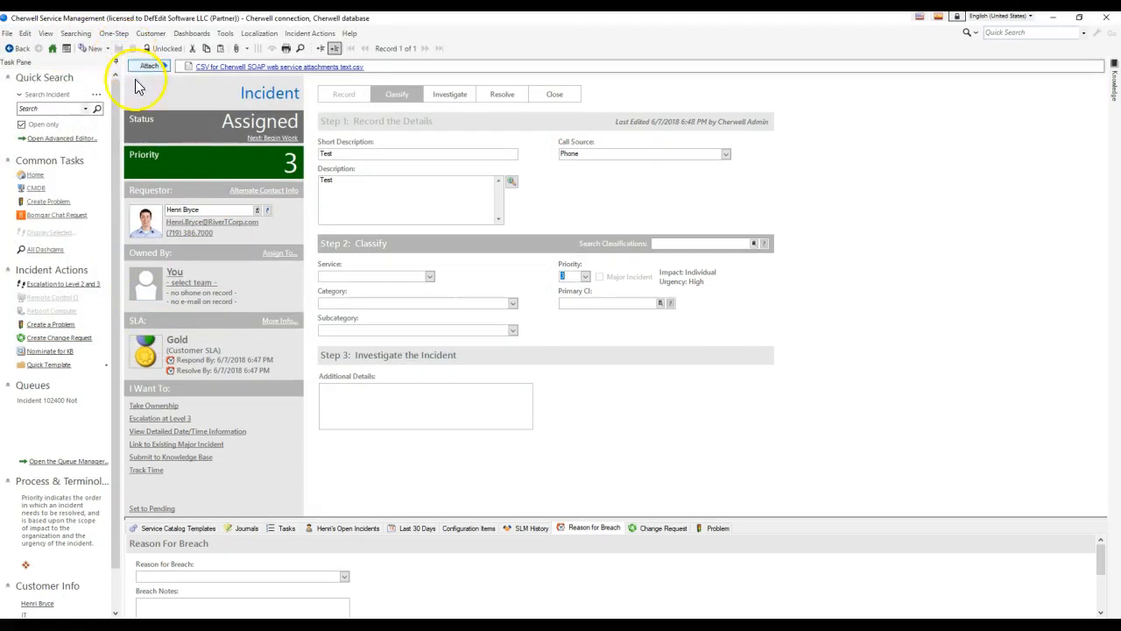
{"action": "left_click", "coordinate": [368, 208]}
{"action": "left_click", "coordinate": [114, 34]}
{"action": "left_click", "coordinate": [123, 51]}
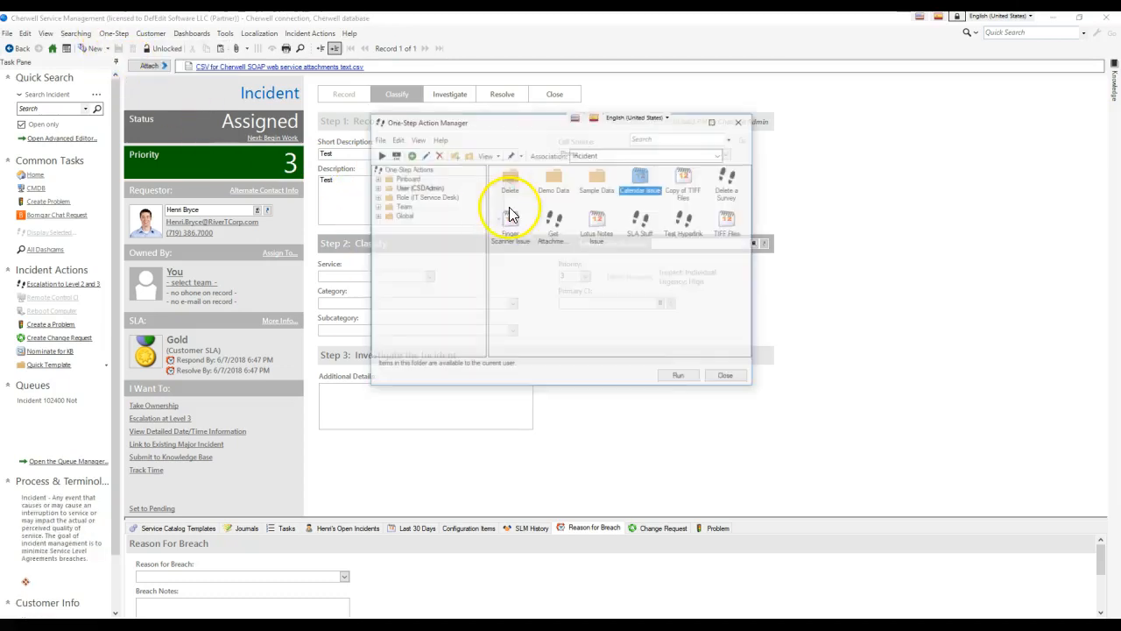
Run Get Attachments For Incident on this incident and dismiss the first response.
{"action": "left_click", "coordinate": [558, 233]}
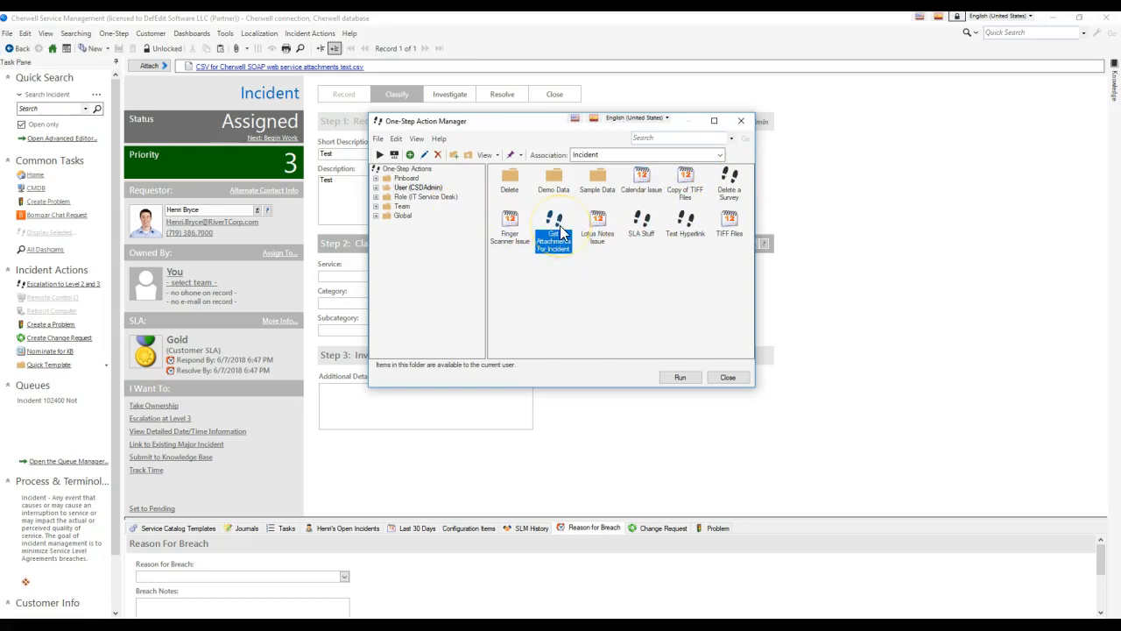
{"action": "double_click", "coordinate": [558, 230]}
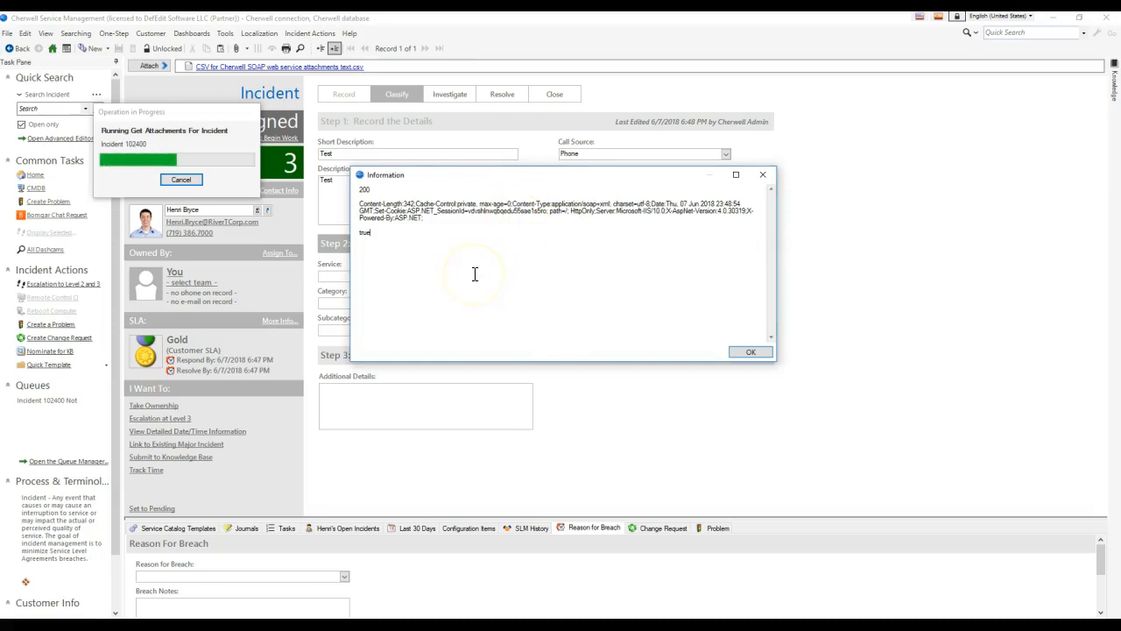
{"action": "left_click", "coordinate": [749, 351]}
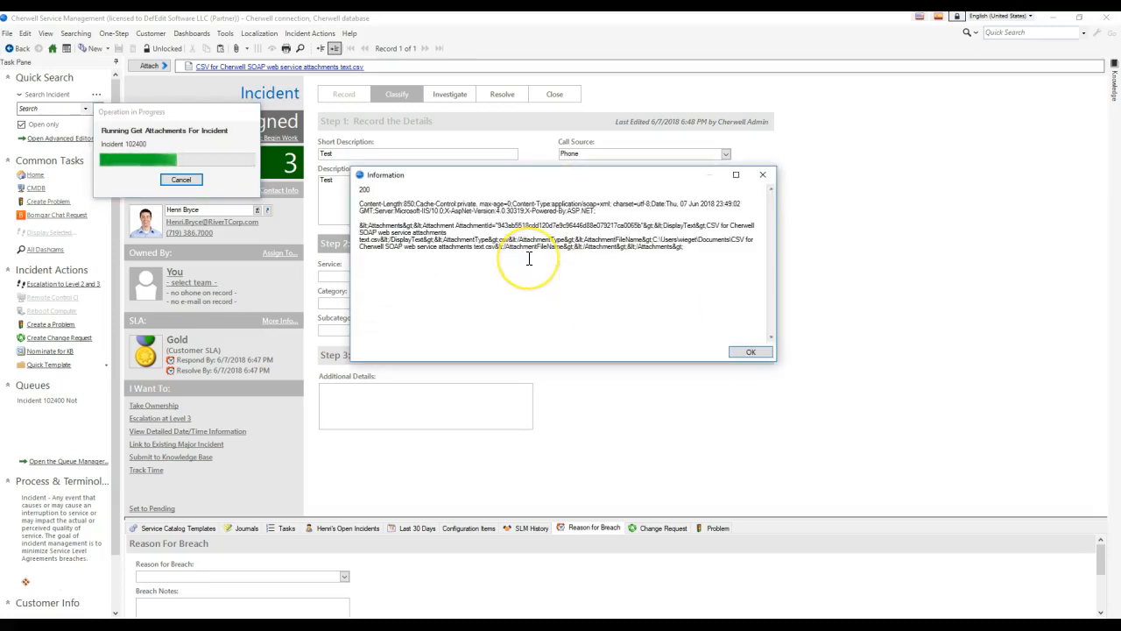
Inspect the returned attachment XML, then close the response dialog.
{"action": "left_click_drag", "start_coordinate": [683, 248], "coordinate": [359, 233]}
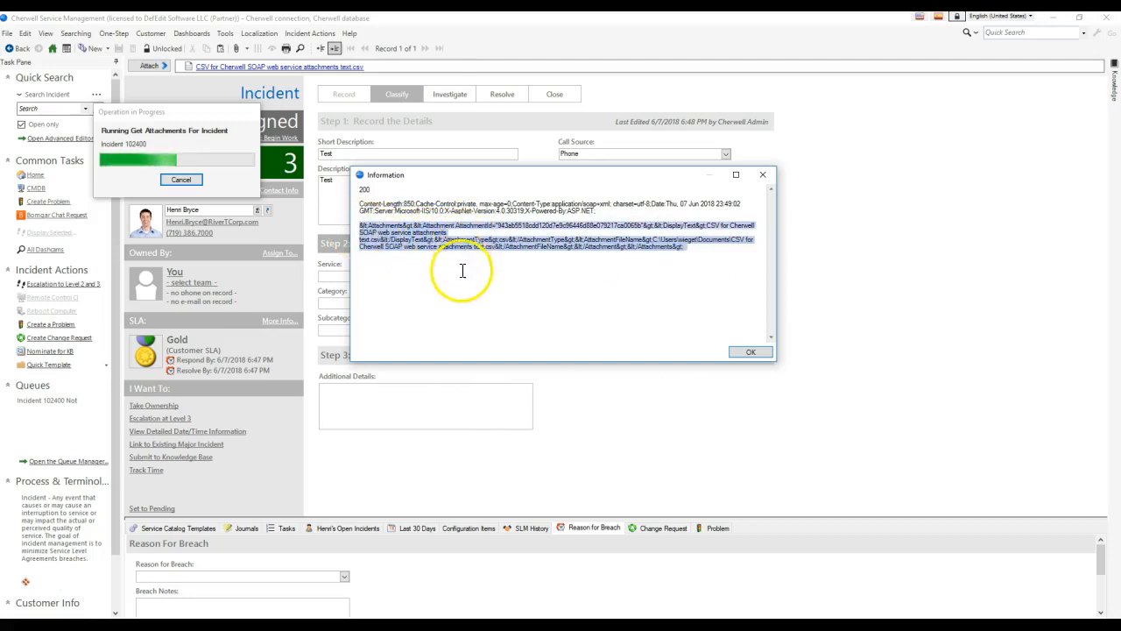
{"action": "left_click", "coordinate": [367, 231]}
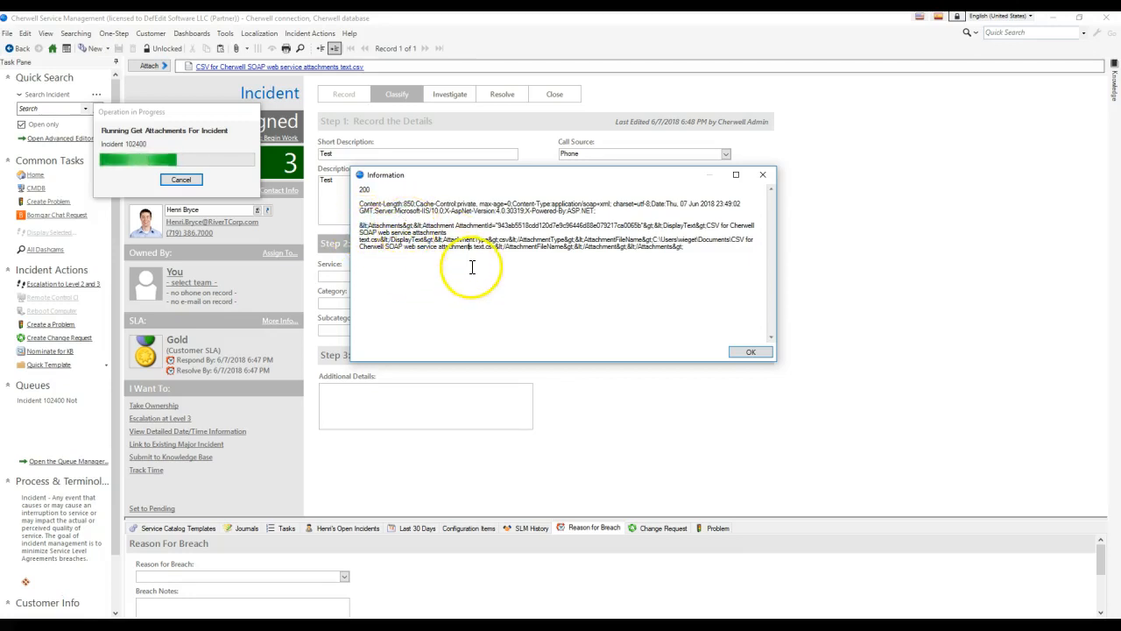
{"action": "left_click_drag", "start_coordinate": [746, 262], "coordinate": [354, 226]}
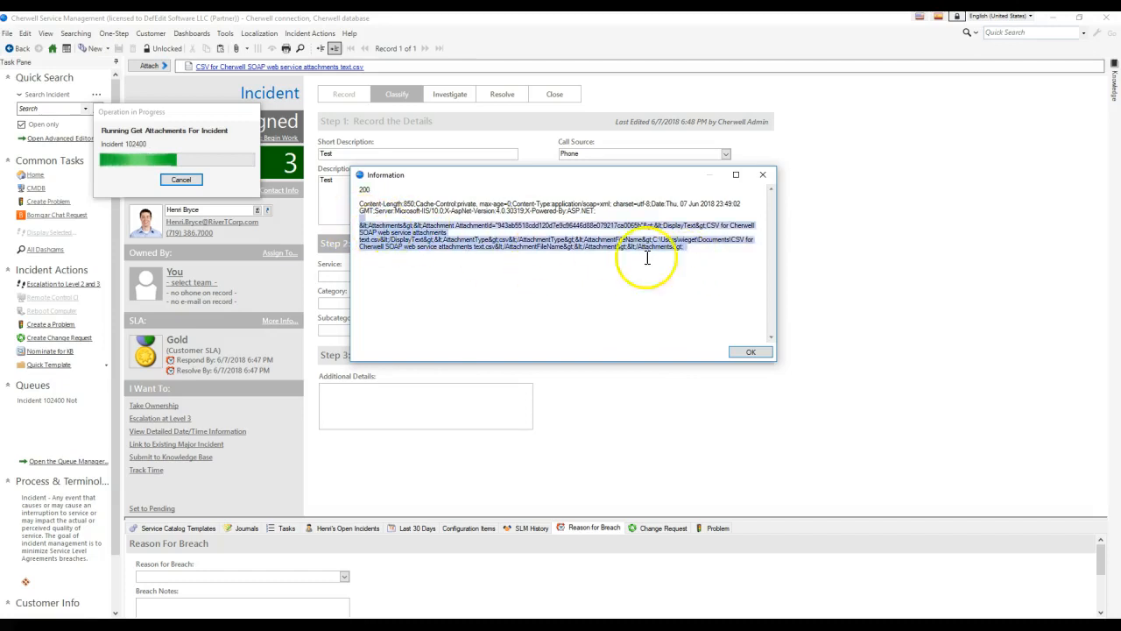
{"action": "left_click", "coordinate": [697, 259]}
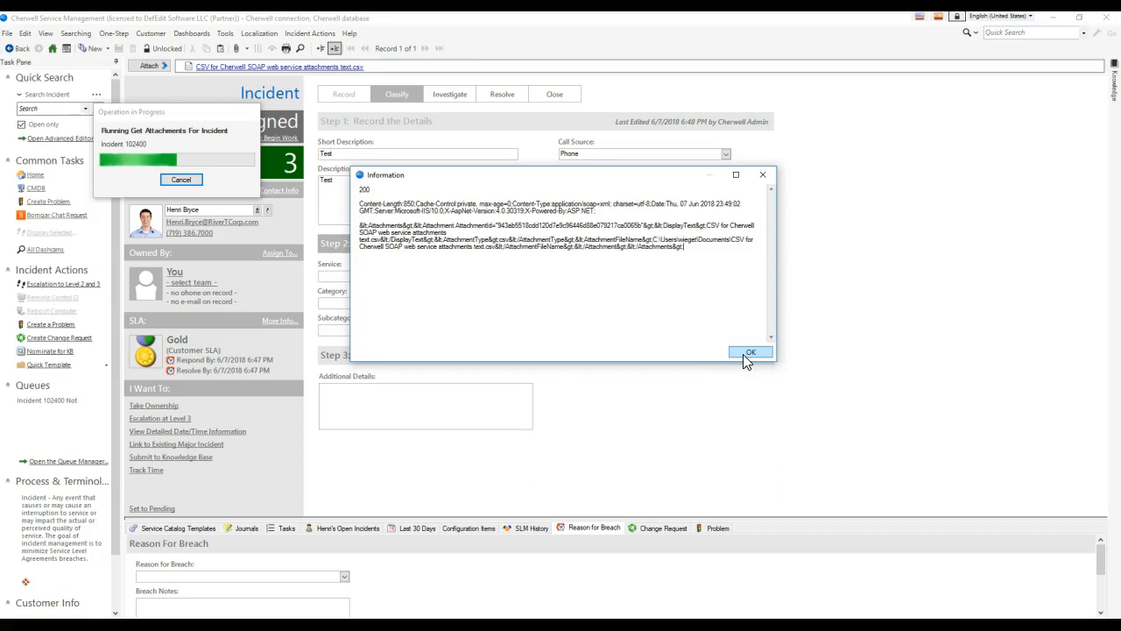
{"action": "left_click", "coordinate": [745, 355]}
{"action": "left_click", "coordinate": [114, 33]}
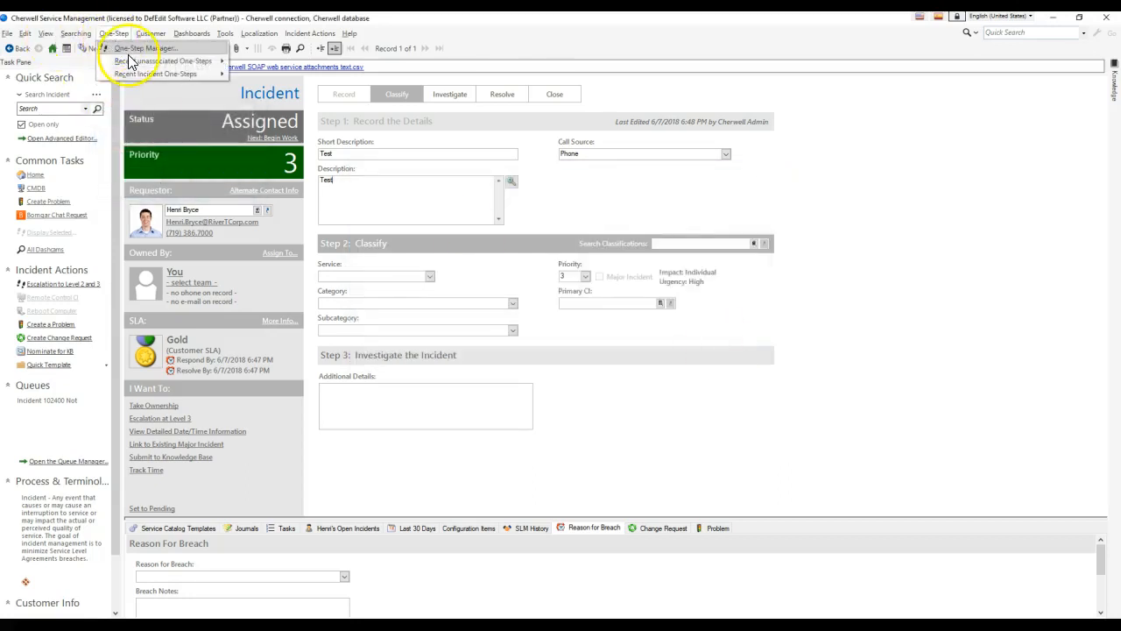
Create a new One-Step named 'Retrieve data for each attachment on Incident'.
{"action": "left_click", "coordinate": [138, 49]}
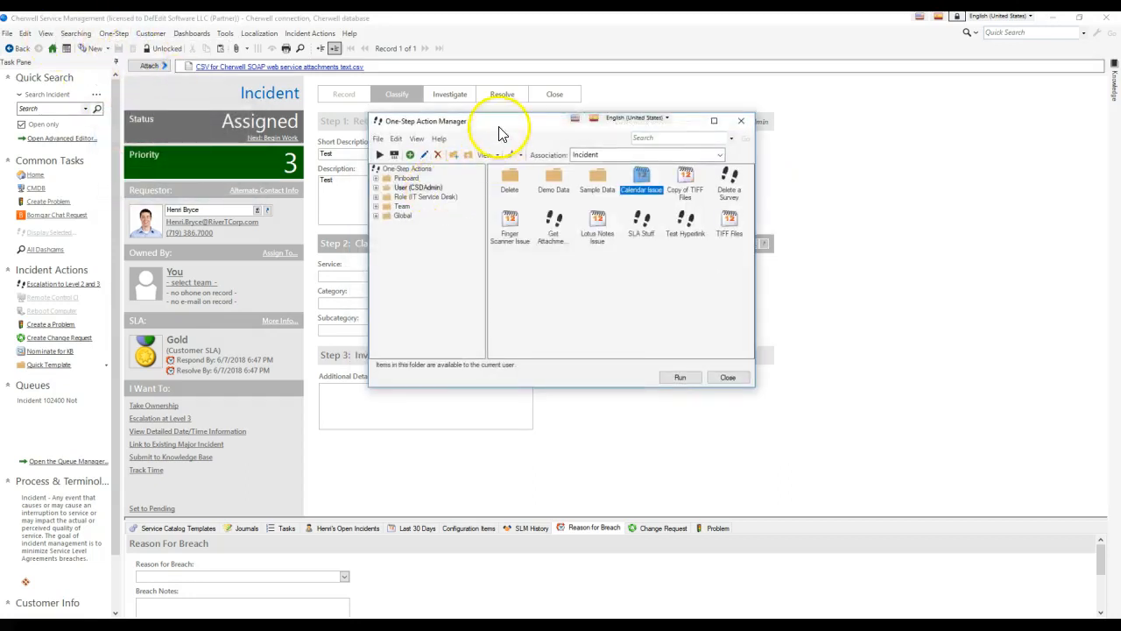
{"action": "left_click_drag", "start_coordinate": [501, 131], "coordinate": [403, 115]}
{"action": "right_click", "coordinate": [596, 268]}
{"action": "left_click", "coordinate": [622, 288]}
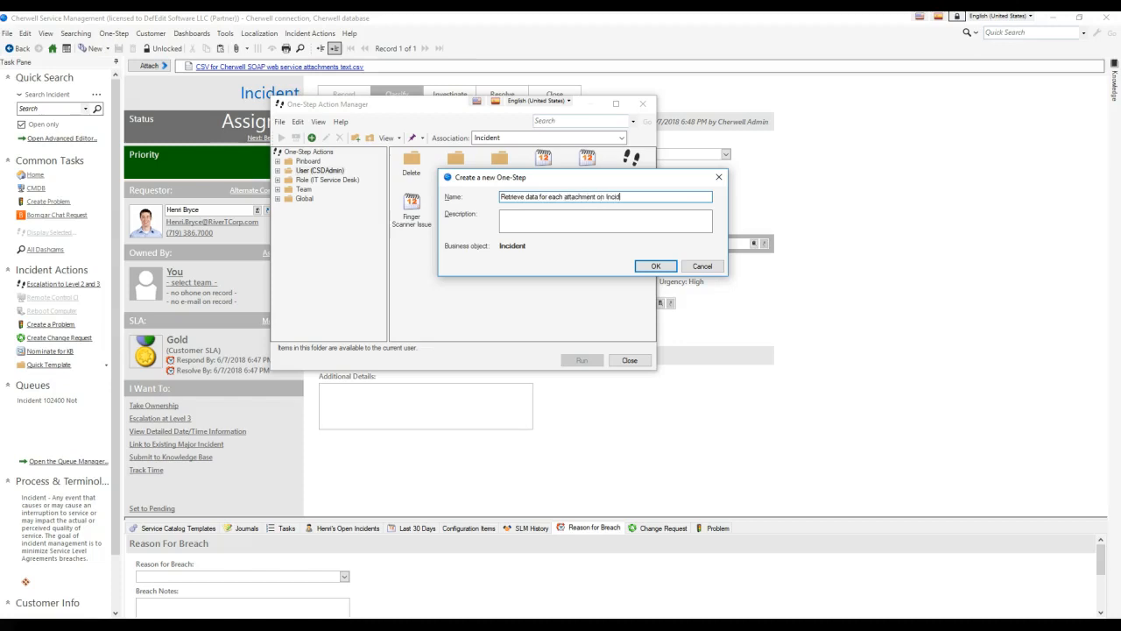
{"action": "key", "text": "Return"}
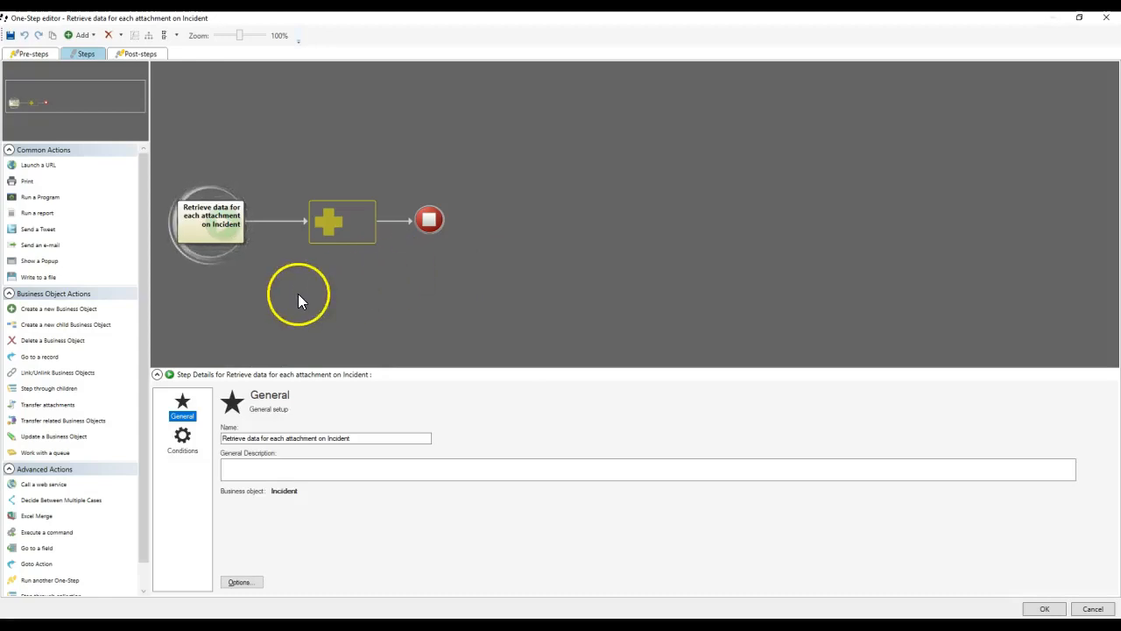
Add a step running Get Attachments For Incident, followed by an Update a Variable step.
{"action": "scroll", "coordinate": [138, 516], "scroll_direction": "down", "scroll_amount": 1}
{"action": "left_click_drag", "start_coordinate": [75, 561], "coordinate": [335, 226]}
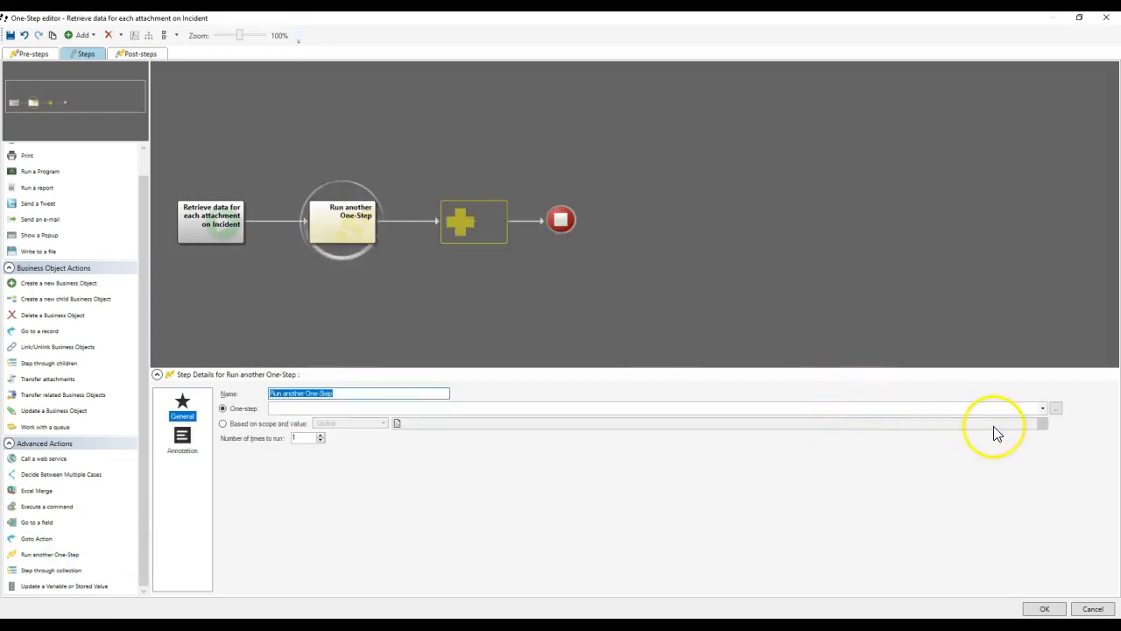
{"action": "left_click", "coordinate": [1055, 409]}
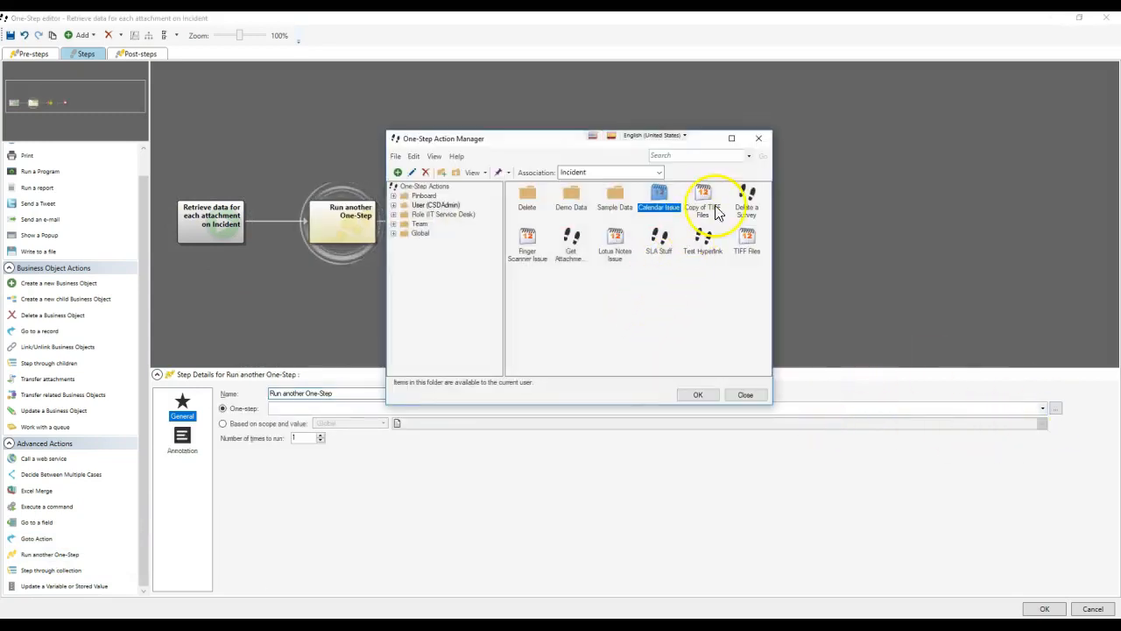
{"action": "left_click", "coordinate": [571, 248]}
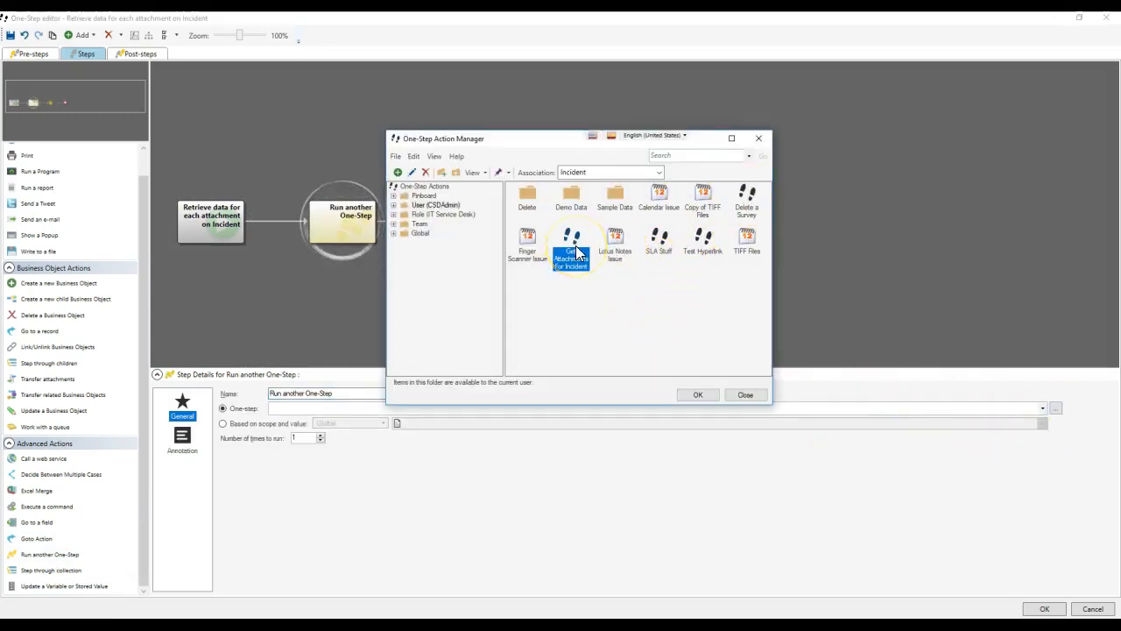
{"action": "double_click", "coordinate": [574, 252]}
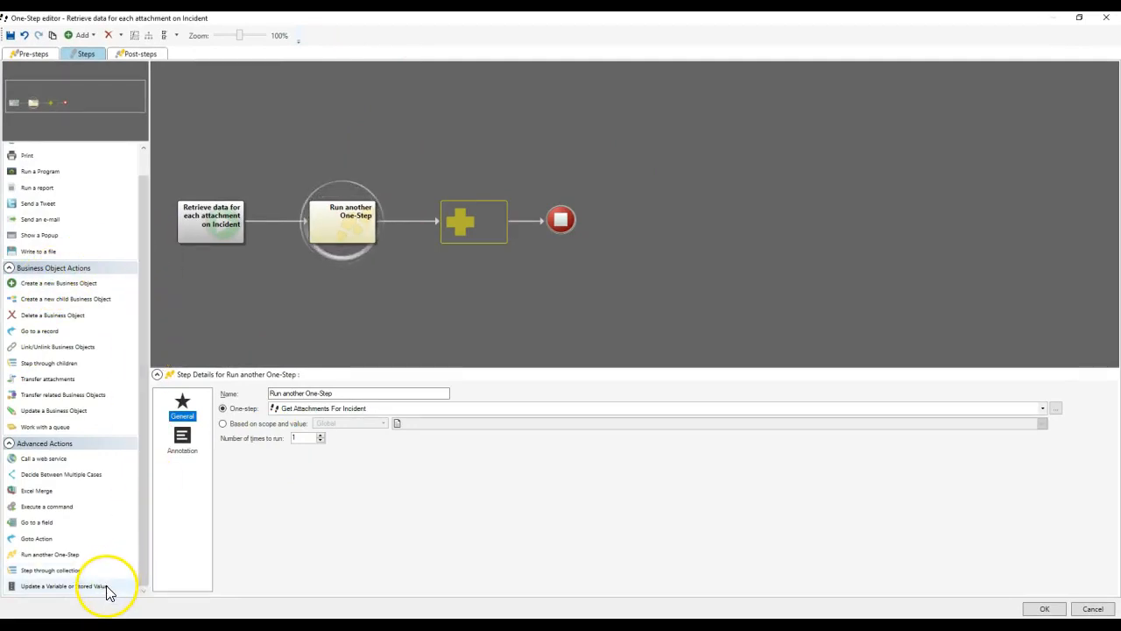
{"action": "left_click_drag", "start_coordinate": [96, 588], "coordinate": [460, 231]}
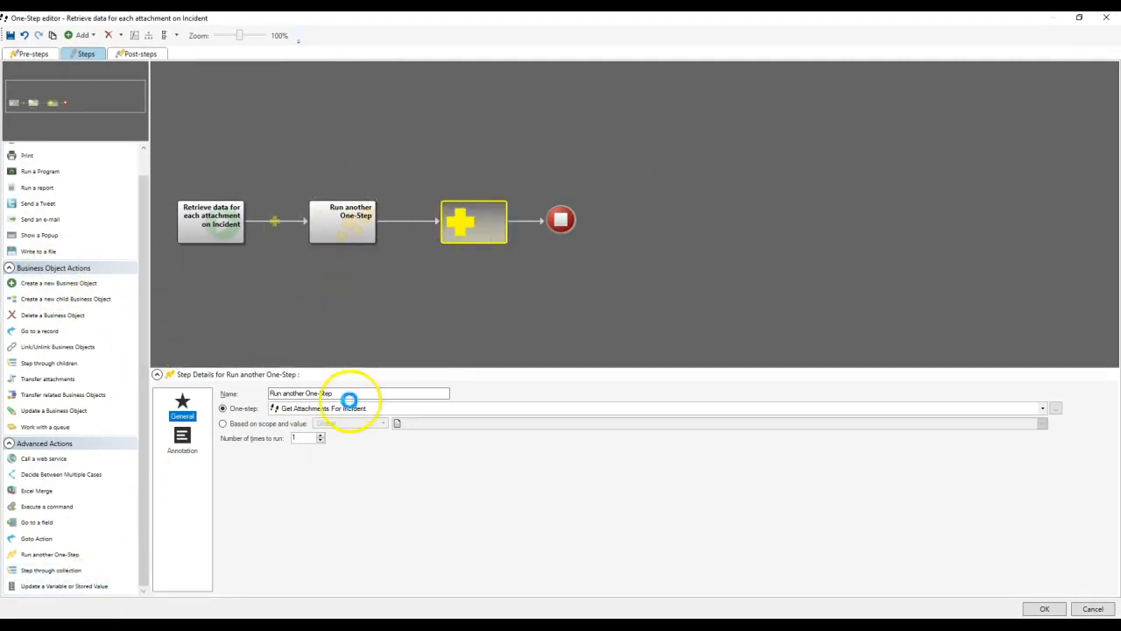
{"action": "left_click", "coordinate": [263, 495]}
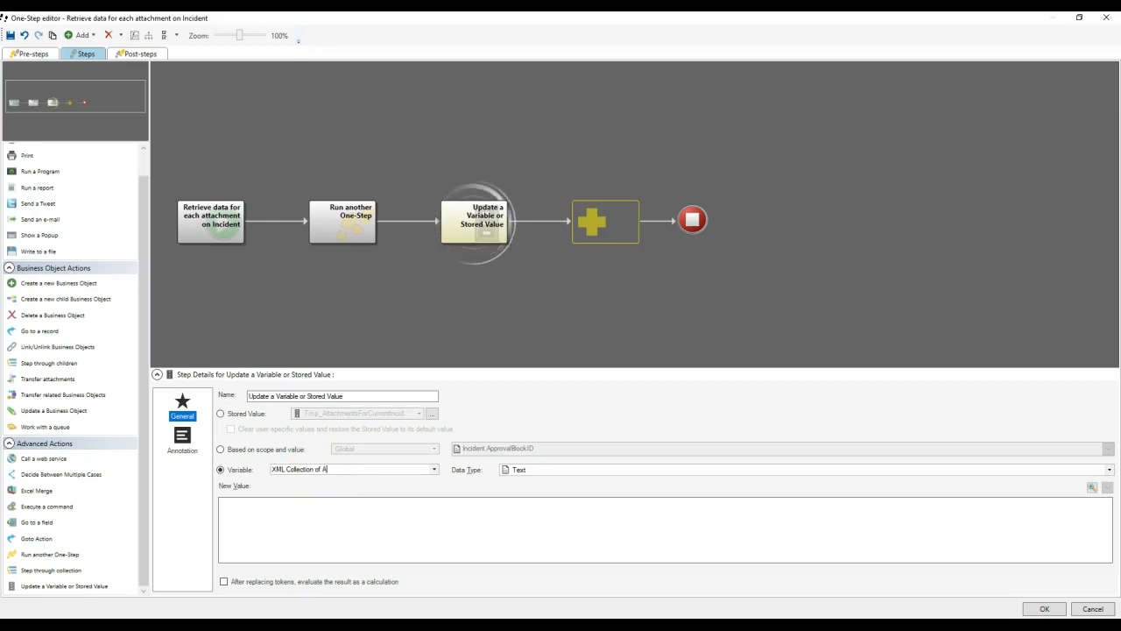
Set the variable's data type to XML and browse the available stored values.
{"action": "left_click", "coordinate": [516, 470]}
{"action": "left_click", "coordinate": [531, 530]}
{"action": "right_click", "coordinate": [480, 526]}
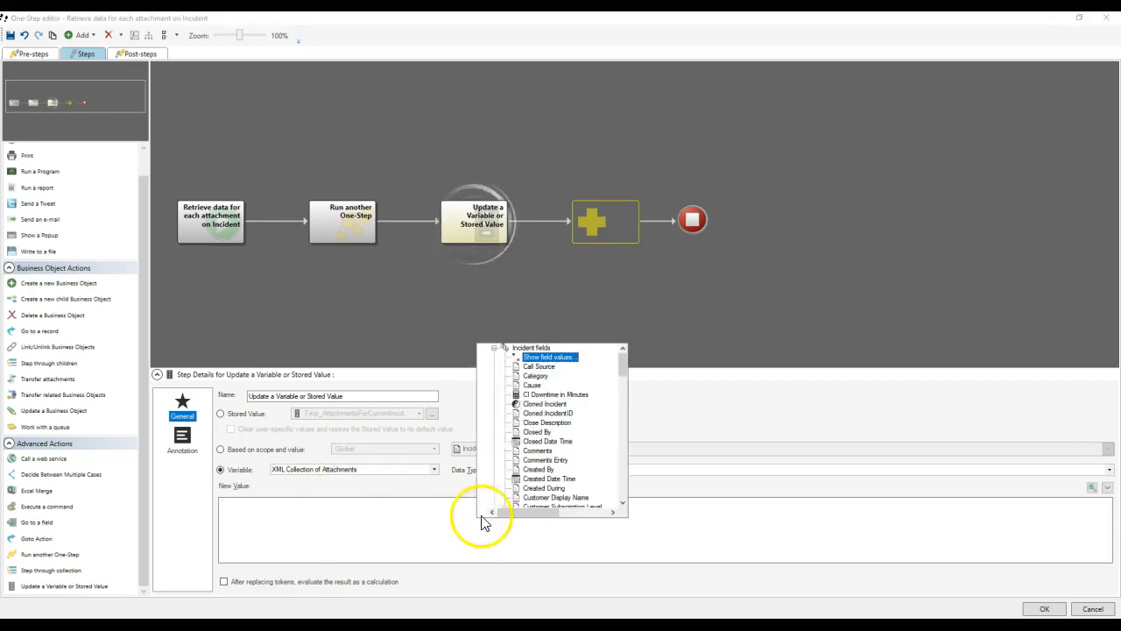
{"action": "scroll", "coordinate": [500, 394], "scroll_direction": "down", "scroll_amount": 10}
{"action": "scroll", "coordinate": [517, 429], "scroll_direction": "down", "scroll_amount": 3}
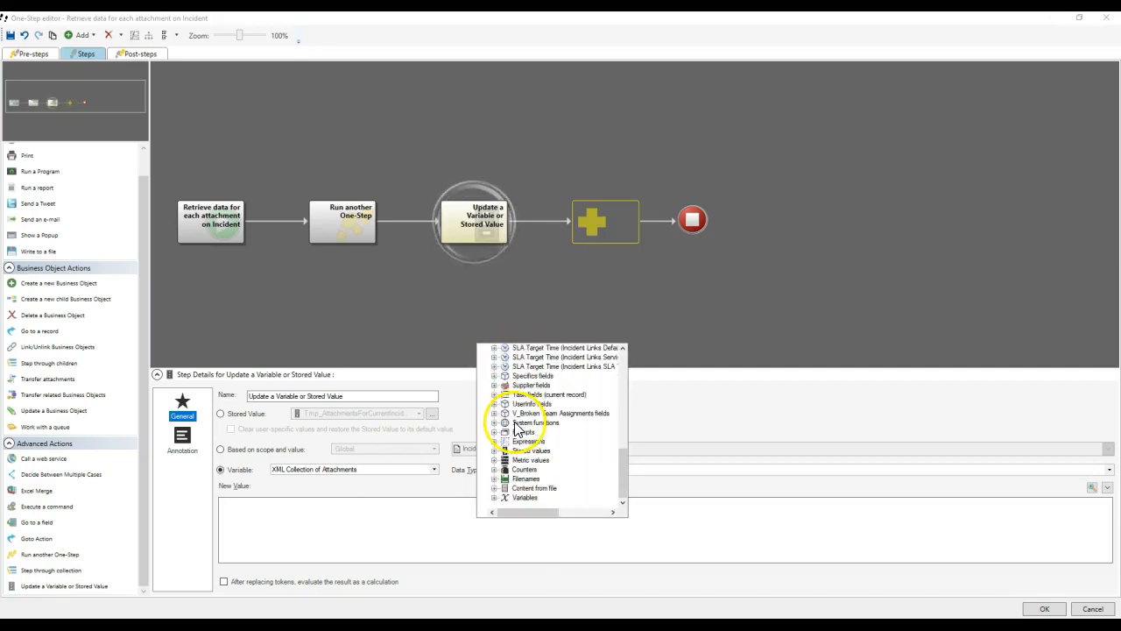
{"action": "double_click", "coordinate": [531, 440]}
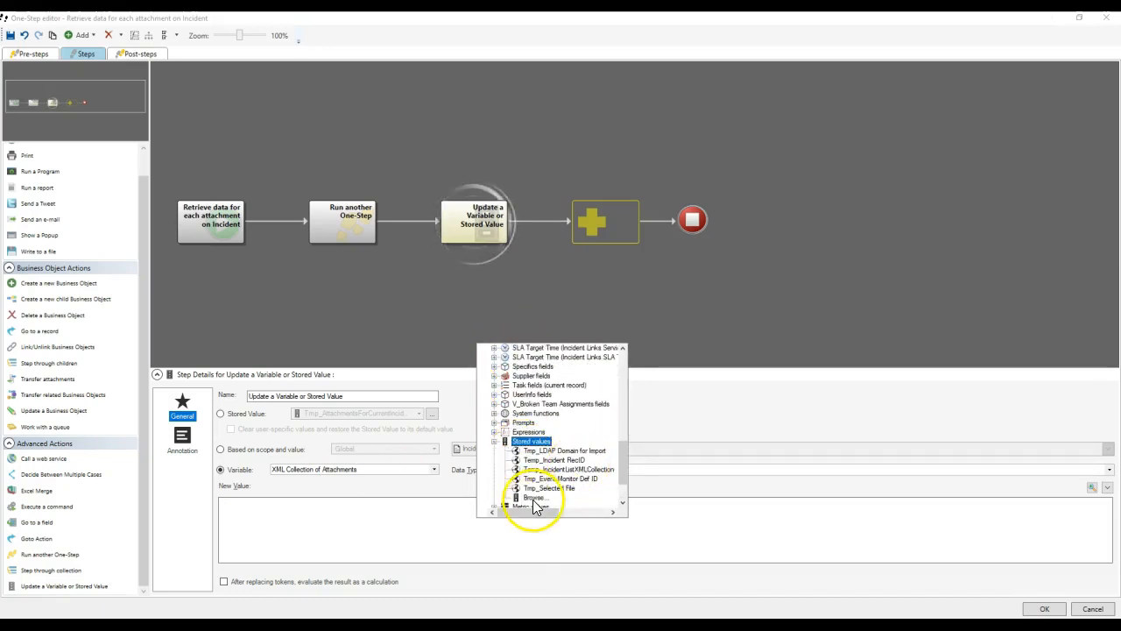
{"action": "left_click", "coordinate": [536, 498]}
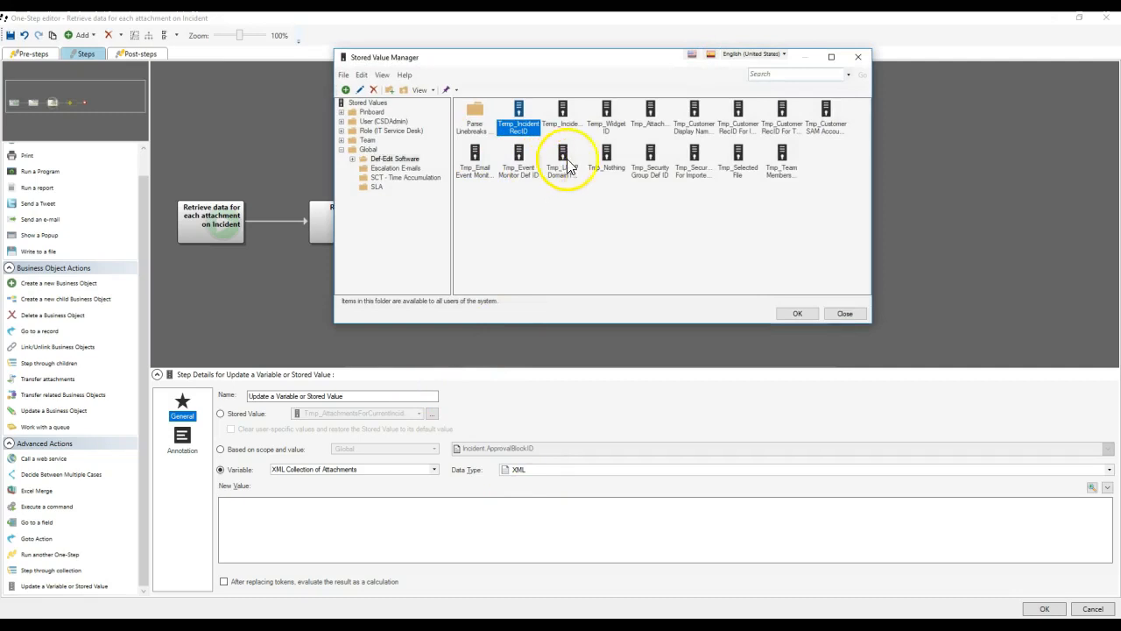
Insert the Tmp_AttachmentsForCurrentIncident stored value as the new value and open its modifiers.
{"action": "left_click", "coordinate": [782, 160]}
{"action": "left_click", "coordinate": [743, 160]}
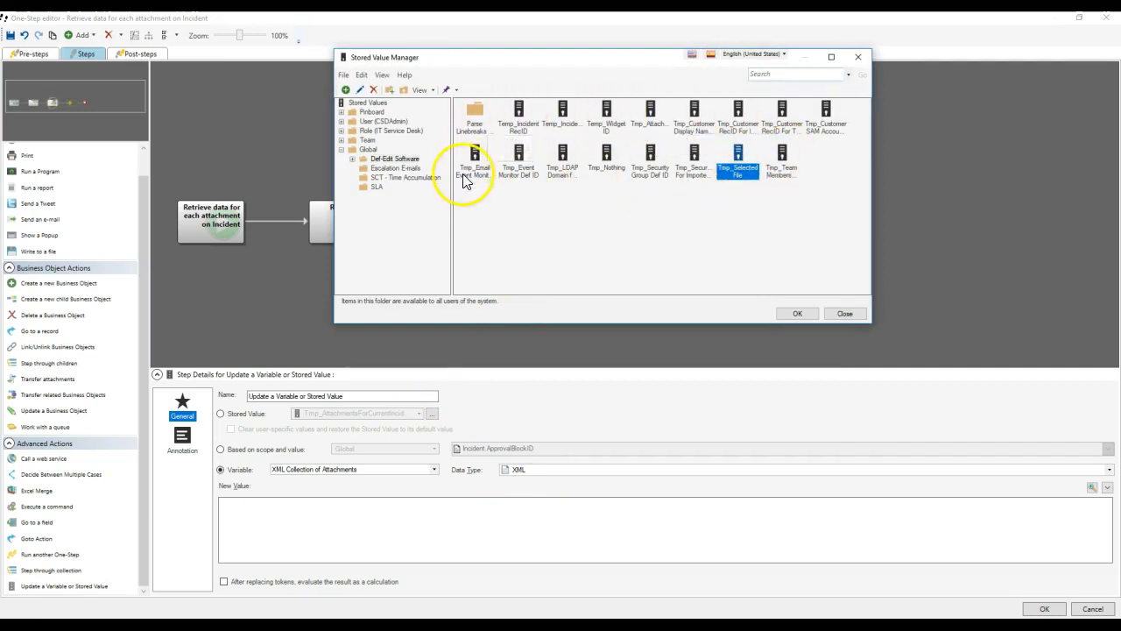
{"action": "double_click", "coordinate": [650, 118]}
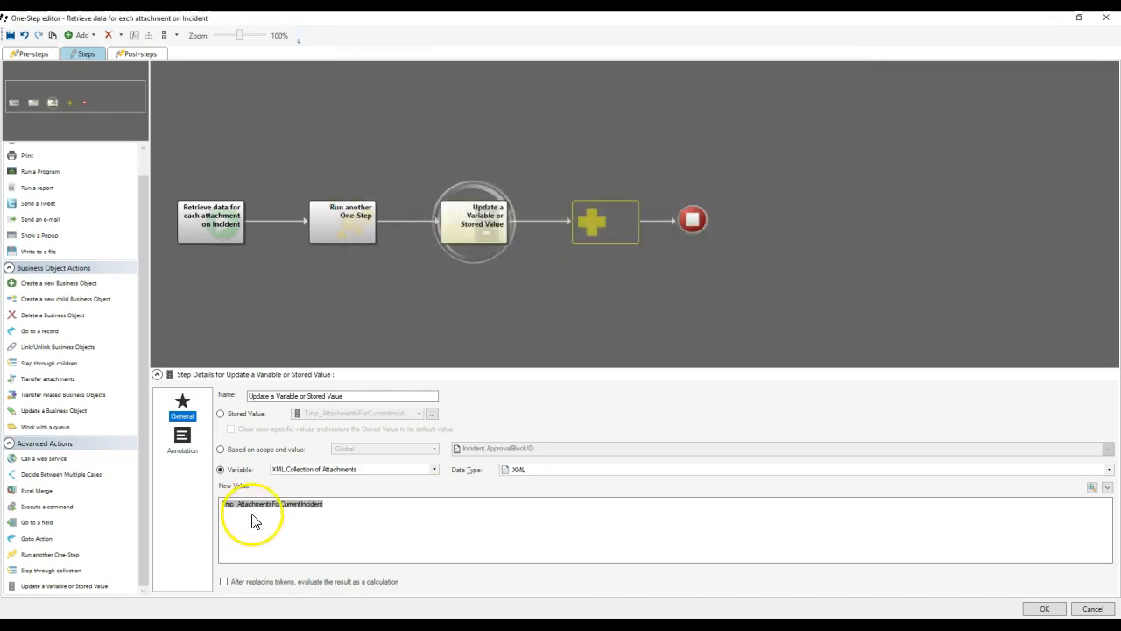
{"action": "right_click", "coordinate": [300, 508]}
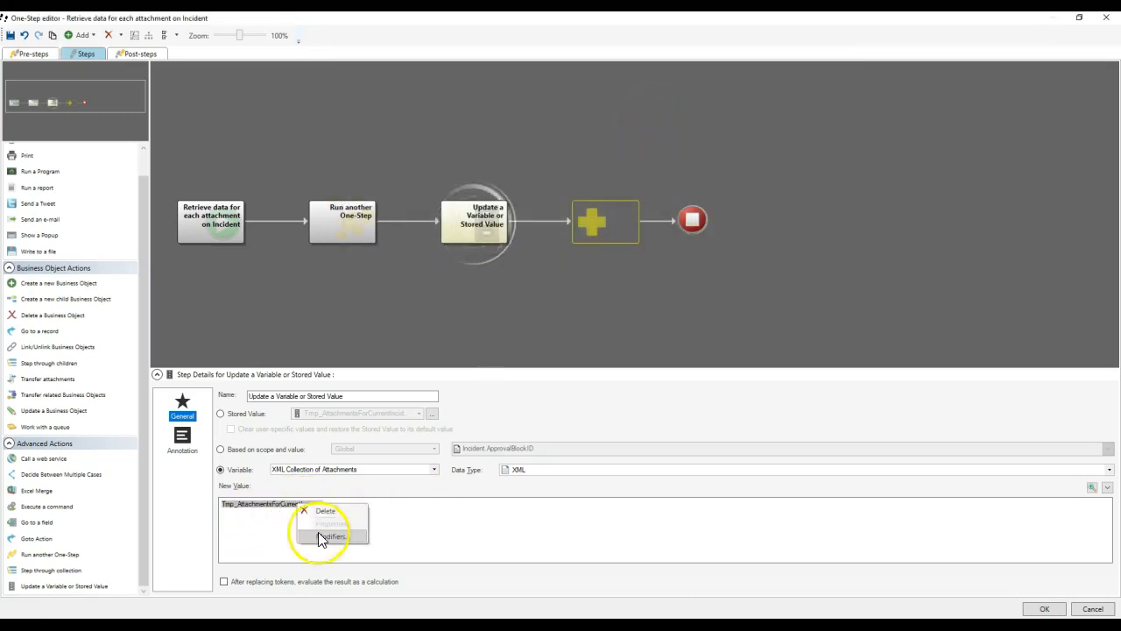
{"action": "left_click", "coordinate": [323, 538]}
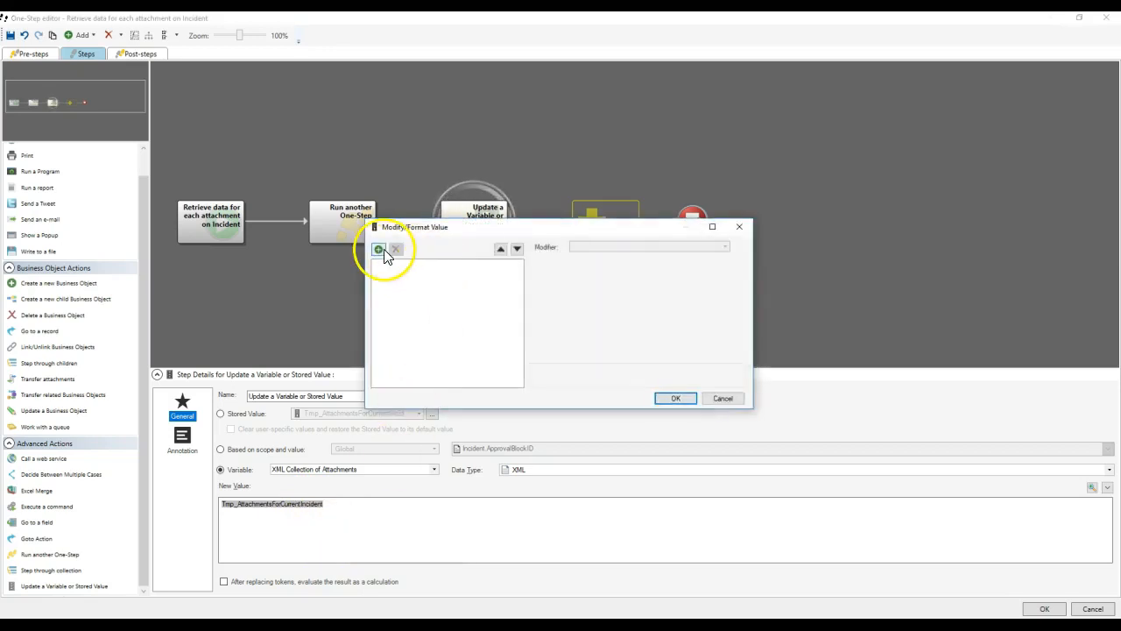
Add a Replace modifier turning &lt; into <.
{"action": "left_click", "coordinate": [379, 249]}
{"action": "left_click", "coordinate": [638, 246]}
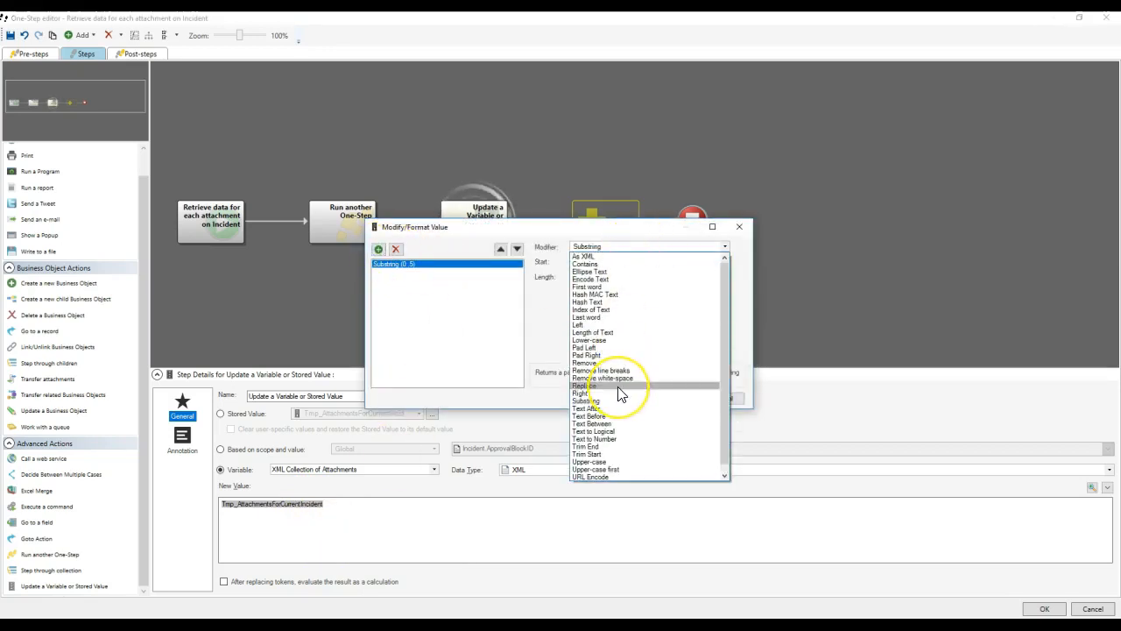
{"action": "scroll", "coordinate": [620, 394], "scroll_direction": "up", "scroll_amount": 1}
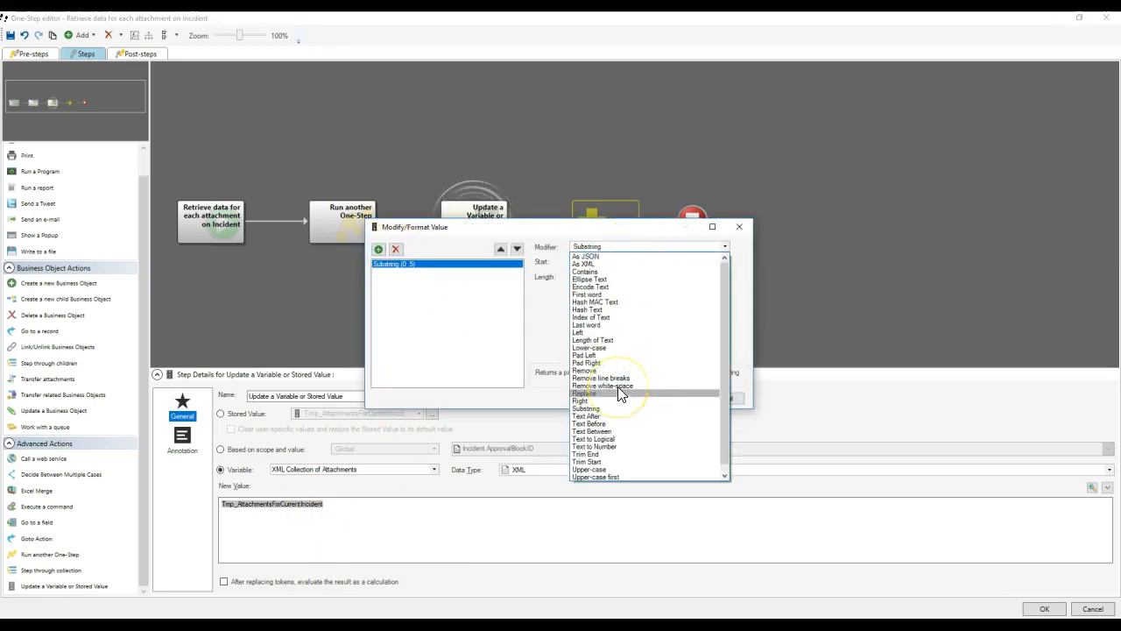
{"action": "left_click", "coordinate": [607, 287]}
{"action": "left_click", "coordinate": [605, 261]}
{"action": "left_click", "coordinate": [605, 258]}
{"action": "left_click", "coordinate": [605, 248]}
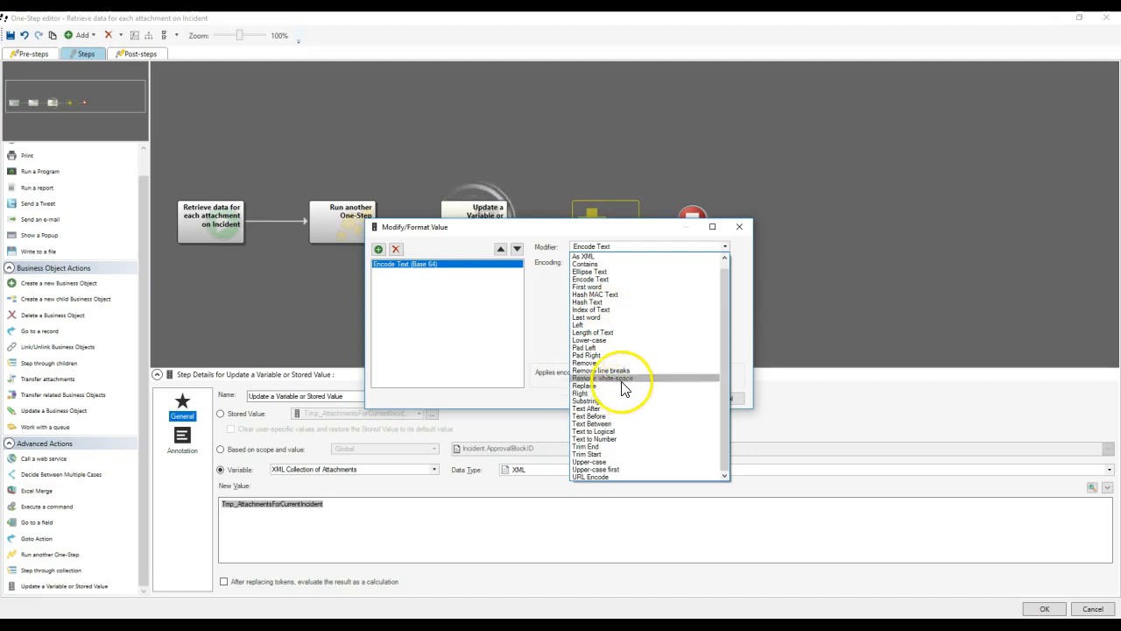
{"action": "scroll", "coordinate": [625, 272], "scroll_direction": "up", "scroll_amount": 1}
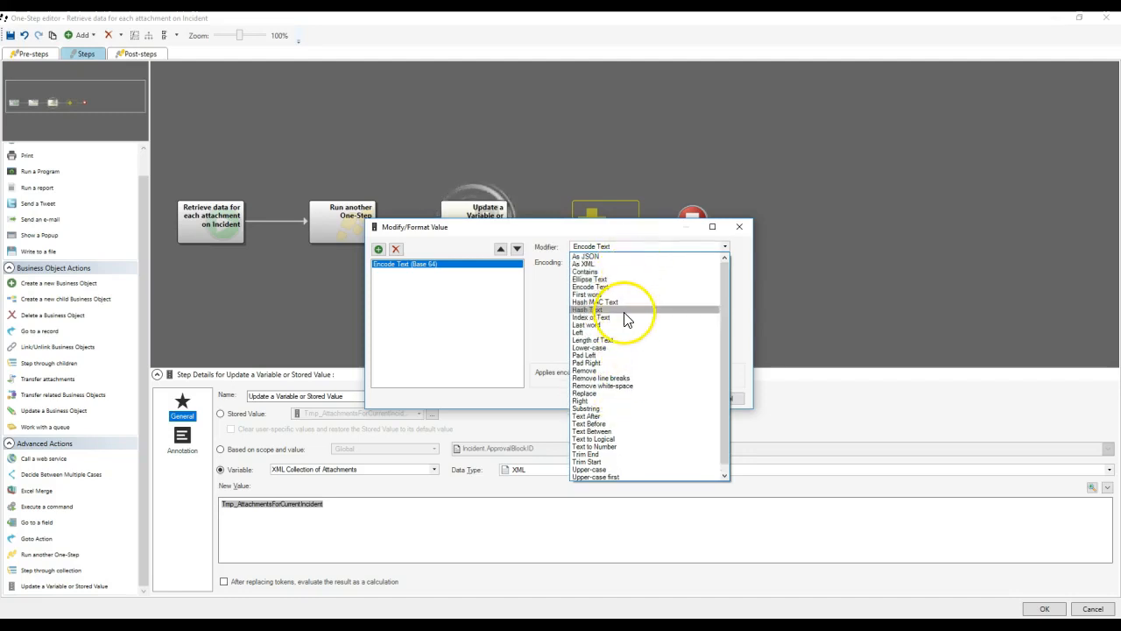
{"action": "left_click", "coordinate": [609, 393]}
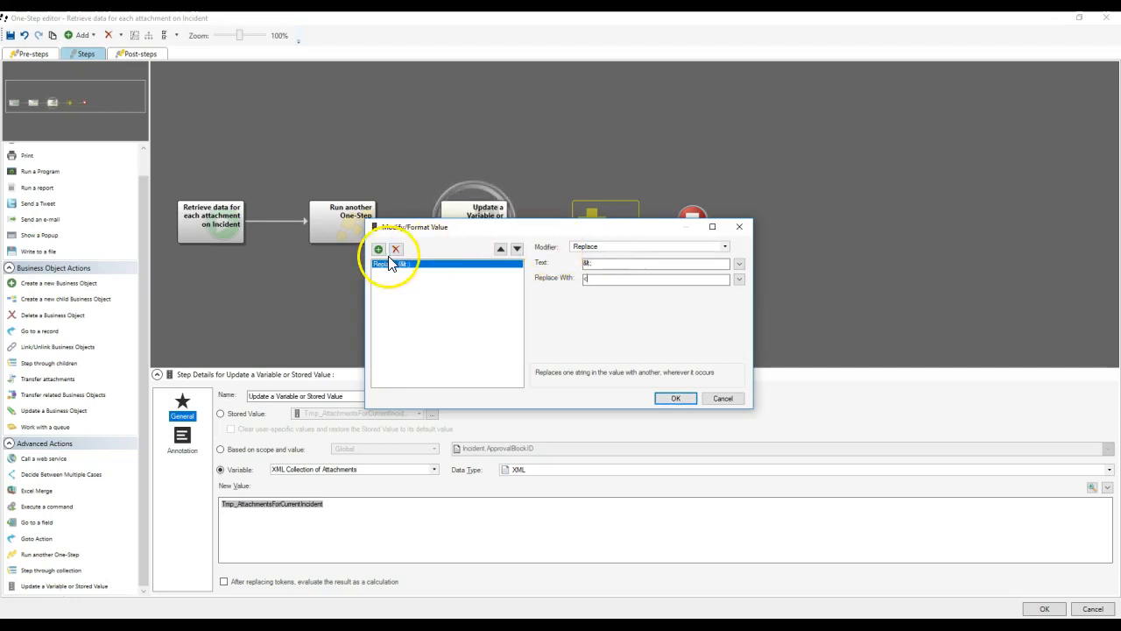
Add a second Replace modifier turning &gt; into >, and set the data type to XML Collection.
{"action": "left_click", "coordinate": [379, 250]}
{"action": "left_click", "coordinate": [622, 247]}
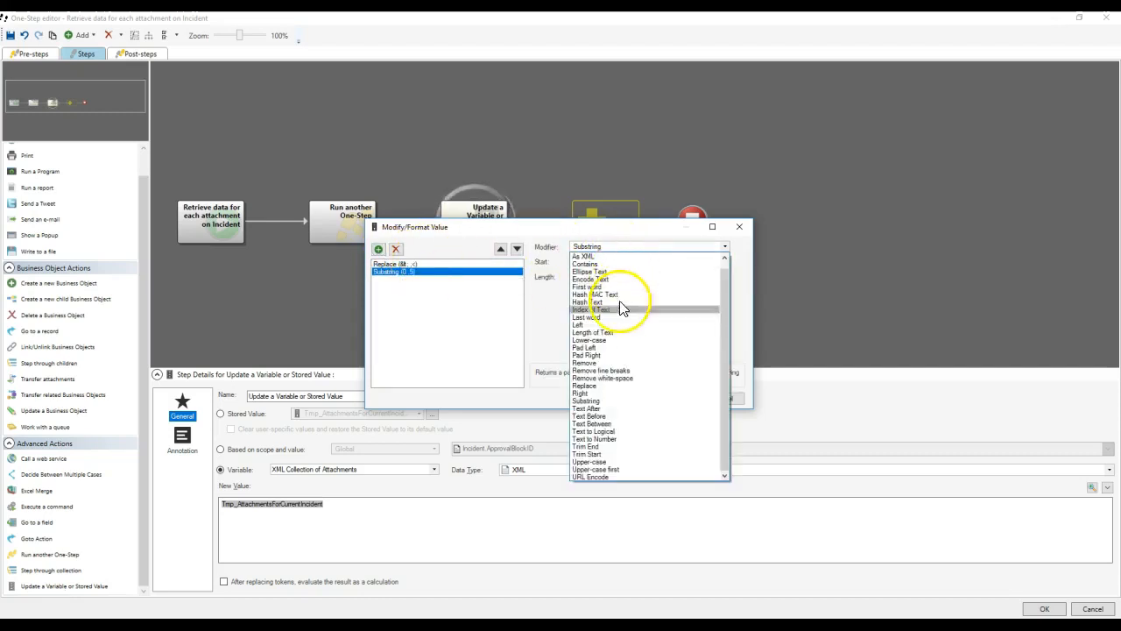
{"action": "left_click", "coordinate": [613, 386]}
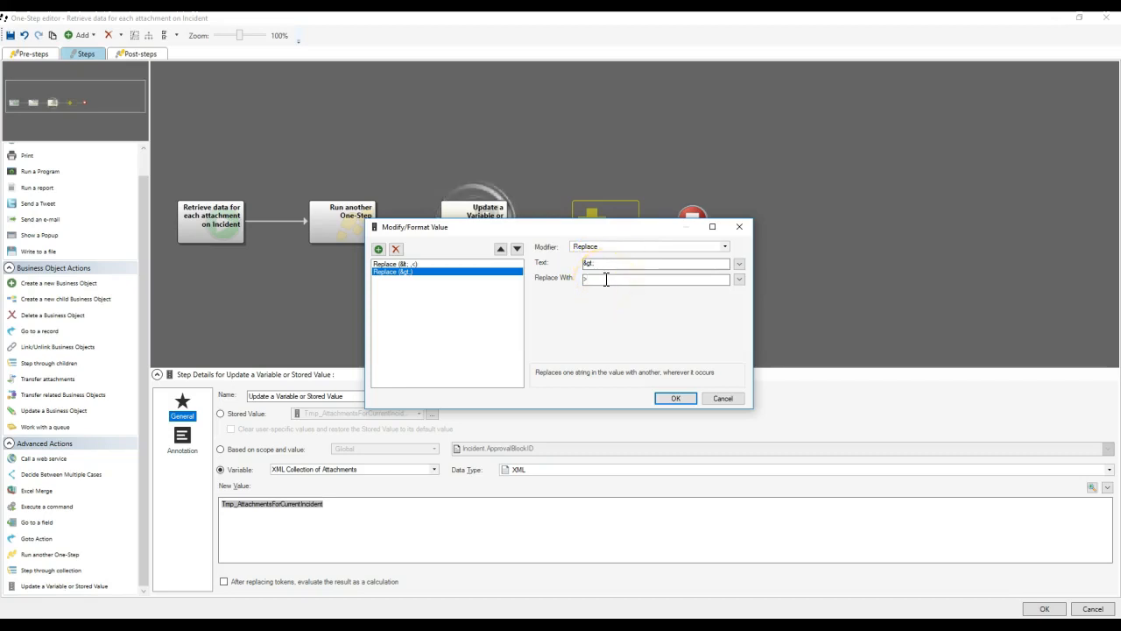
{"action": "left_click", "coordinate": [670, 400]}
{"action": "left_click", "coordinate": [596, 470]}
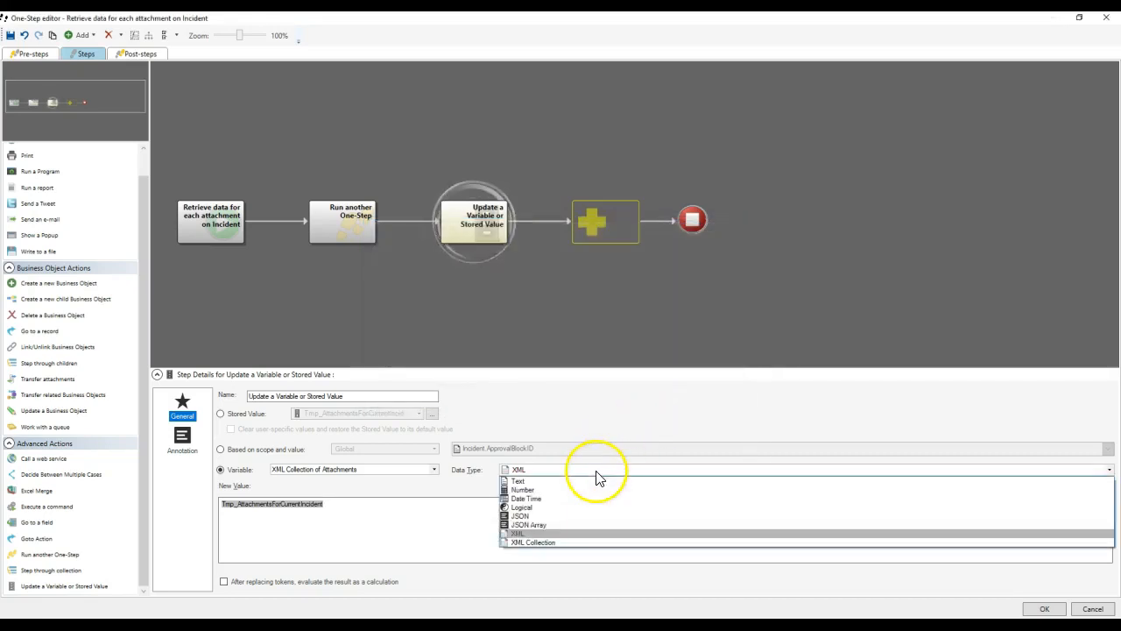
{"action": "left_click", "coordinate": [537, 542]}
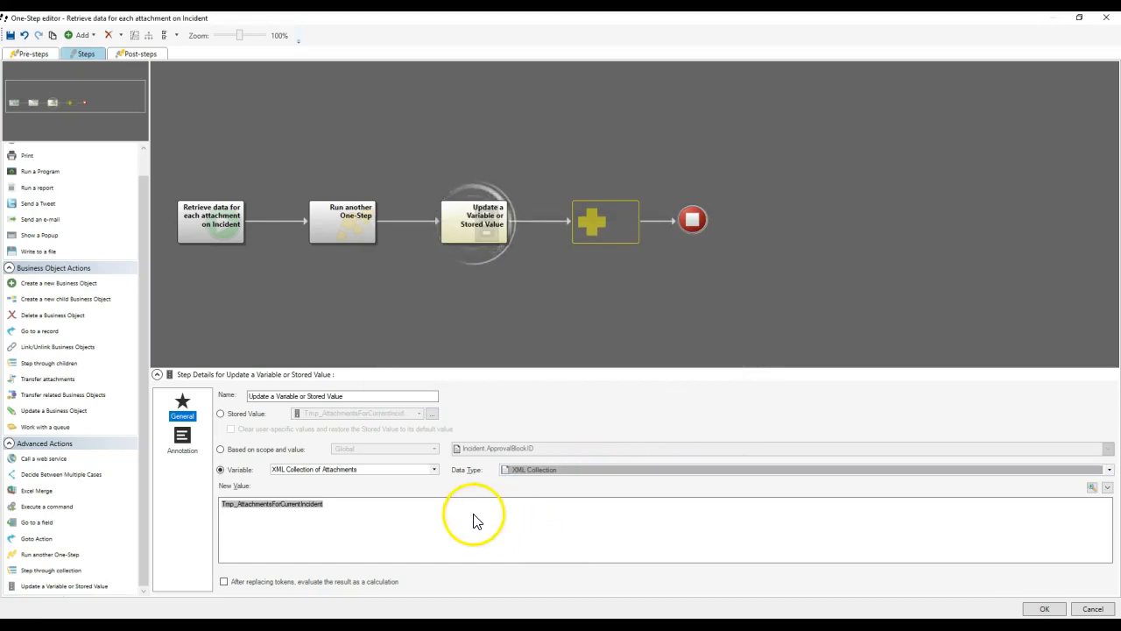
Add a Step through collection over XML Collection of Attachments with item name 'Current Attachment'.
{"action": "left_click_drag", "start_coordinate": [76, 570], "coordinate": [598, 217]}
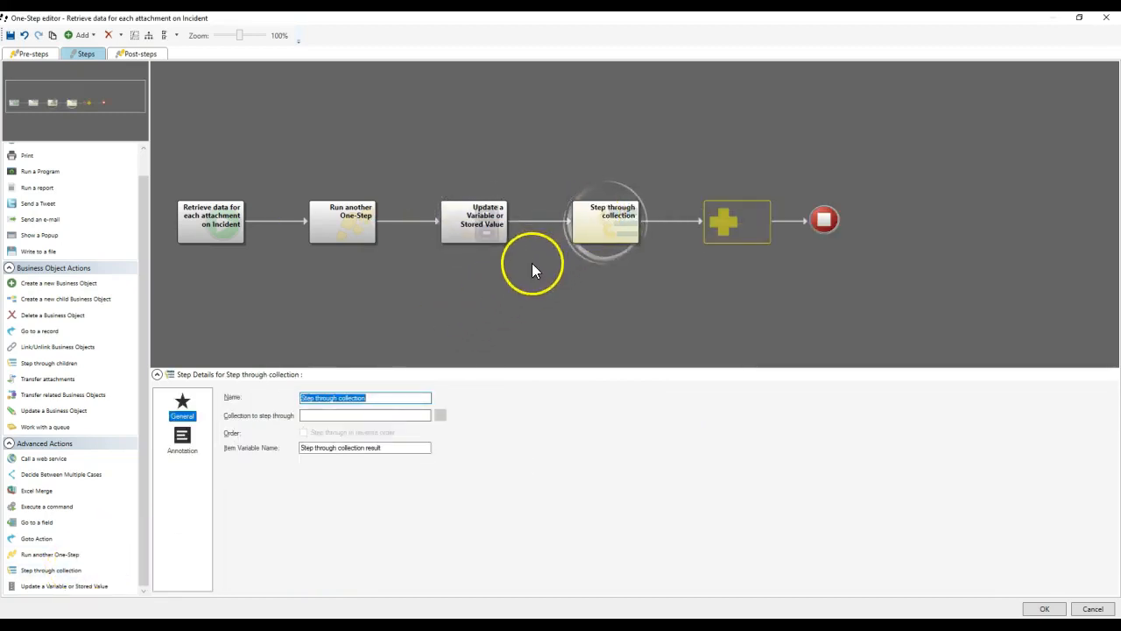
{"action": "left_click", "coordinate": [364, 414]}
{"action": "left_click", "coordinate": [362, 415]}
{"action": "scroll", "coordinate": [399, 429], "scroll_direction": "down", "scroll_amount": 10}
{"action": "double_click", "coordinate": [410, 569]}
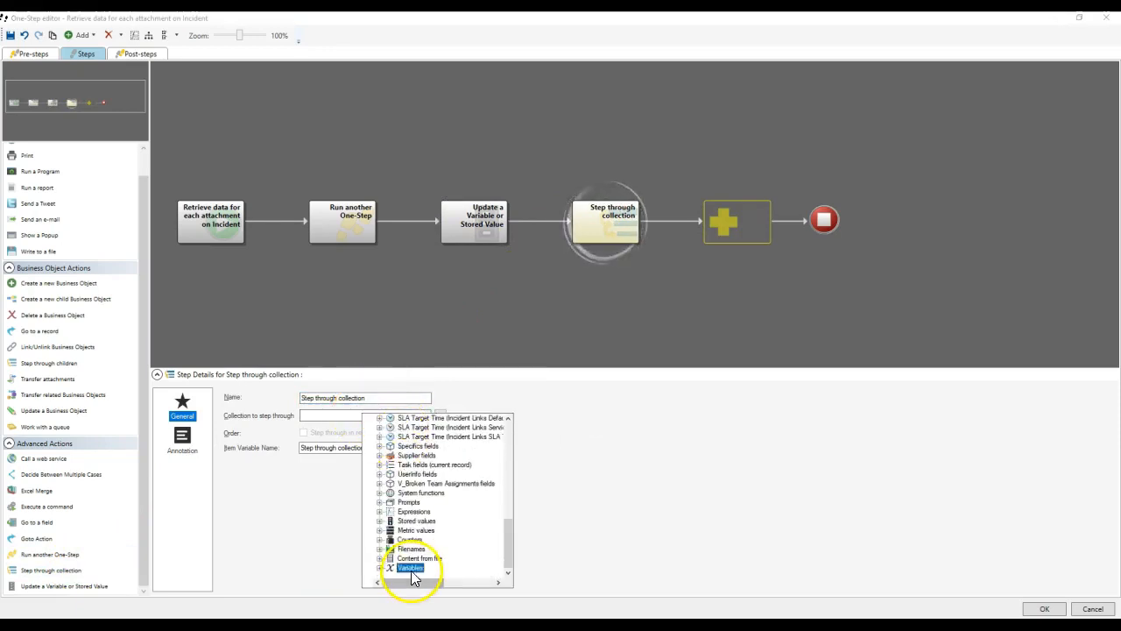
{"action": "left_click", "coordinate": [435, 531]}
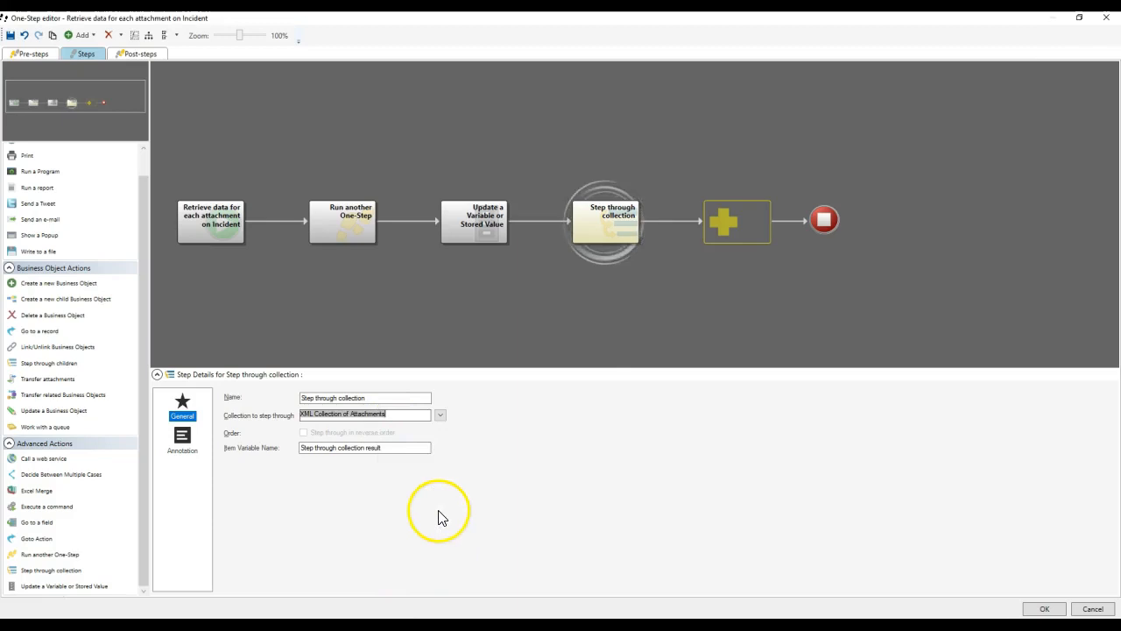
{"action": "left_click", "coordinate": [406, 448]}
{"action": "type", "text": "Curren"}
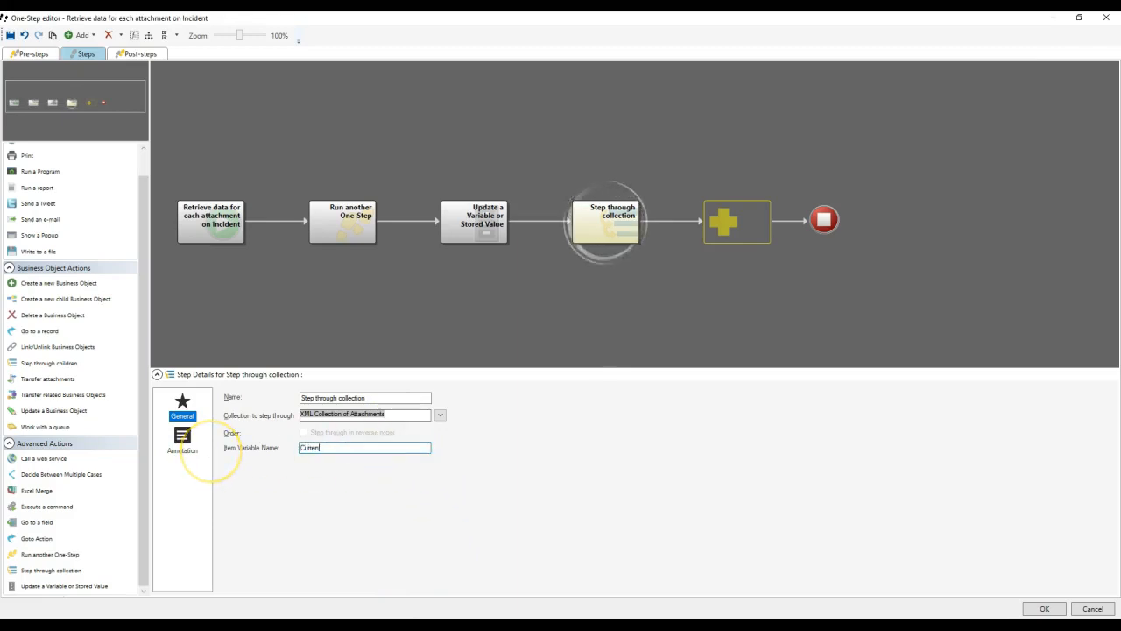
{"action": "type", "text": "t Attachment"}
{"action": "left_click", "coordinate": [618, 222]}
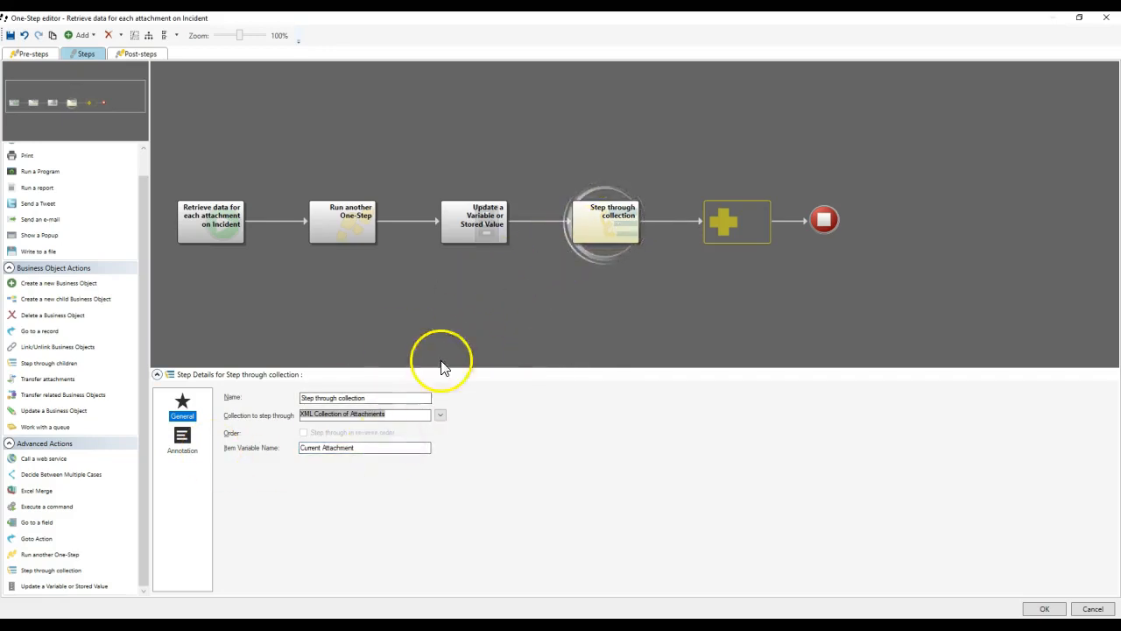
Rename the loop to Step through Attachments and add a Show a Popup step inside it.
{"action": "double_click", "coordinate": [394, 398]}
{"action": "type", "text": "Attachments"}
{"action": "double_click", "coordinate": [598, 212]}
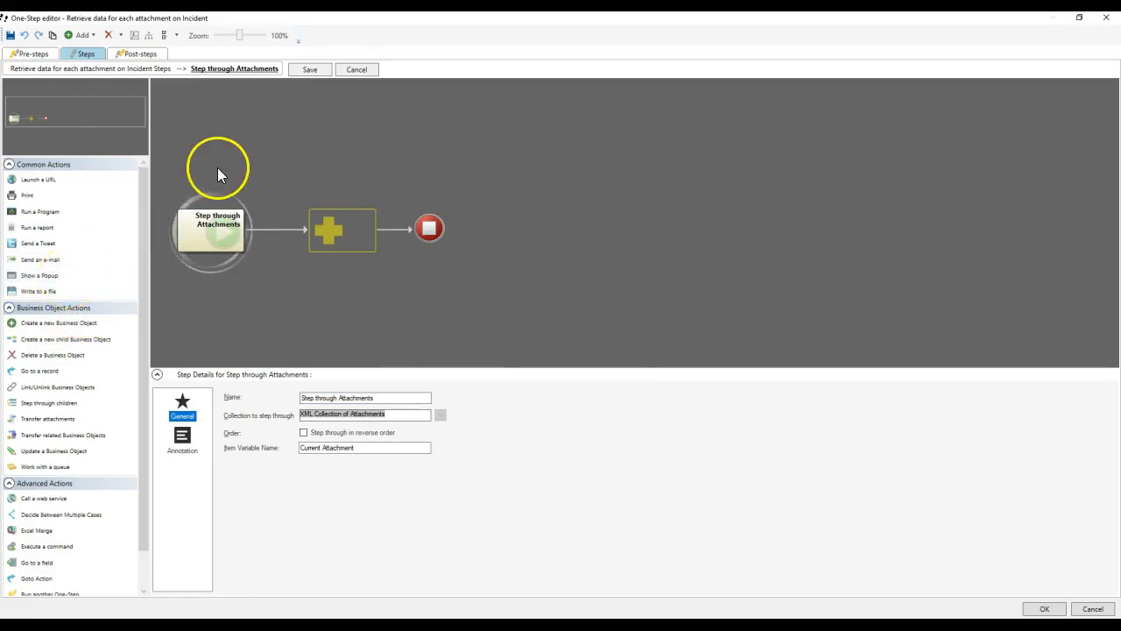
{"action": "left_click_drag", "start_coordinate": [50, 275], "coordinate": [335, 232]}
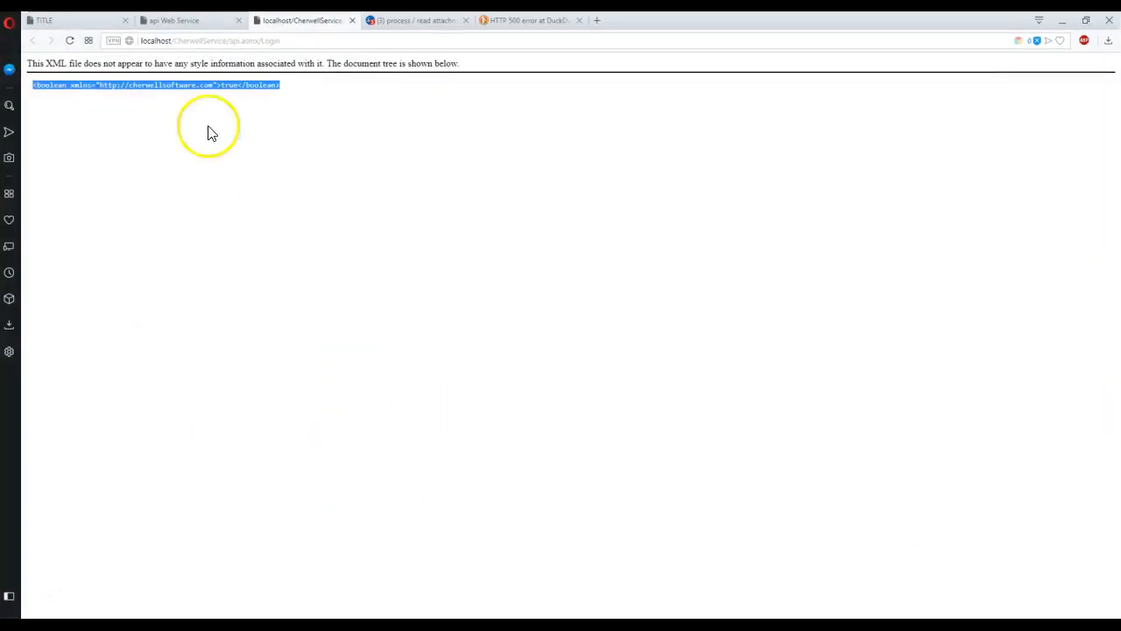
Search the Cherwell Web Services PDF for 'attachments', read through the methods, then minimize Opera.
{"action": "left_click", "coordinate": [96, 19]}
{"action": "scroll", "coordinate": [366, 245], "scroll_direction": "down", "scroll_amount": 3}
{"action": "scroll", "coordinate": [366, 245], "scroll_direction": "down", "scroll_amount": 6}
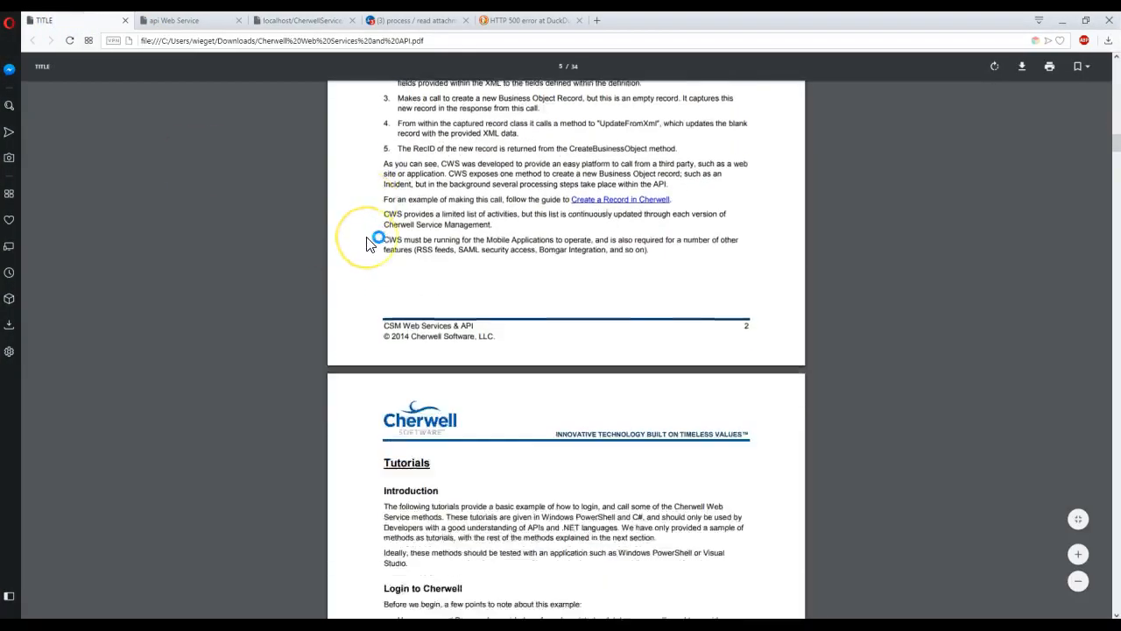
{"action": "key", "text": "ctrl+f"}
{"action": "type", "text": "attachment"}
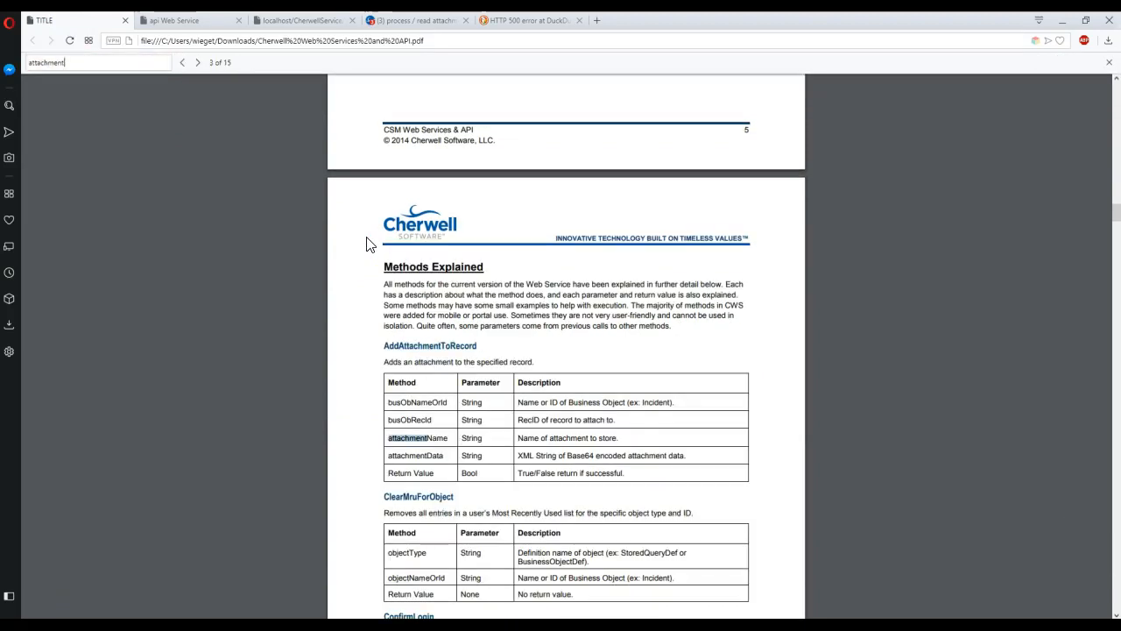
{"action": "type", "text": "s"}
{"action": "key", "text": "Return"}
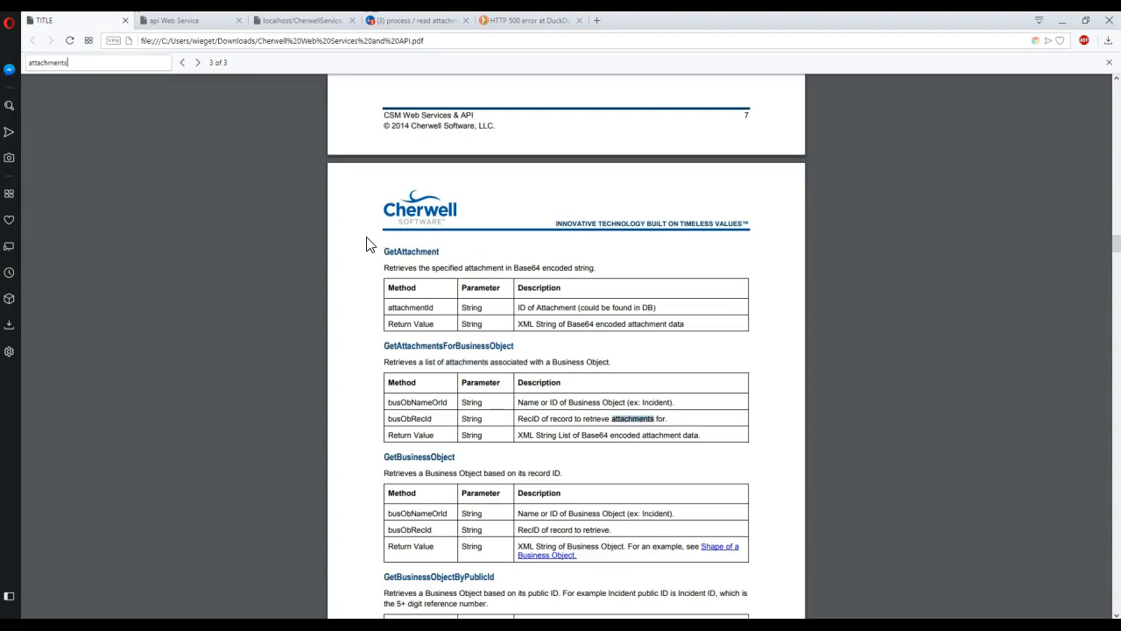
{"action": "scroll", "coordinate": [361, 263], "scroll_direction": "down", "scroll_amount": 1}
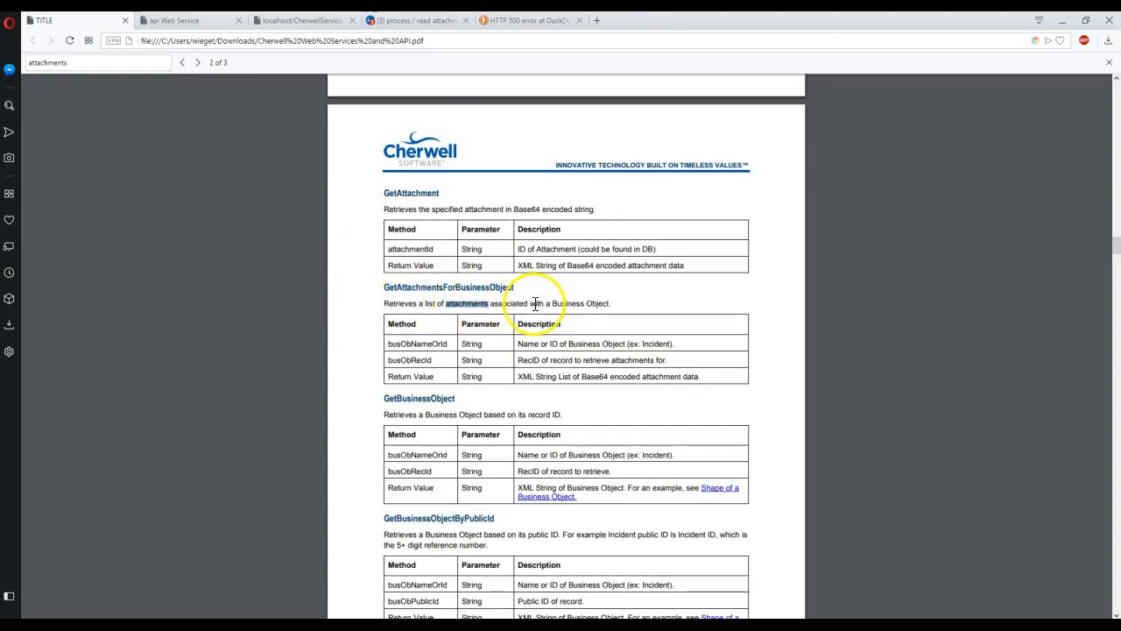
{"action": "scroll", "coordinate": [500, 349], "scroll_direction": "down", "scroll_amount": 12}
{"action": "scroll", "coordinate": [500, 343], "scroll_direction": "down", "scroll_amount": 20}
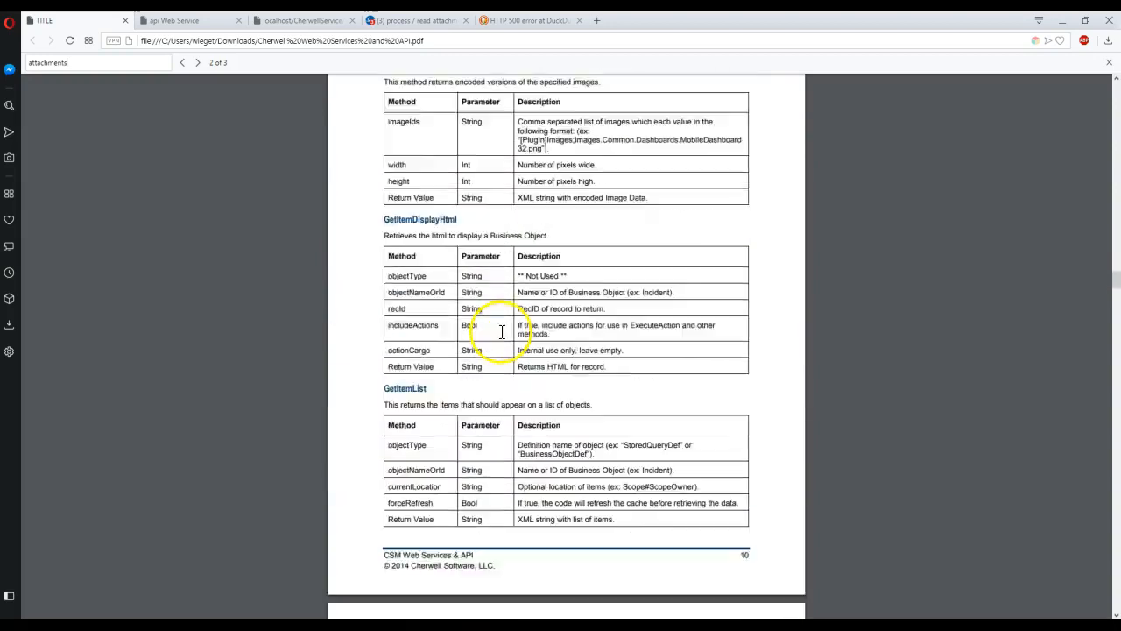
{"action": "scroll", "coordinate": [502, 326], "scroll_direction": "down", "scroll_amount": 20}
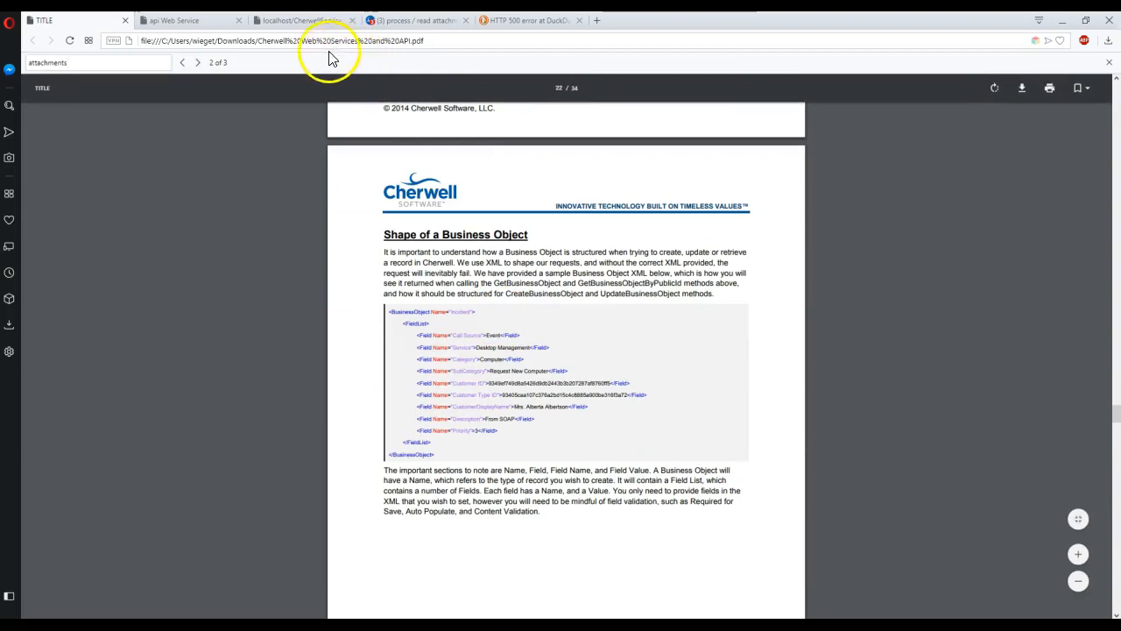
{"action": "left_click", "coordinate": [1061, 20]}
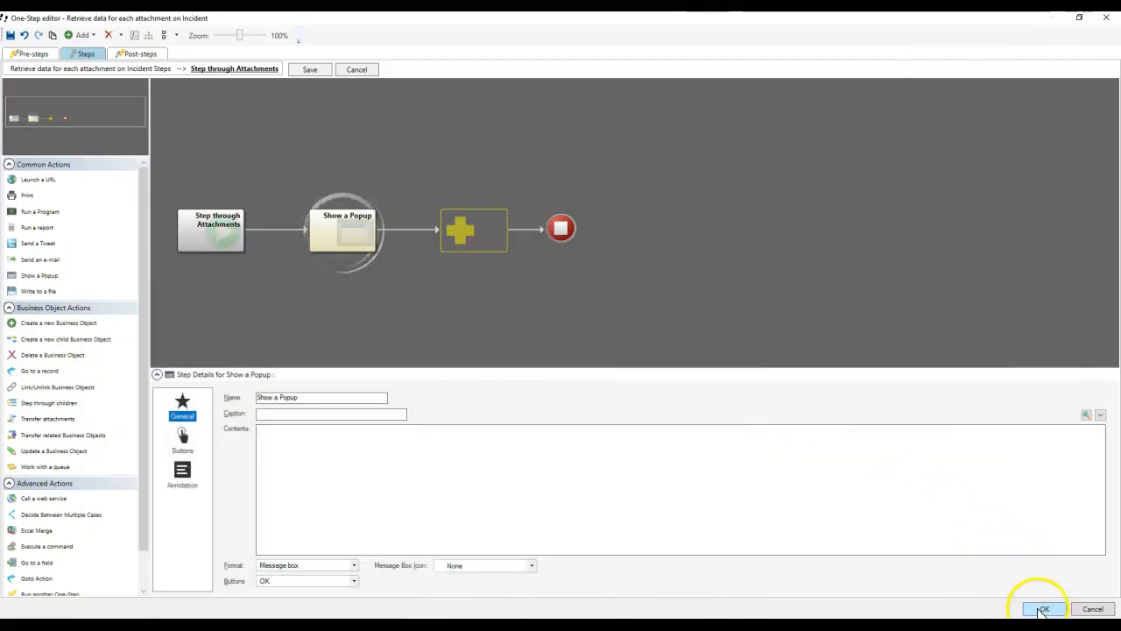
Save the One-Step, run Get Attachments For Incident, and select the returned attachments XML.
{"action": "left_click", "coordinate": [1044, 608]}
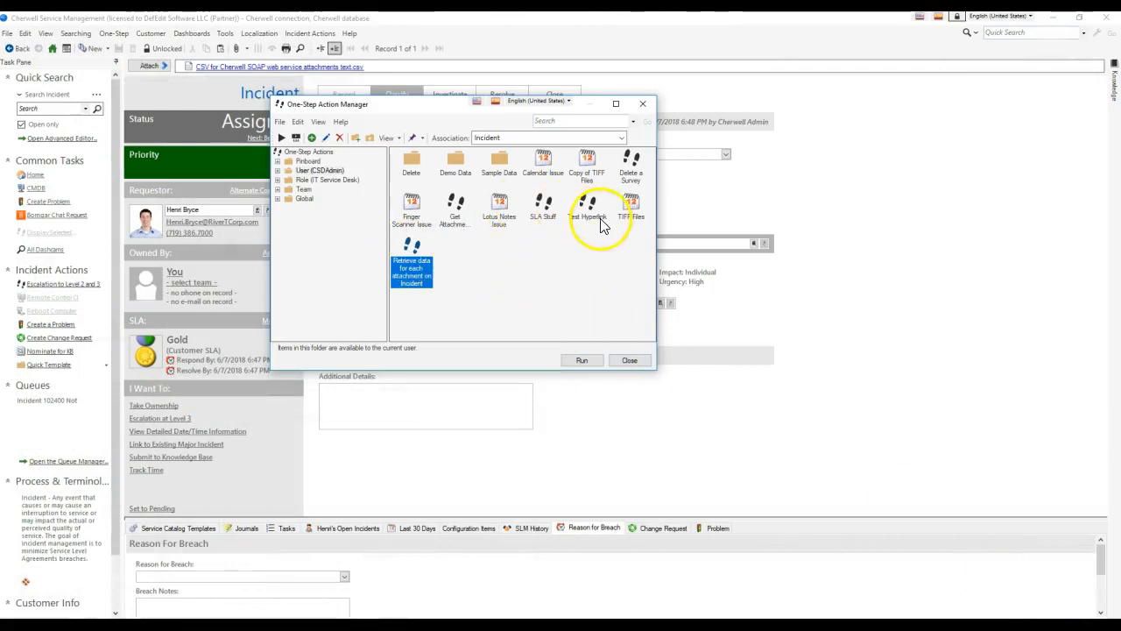
{"action": "double_click", "coordinate": [456, 210]}
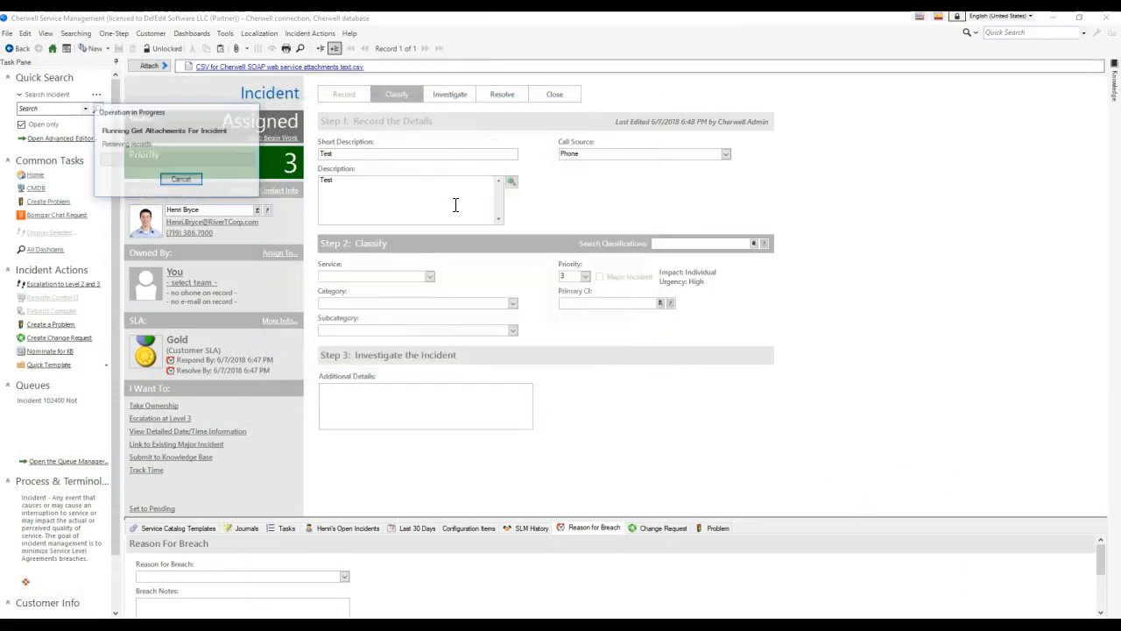
{"action": "left_click_drag", "start_coordinate": [424, 219], "coordinate": [419, 219]}
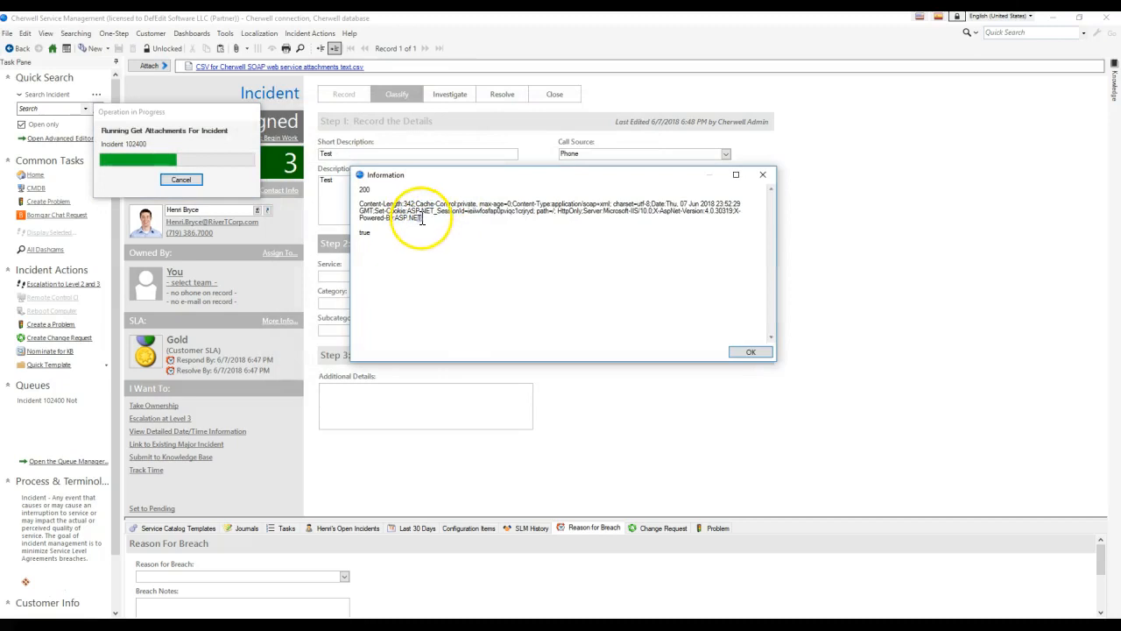
{"action": "left_click", "coordinate": [762, 354]}
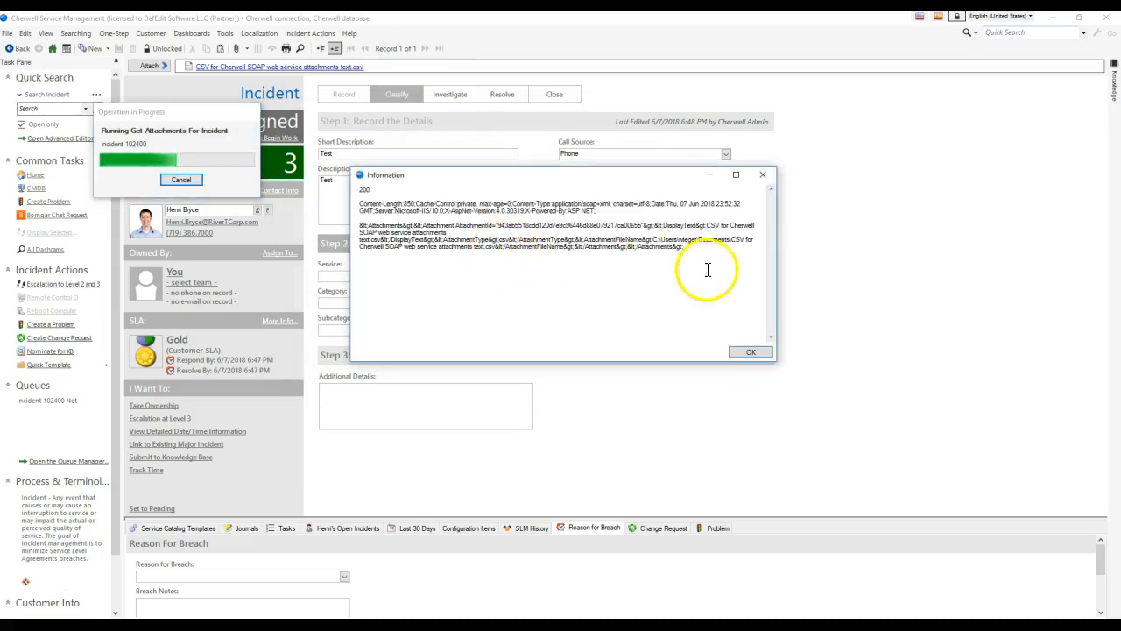
{"action": "left_click_drag", "start_coordinate": [677, 258], "coordinate": [360, 226]}
{"action": "key", "text": "ctrl+c"}
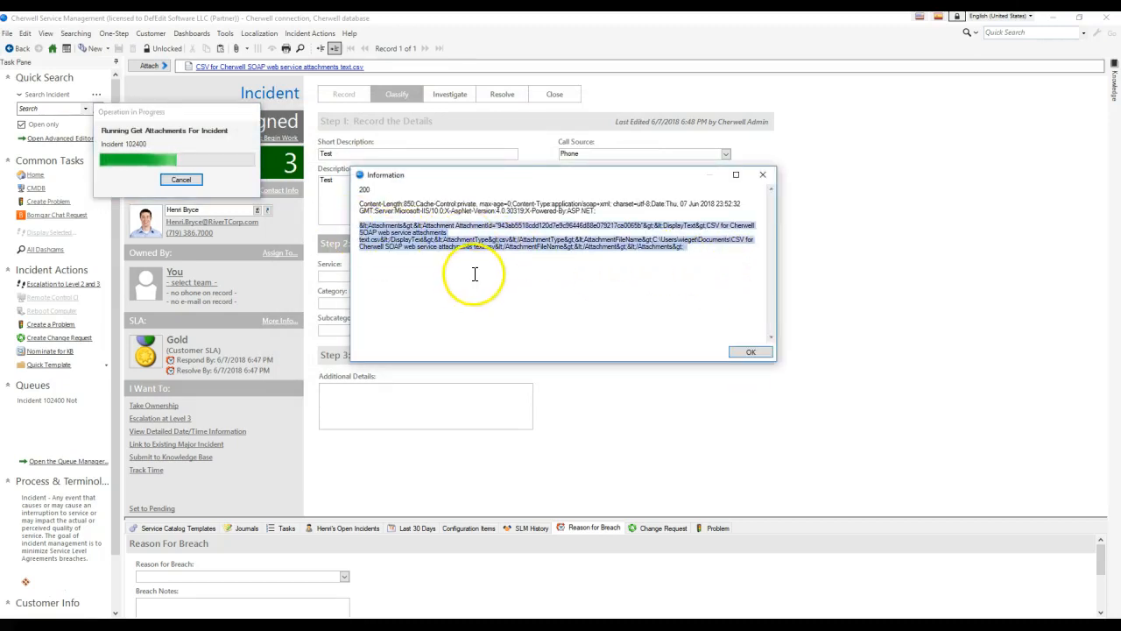
{"action": "key", "text": "super"}
Launch Notepad++, paste the still-encoded attachments XML into the empty tab, and bring up Replace.
{"action": "type", "text": "notepad"}
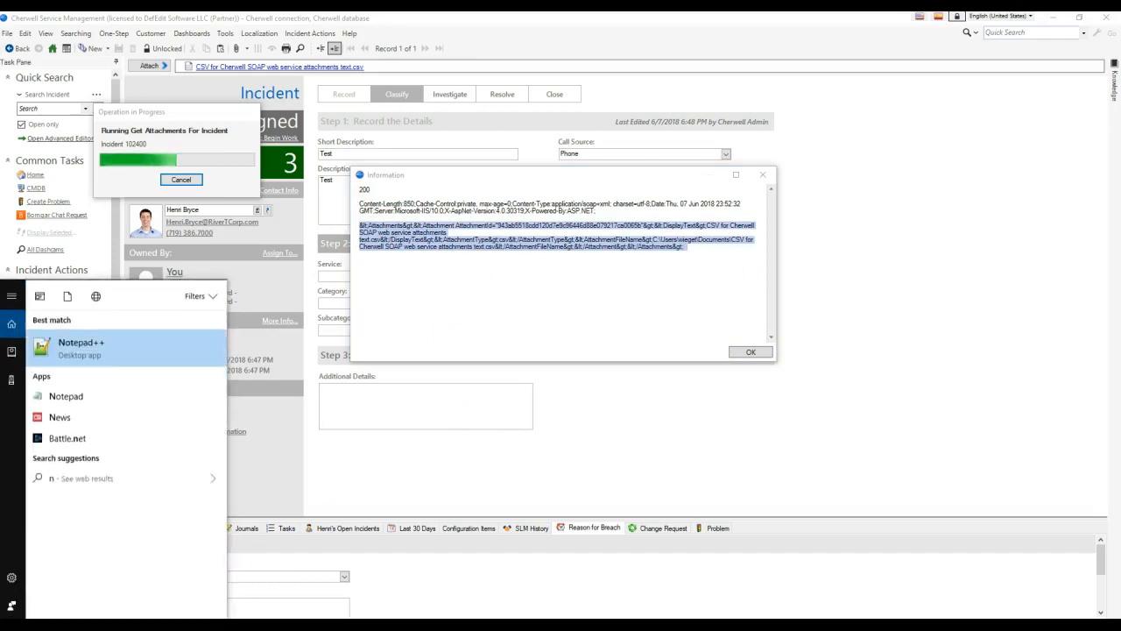
{"action": "key", "text": "Return"}
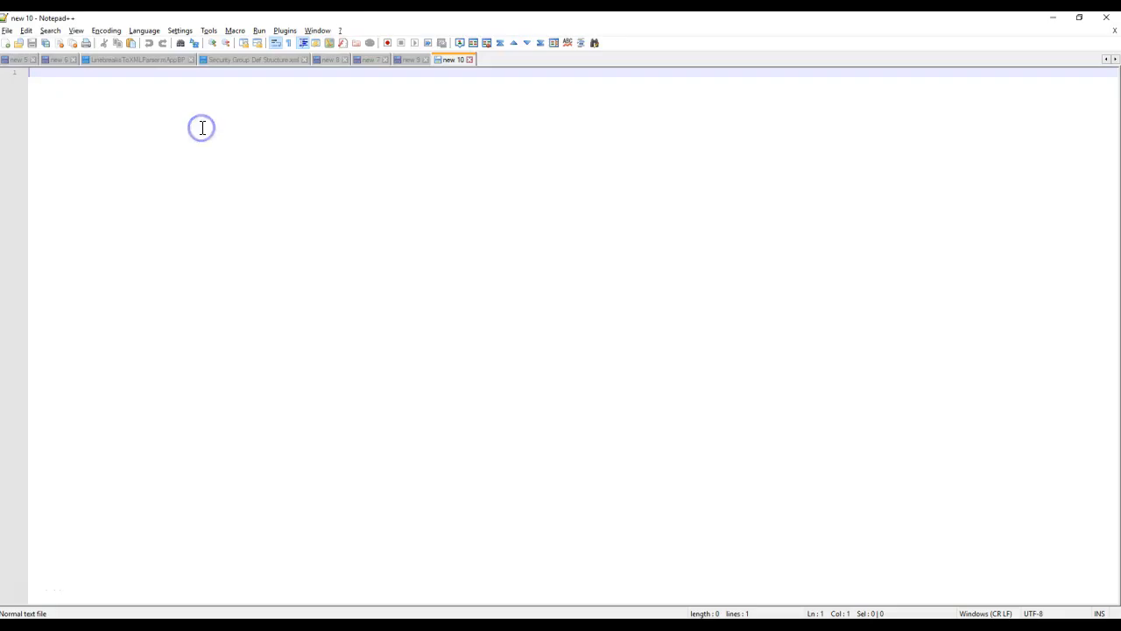
{"action": "key", "text": "ctrl+v"}
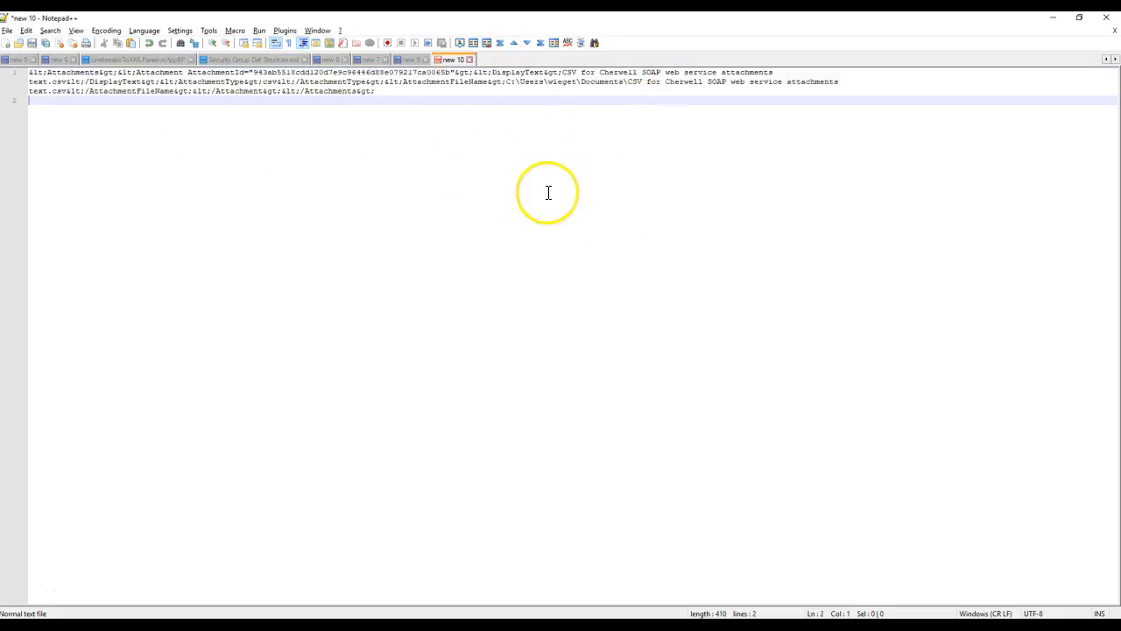
{"action": "left_click", "coordinate": [386, 91]}
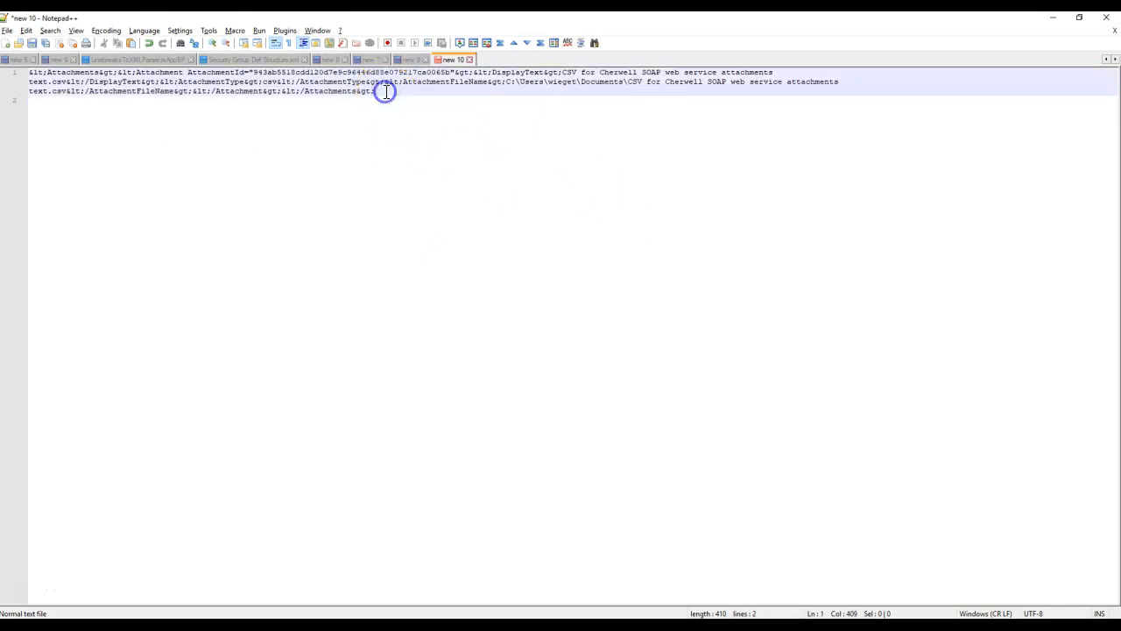
{"action": "key", "text": "ctrl+h"}
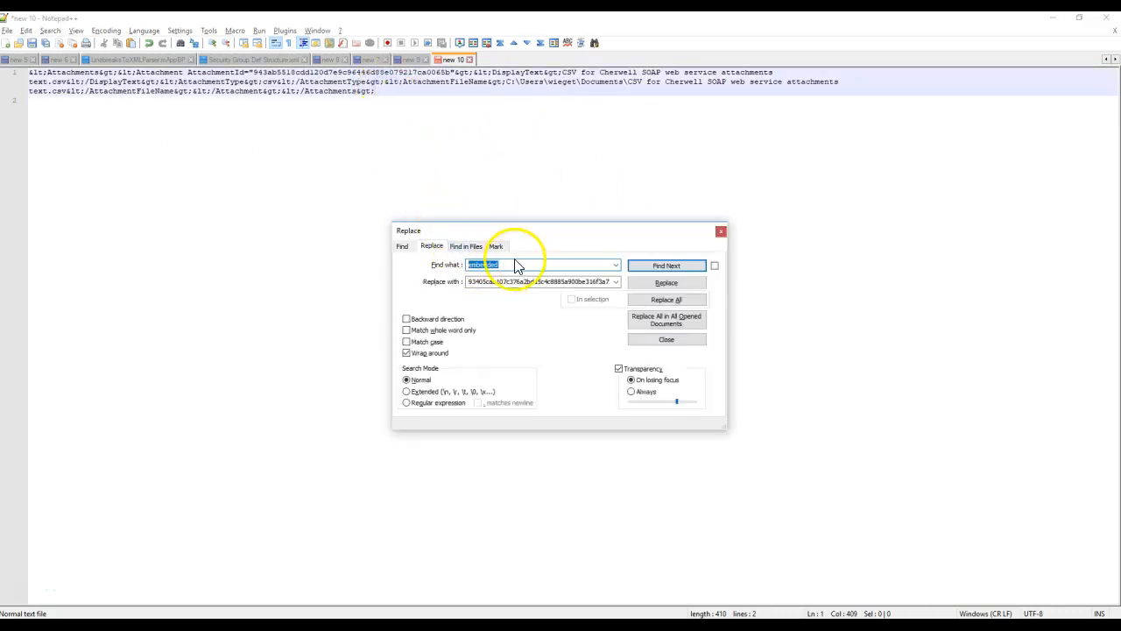
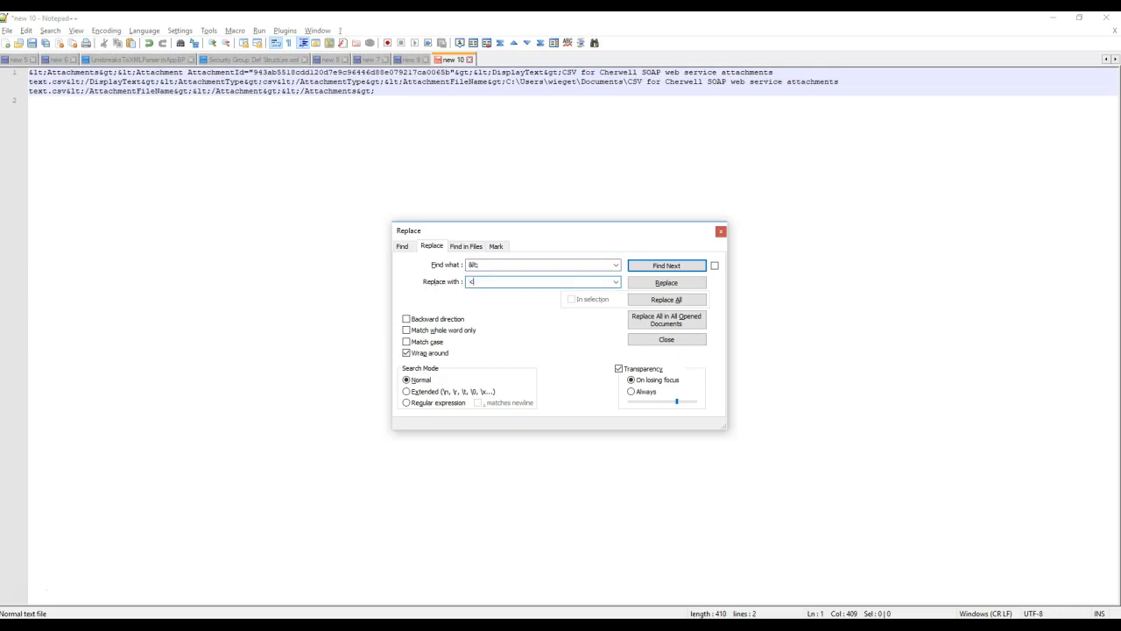
Replace All &lt; with < and all &gt; with > in the attachments XML.
{"action": "left_click", "coordinate": [680, 300]}
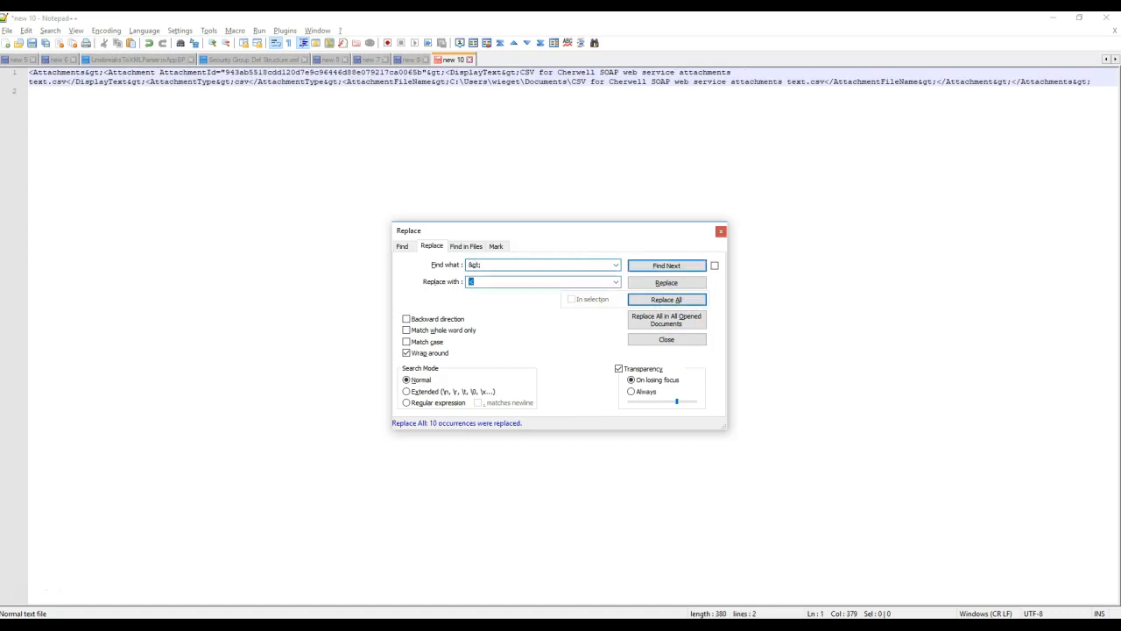
{"action": "left_click", "coordinate": [676, 300]}
Pretty-print the XML with line breaks via XML Tools, giving an 8-line Attachments tree.
{"action": "left_click", "coordinate": [721, 232]}
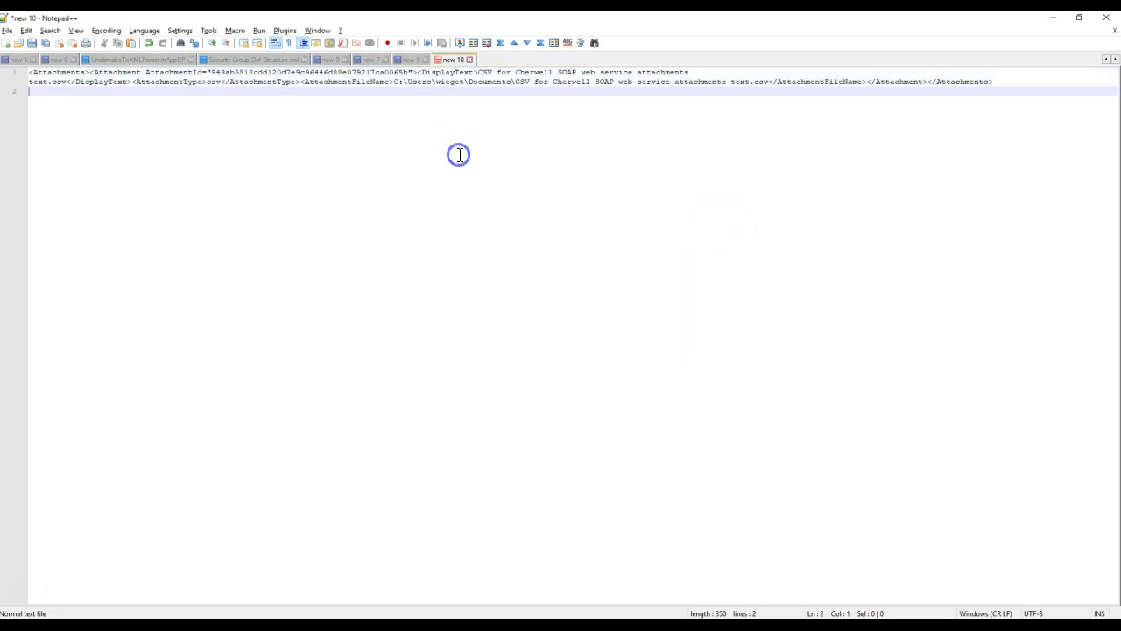
{"action": "left_click_drag", "start_coordinate": [1013, 80], "coordinate": [226, 70]}
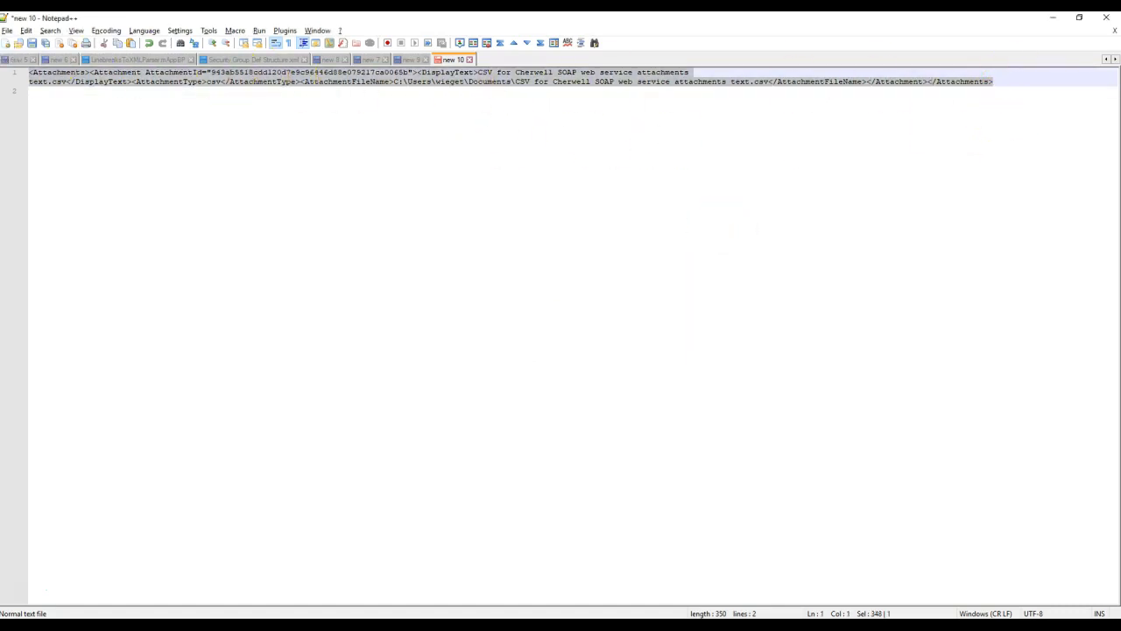
{"action": "left_click", "coordinate": [283, 187]}
{"action": "left_click", "coordinate": [276, 32]}
{"action": "left_click", "coordinate": [280, 29]}
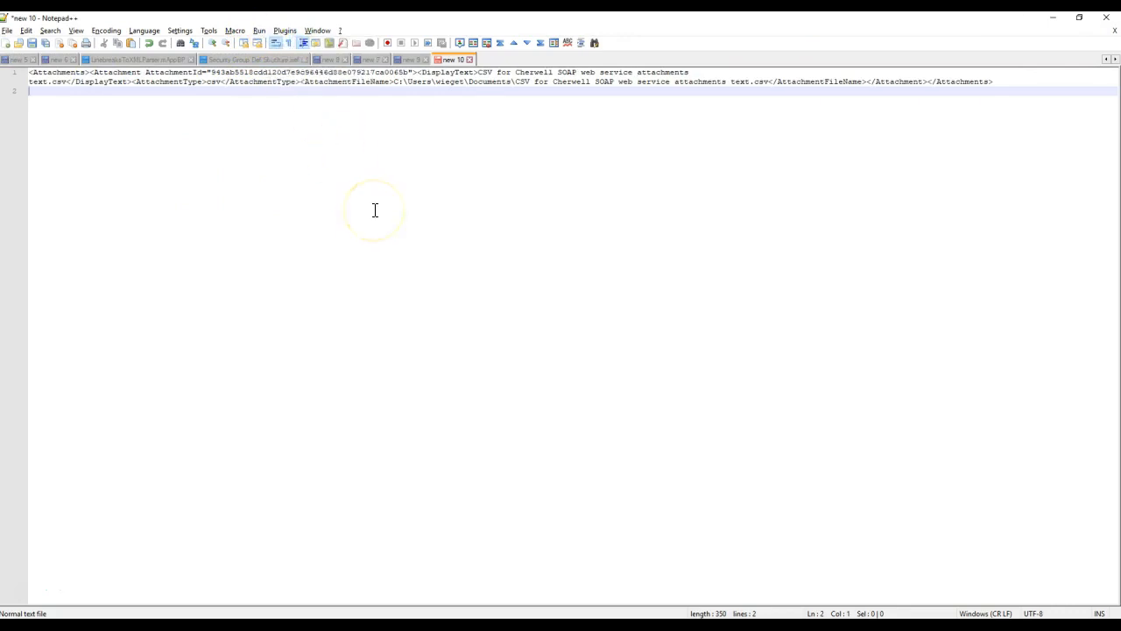
{"action": "key", "text": "ctrl+alt+shift+b"}
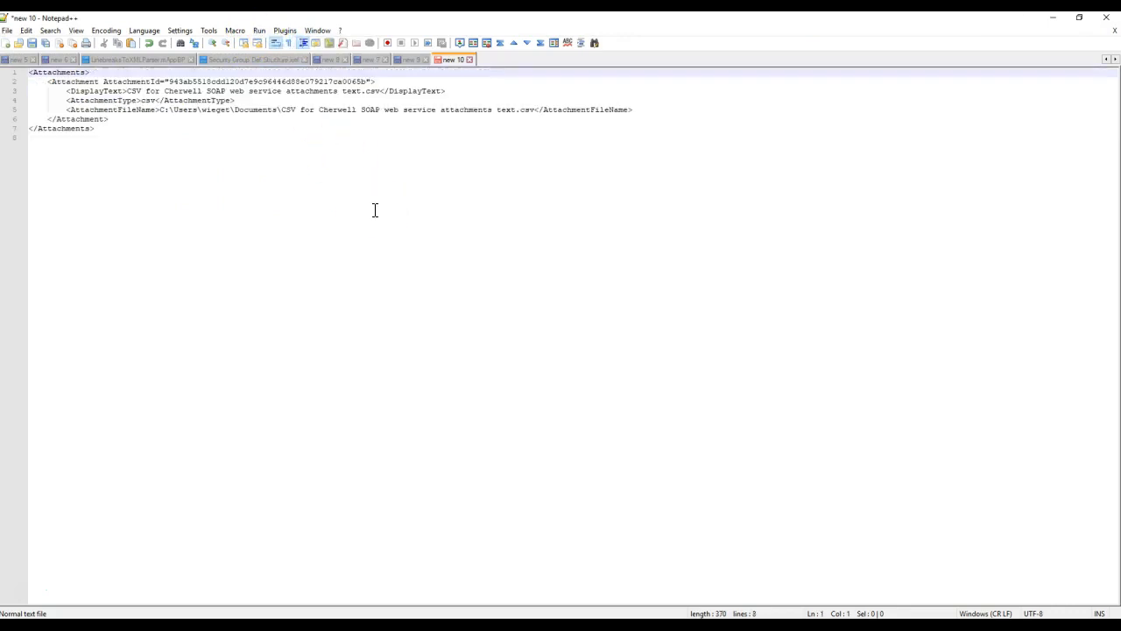
{"action": "left_click", "coordinate": [288, 32]}
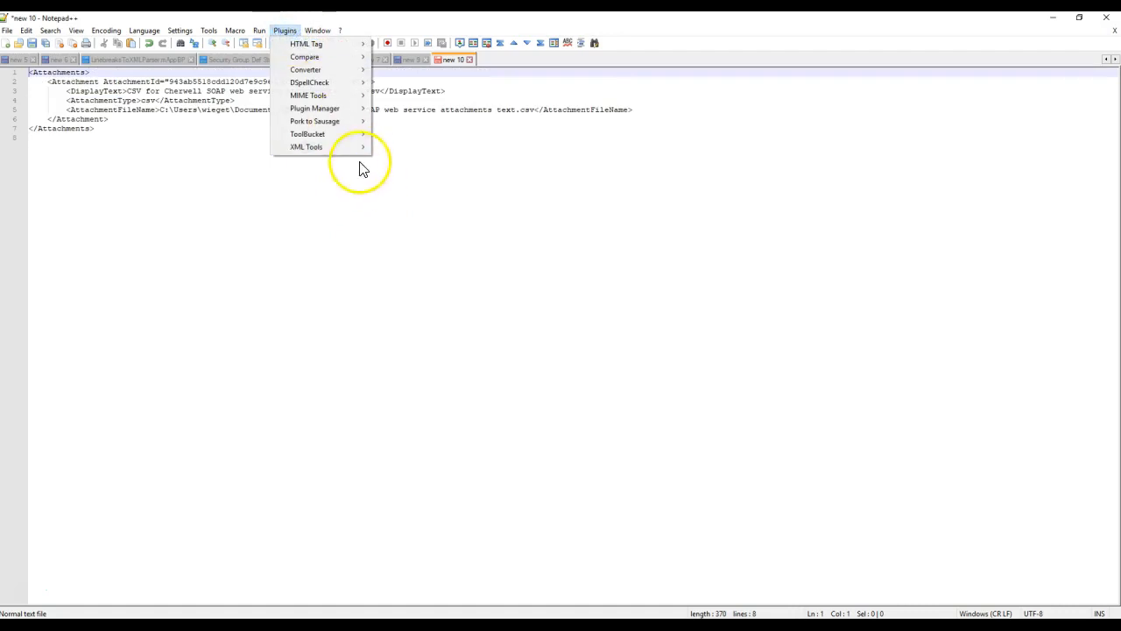
{"action": "mouse_move", "coordinate": [339, 146]}
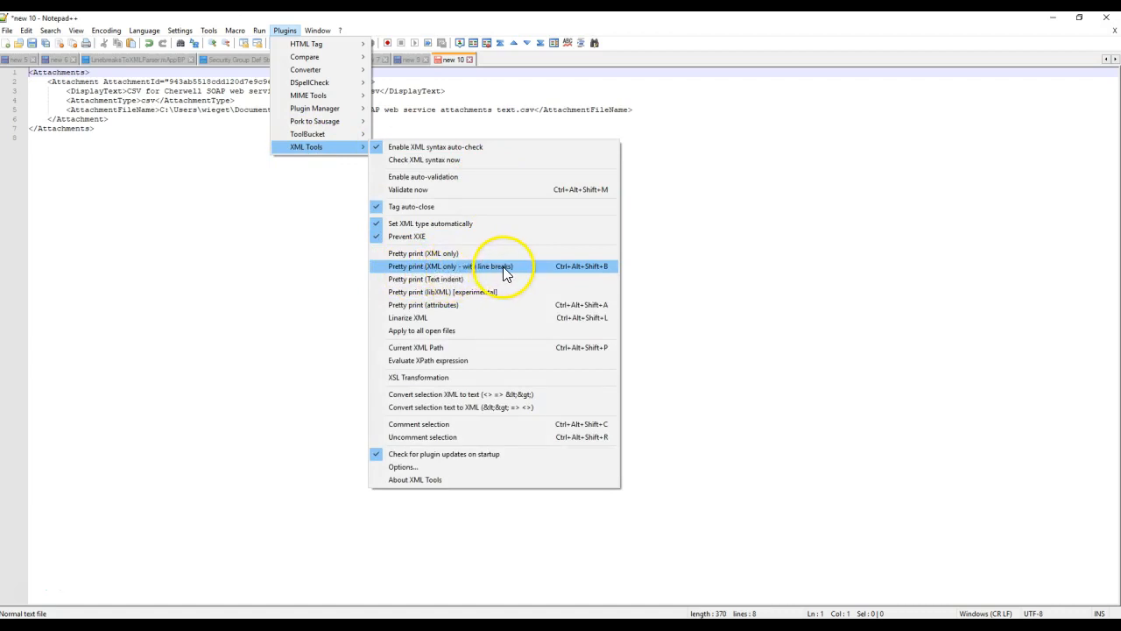
{"action": "left_click", "coordinate": [173, 121]}
{"action": "left_click_drag", "start_coordinate": [172, 130], "coordinate": [27, 73]}
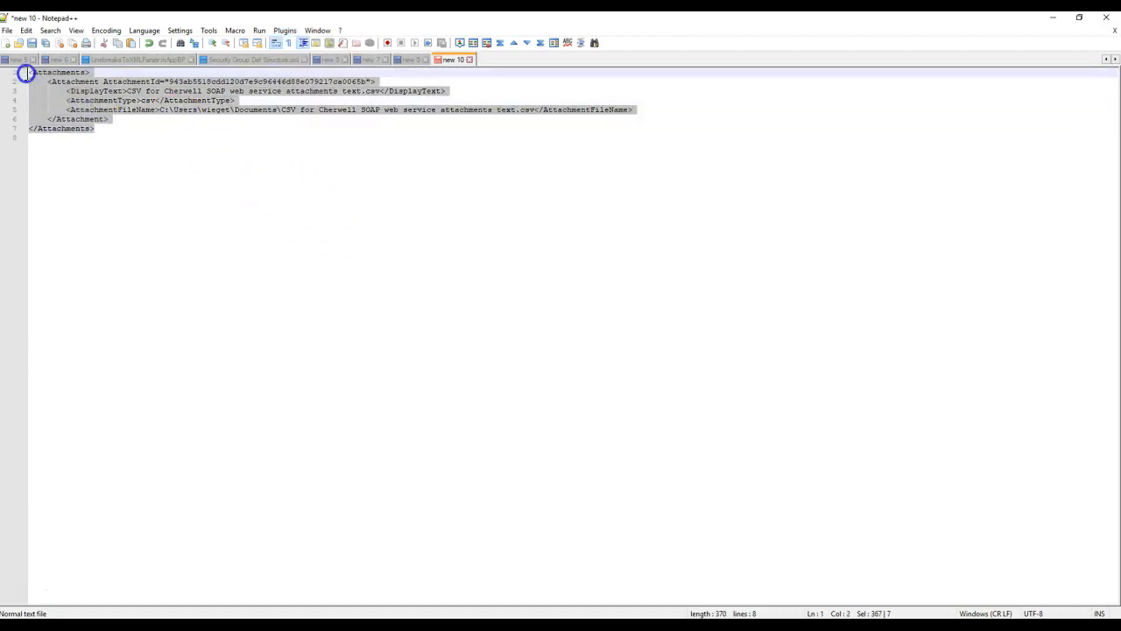
{"action": "left_click", "coordinate": [238, 182]}
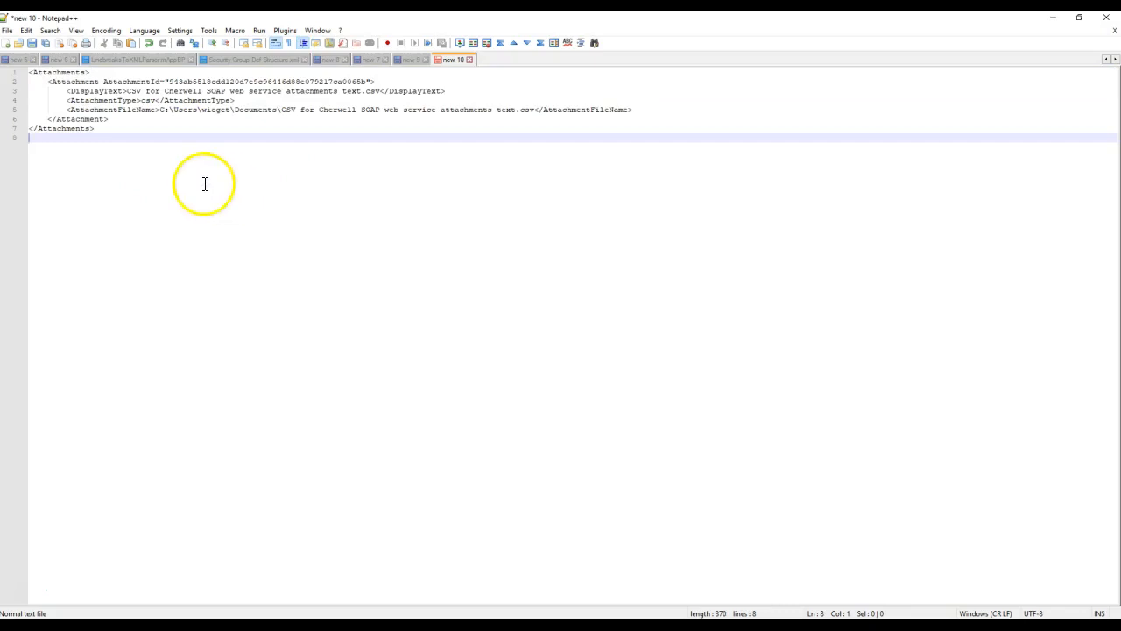
{"action": "double_click", "coordinate": [38, 74]}
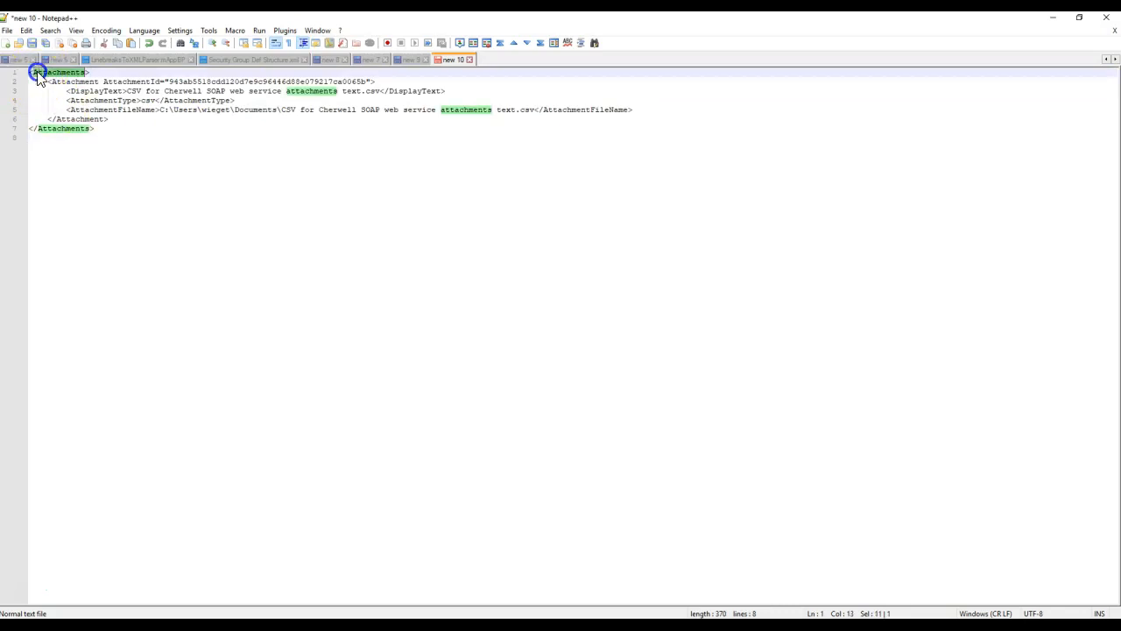
Inspect the Attachment element on lines 2–6, then return to Cherwell and dismiss the information message.
{"action": "left_click", "coordinate": [71, 82]}
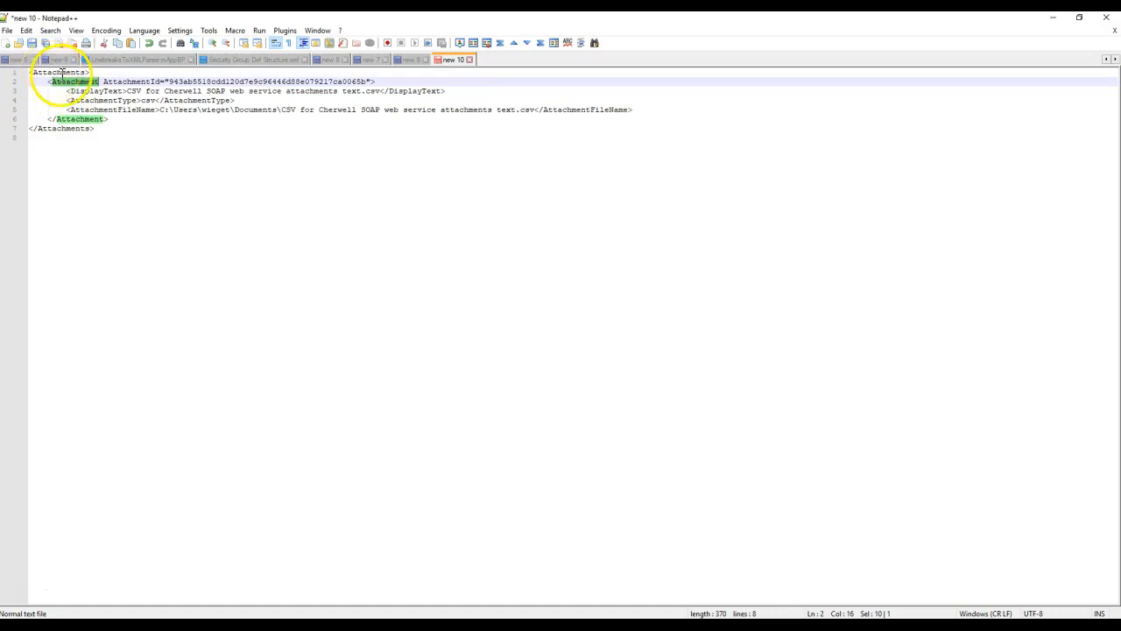
{"action": "left_click", "coordinate": [52, 80]}
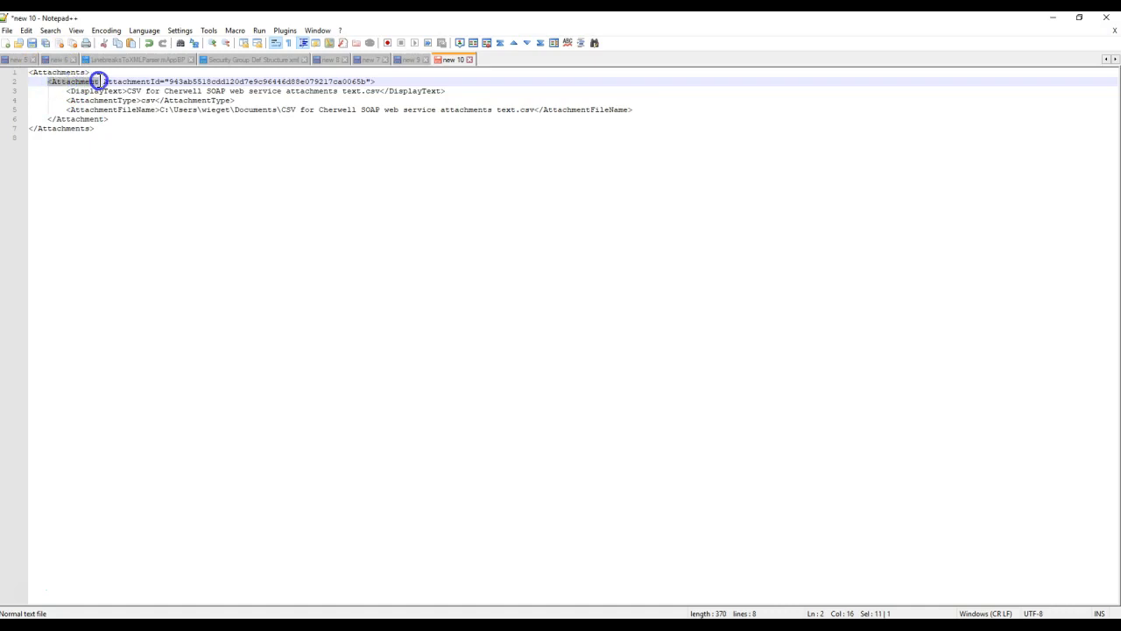
{"action": "left_click_drag", "start_coordinate": [110, 119], "coordinate": [48, 83]}
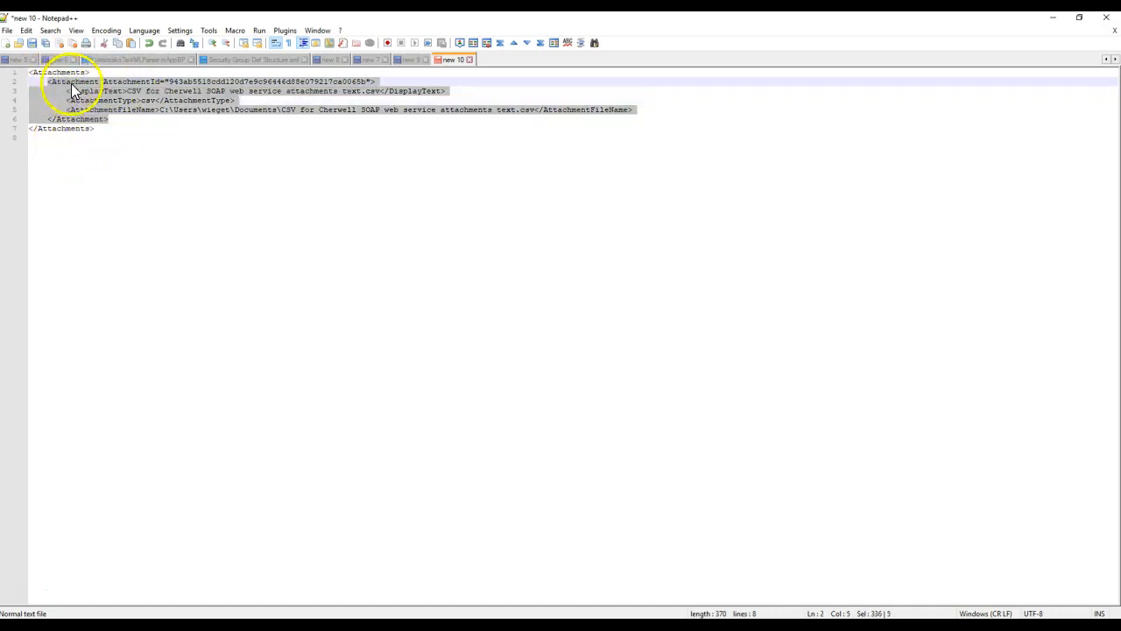
{"action": "left_click", "coordinate": [88, 82]}
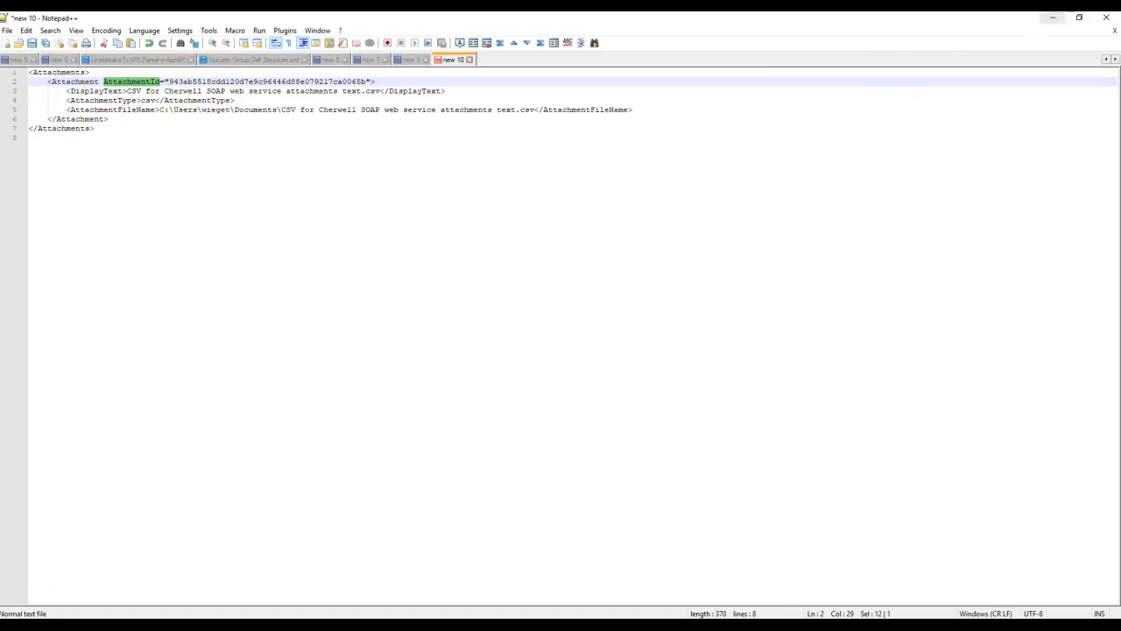
{"action": "left_click", "coordinate": [1053, 18]}
{"action": "left_click", "coordinate": [741, 353]}
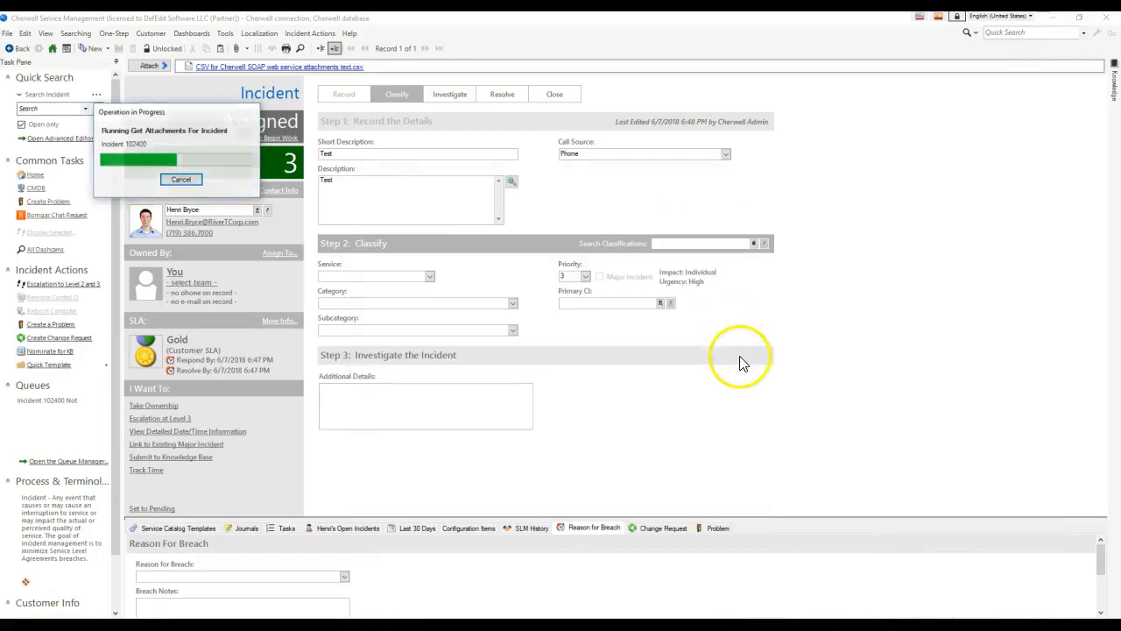
Open the 'Retrieve data for each attachment on Incident' One-Step for editing.
{"action": "left_click", "coordinate": [114, 32]}
{"action": "left_click", "coordinate": [131, 53]}
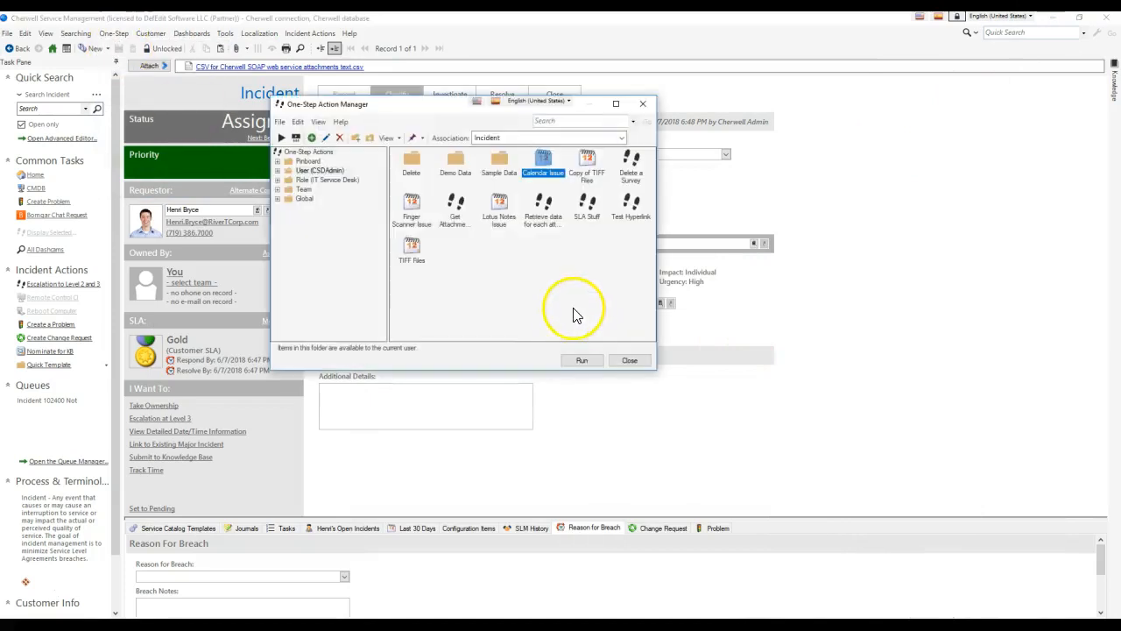
{"action": "left_click", "coordinate": [546, 205]}
{"action": "right_click", "coordinate": [547, 209]}
{"action": "left_click", "coordinate": [564, 258]}
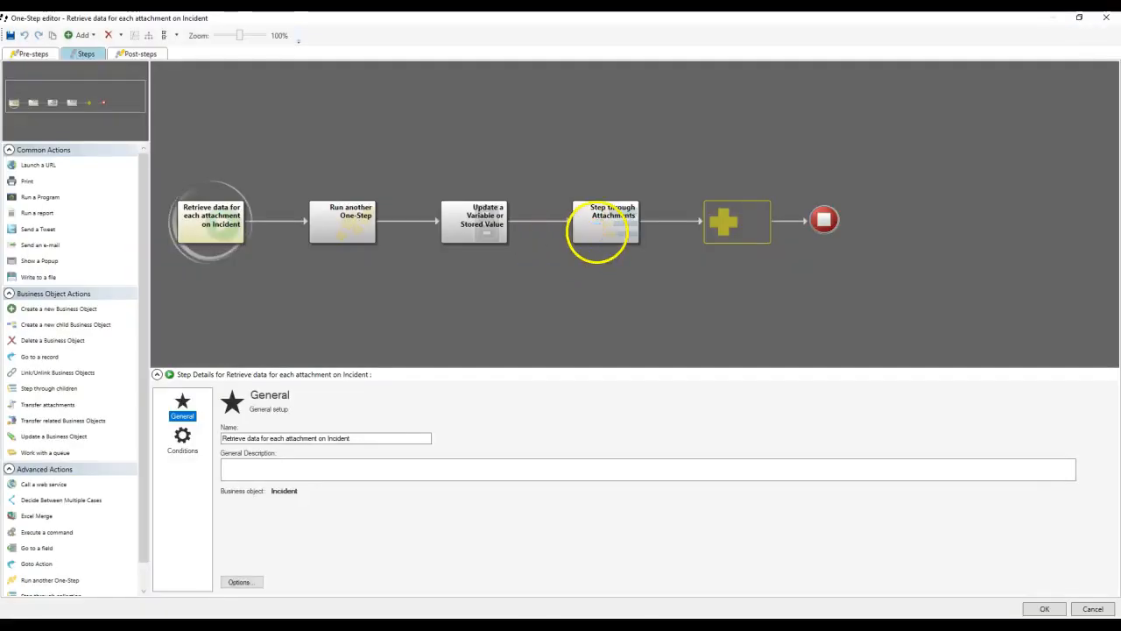
Inside Step through Attachments, add an Update a Variable step targeting Current Attachment ID.
{"action": "double_click", "coordinate": [596, 235]}
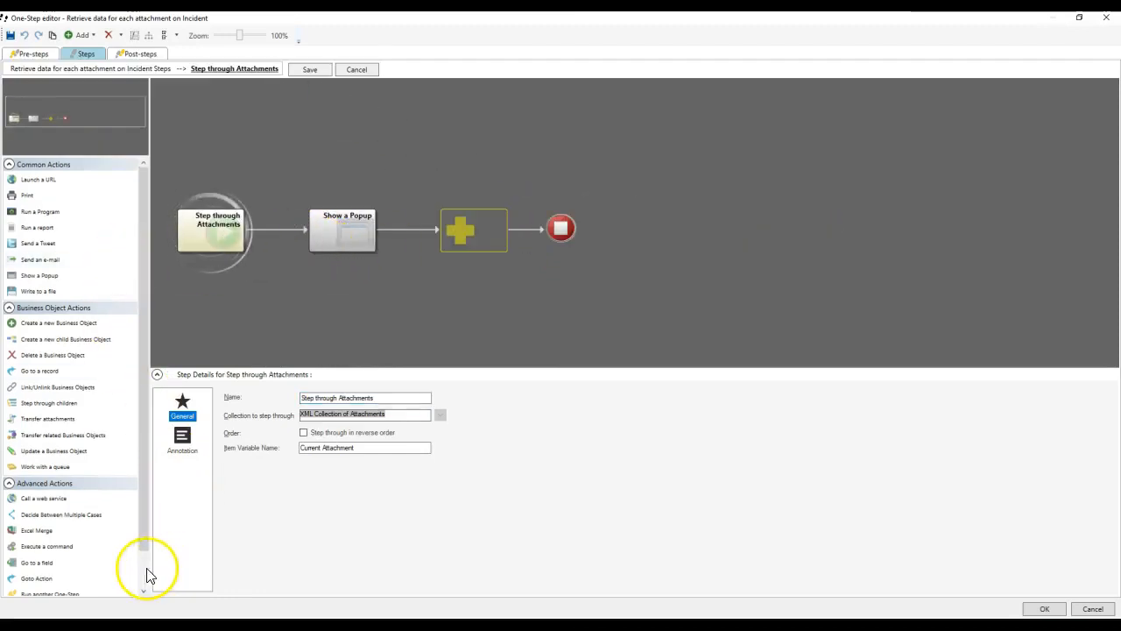
{"action": "scroll", "coordinate": [131, 570], "scroll_direction": "down", "scroll_amount": 2}
{"action": "left_click_drag", "start_coordinate": [92, 585], "coordinate": [285, 226]}
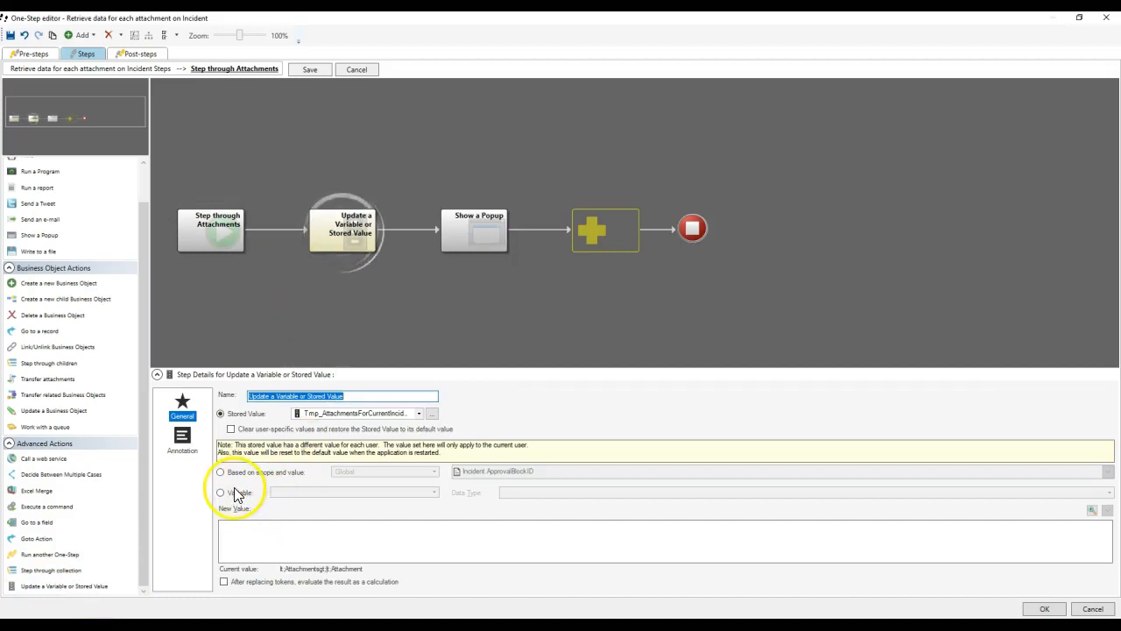
{"action": "left_click", "coordinate": [237, 492]}
{"action": "left_click", "coordinate": [314, 470]}
{"action": "type", "text": "Current Attachment ID"}
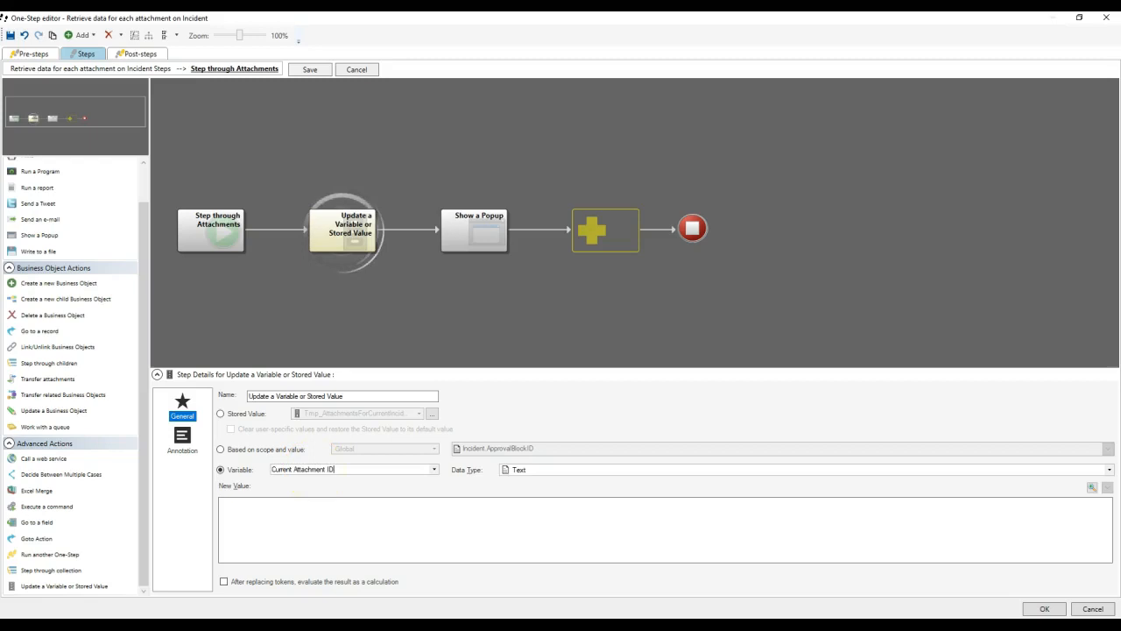
Set the step's New Value to the Current Attachment variable token.
{"action": "left_click", "coordinate": [309, 515]}
{"action": "right_click", "coordinate": [307, 511]}
{"action": "scroll", "coordinate": [354, 412], "scroll_direction": "down", "scroll_amount": 10}
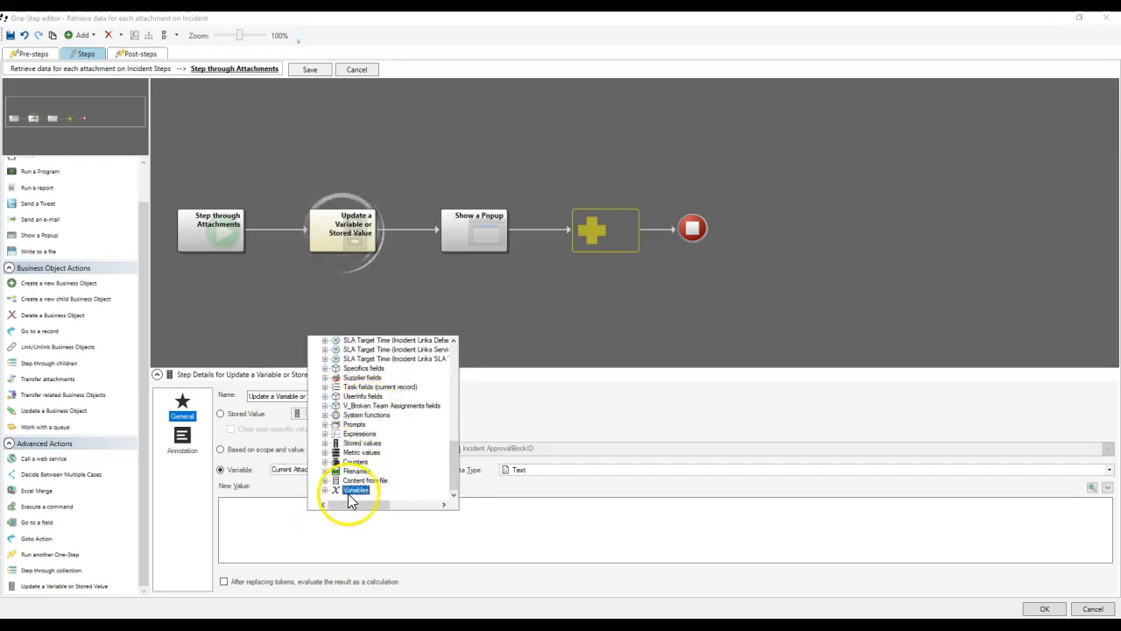
{"action": "double_click", "coordinate": [354, 489]}
{"action": "left_click", "coordinate": [383, 453]}
{"action": "double_click", "coordinate": [386, 456]}
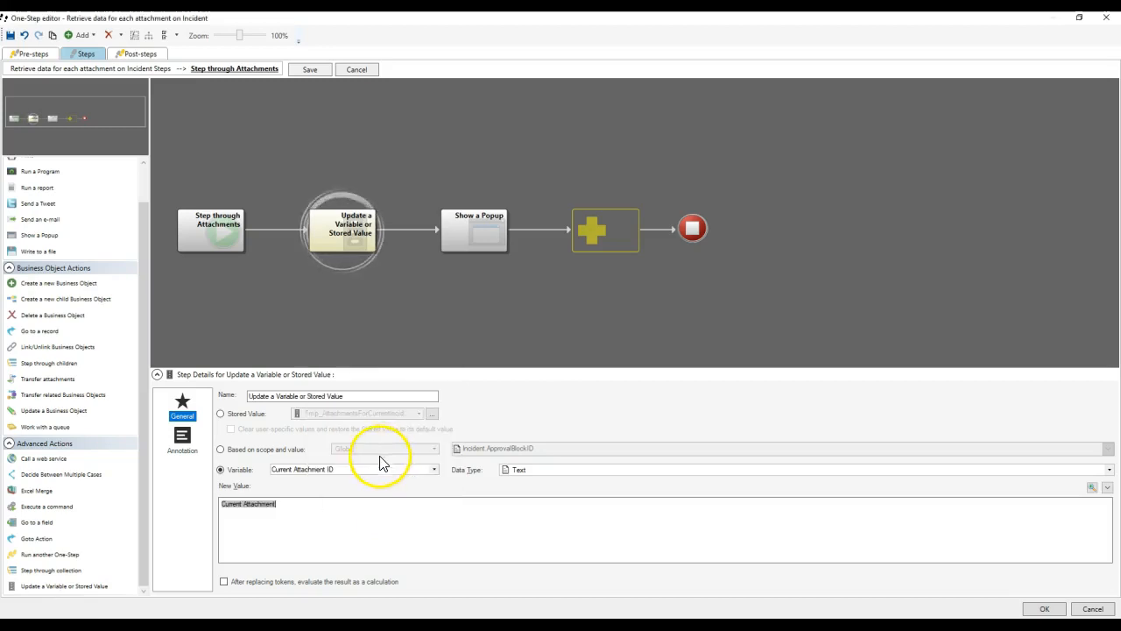
Check the loop's item variable name and review the Attachment element in the Notepad++ XML.
{"action": "left_click", "coordinate": [209, 247]}
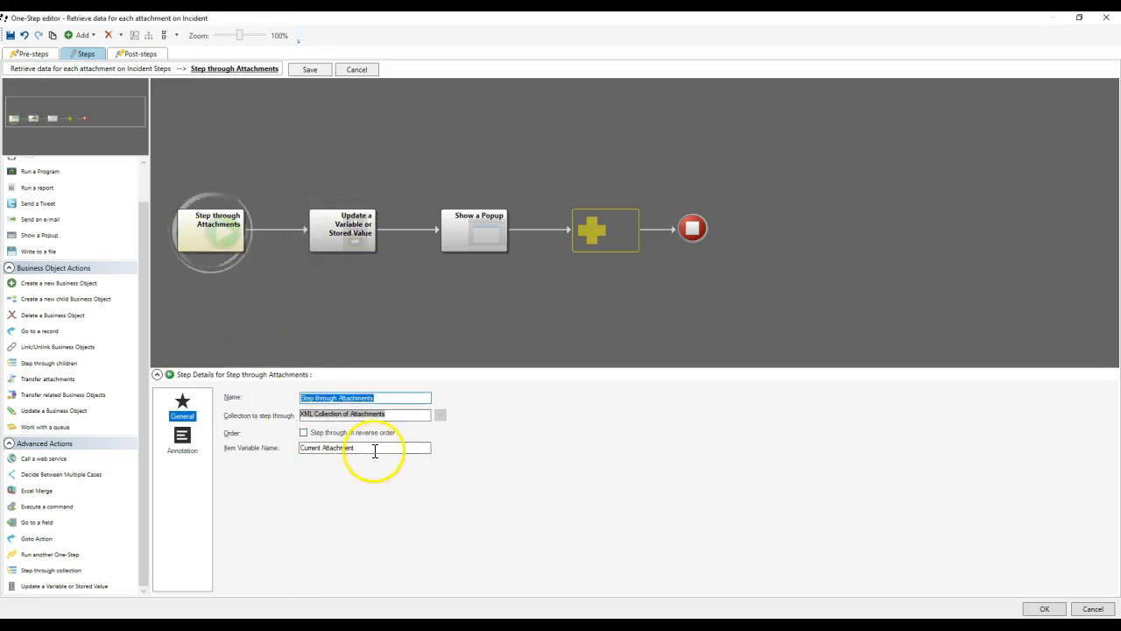
{"action": "left_click_drag", "start_coordinate": [385, 448], "coordinate": [284, 450]}
{"action": "left_click", "coordinate": [349, 237]}
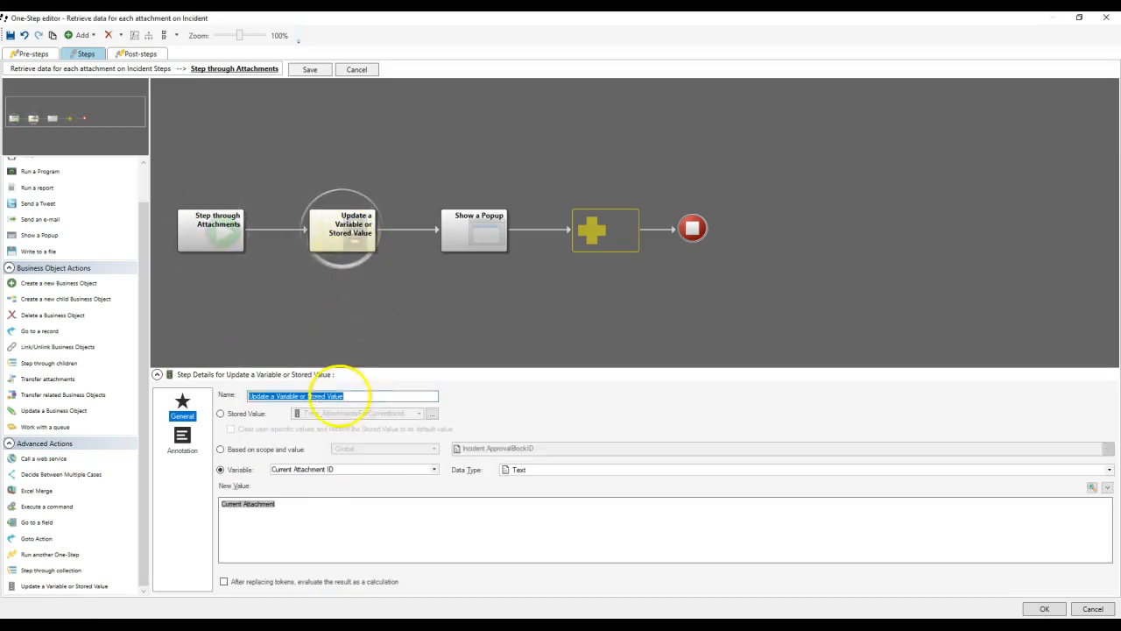
{"action": "key", "text": "alt+Tab"}
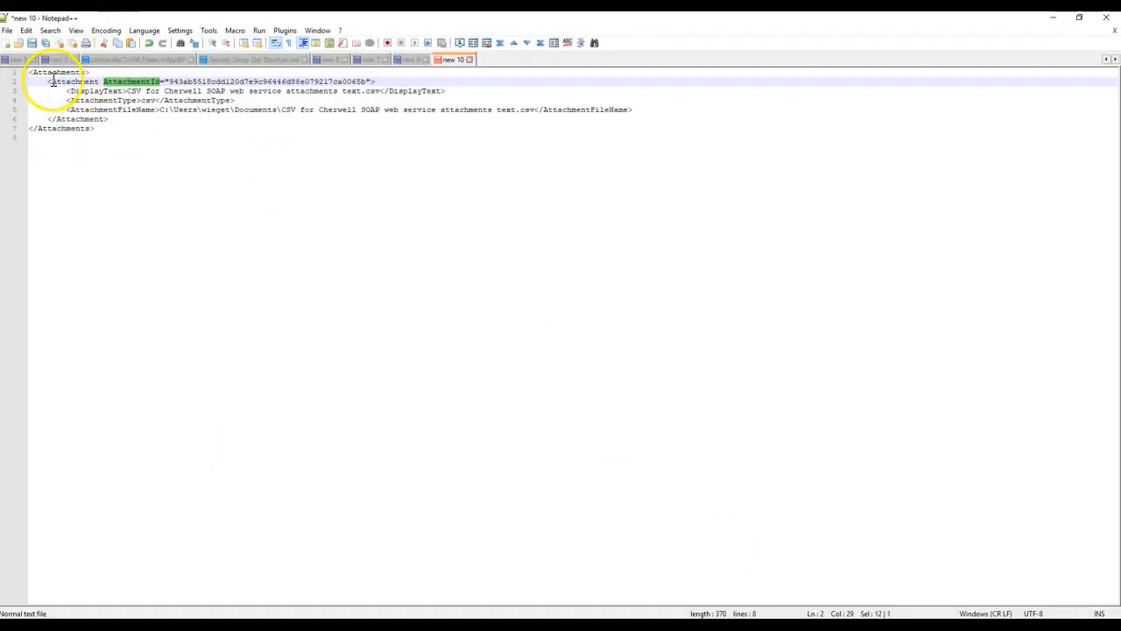
{"action": "left_click", "coordinate": [52, 81]}
{"action": "left_click_drag", "start_coordinate": [53, 81], "coordinate": [119, 119]}
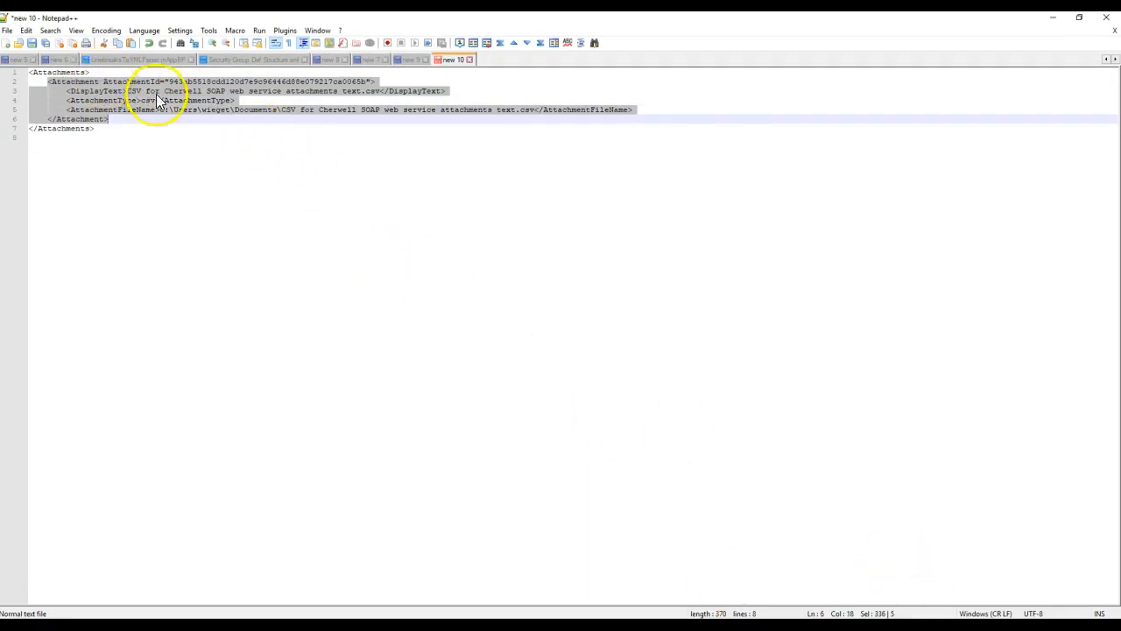
{"action": "key", "text": "alt+Tab"}
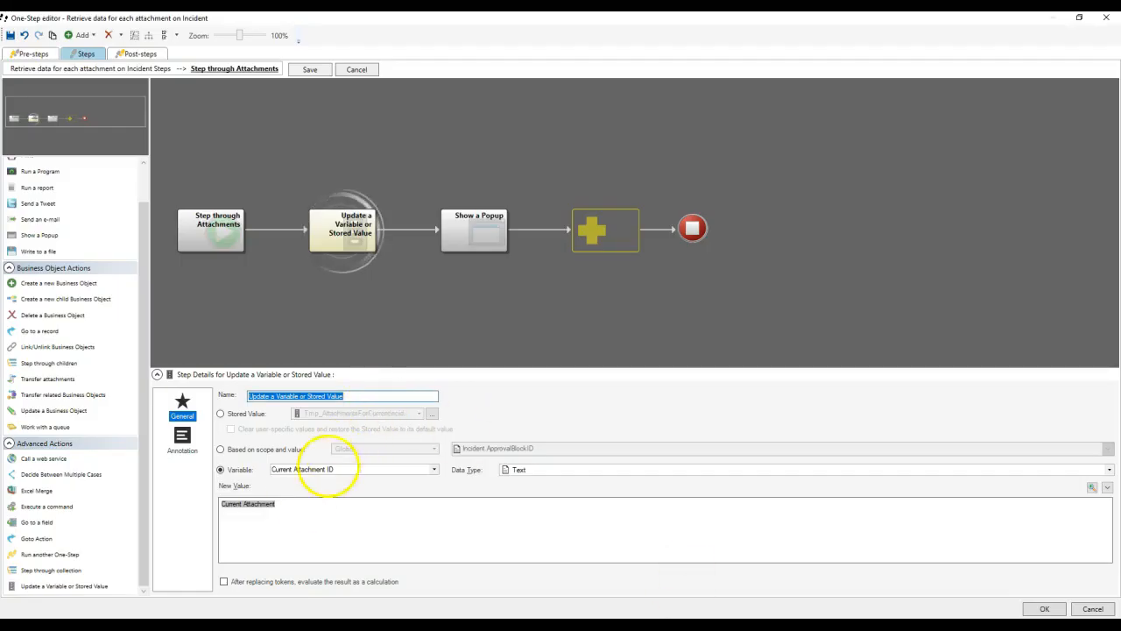
Add a String from Attribute modifier to the Current Attachment token.
{"action": "right_click", "coordinate": [253, 506]}
{"action": "left_click", "coordinate": [282, 540]}
{"action": "left_click", "coordinate": [379, 250]}
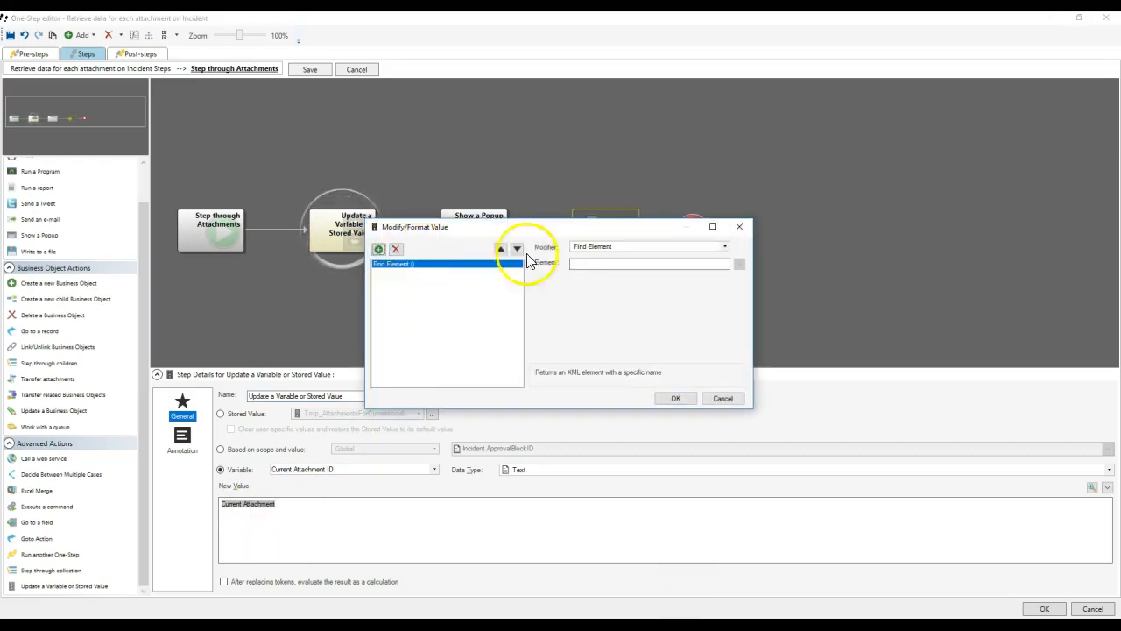
{"action": "left_click", "coordinate": [639, 247]}
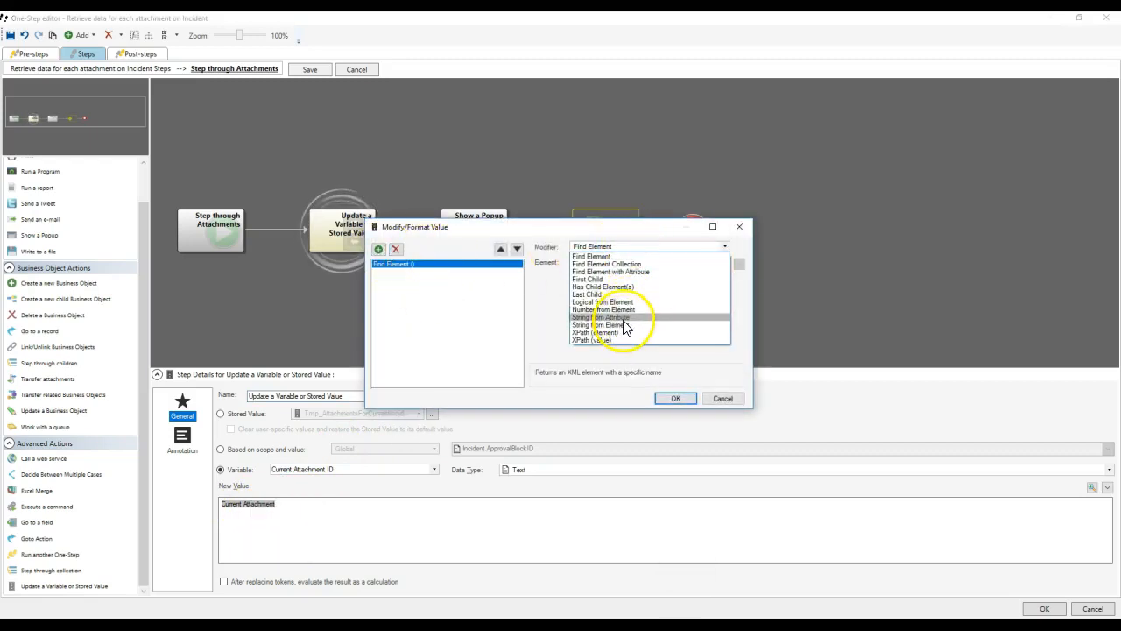
{"action": "left_click", "coordinate": [632, 317]}
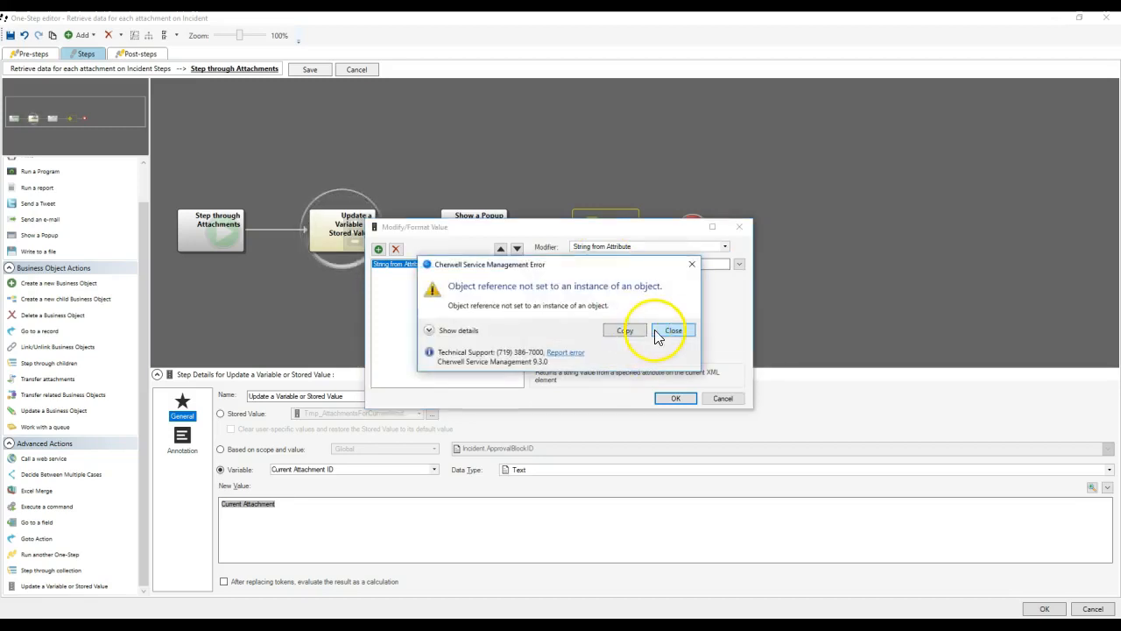
{"action": "left_click", "coordinate": [671, 325]}
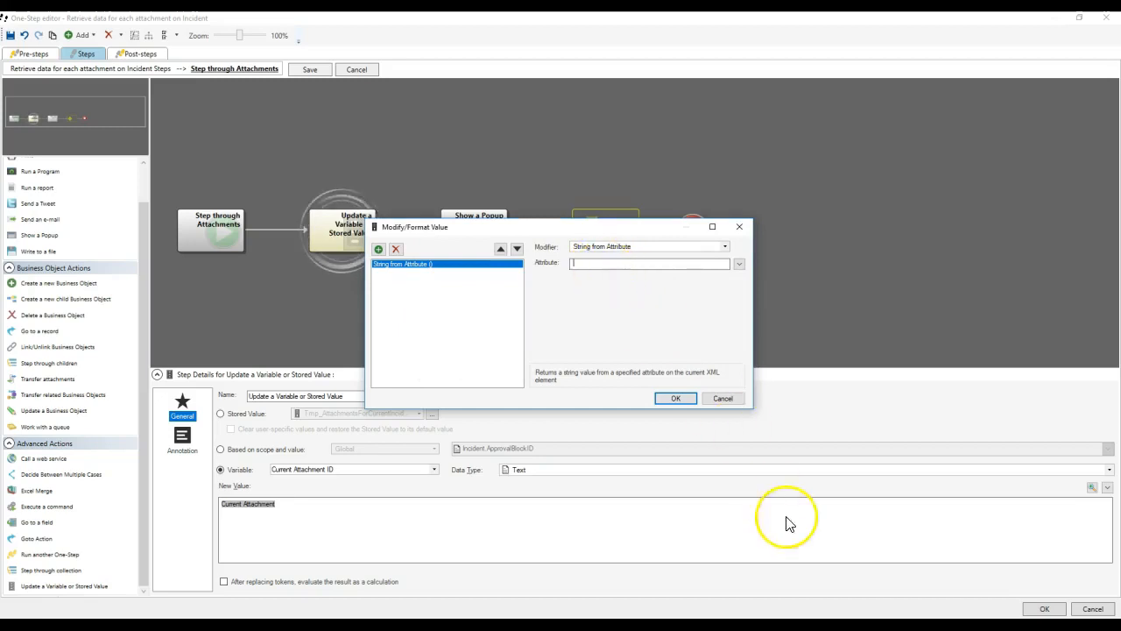
Take AttachmentId from the Notepad++ XML and paste it as the modifier's Attribute.
{"action": "left_click", "coordinate": [876, 624]}
{"action": "left_click", "coordinate": [223, 73]}
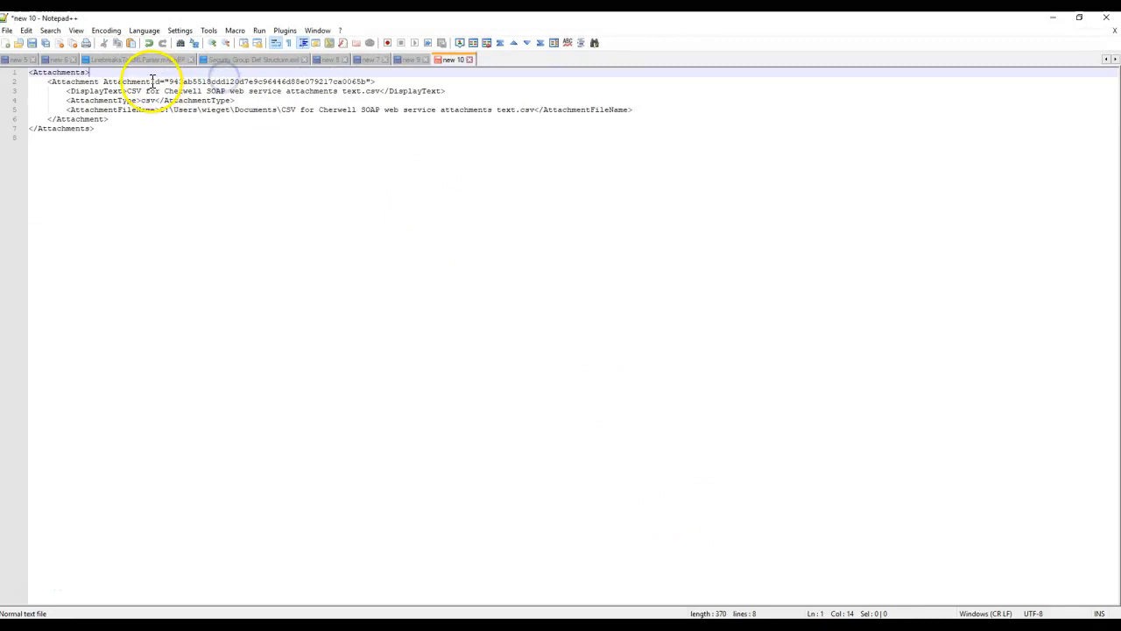
{"action": "left_click_drag", "start_coordinate": [161, 80], "coordinate": [146, 81]}
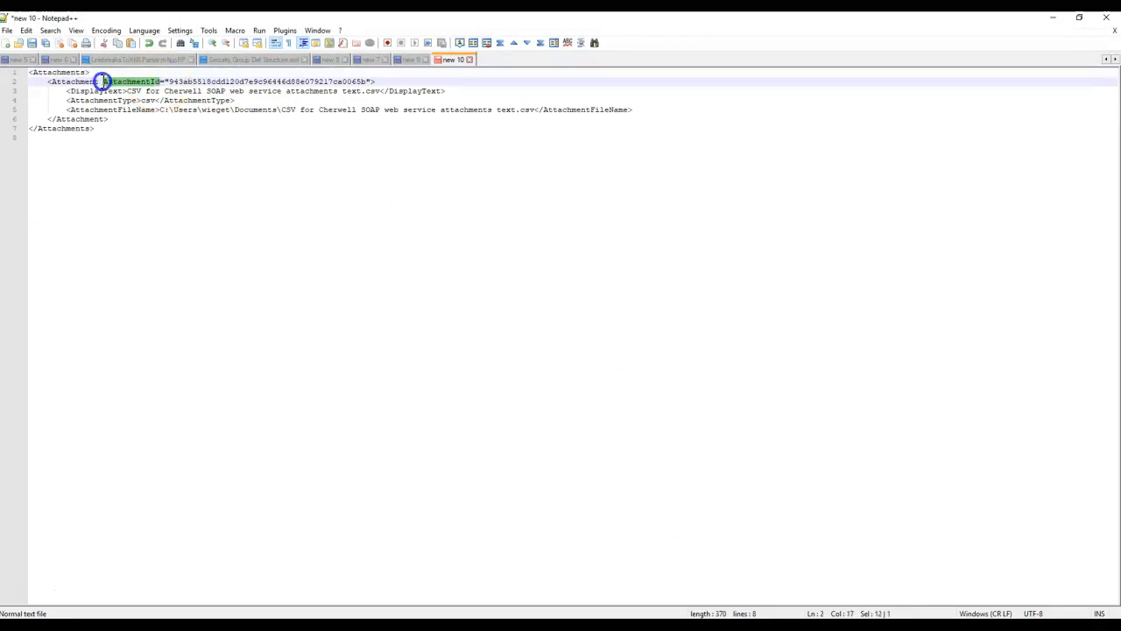
{"action": "left_click", "coordinate": [1053, 18]}
{"action": "left_click", "coordinate": [623, 263]}
{"action": "type", "text": "AttachmentId"}
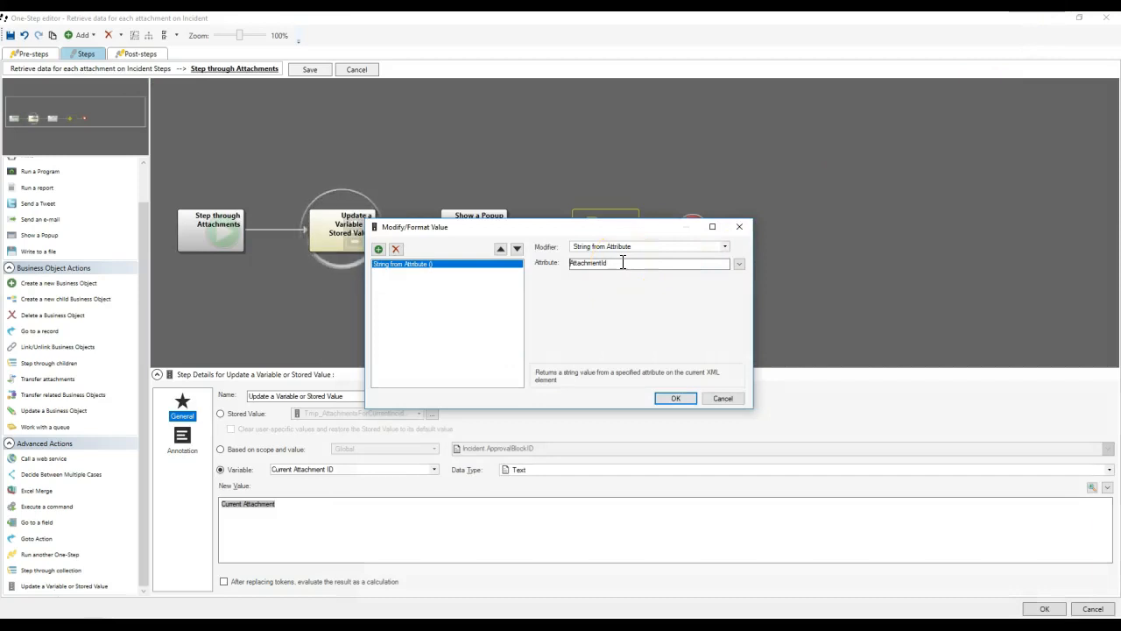
{"action": "left_click", "coordinate": [674, 399]}
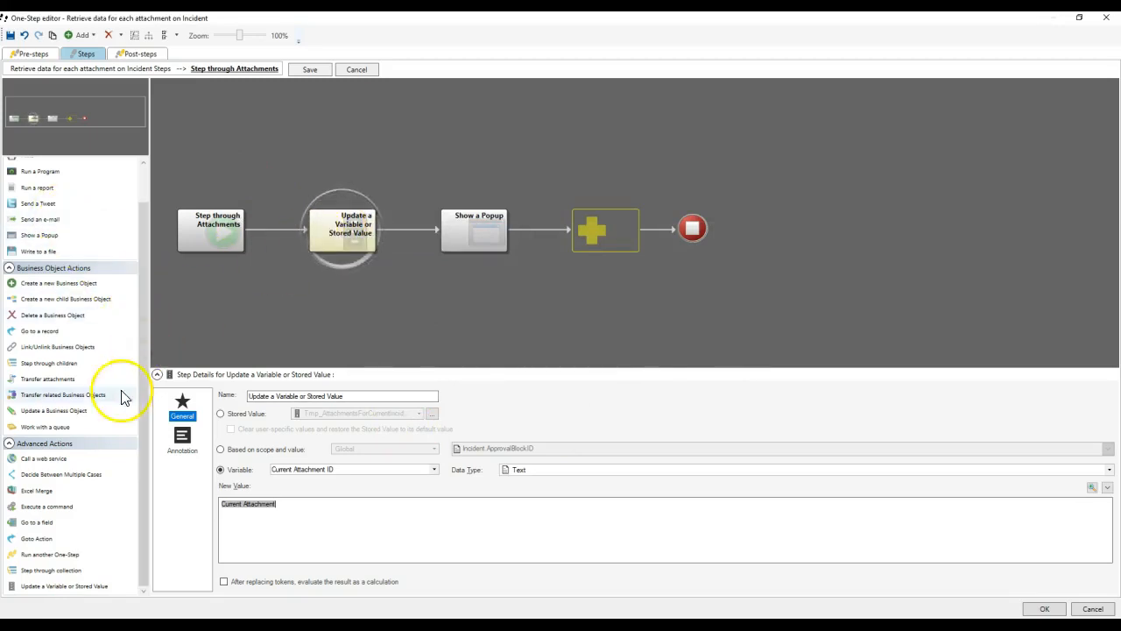
Add a Local Cherwell SOAP API web service call storing result, return code and headers, continuing on error.
{"action": "left_click_drag", "start_coordinate": [37, 458], "coordinate": [420, 235]}
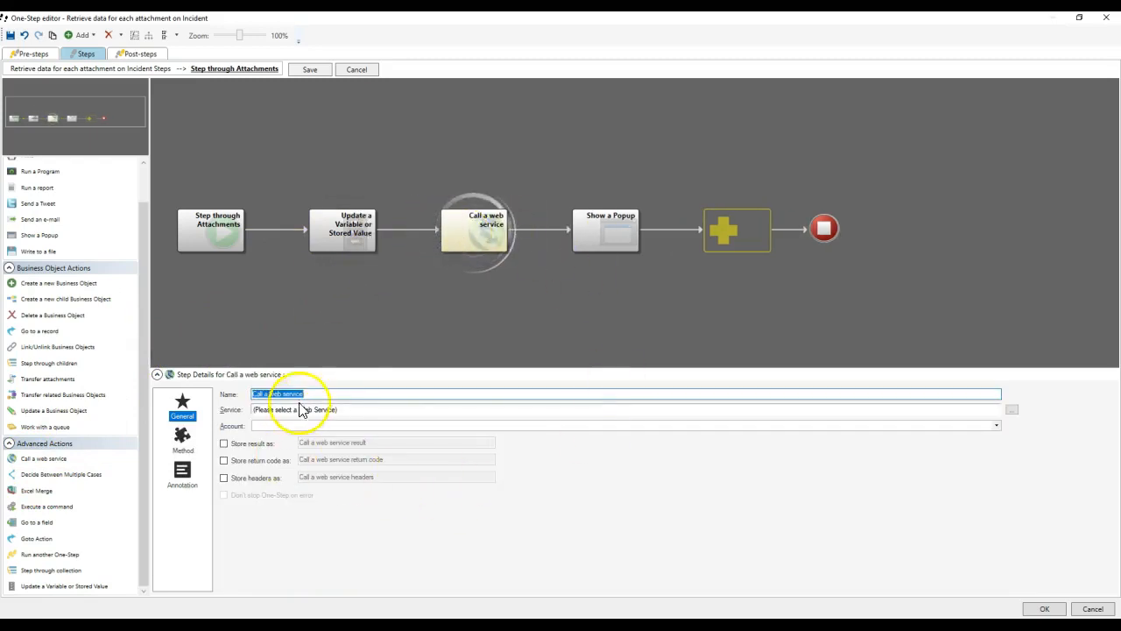
{"action": "left_click", "coordinate": [1013, 410]}
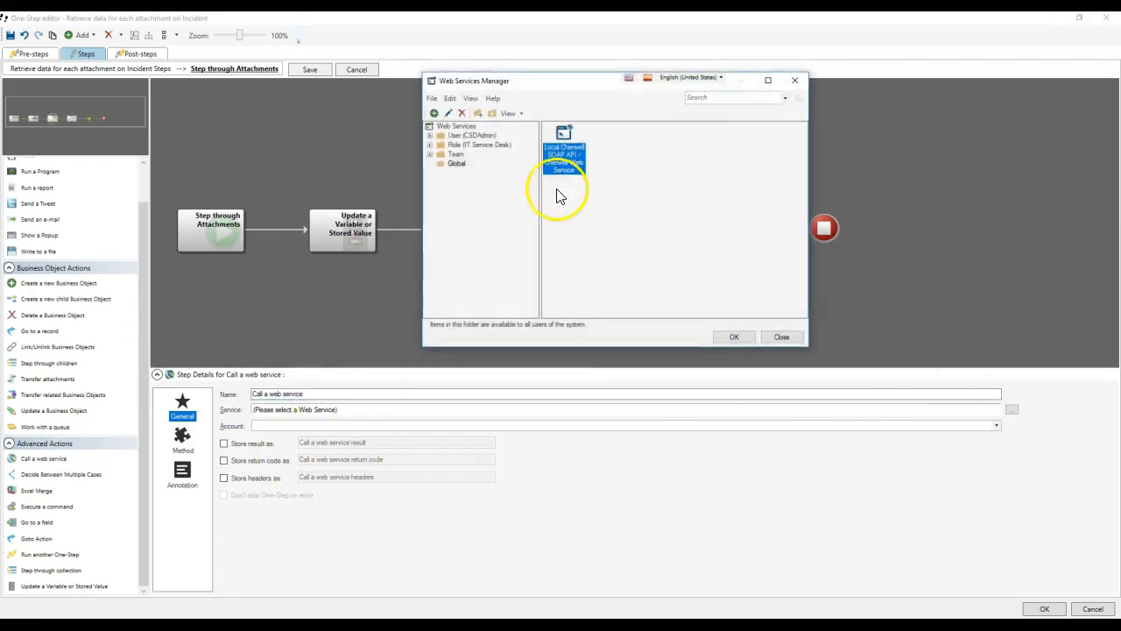
{"action": "double_click", "coordinate": [561, 135]}
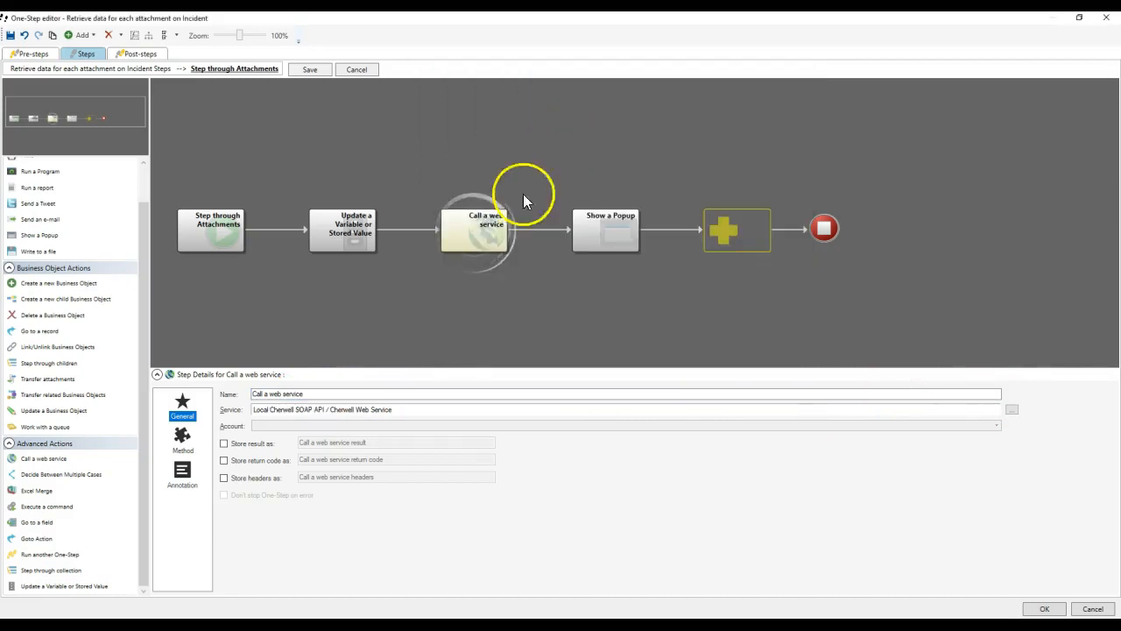
{"action": "left_click", "coordinate": [254, 444]}
{"action": "left_click", "coordinate": [254, 459]}
{"action": "left_click", "coordinate": [254, 478]}
{"action": "left_click", "coordinate": [262, 496]}
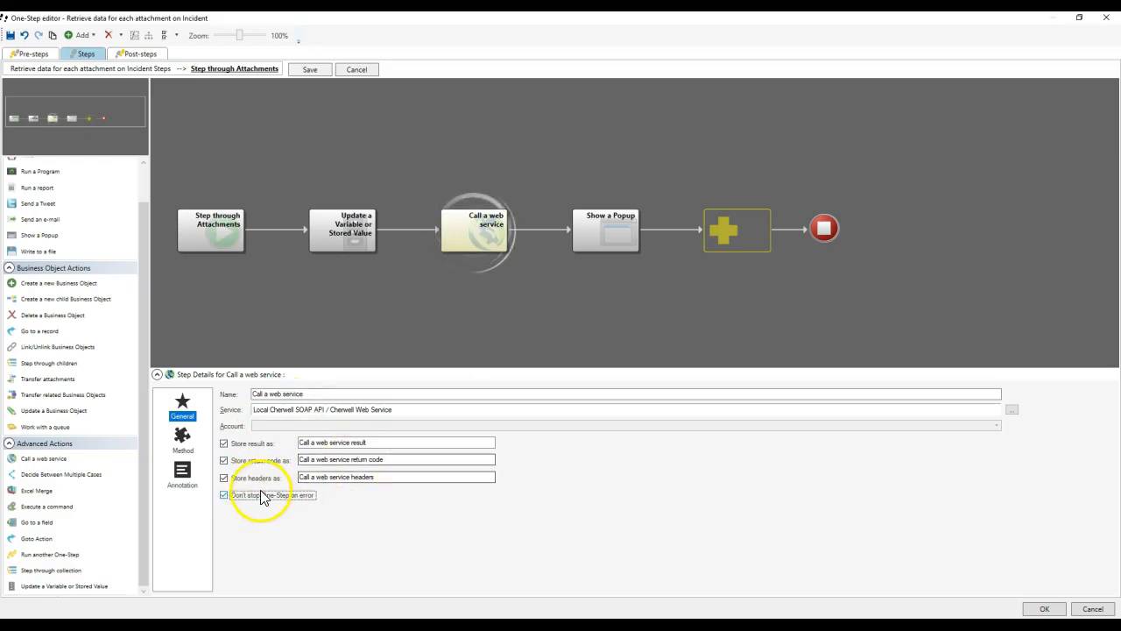
Set the web service method to GetAttachment.
{"action": "left_click", "coordinate": [181, 443]}
{"action": "left_click", "coordinate": [295, 395]}
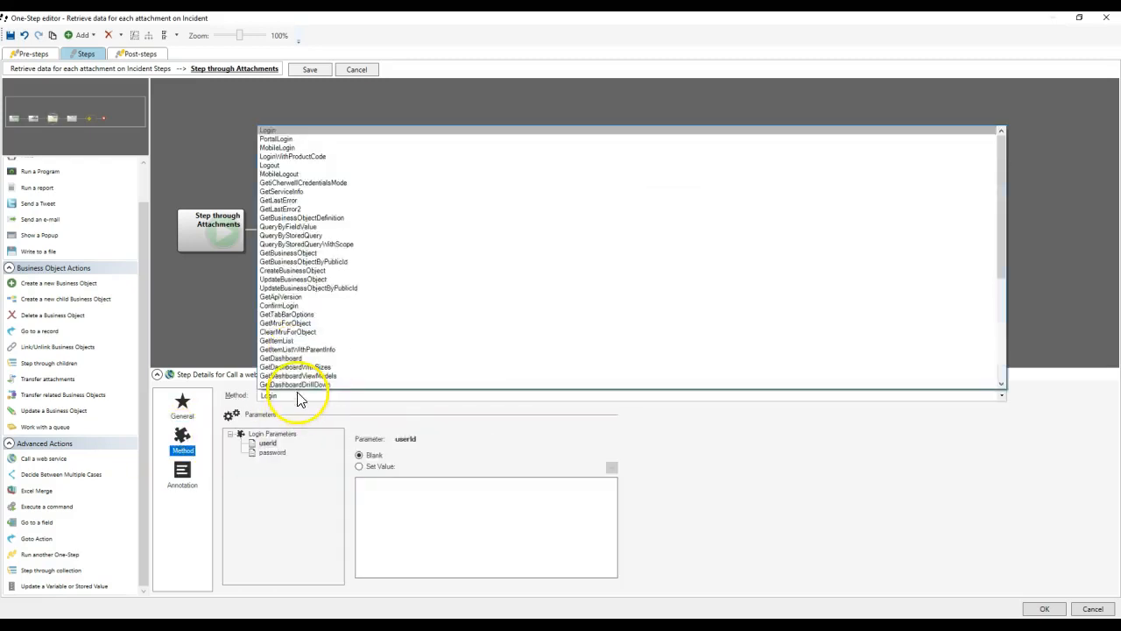
{"action": "scroll", "coordinate": [312, 326], "scroll_direction": "down", "scroll_amount": 7}
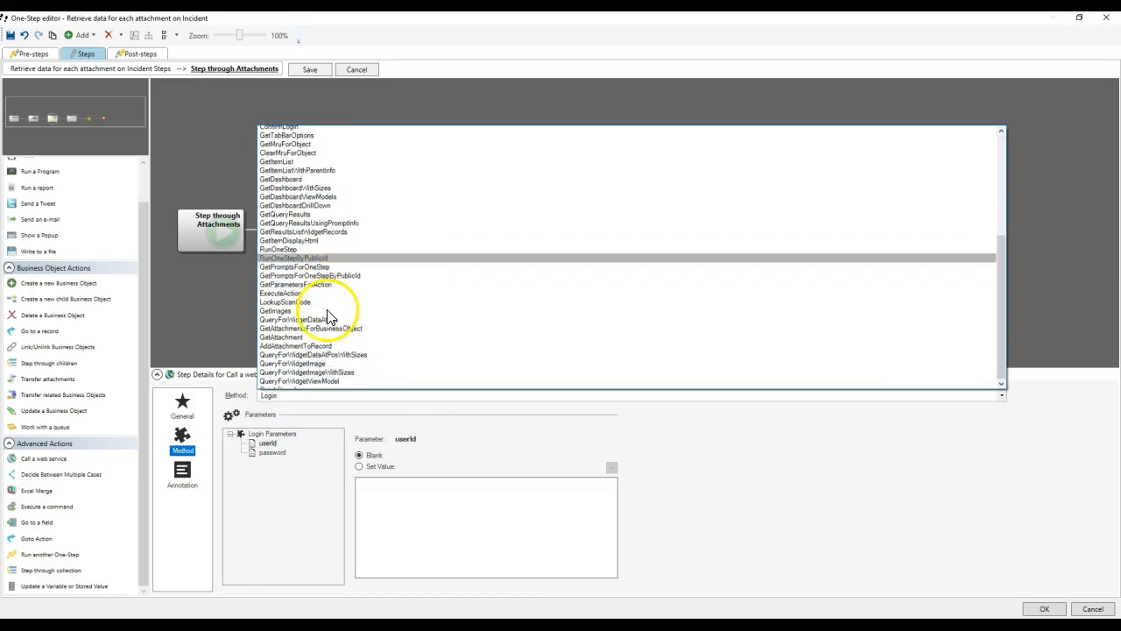
{"action": "left_click", "coordinate": [318, 331]}
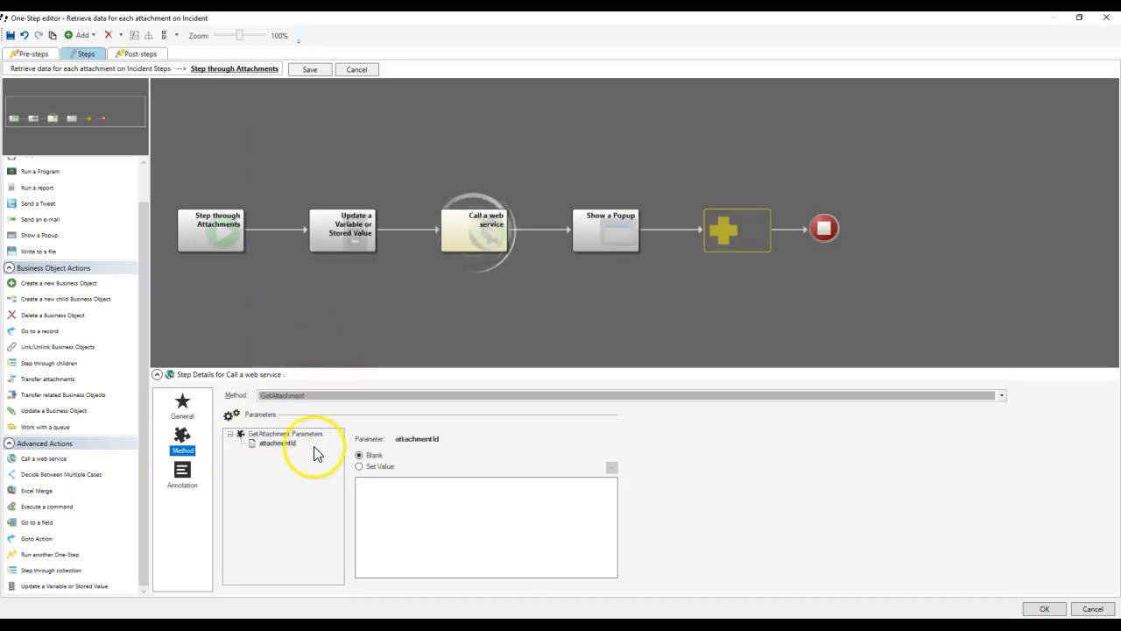
{"action": "left_click", "coordinate": [295, 396]}
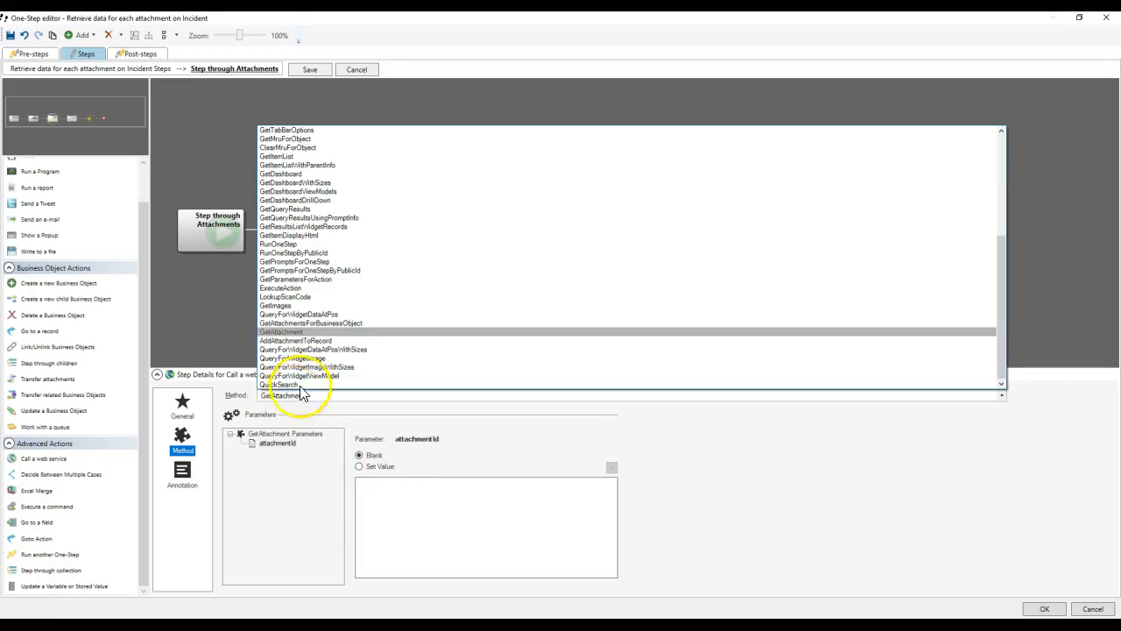
{"action": "left_click", "coordinate": [304, 330]}
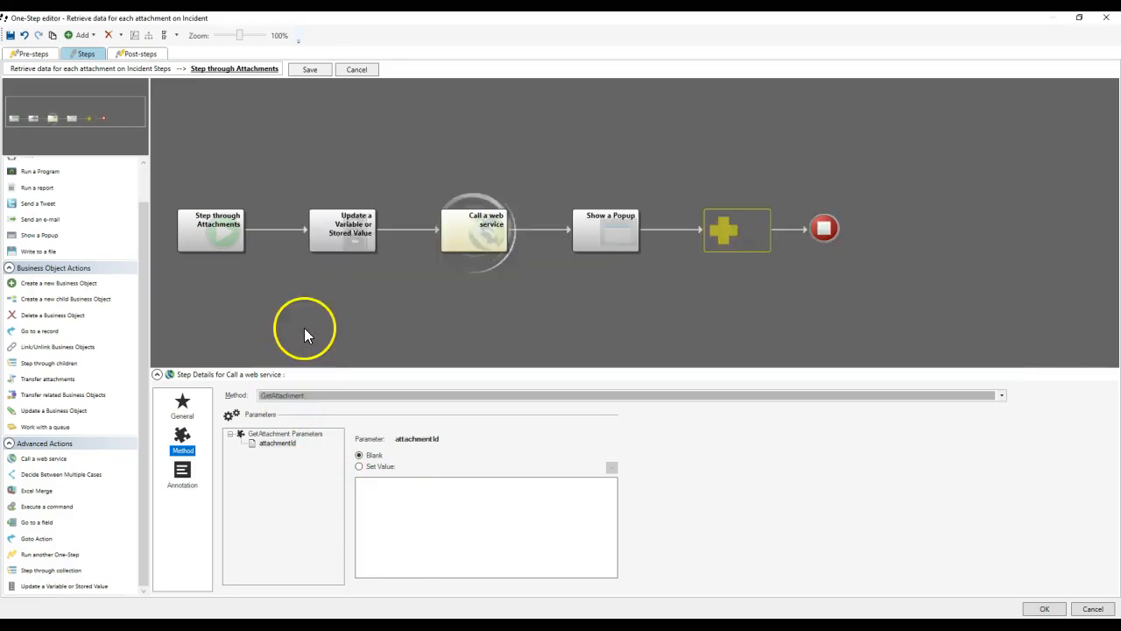
Set the attachmentId parameter to the Current Attachment ID variable.
{"action": "left_click", "coordinate": [279, 444]}
{"action": "left_click", "coordinate": [375, 467]}
{"action": "right_click", "coordinate": [395, 491]}
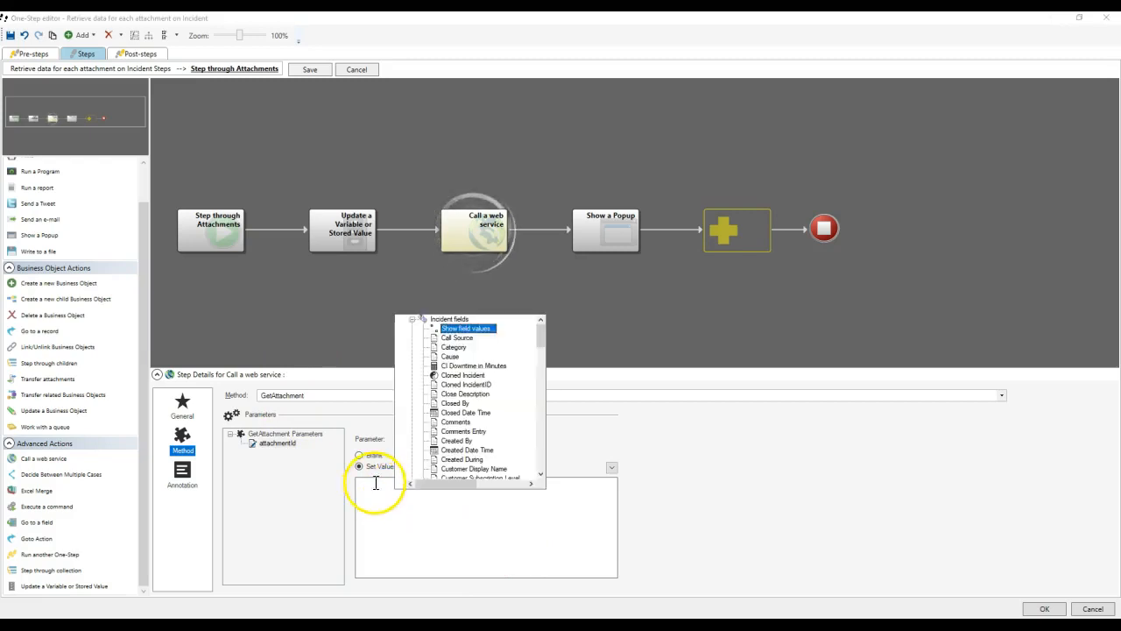
{"action": "scroll", "coordinate": [438, 467], "scroll_direction": "down", "scroll_amount": 10}
{"action": "scroll", "coordinate": [476, 412], "scroll_direction": "up", "scroll_amount": 10}
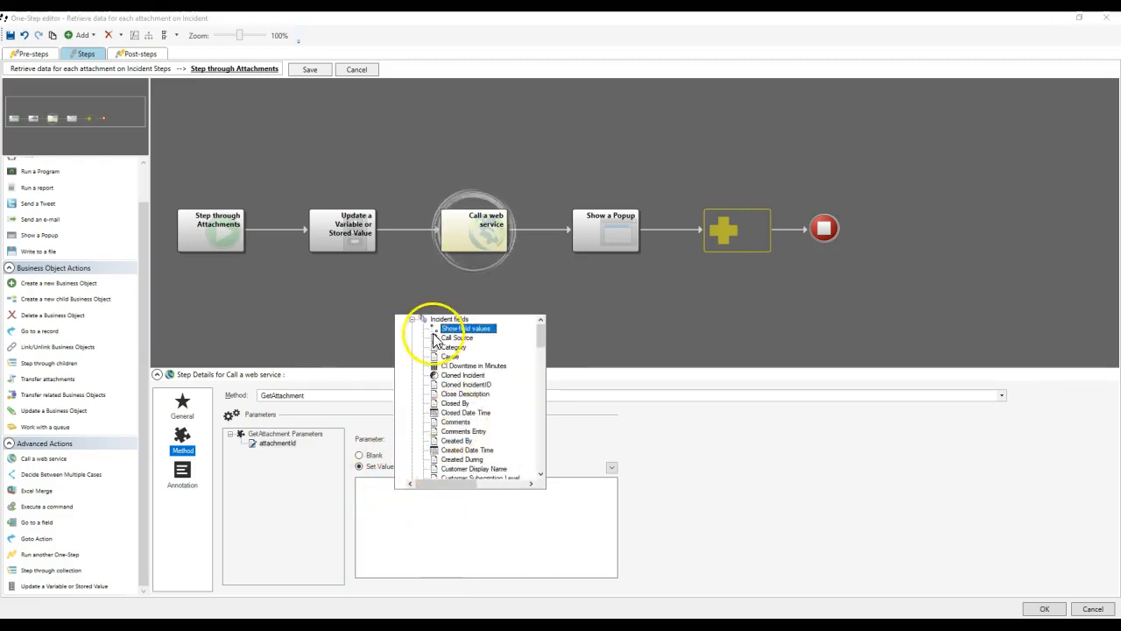
{"action": "scroll", "coordinate": [425, 473], "scroll_direction": "down", "scroll_amount": 15}
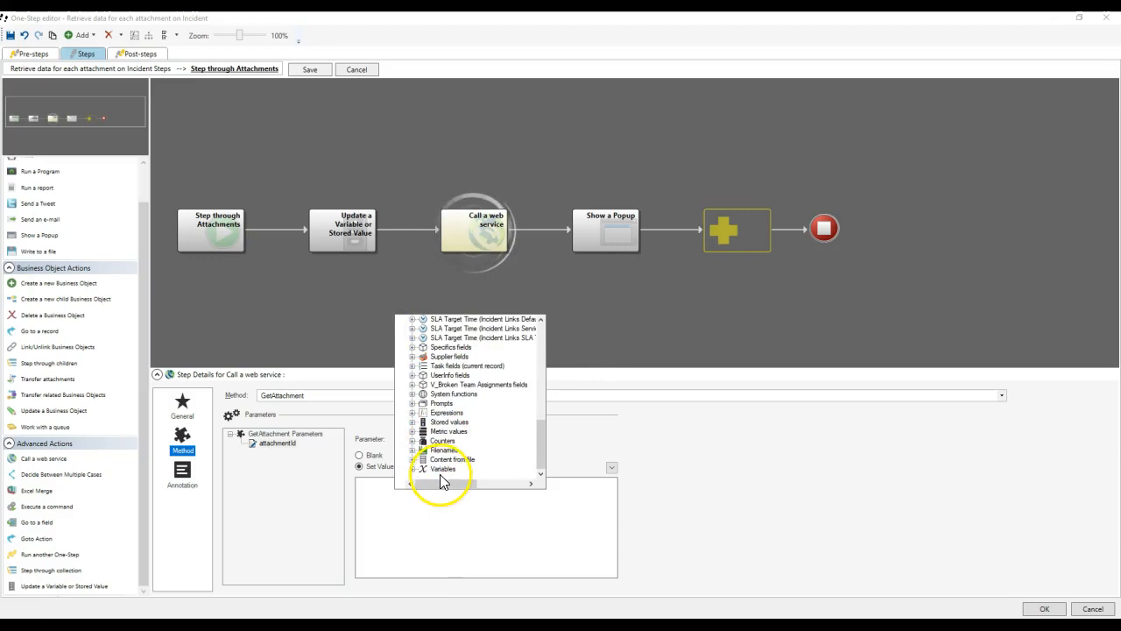
{"action": "double_click", "coordinate": [442, 469]}
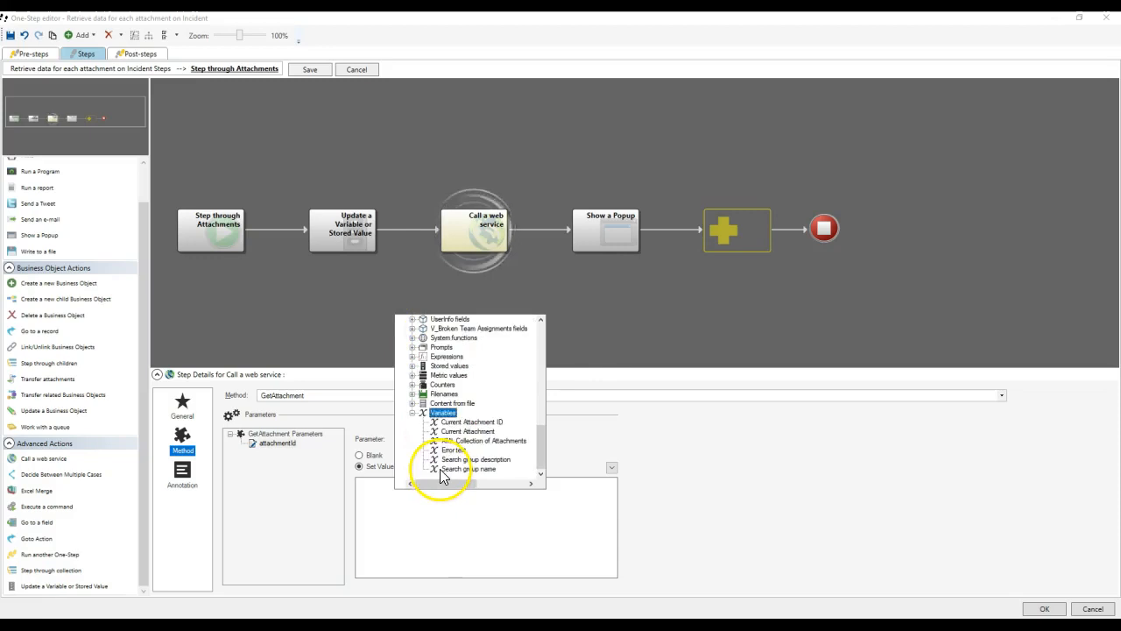
{"action": "double_click", "coordinate": [456, 423]}
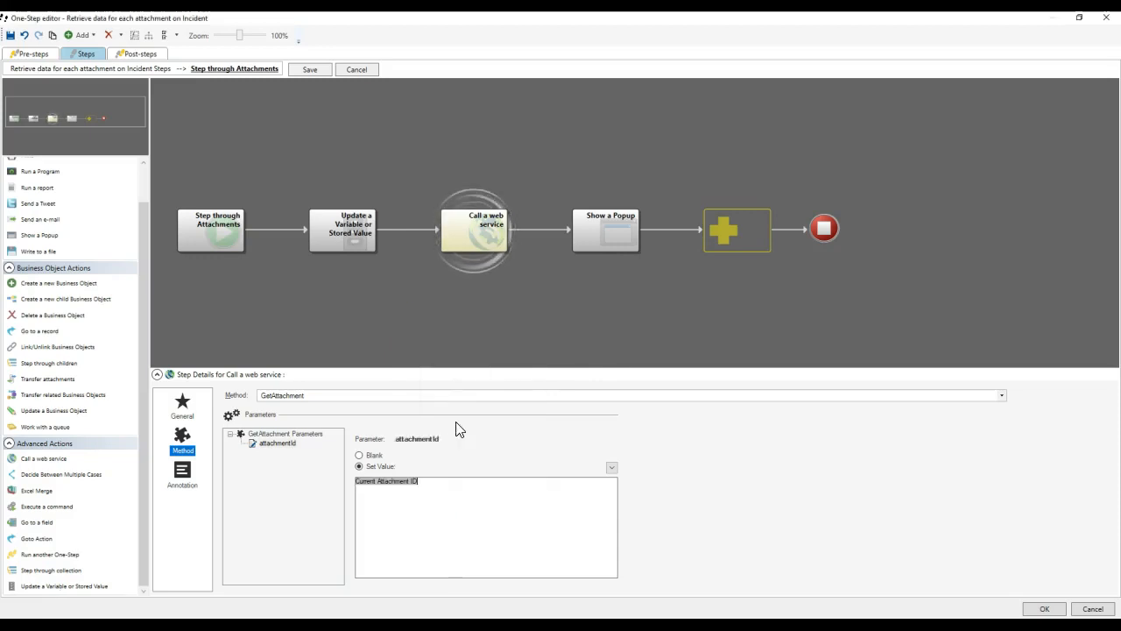
{"action": "left_click", "coordinate": [589, 223]}
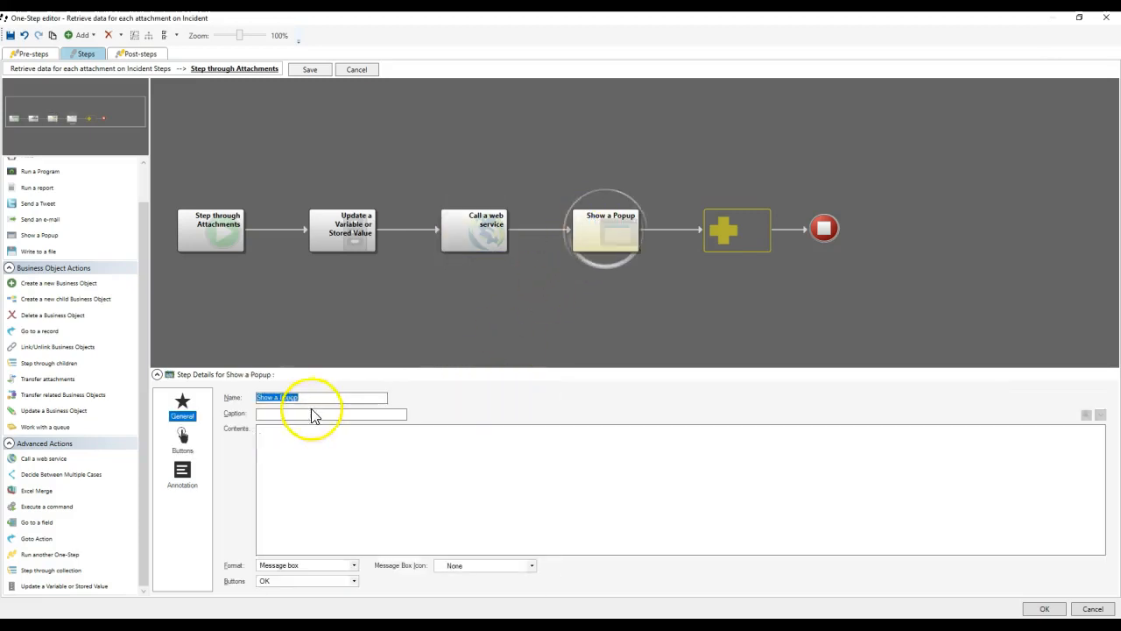
Fill the popup contents with the web service return code, headers and result variables.
{"action": "right_click", "coordinate": [306, 452]}
{"action": "scroll", "coordinate": [333, 465], "scroll_direction": "down", "scroll_amount": 10}
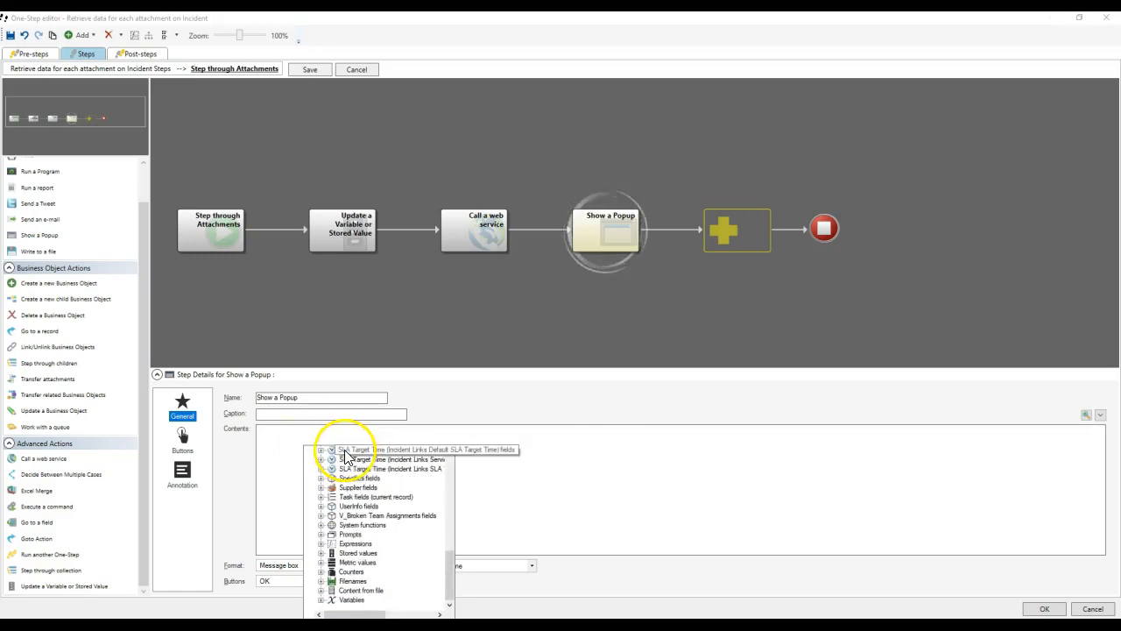
{"action": "double_click", "coordinate": [351, 599]}
{"action": "left_click", "coordinate": [375, 554]}
{"action": "double_click", "coordinate": [379, 571]}
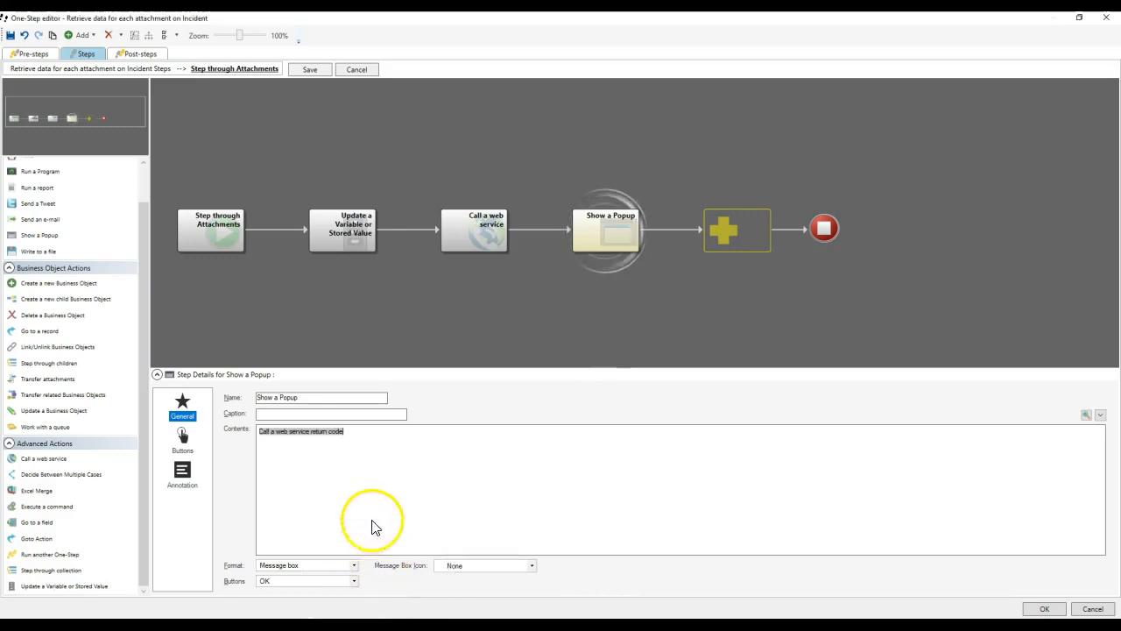
{"action": "right_click", "coordinate": [371, 493]}
{"action": "left_click_drag", "start_coordinate": [523, 329], "coordinate": [512, 455]}
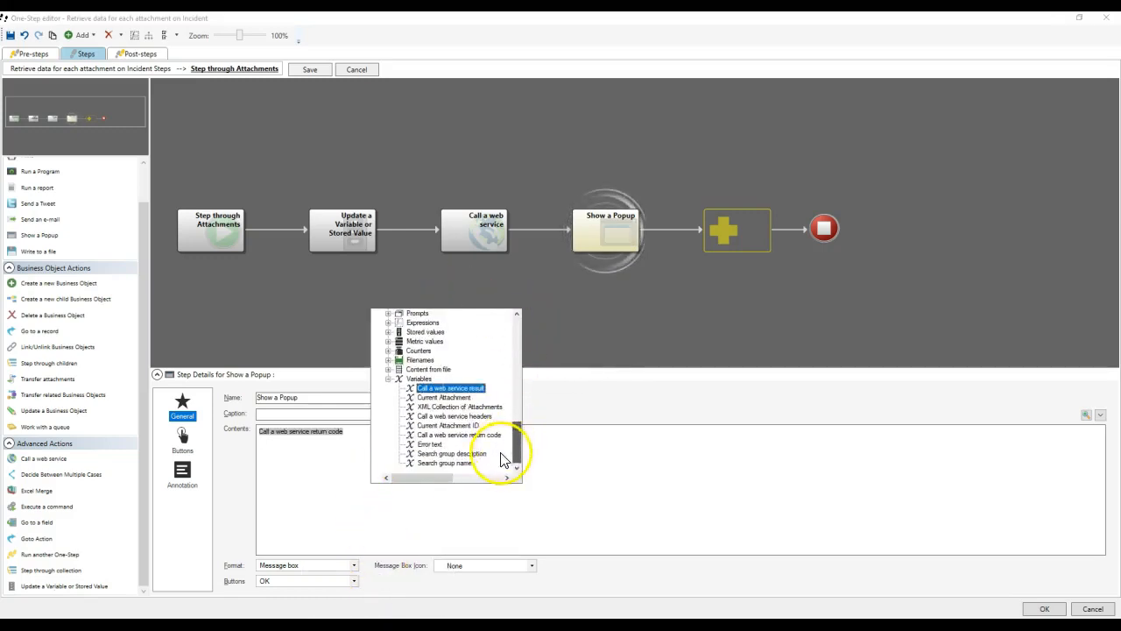
{"action": "double_click", "coordinate": [462, 417]}
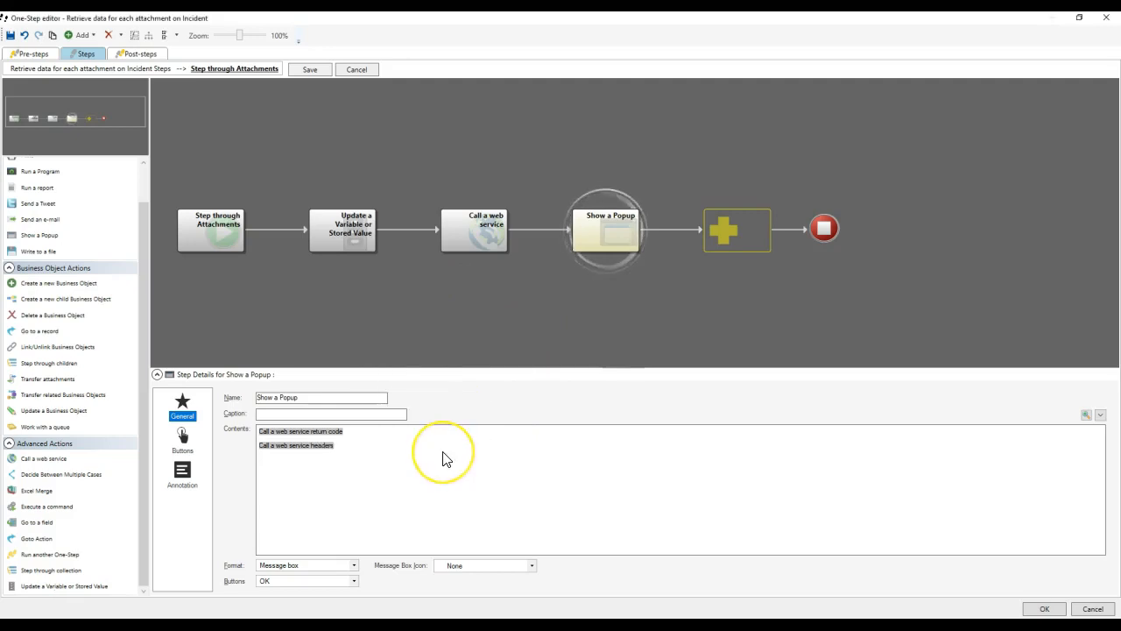
{"action": "right_click", "coordinate": [371, 480]}
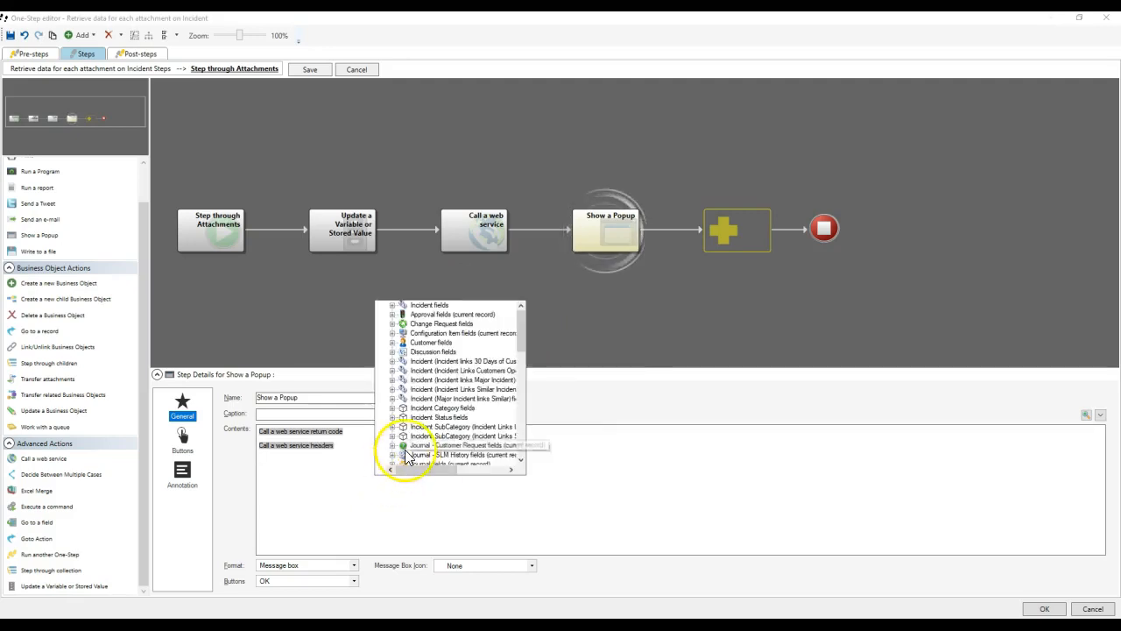
{"action": "scroll", "coordinate": [400, 446], "scroll_direction": "down", "scroll_amount": 5}
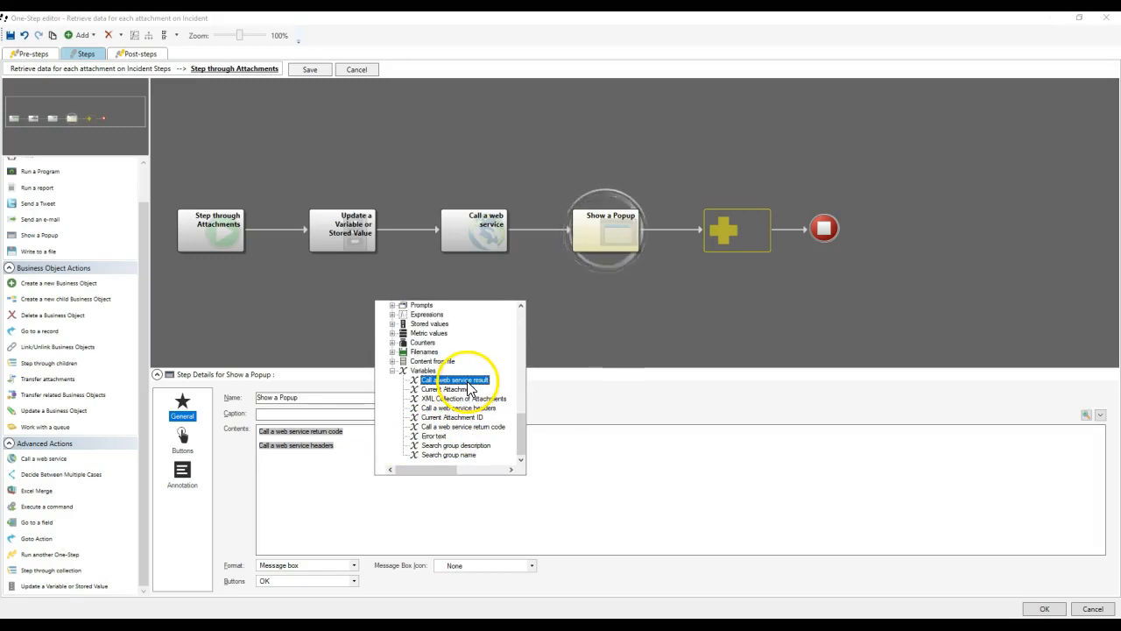
{"action": "double_click", "coordinate": [468, 382]}
Set the popup format to Text box and add an Update a Variable step after it.
{"action": "left_click", "coordinate": [290, 566]}
{"action": "left_click", "coordinate": [282, 582]}
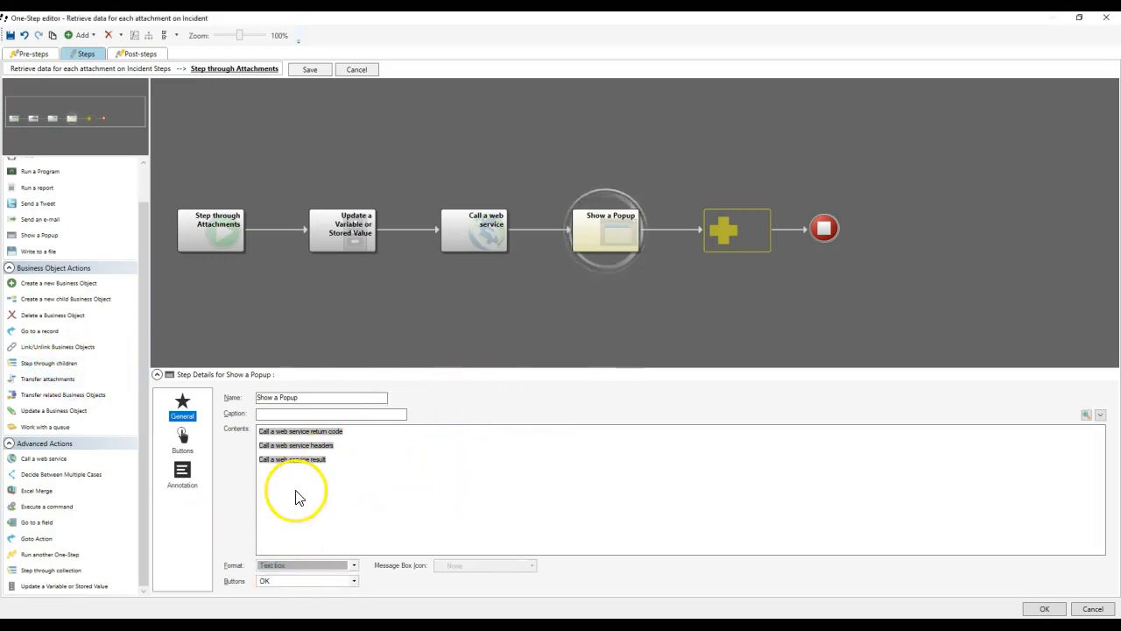
{"action": "left_click_drag", "start_coordinate": [140, 378], "coordinate": [148, 282]}
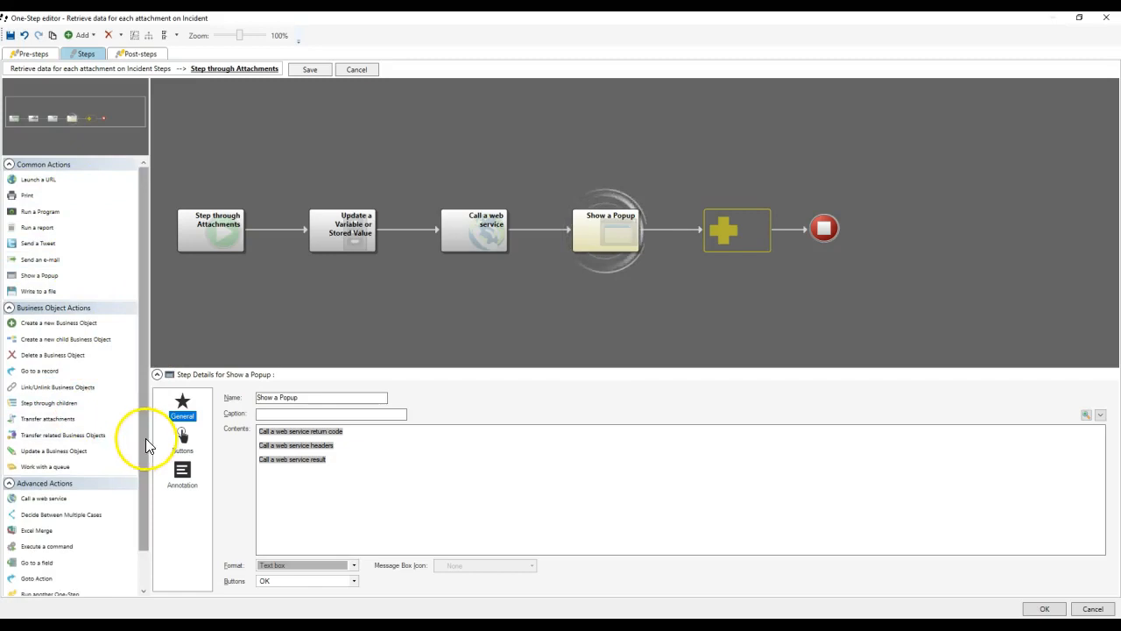
{"action": "scroll", "coordinate": [143, 443], "scroll_direction": "down", "scroll_amount": 2}
{"action": "left_click_drag", "start_coordinate": [77, 591], "coordinate": [761, 228]}
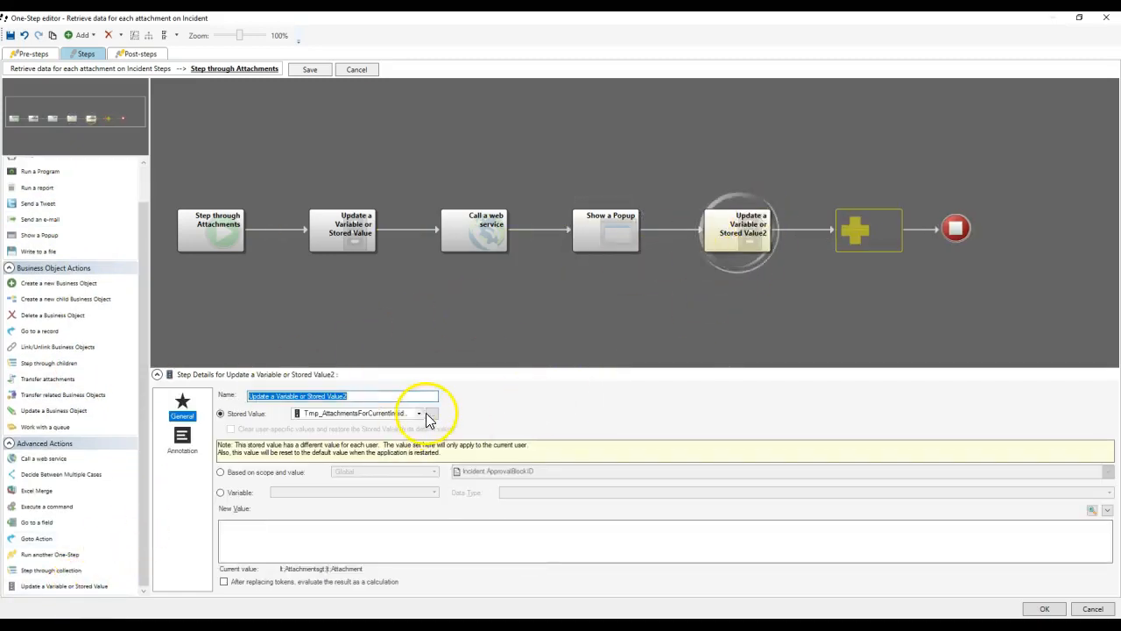
Create the Tmp_AttachmentData_Base64 stored value and select it as the update target.
{"action": "left_click", "coordinate": [431, 412]}
{"action": "right_click", "coordinate": [759, 210]}
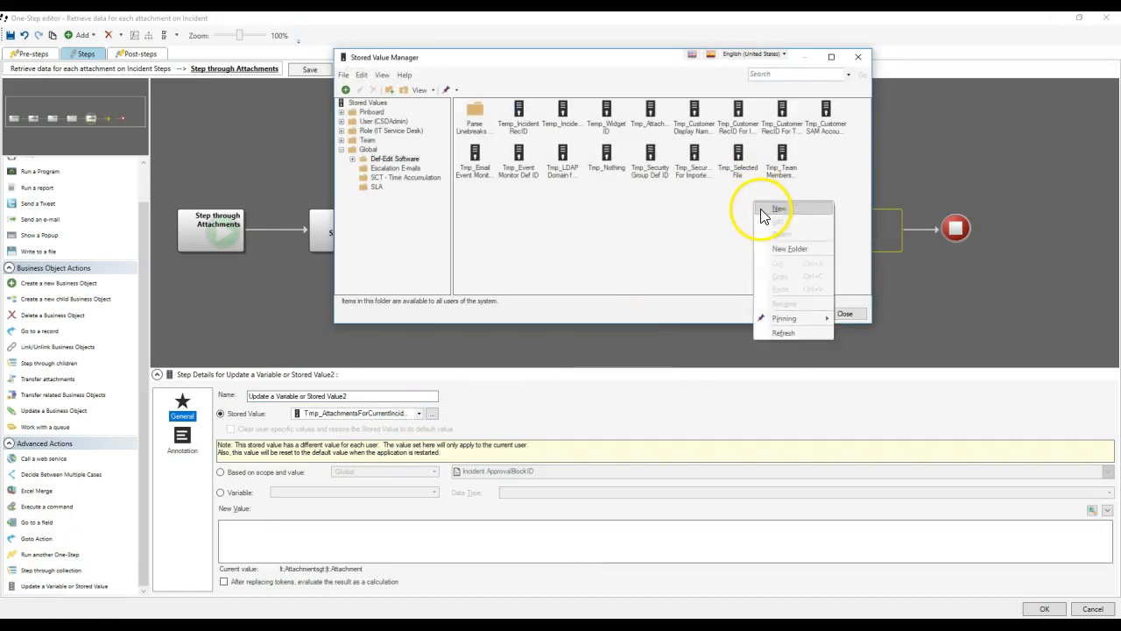
{"action": "left_click", "coordinate": [764, 219]}
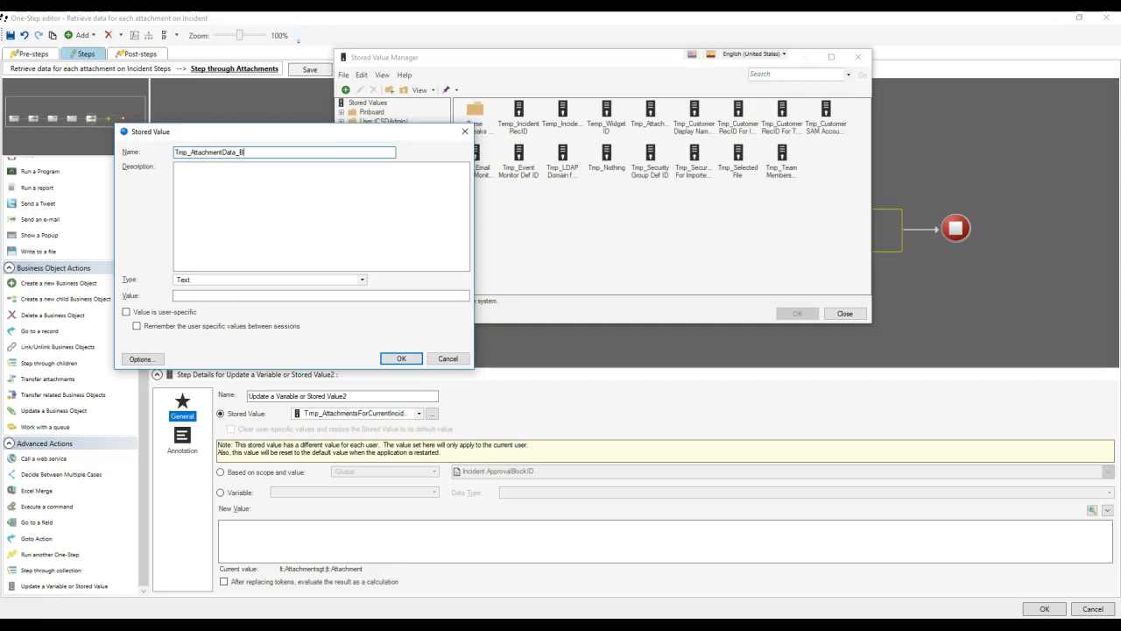
{"action": "left_click", "coordinate": [166, 312]}
{"action": "left_click", "coordinate": [402, 359]}
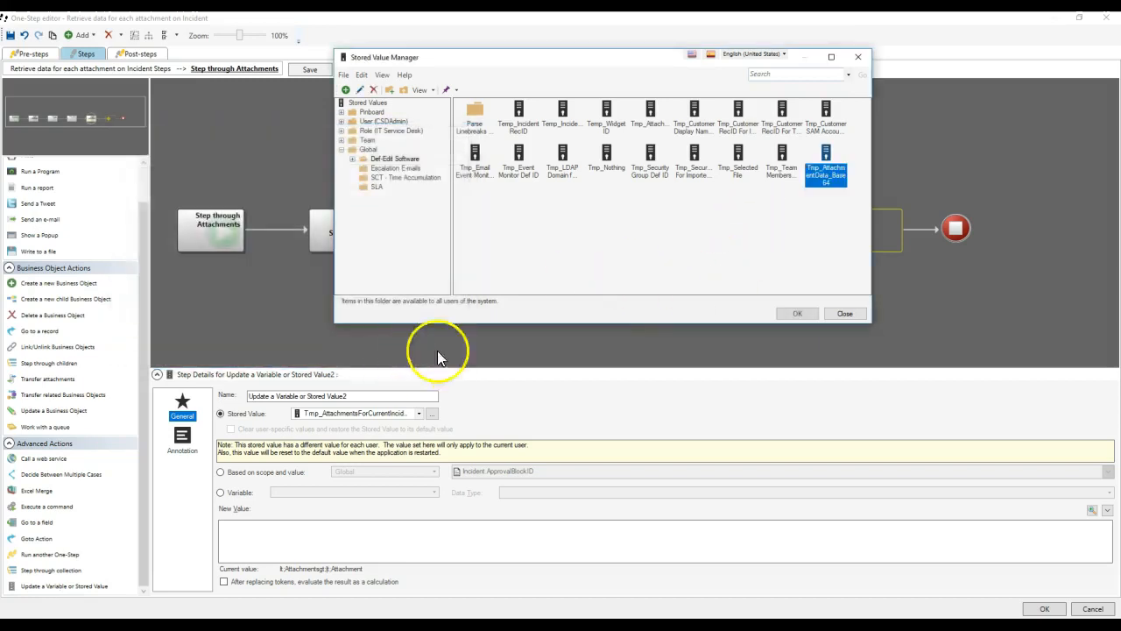
{"action": "left_click", "coordinate": [796, 313]}
Set the New Value to the 'Call a web service result' variable.
{"action": "right_click", "coordinate": [295, 525]}
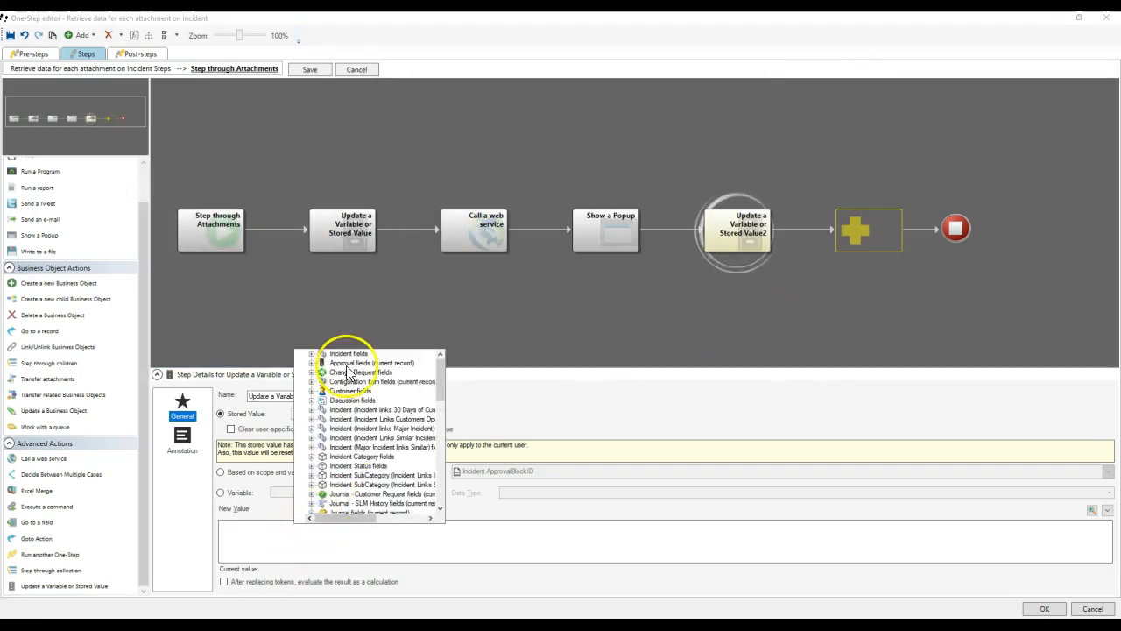
{"action": "scroll", "coordinate": [348, 367], "scroll_direction": "down", "scroll_amount": 15}
{"action": "double_click", "coordinate": [394, 428]}
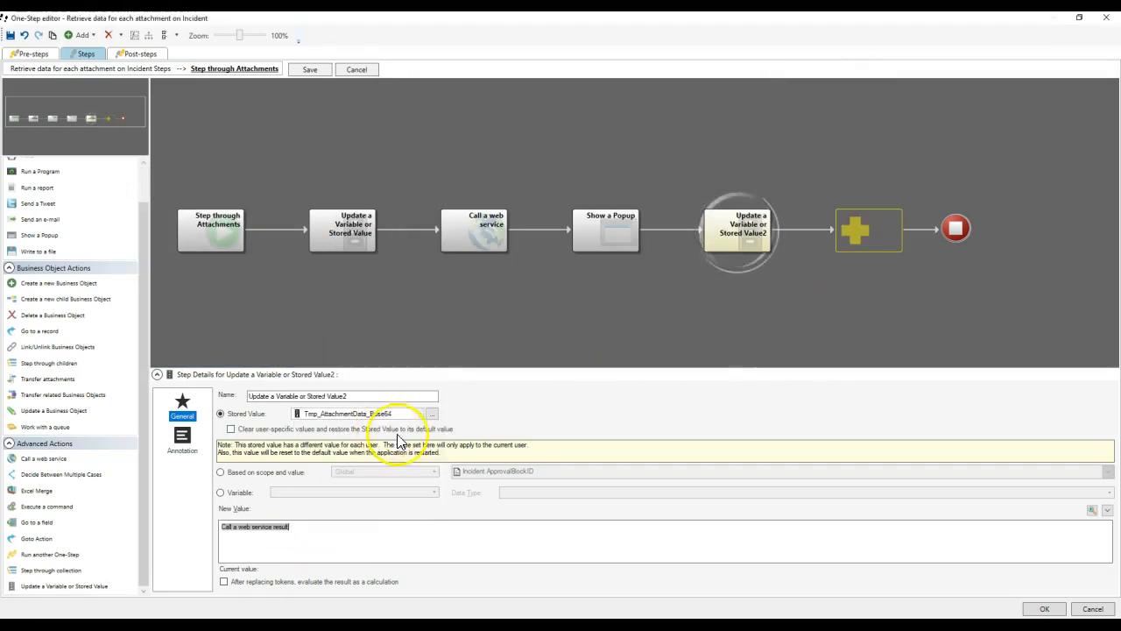
Move the second update step before Show a Popup and name it 'Save Base64 Attachment Contents'.
{"action": "left_click", "coordinate": [301, 72]}
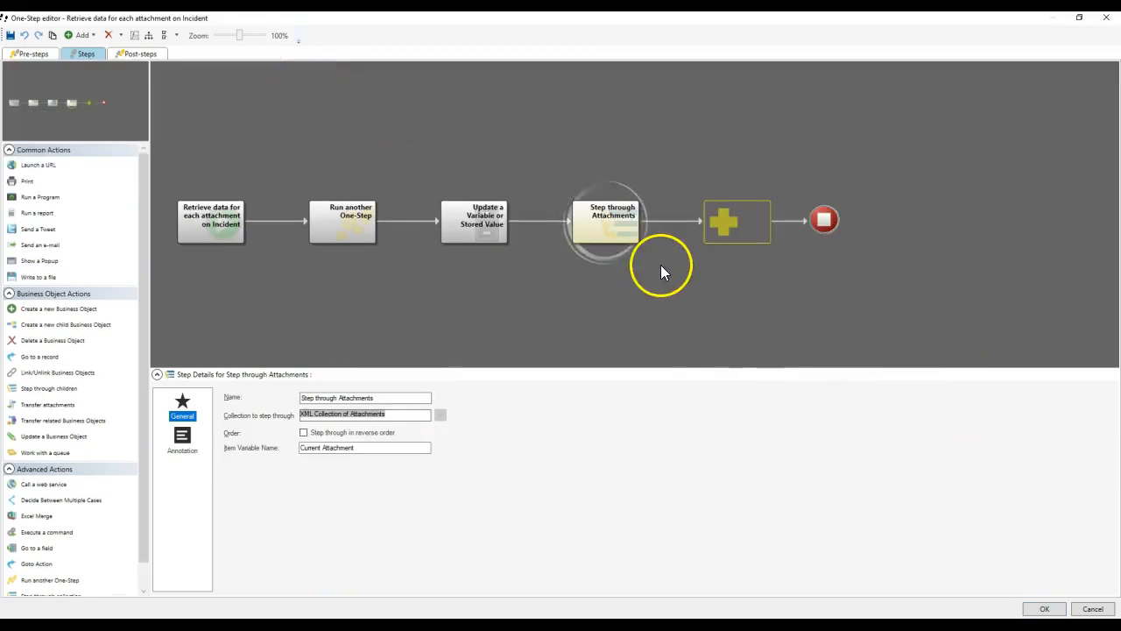
{"action": "double_click", "coordinate": [608, 223]}
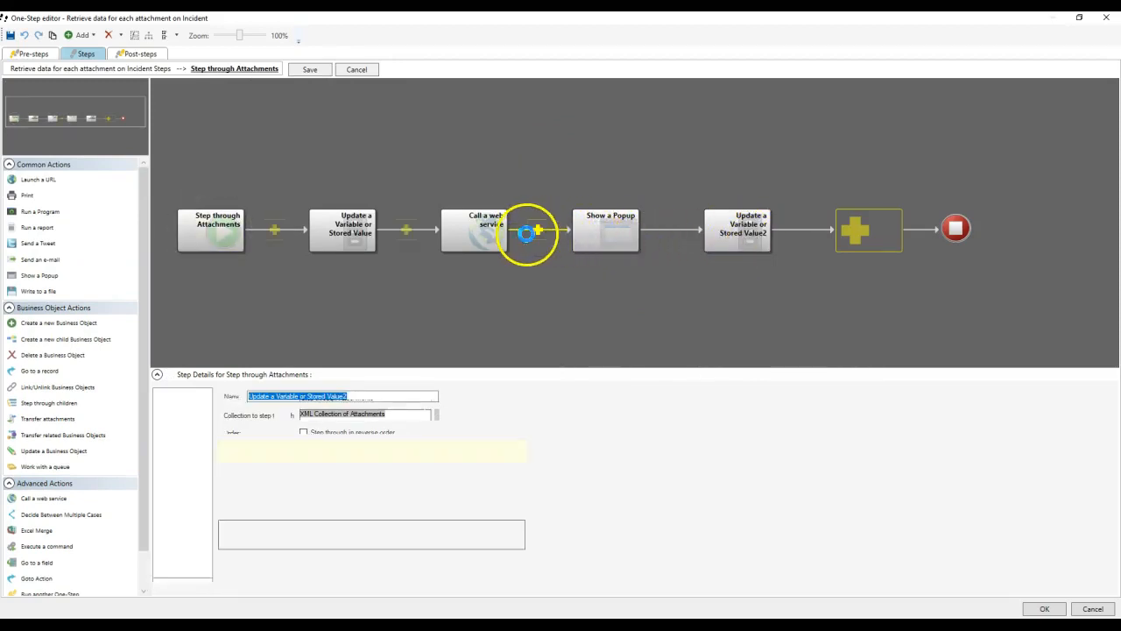
{"action": "left_click_drag", "start_coordinate": [525, 231], "coordinate": [527, 231]}
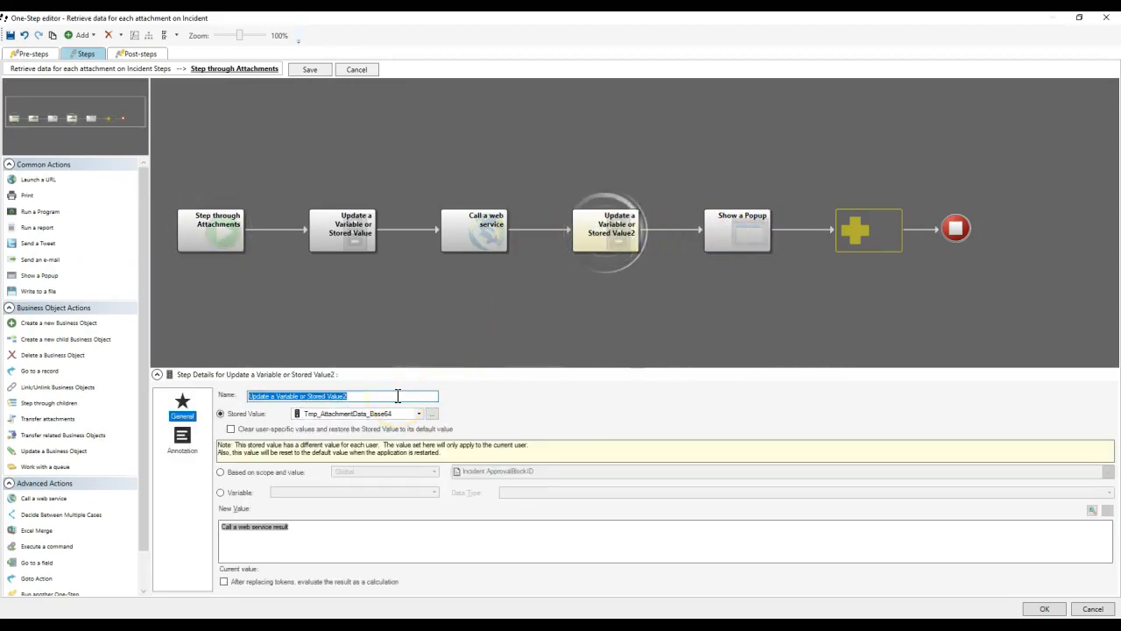
{"action": "type", "text": "Save Base64"}
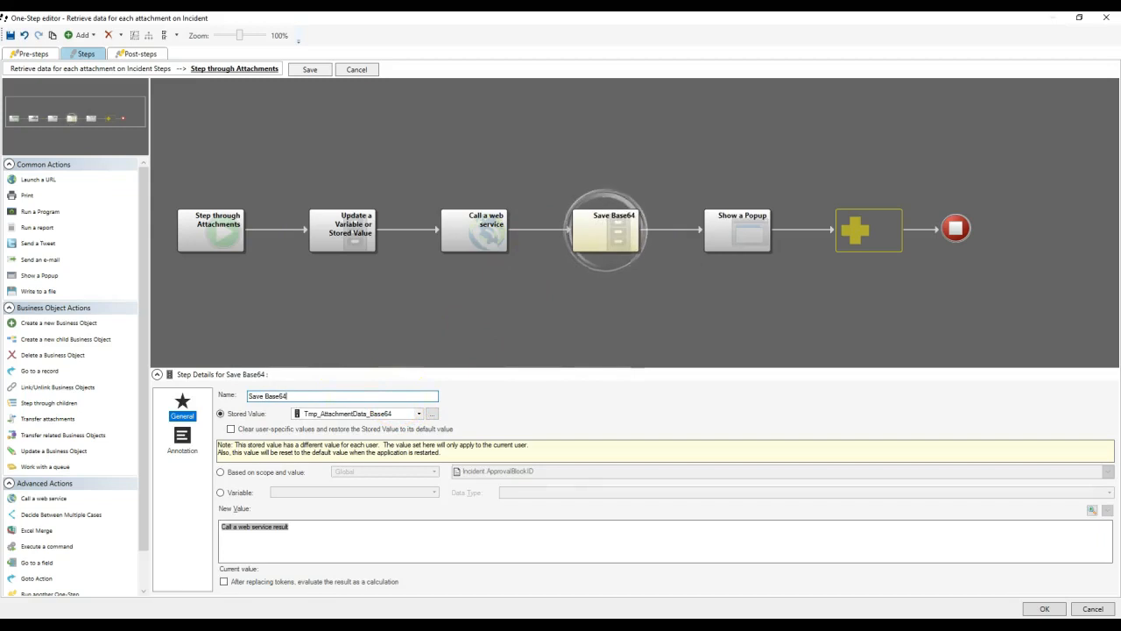
{"action": "type", "text": "ontents"}
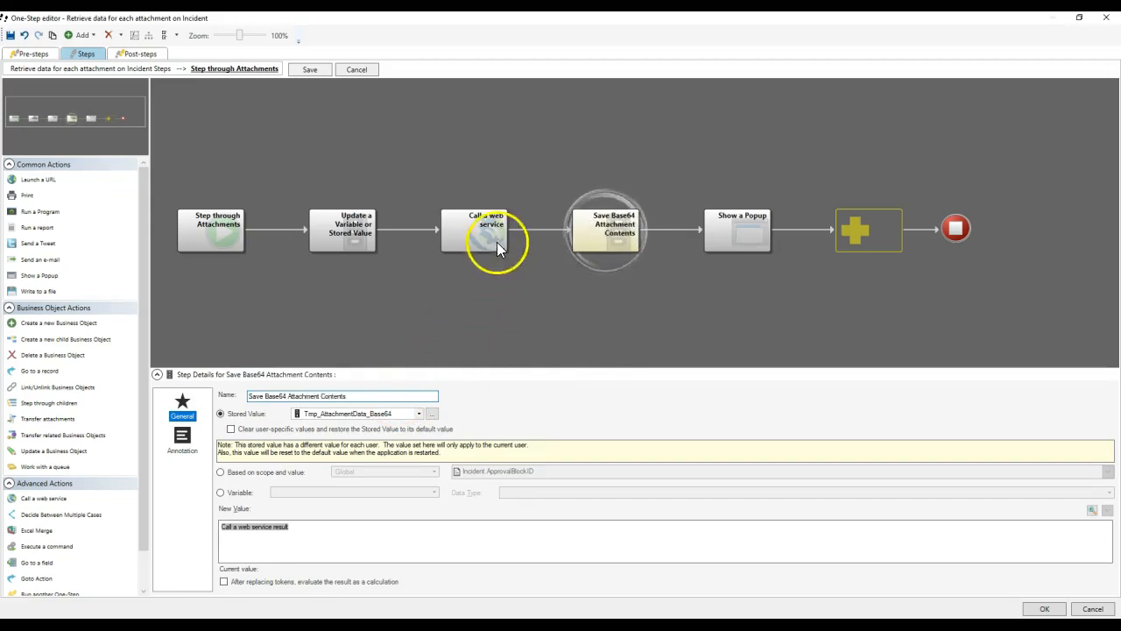
Rename the other steps 'Get Attachment ID' and 'Get Attachment Data Using ID'.
{"action": "left_click", "coordinate": [347, 226]}
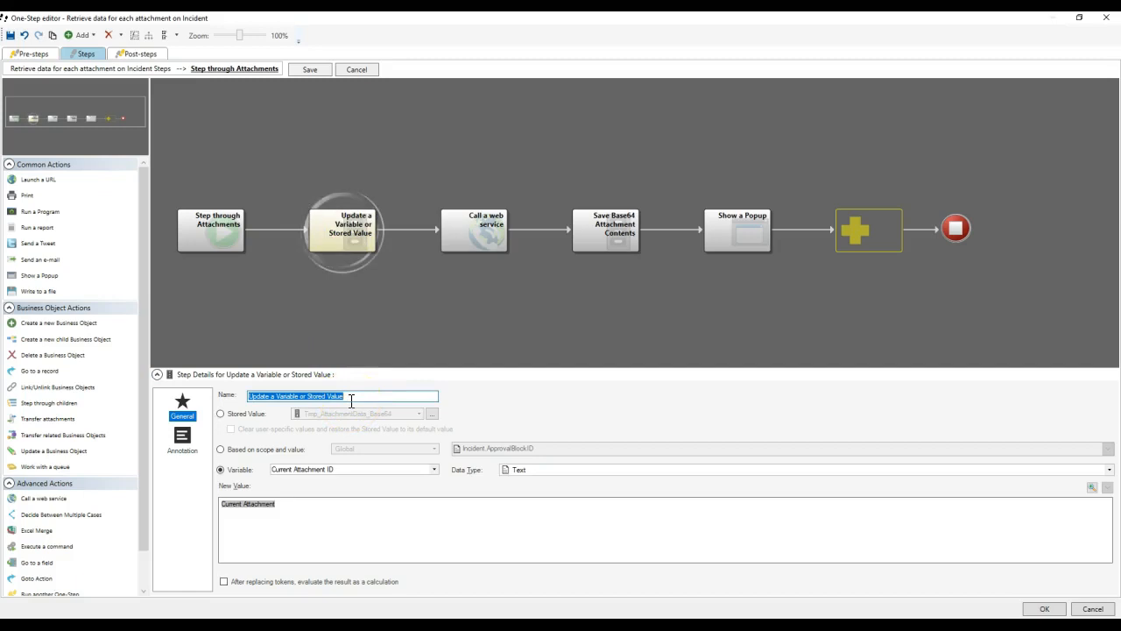
{"action": "type", "text": "Get Attachment ID"}
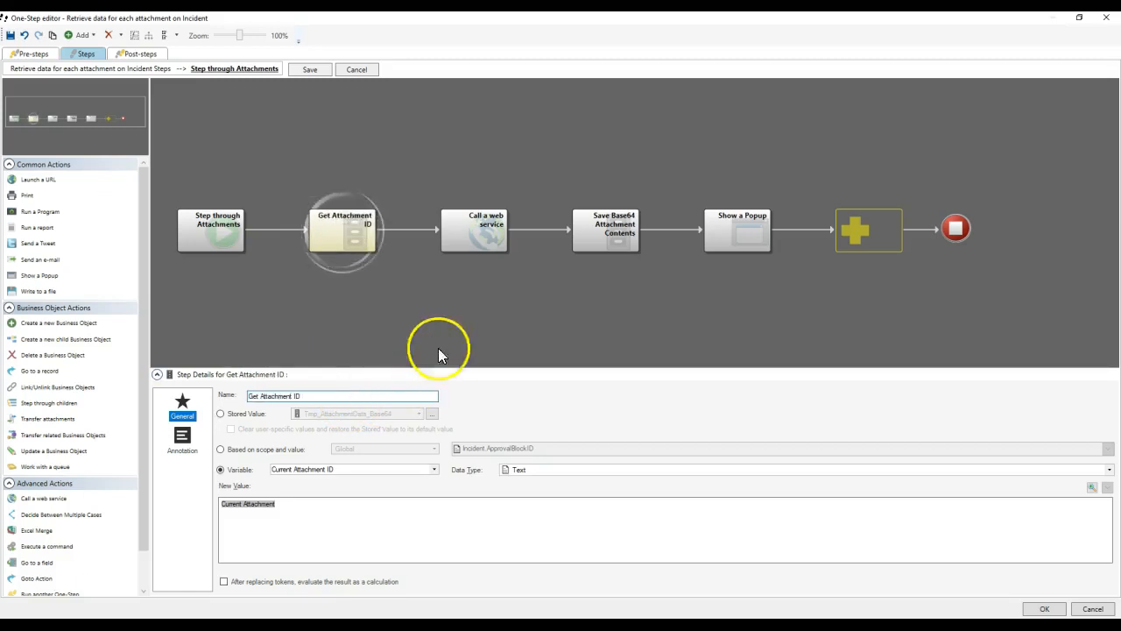
{"action": "left_click", "coordinate": [469, 232]}
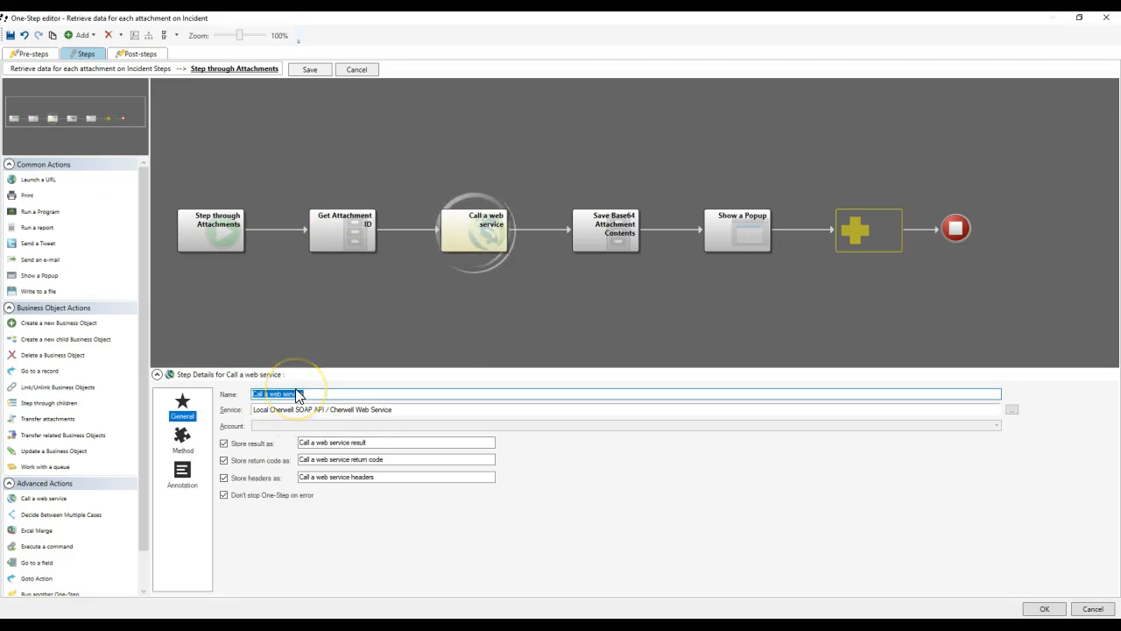
{"action": "type", "text": "Get Attach"}
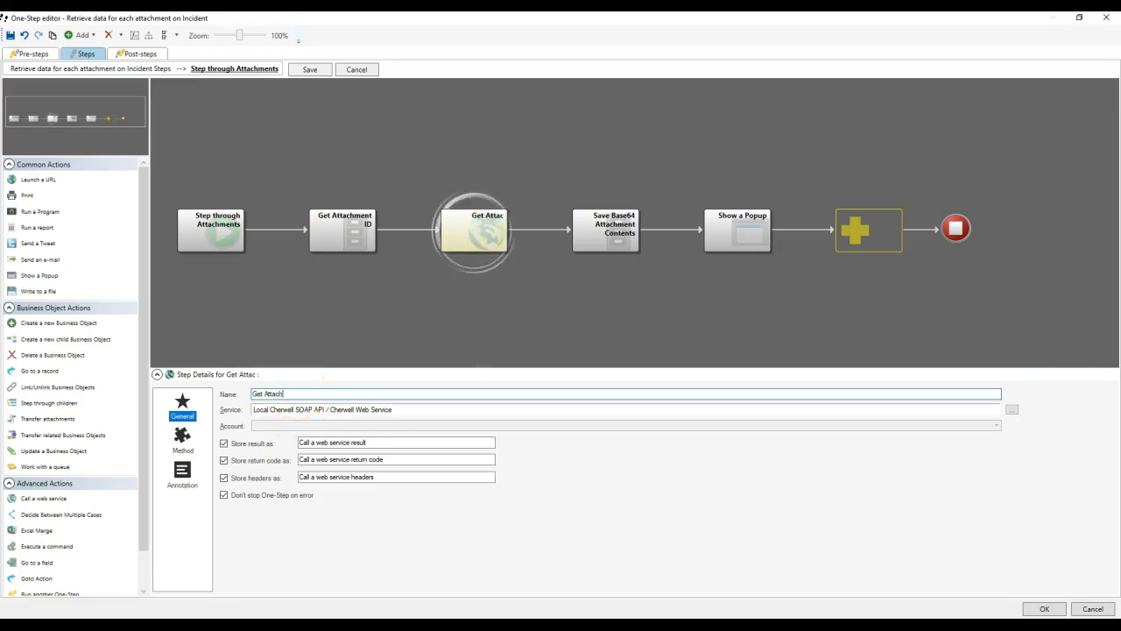
{"action": "type", "text": "ment Data Using ID"}
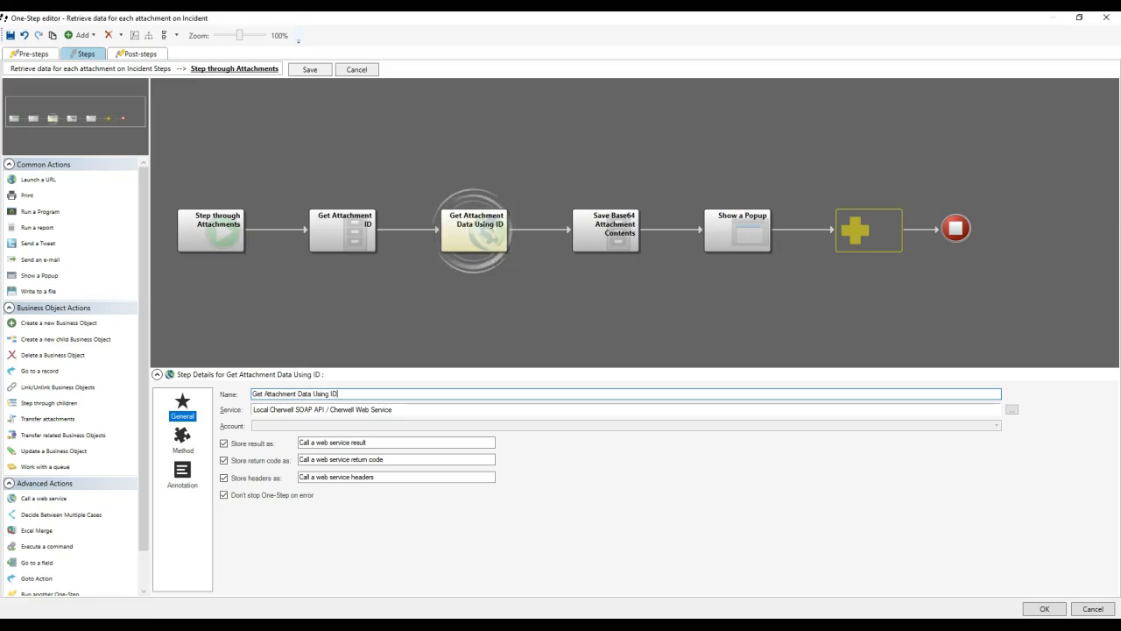
{"action": "left_click", "coordinate": [720, 226]}
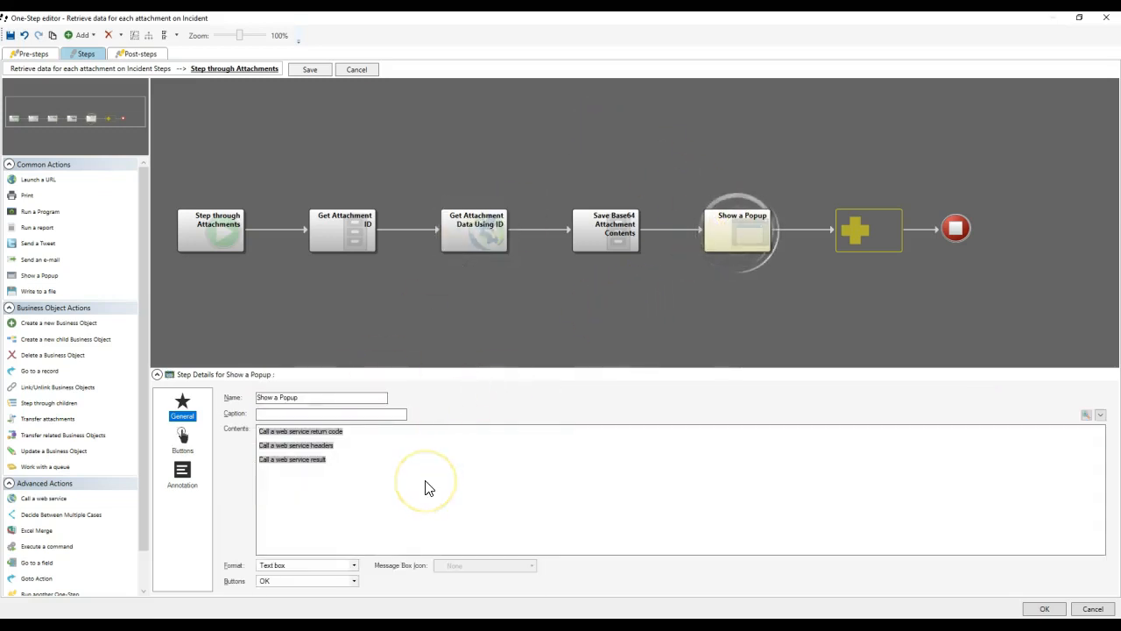
Add a fourth 'Call a web service result' line to the popup contents.
{"action": "right_click", "coordinate": [259, 475]}
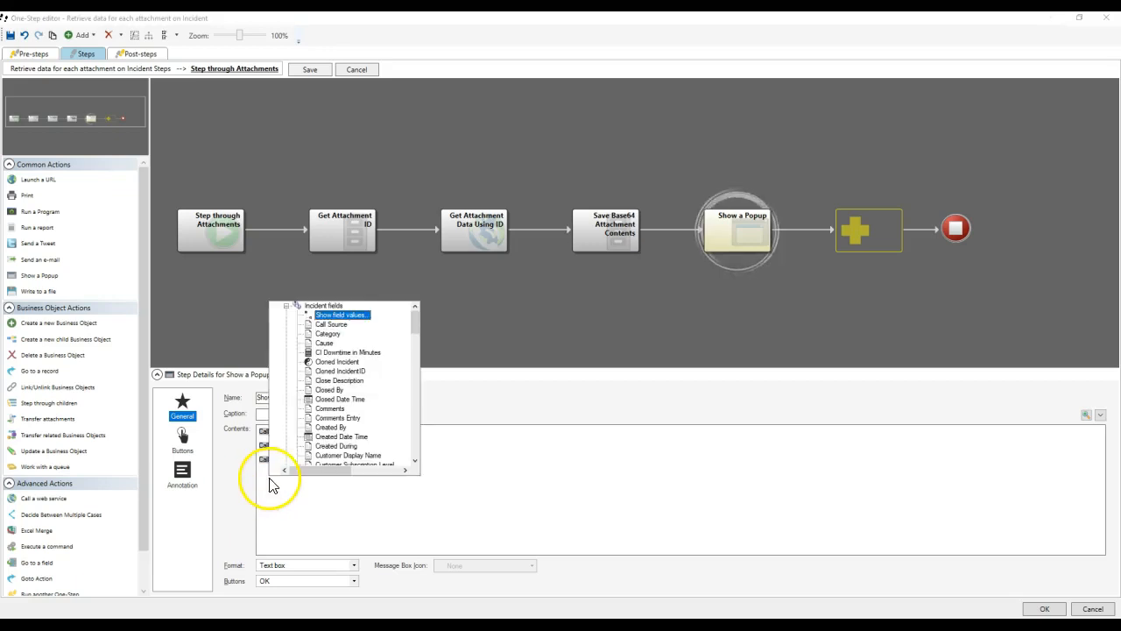
{"action": "double_click", "coordinate": [329, 306]}
{"action": "scroll", "coordinate": [382, 352], "scroll_direction": "down", "scroll_amount": 10}
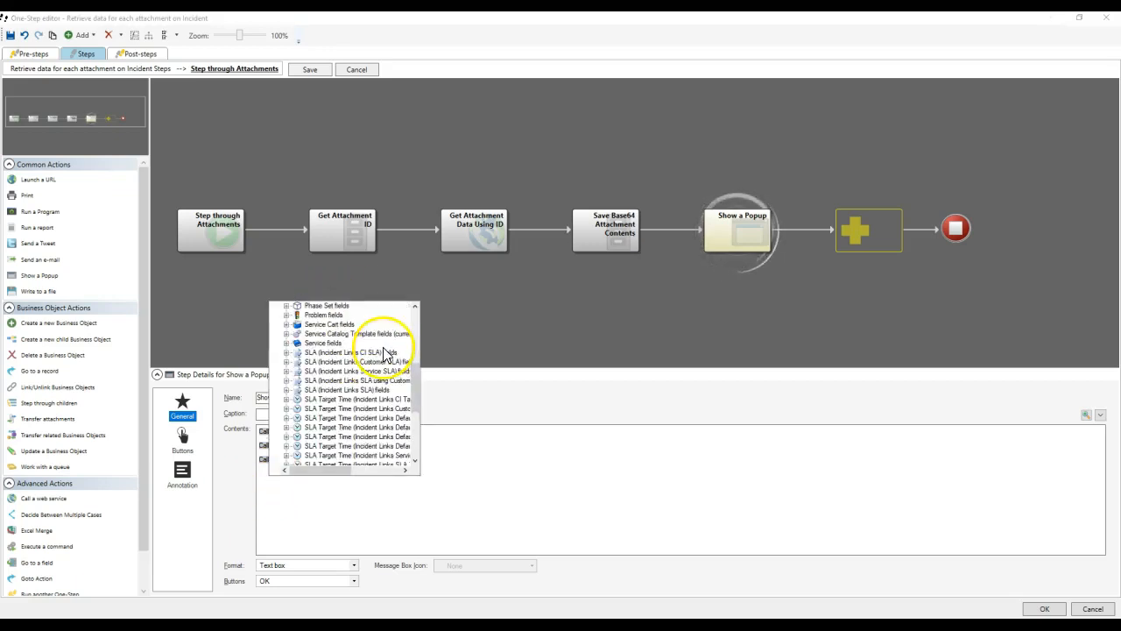
{"action": "double_click", "coordinate": [314, 455]}
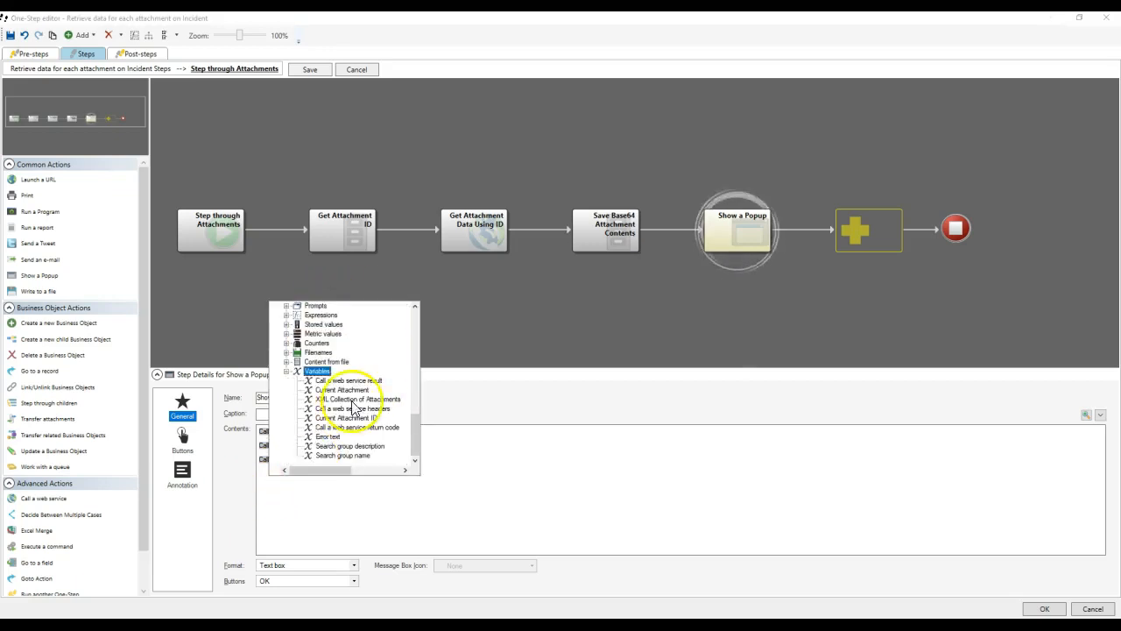
{"action": "double_click", "coordinate": [326, 381]}
Open Modifiers for that line, then consult the forum thread on decoding Base64 attachments.
{"action": "right_click", "coordinate": [292, 472]}
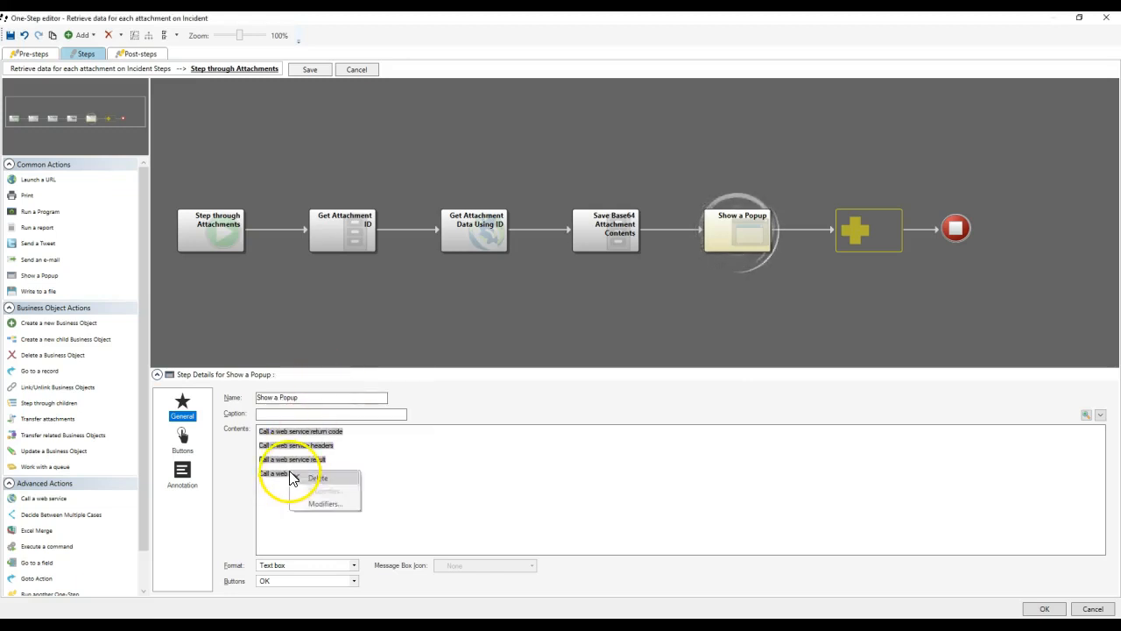
{"action": "left_click", "coordinate": [317, 504]}
{"action": "left_click_drag", "start_coordinate": [469, 222], "coordinate": [528, 173]}
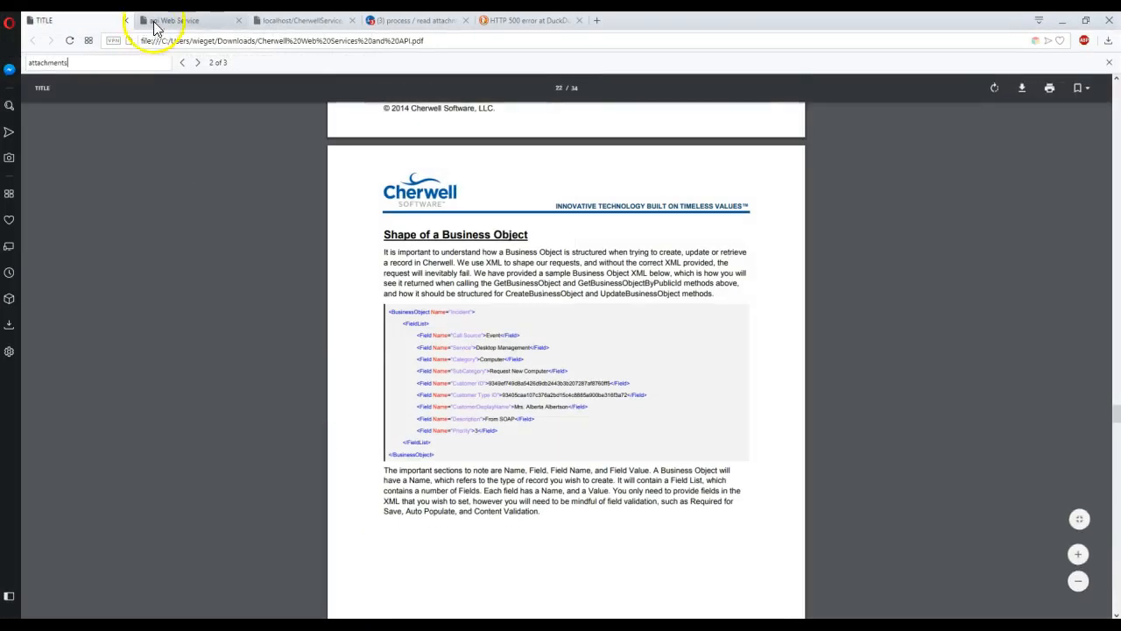
{"action": "left_click", "coordinate": [419, 20]}
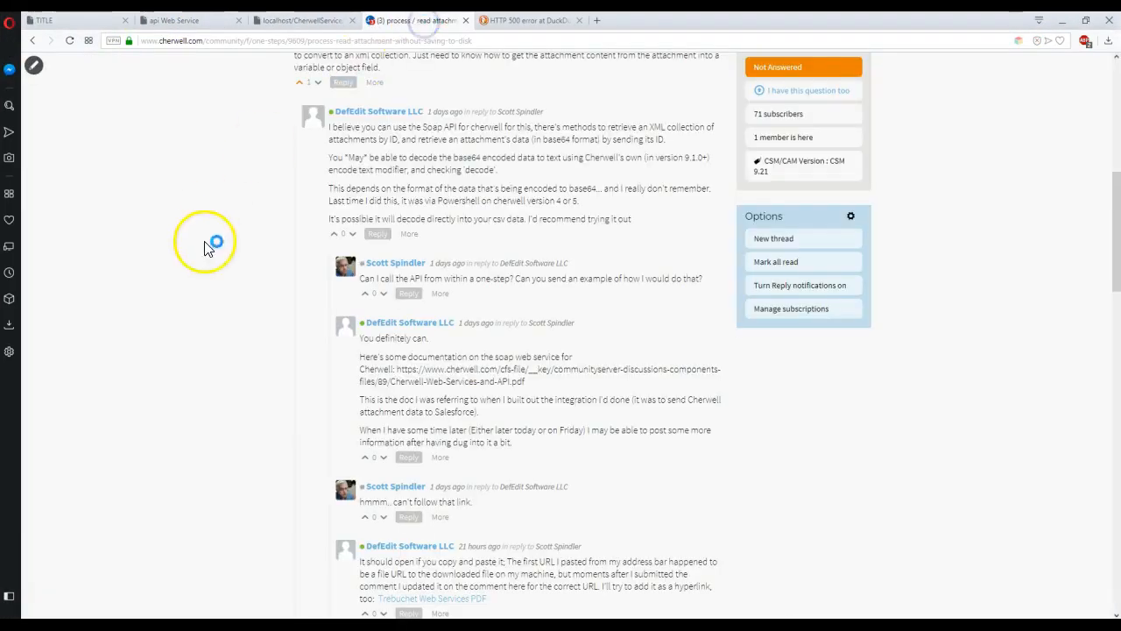
Highlight the forum advice to decode base64 data with Cherwell's Encode Text modifier, then minimize Opera.
{"action": "scroll", "coordinate": [219, 267], "scroll_direction": "up", "scroll_amount": 1}
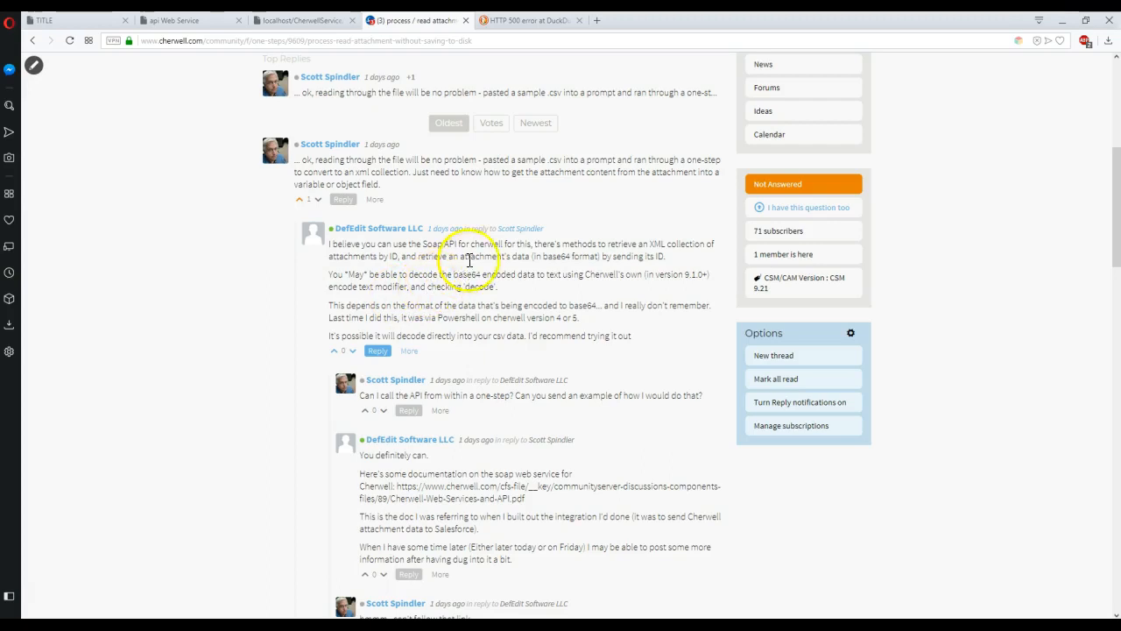
{"action": "left_click_drag", "start_coordinate": [531, 256], "coordinate": [624, 256]}
{"action": "left_click", "coordinate": [428, 287]}
{"action": "left_click_drag", "start_coordinate": [406, 277], "coordinate": [573, 277]}
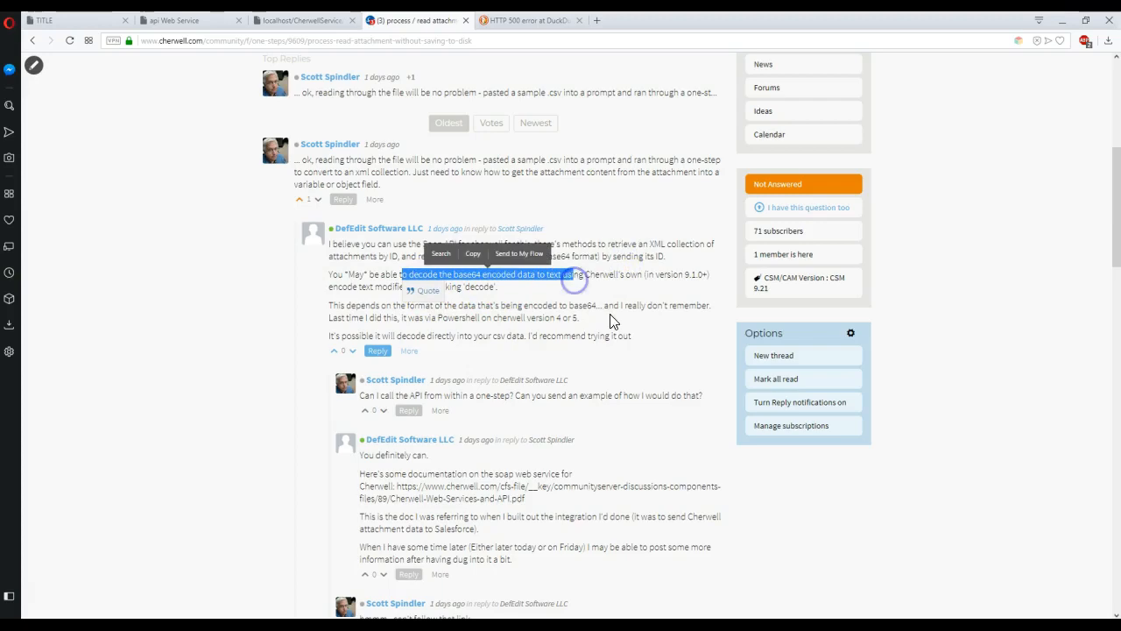
{"action": "left_click", "coordinate": [1062, 21]}
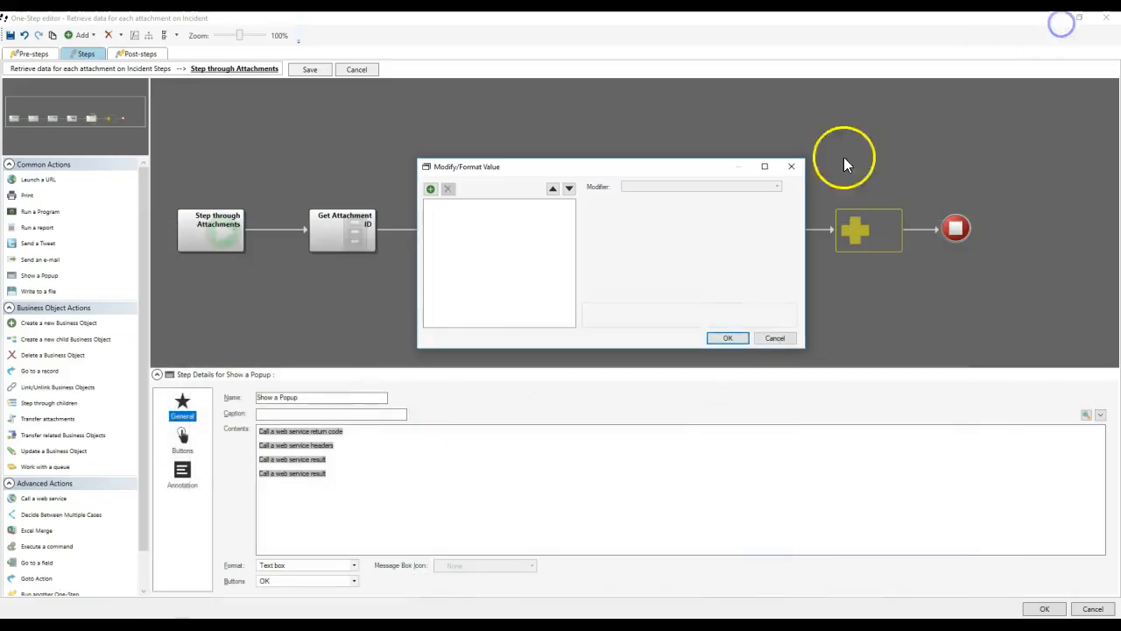
Add an Encode Text modifier with Base 64 encoding to the fourth popup line and save the One-Step.
{"action": "left_click", "coordinate": [430, 188]}
{"action": "left_click", "coordinate": [644, 187]}
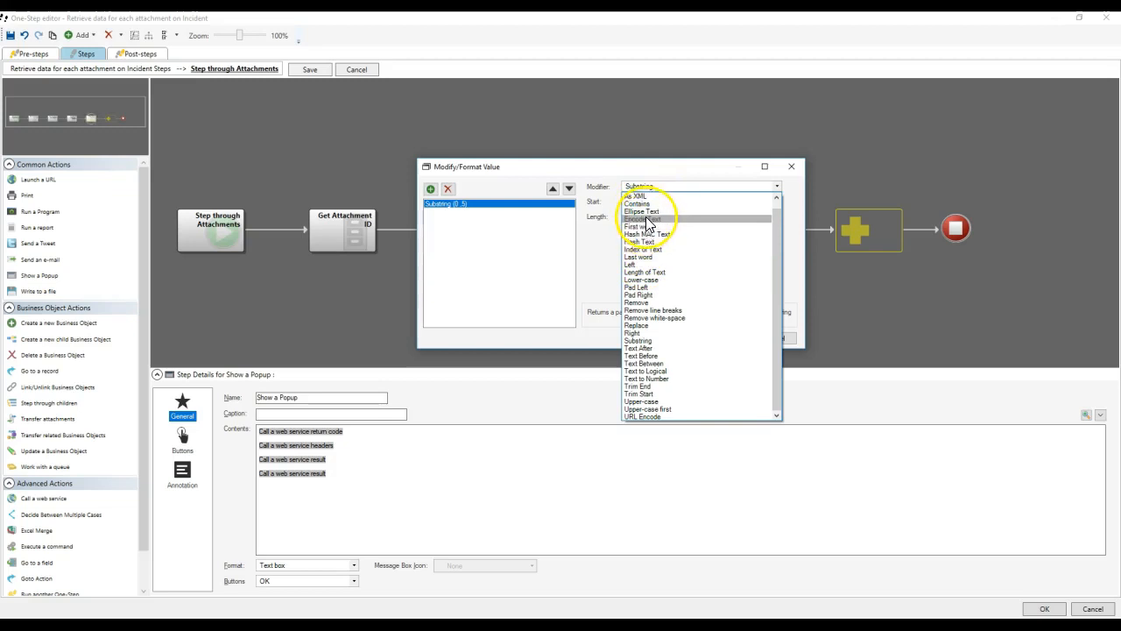
{"action": "left_click", "coordinate": [644, 219]}
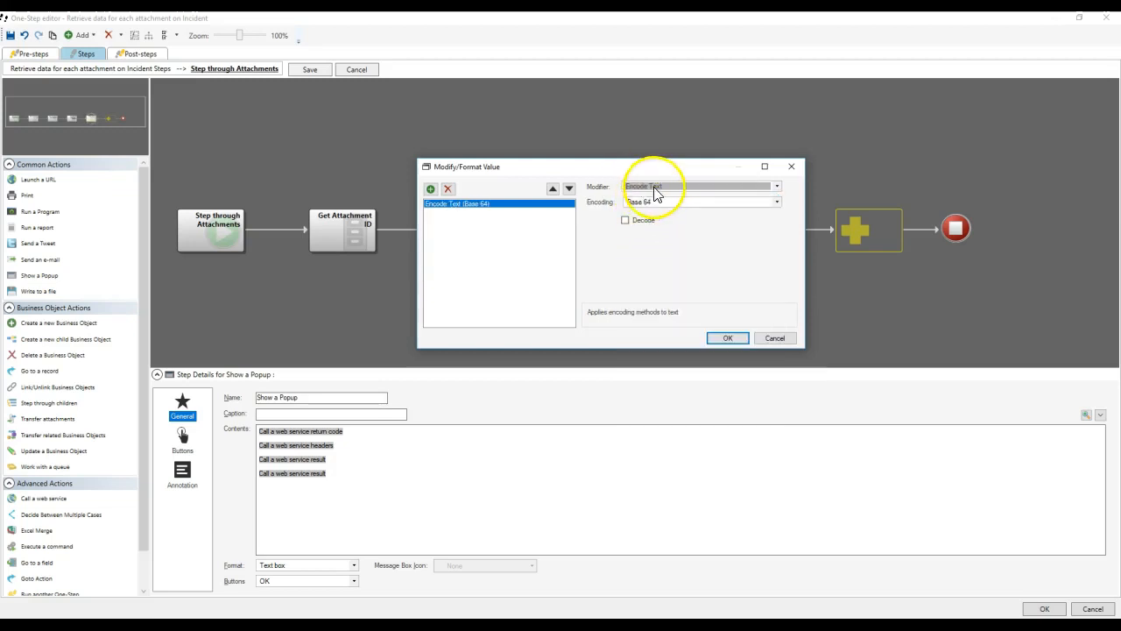
{"action": "left_click", "coordinate": [639, 203]}
{"action": "left_click", "coordinate": [639, 210]}
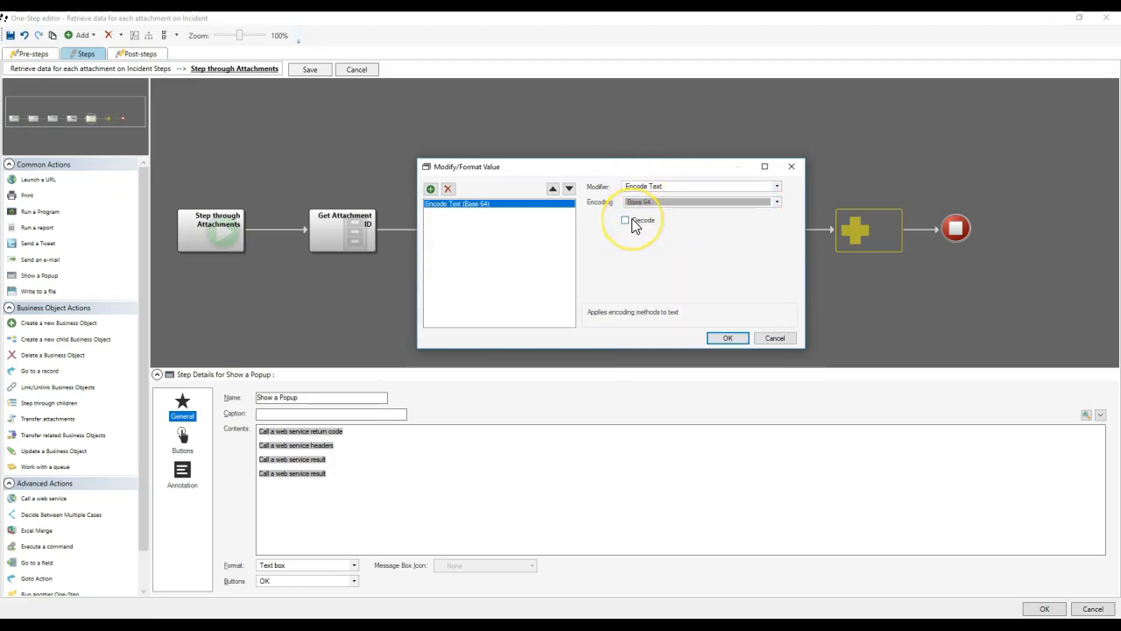
{"action": "left_click", "coordinate": [726, 339]}
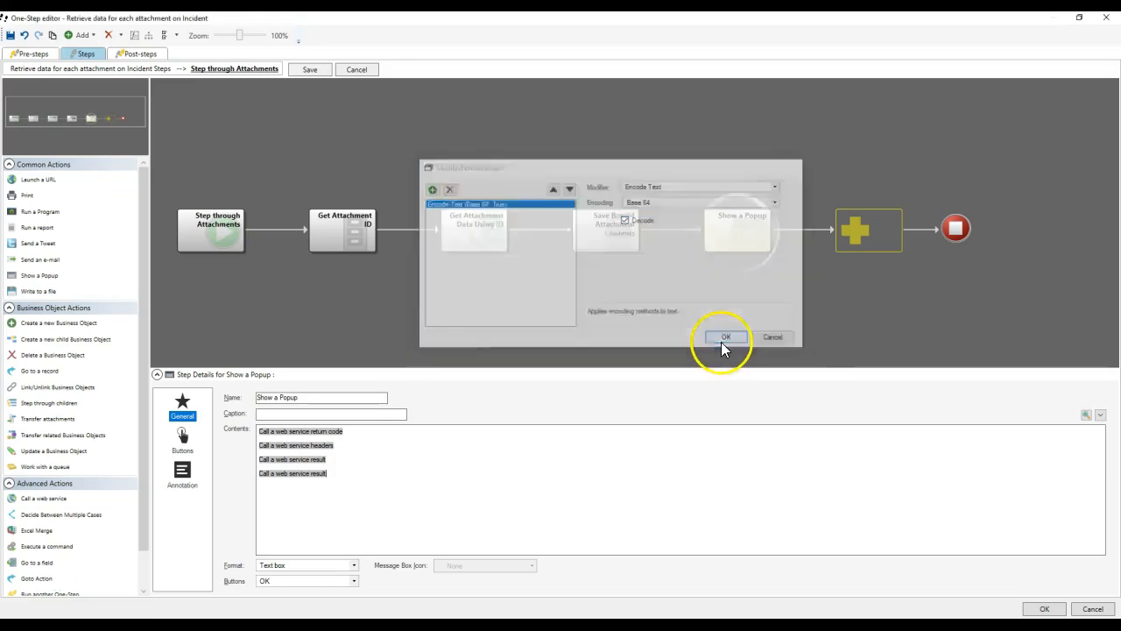
{"action": "left_click", "coordinate": [1043, 608]}
Run the attachment One-Step, dismiss its CSNotLoggedIn error popups, and reopen the One-Step Action Manager.
{"action": "left_click", "coordinate": [582, 360]}
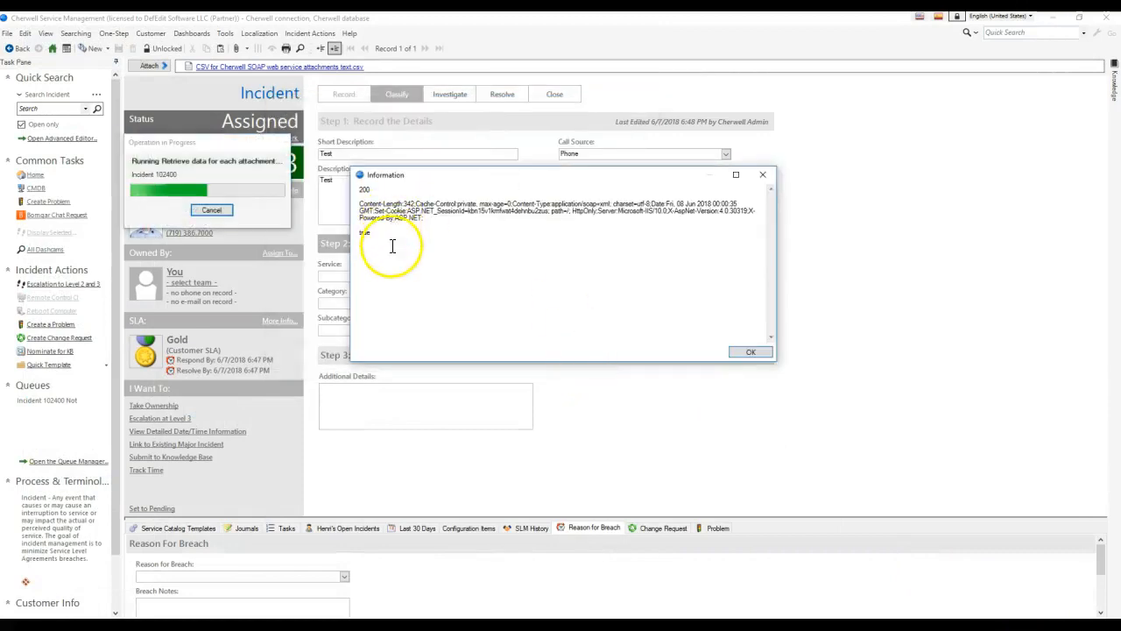
{"action": "left_click_drag", "start_coordinate": [393, 246], "coordinate": [350, 150]}
{"action": "left_click", "coordinate": [747, 352]}
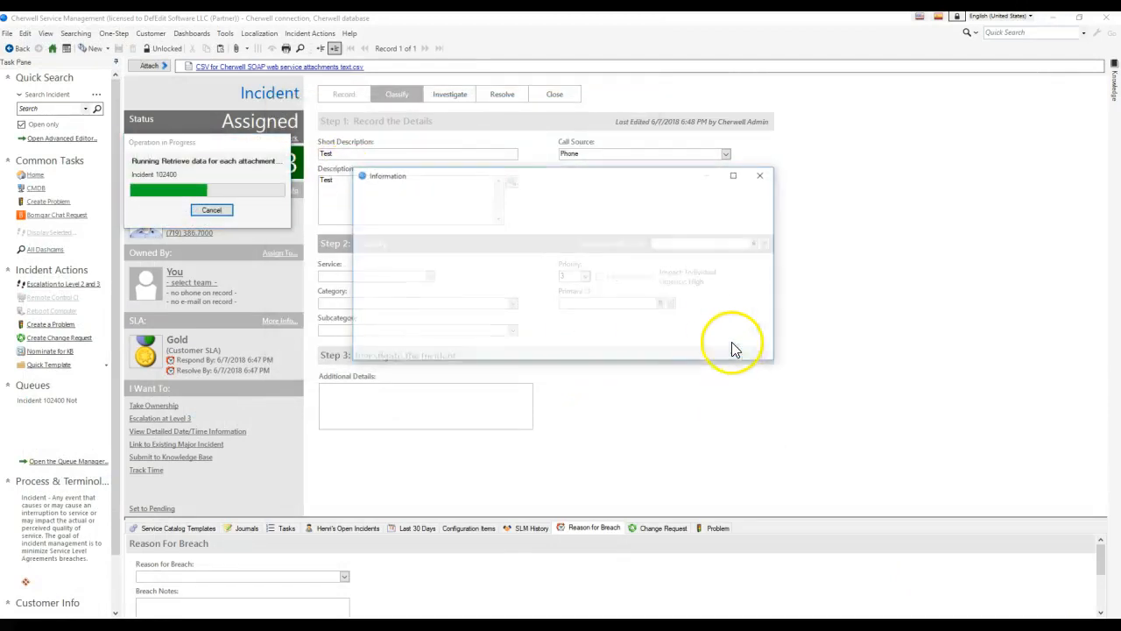
{"action": "left_click_drag", "start_coordinate": [687, 277], "coordinate": [334, 206]}
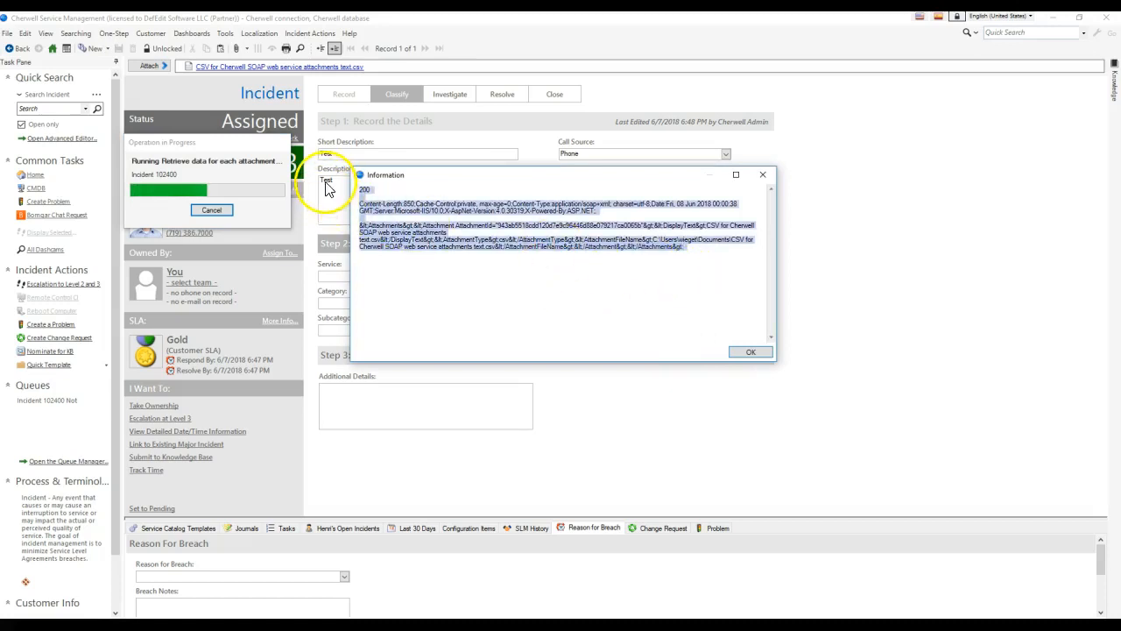
{"action": "left_click", "coordinate": [371, 220]}
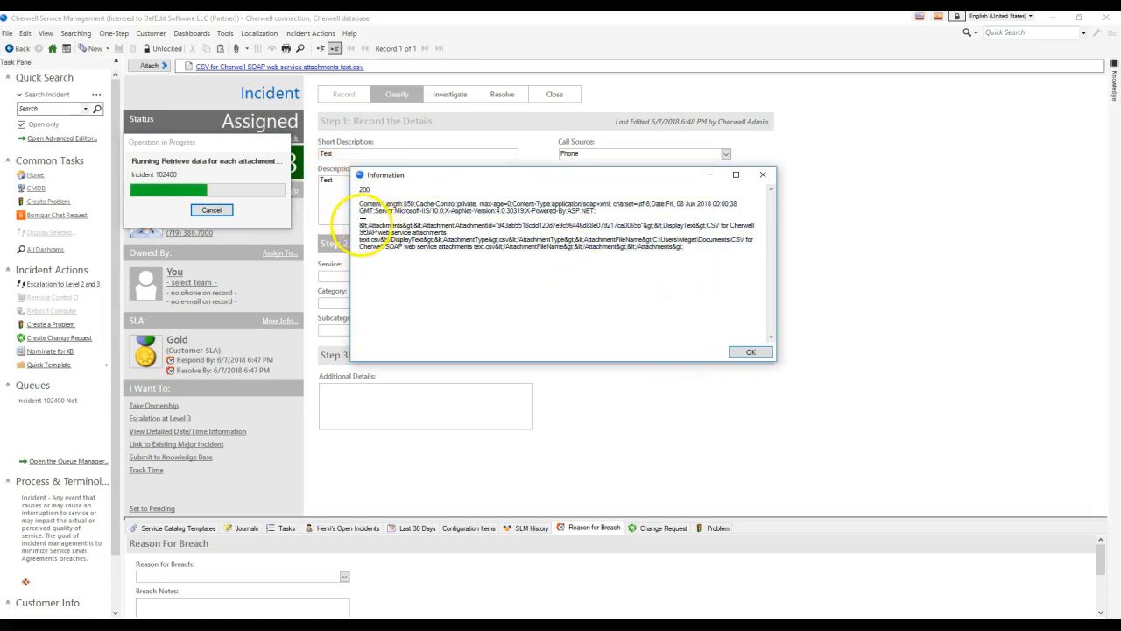
{"action": "left_click", "coordinate": [761, 353]}
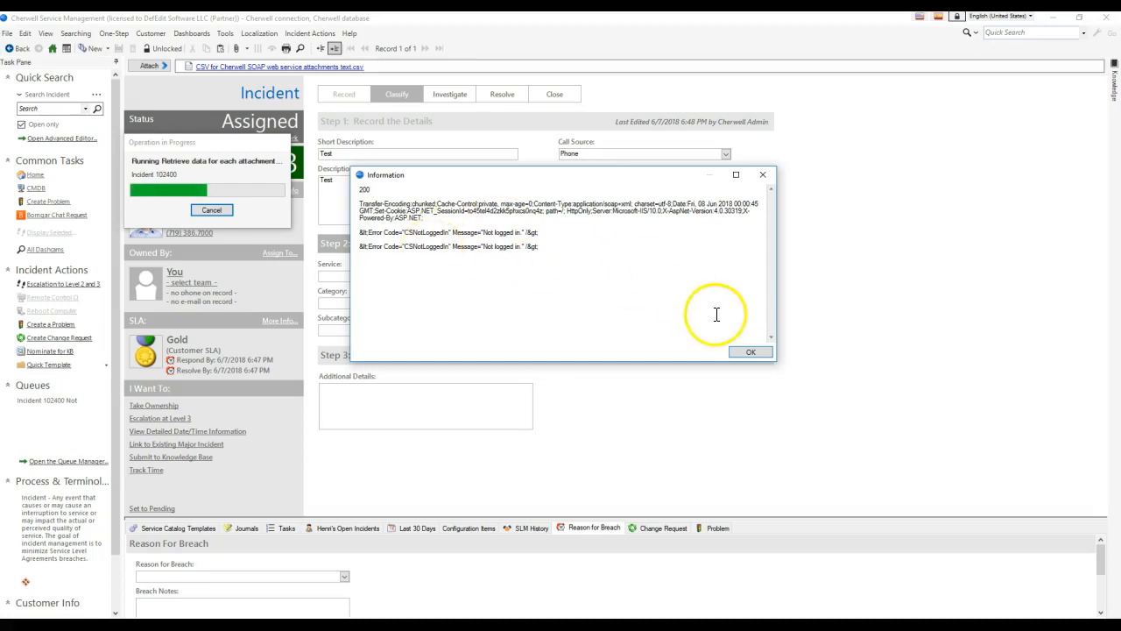
{"action": "left_click", "coordinate": [751, 351]}
{"action": "left_click", "coordinate": [112, 34]}
{"action": "left_click", "coordinate": [131, 56]}
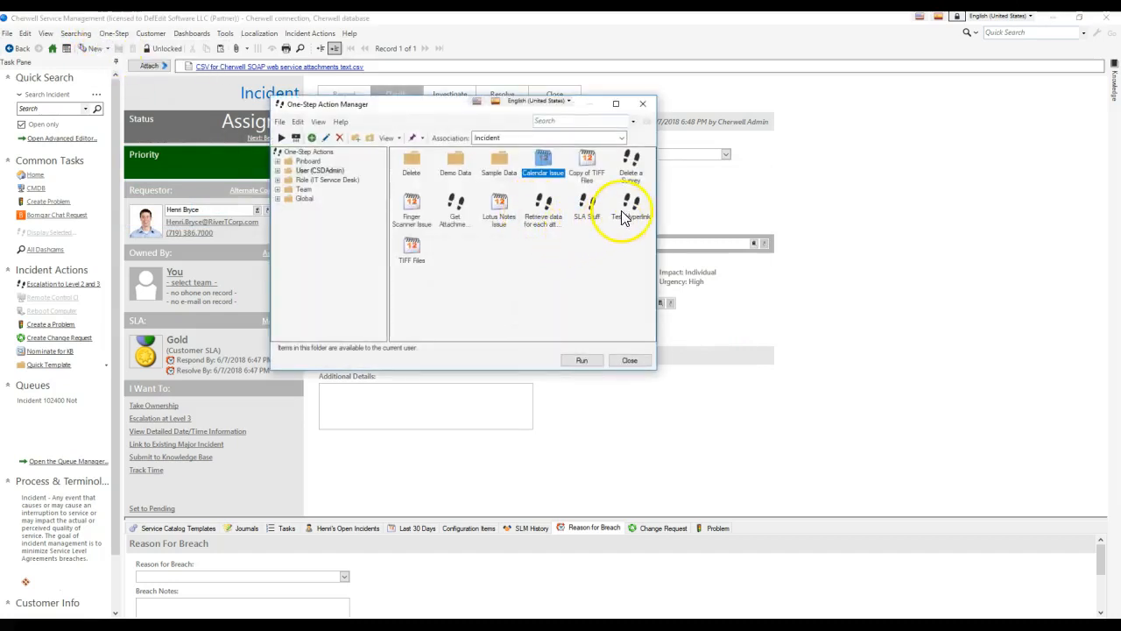
Edit Retrieve data for each attachment and insert a Run another One-Step step after Get Attachment ID.
{"action": "left_click", "coordinate": [547, 210]}
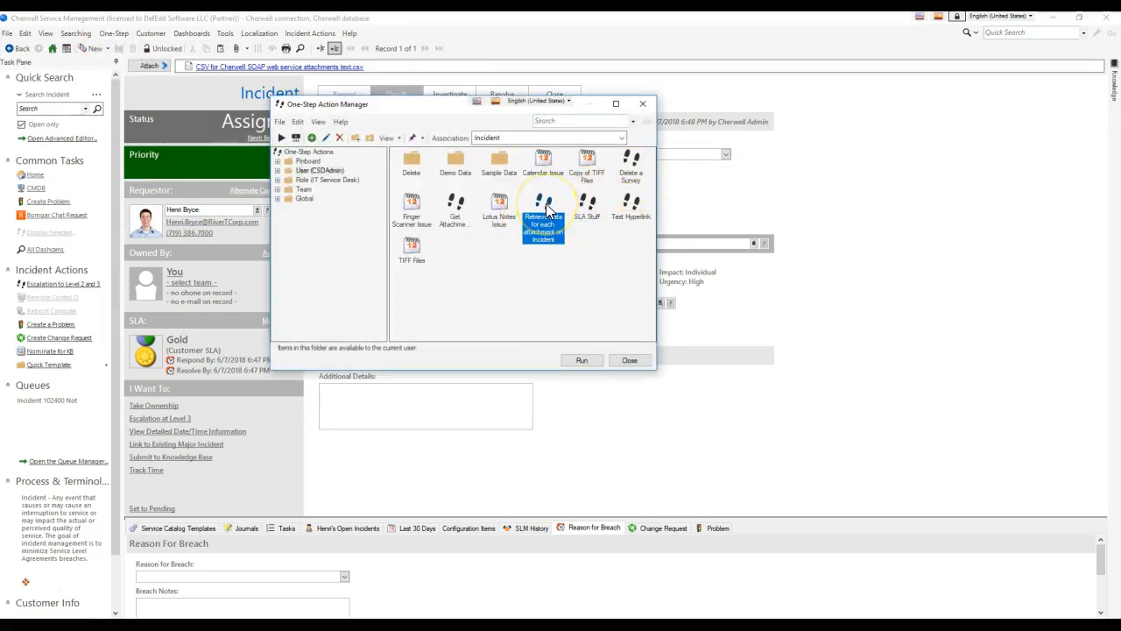
{"action": "right_click", "coordinate": [558, 219]}
{"action": "left_click", "coordinate": [574, 266]}
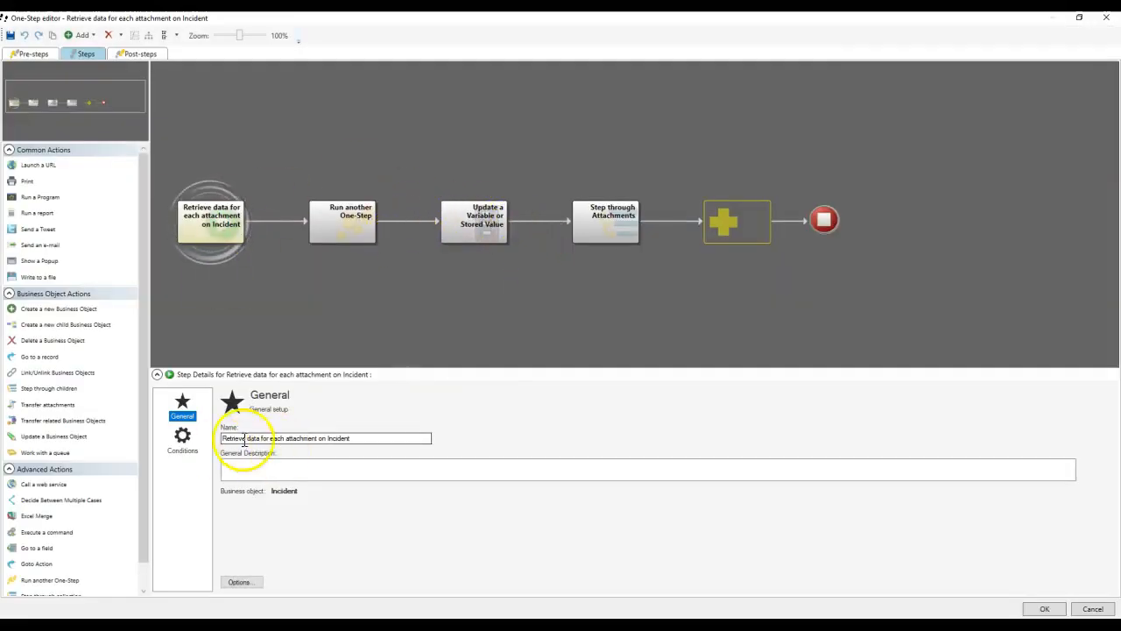
{"action": "left_click", "coordinate": [604, 229]}
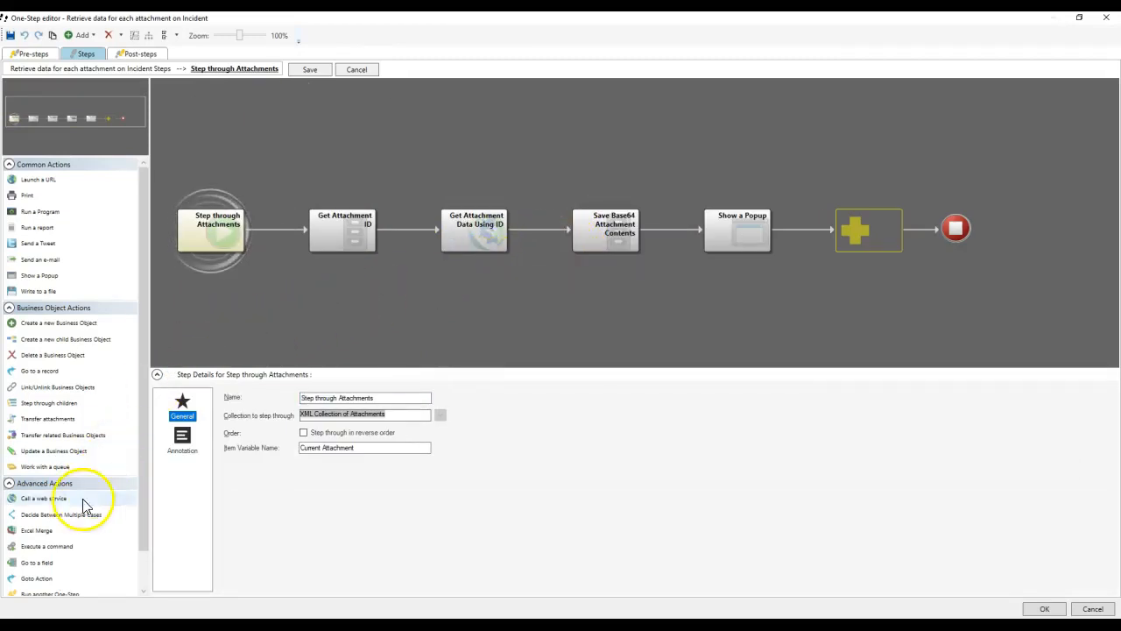
{"action": "scroll", "coordinate": [127, 588], "scroll_direction": "down", "scroll_amount": 2}
{"action": "left_click_drag", "start_coordinate": [75, 570], "coordinate": [413, 233]}
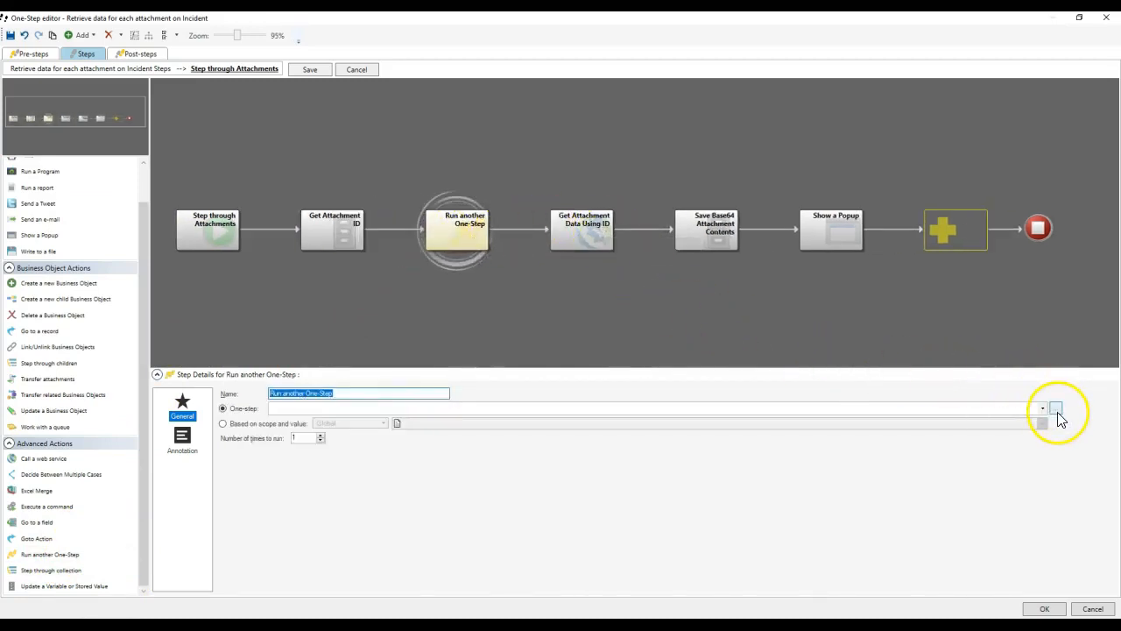
Set the new step to run Log In To Cherwell Via SOAP API, save, and rerun the One-Step.
{"action": "left_click", "coordinate": [1034, 409]}
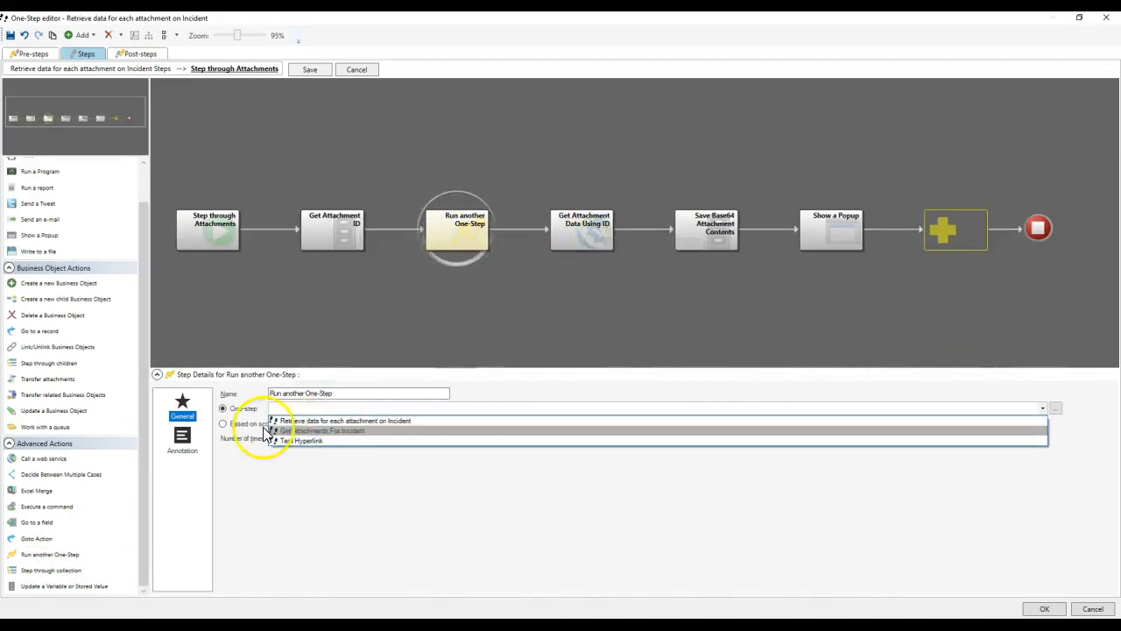
{"action": "left_click", "coordinate": [1050, 417]}
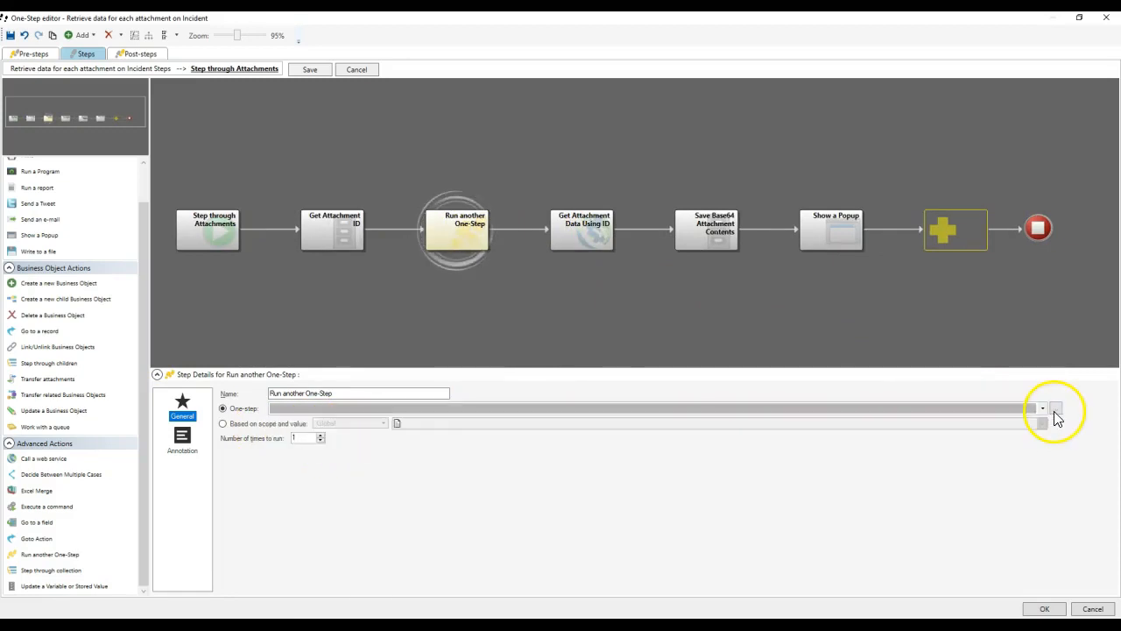
{"action": "left_click", "coordinate": [1057, 409]}
{"action": "left_click", "coordinate": [528, 158]}
{"action": "left_click", "coordinate": [526, 165]}
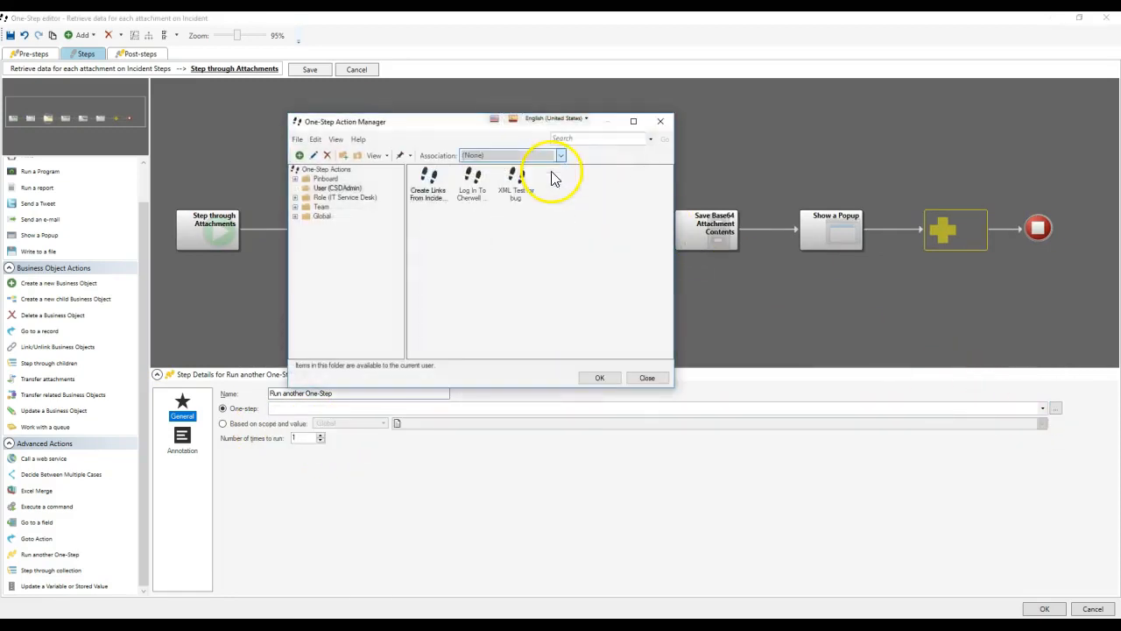
{"action": "left_click", "coordinate": [434, 193]}
{"action": "left_click", "coordinate": [473, 191]}
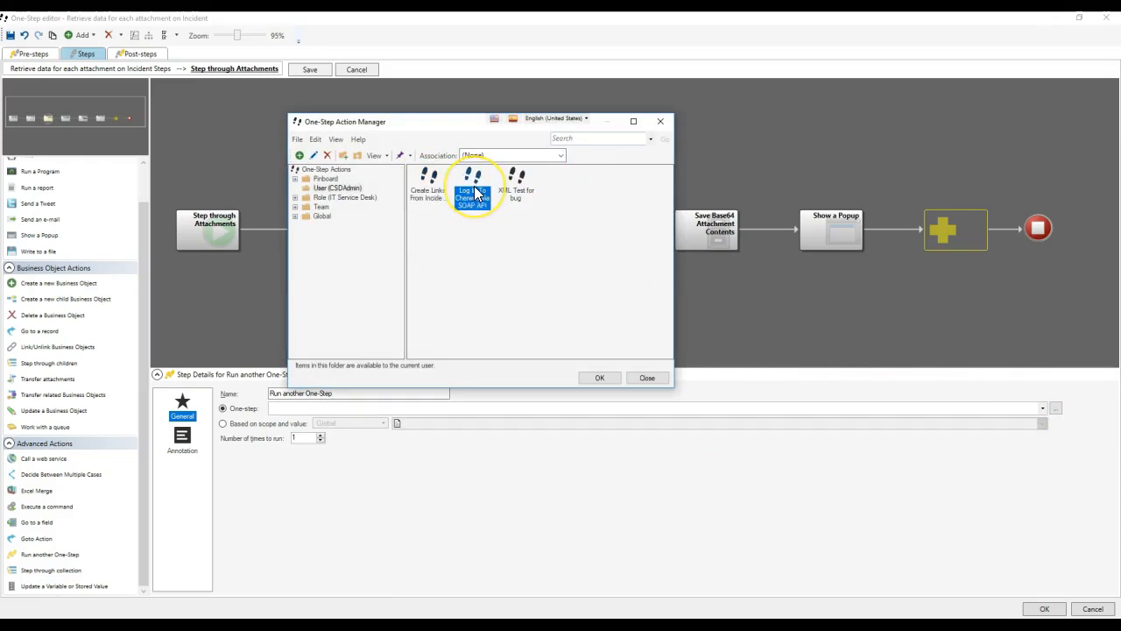
{"action": "double_click", "coordinate": [473, 191]}
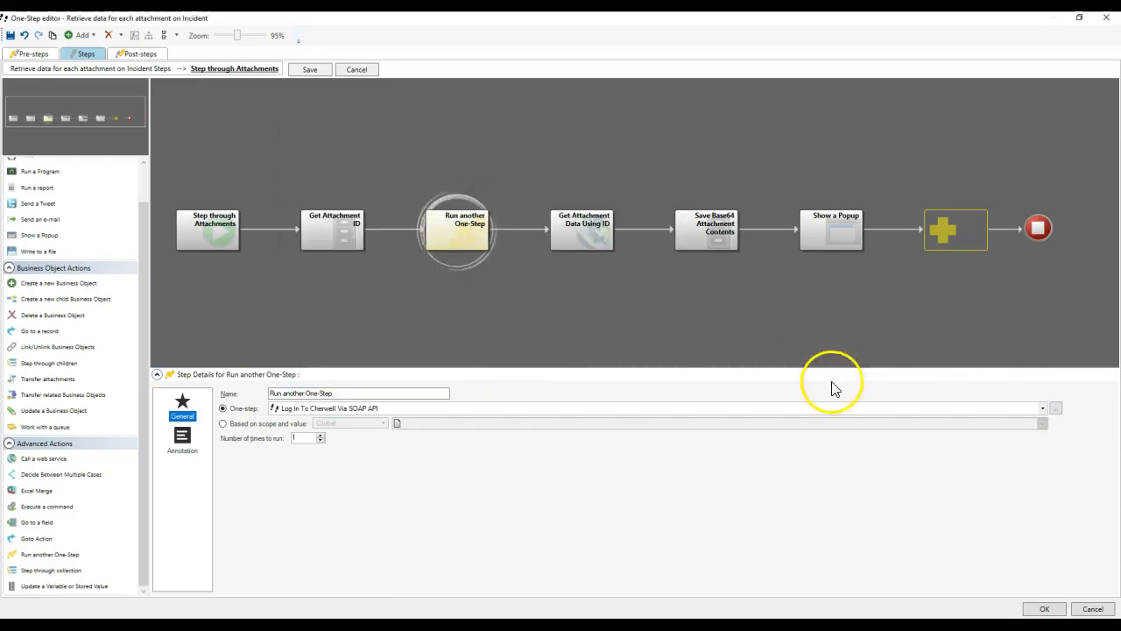
{"action": "left_click", "coordinate": [1046, 608]}
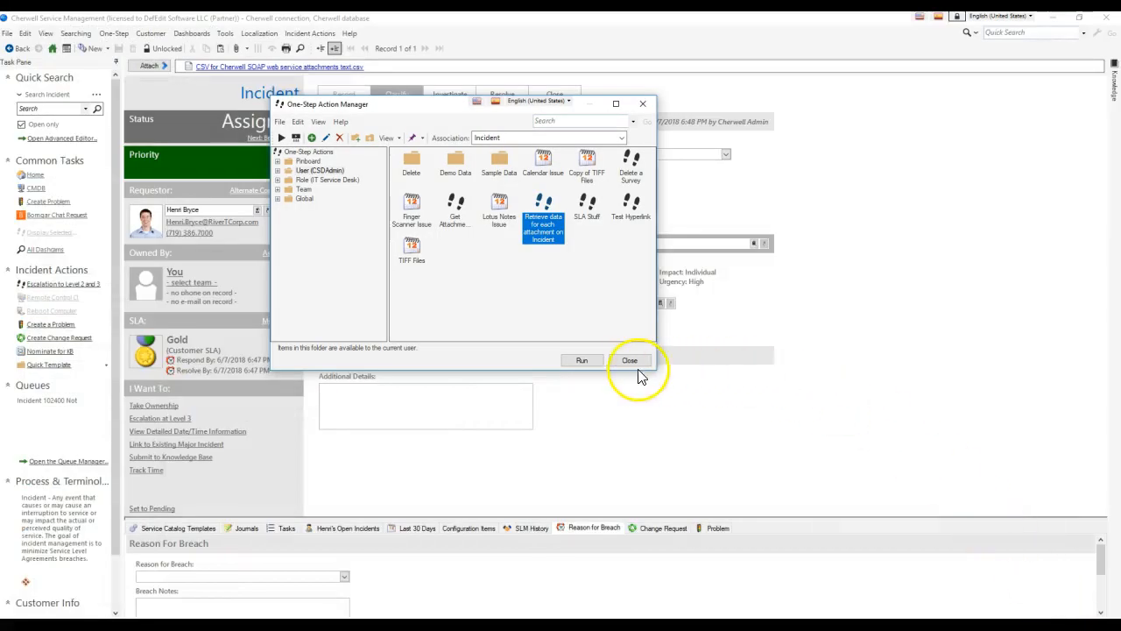
{"action": "left_click", "coordinate": [583, 361]}
Dismiss the first rerun popups, including the attachments list and the login 'true' response.
{"action": "left_click", "coordinate": [746, 352]}
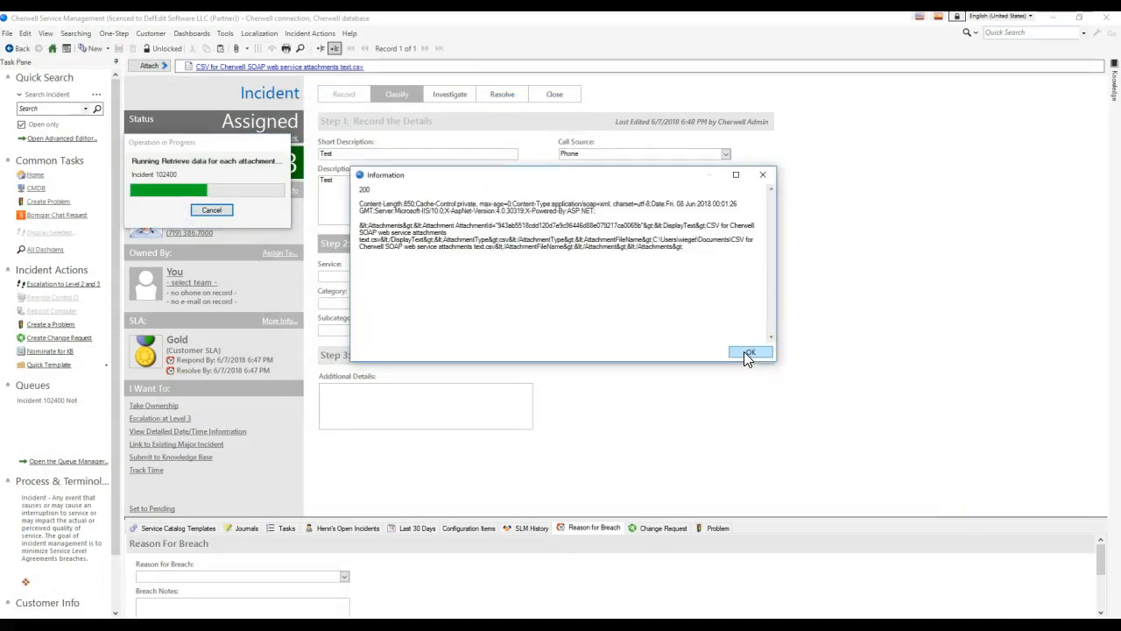
{"action": "left_click", "coordinate": [746, 352]}
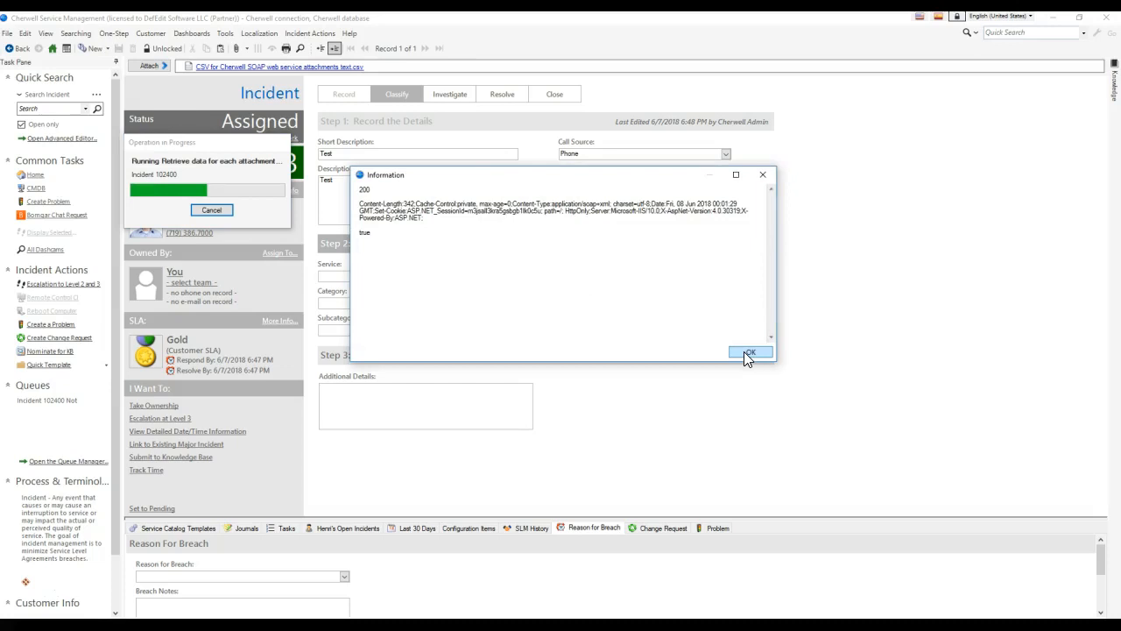
{"action": "left_click", "coordinate": [743, 353]}
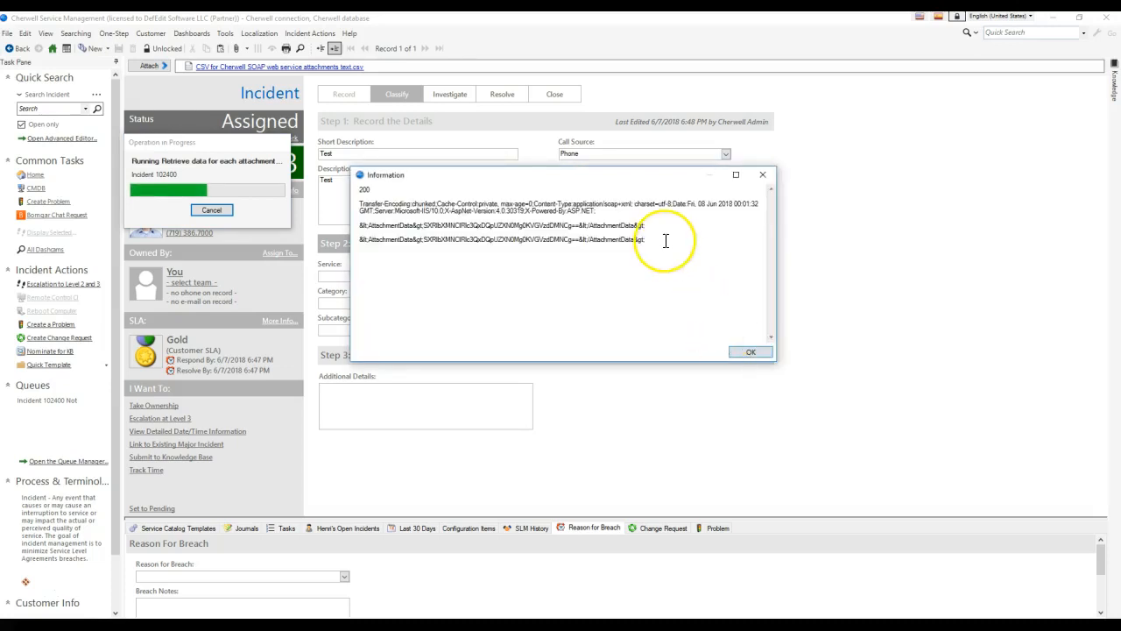
Select and copy the base64 AttachmentData string from the 200 response, then bring Opera forward.
{"action": "left_click", "coordinate": [662, 242]}
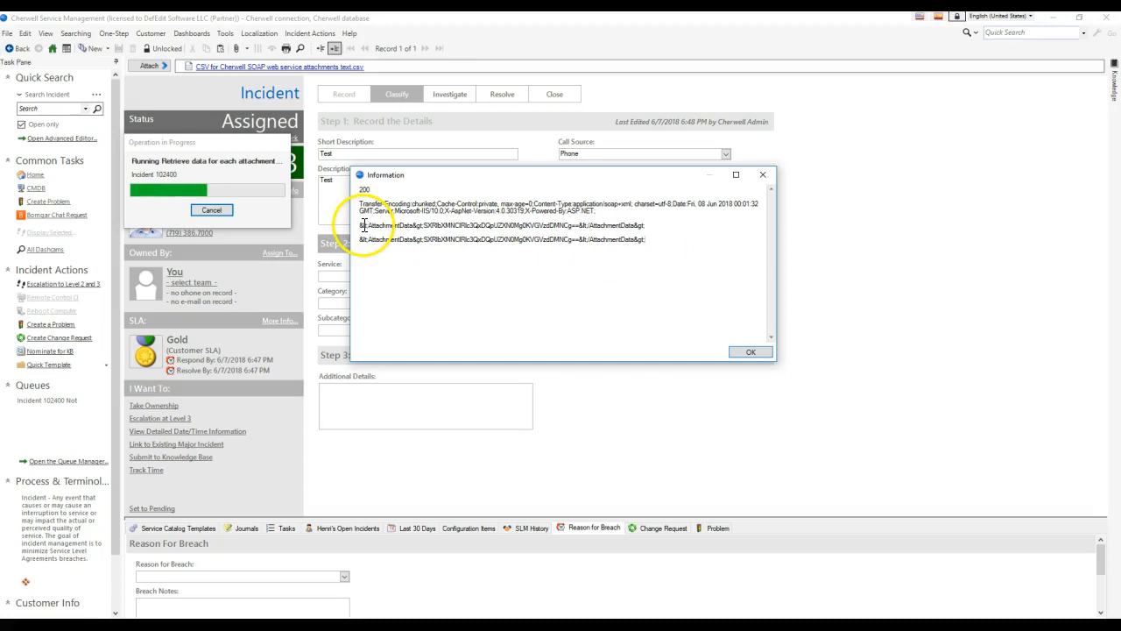
{"action": "left_click_drag", "start_coordinate": [360, 225], "coordinate": [703, 225]}
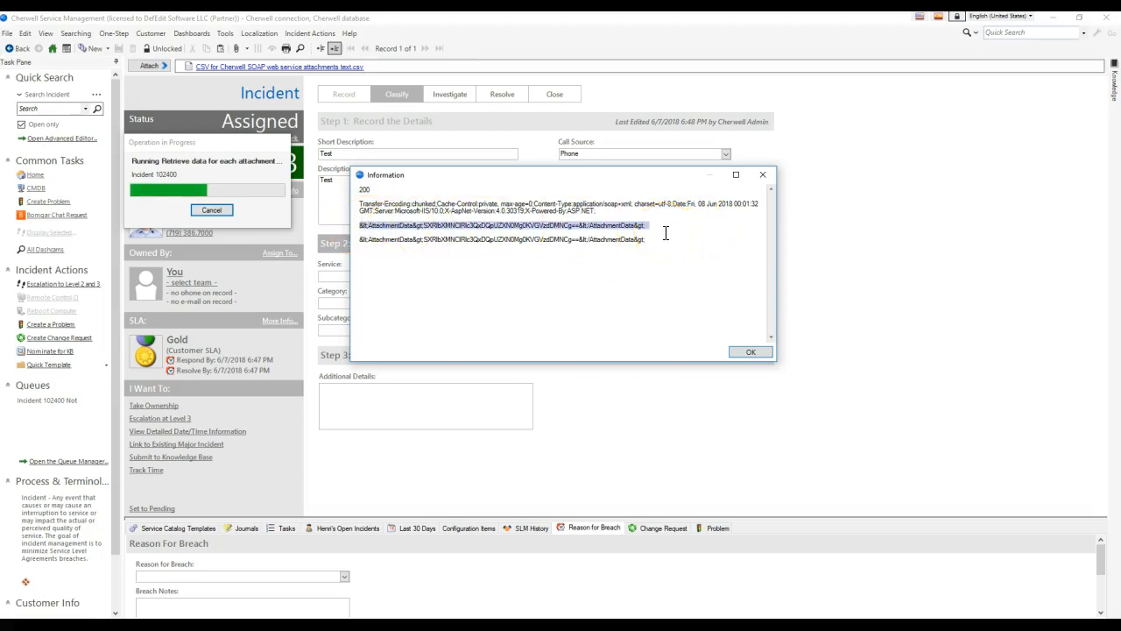
{"action": "left_click", "coordinate": [660, 232]}
{"action": "left_click_drag", "start_coordinate": [653, 239], "coordinate": [340, 241]}
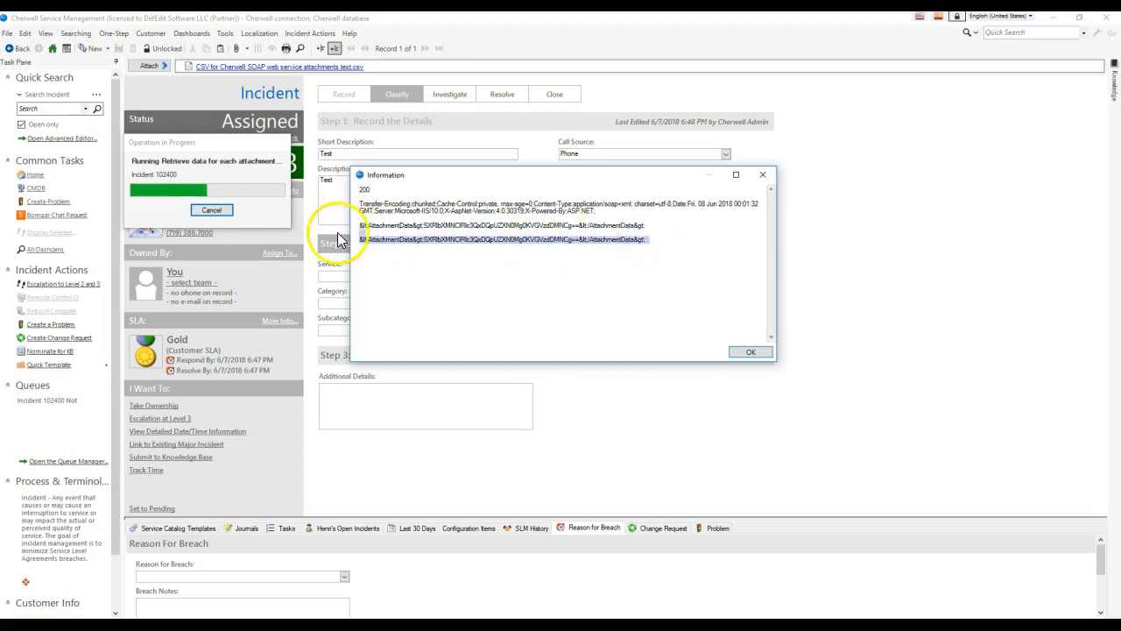
{"action": "left_click", "coordinate": [503, 265]}
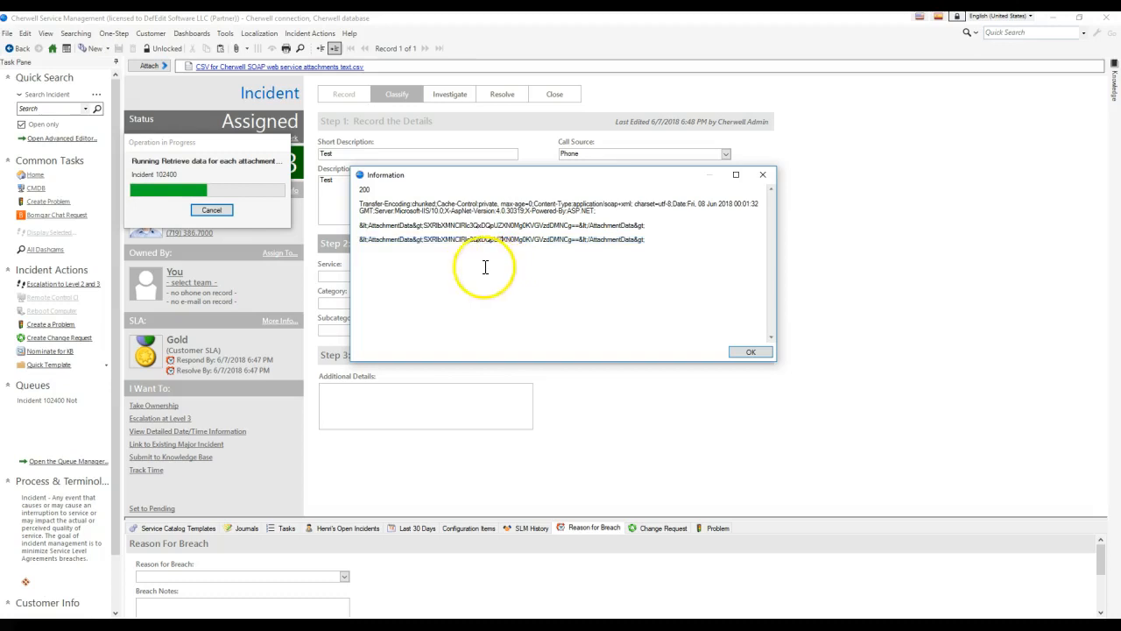
{"action": "left_click_drag", "start_coordinate": [362, 242], "coordinate": [555, 272]}
{"action": "key", "text": "ctrl+c"}
{"action": "left_click", "coordinate": [426, 241]}
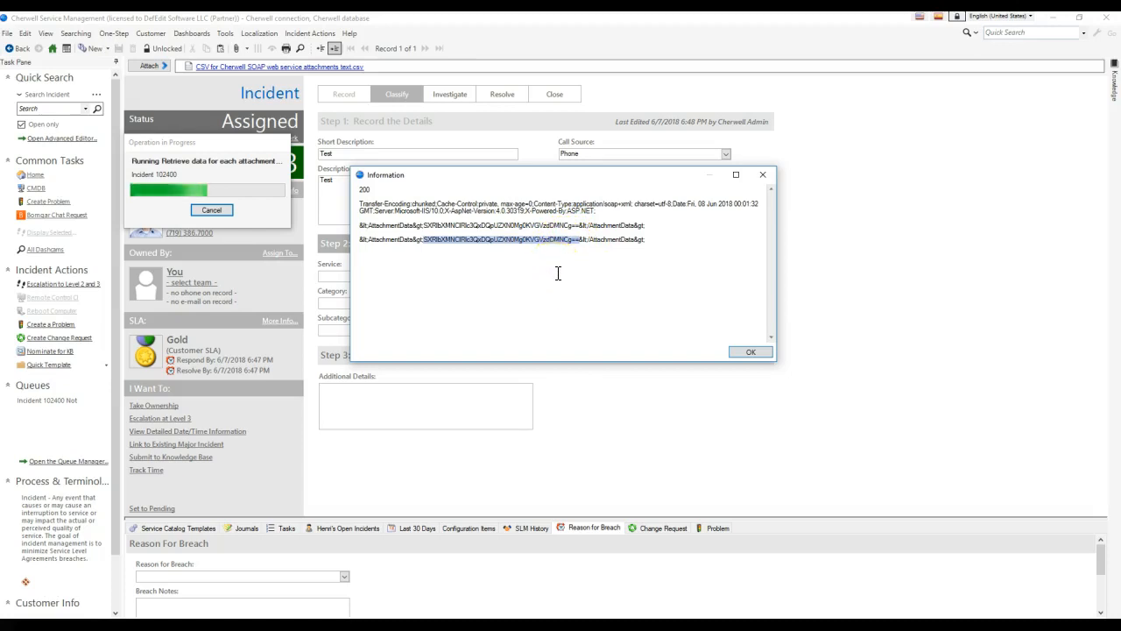
{"action": "left_click", "coordinate": [382, 624]}
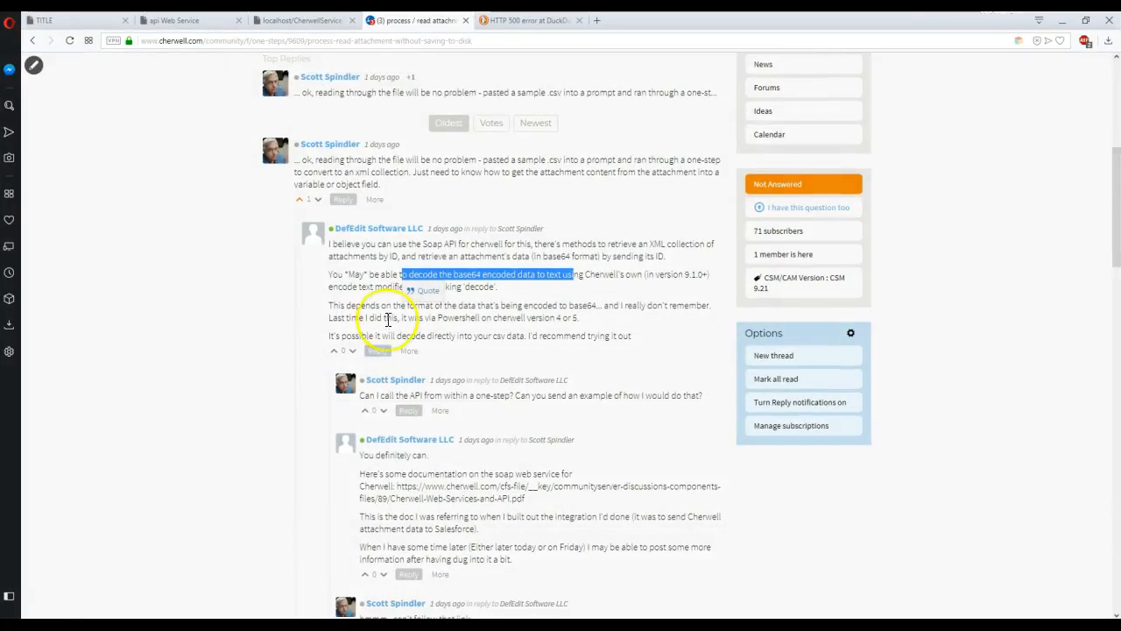
Paste the AttachmentData into Dan's Tools Base64 decoder, revealing Items, Test1, Test2, Test3, then minimize Opera.
{"action": "left_click", "coordinate": [596, 20]}
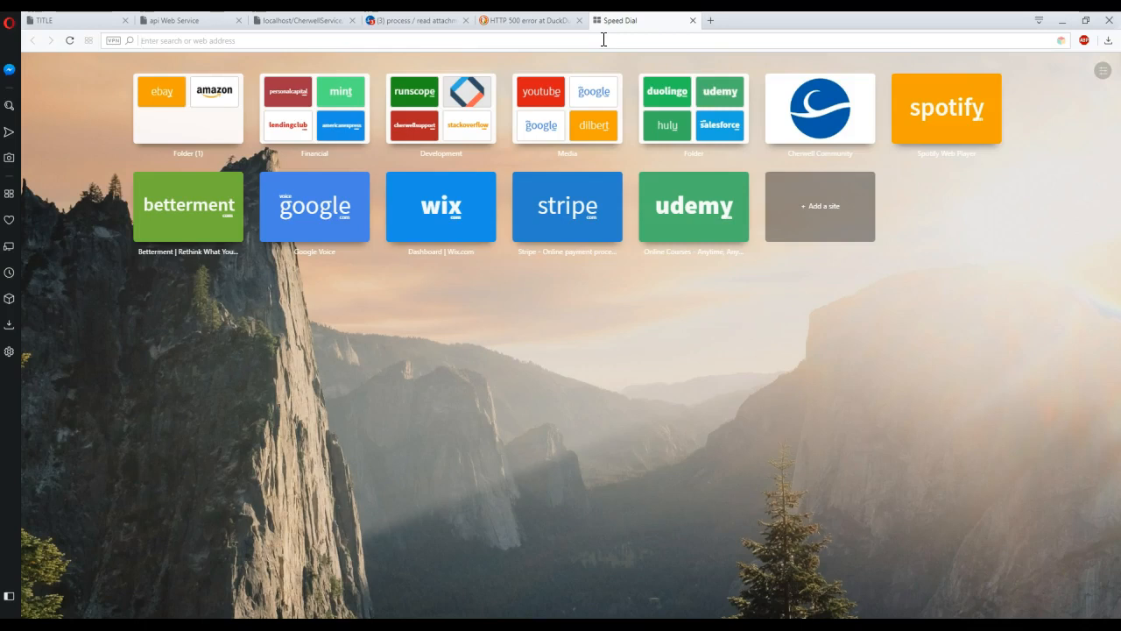
{"action": "type", "text": "decod"}
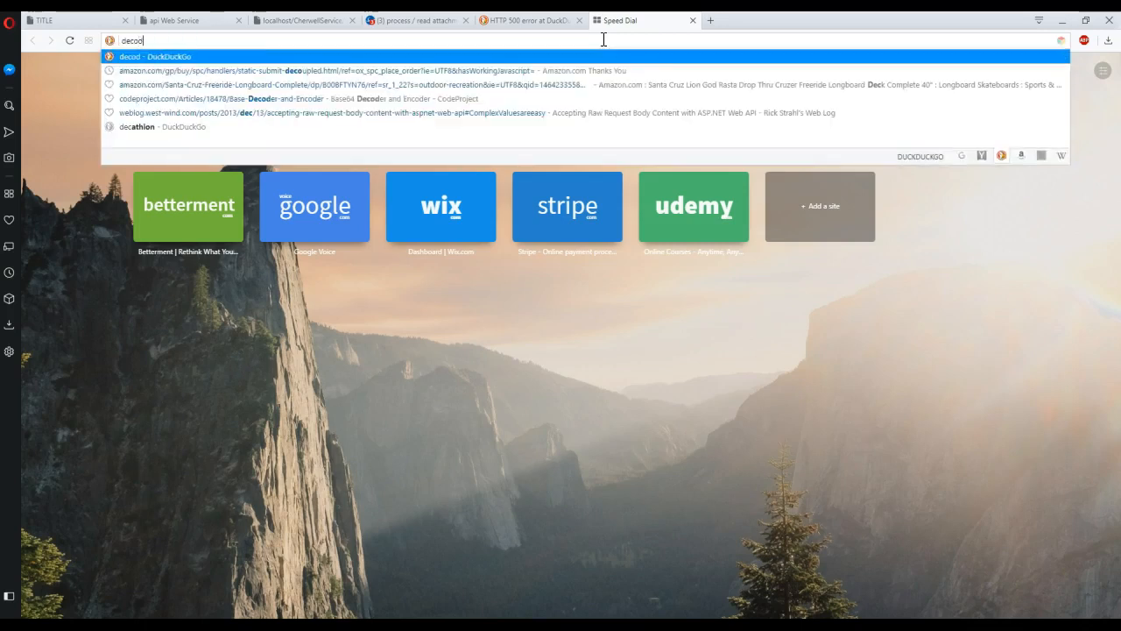
{"action": "type", "text": "e base64 text"}
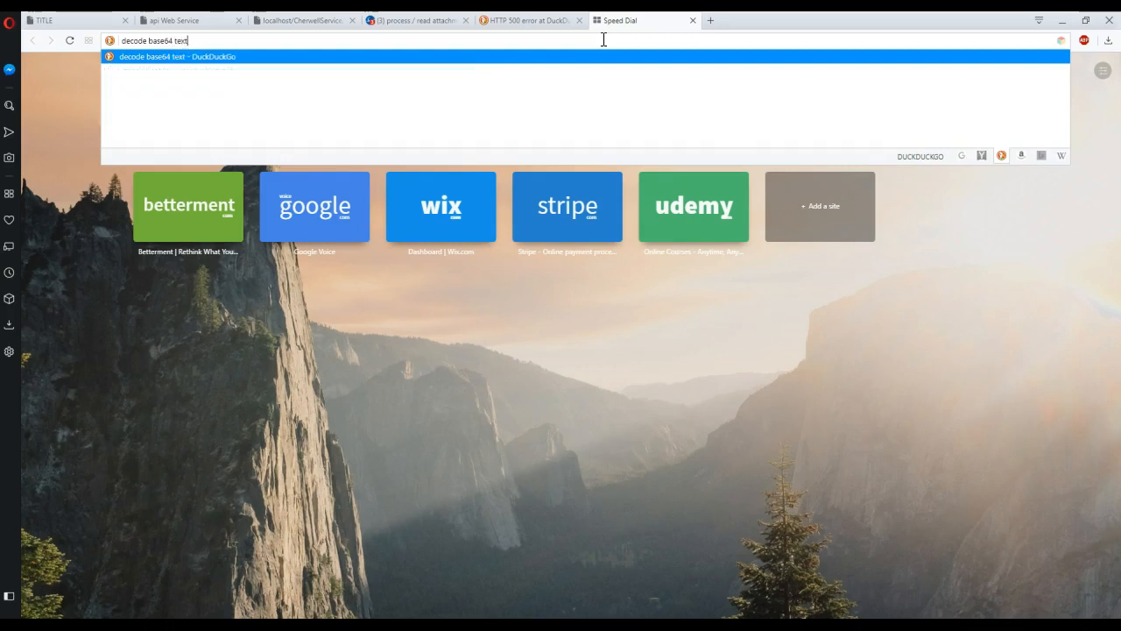
{"action": "key", "text": "Return"}
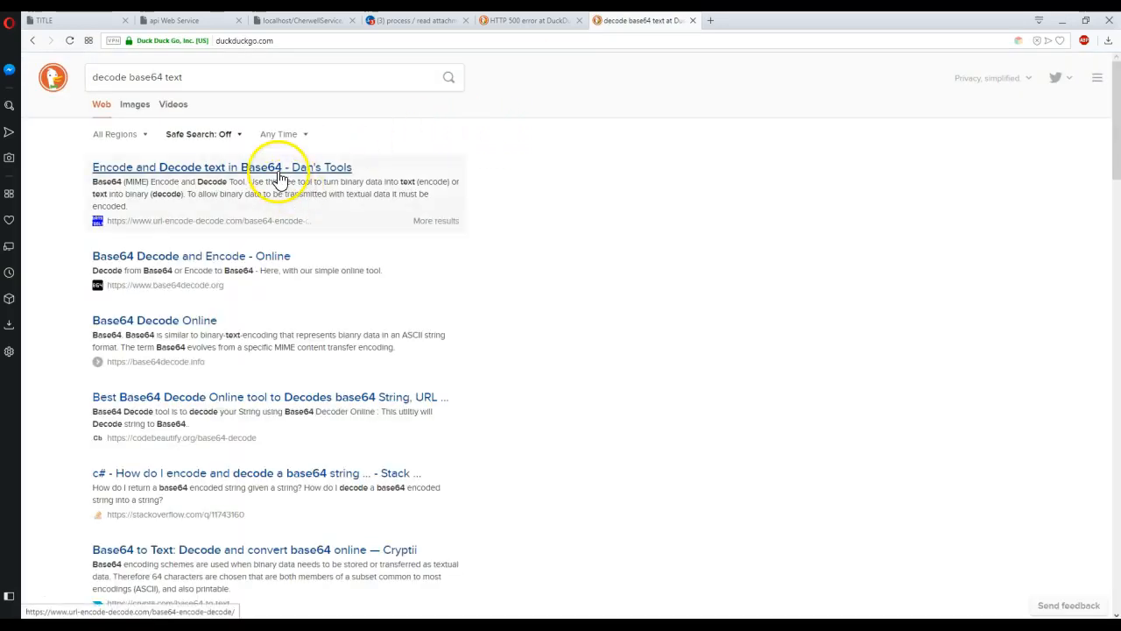
{"action": "left_click", "coordinate": [279, 177]}
{"action": "left_click", "coordinate": [279, 172]}
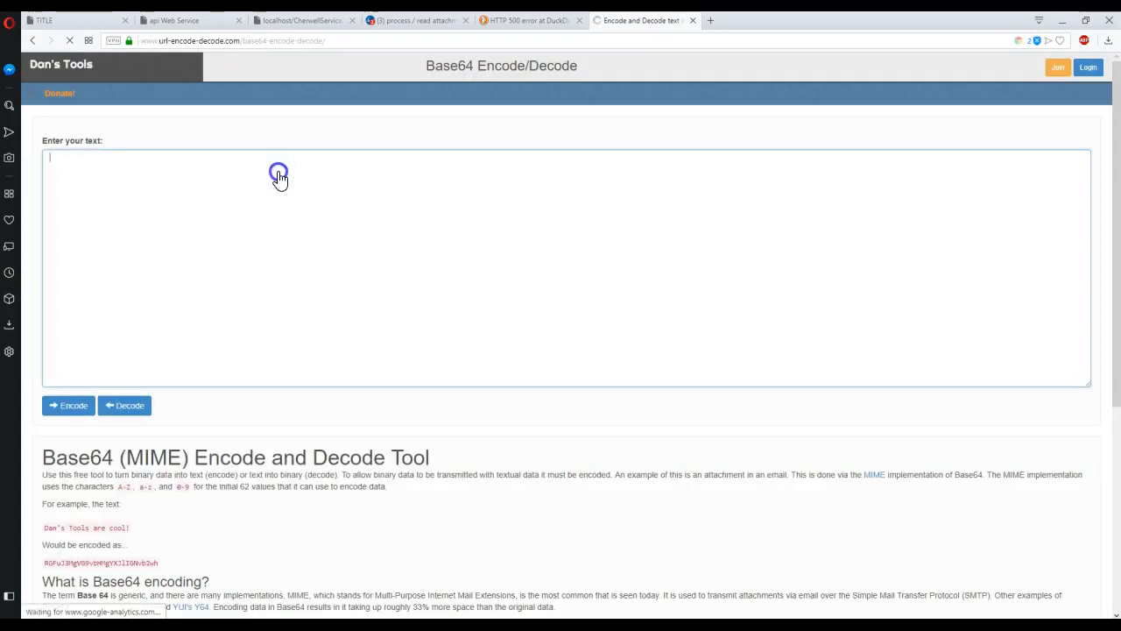
{"action": "key", "text": "ctrl+v"}
{"action": "left_click", "coordinate": [122, 407]}
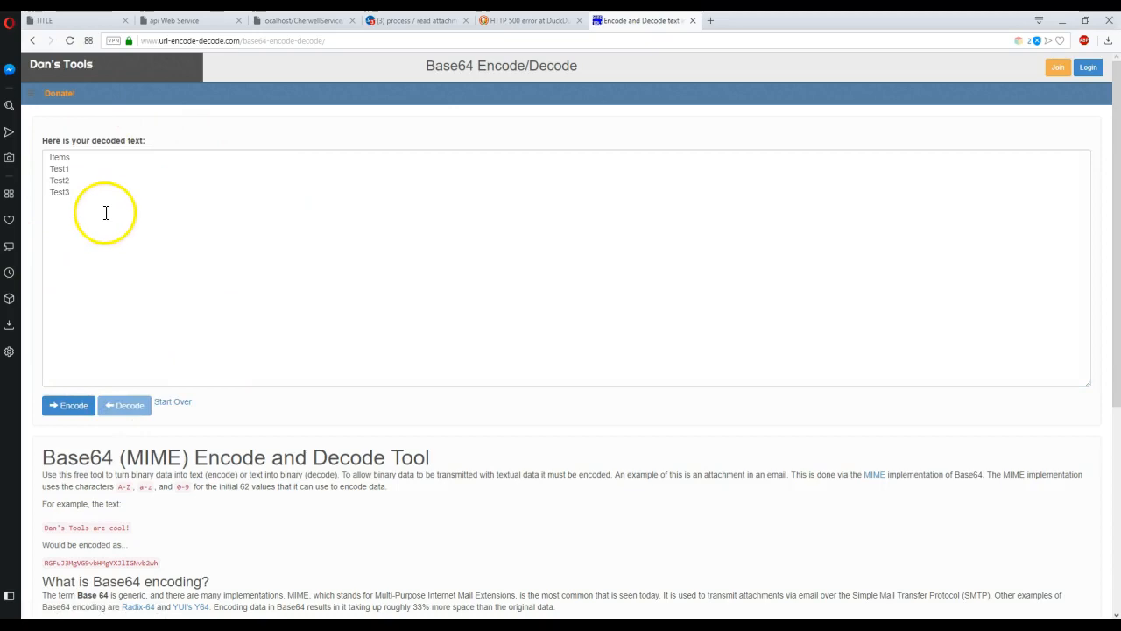
{"action": "left_click", "coordinate": [1062, 25]}
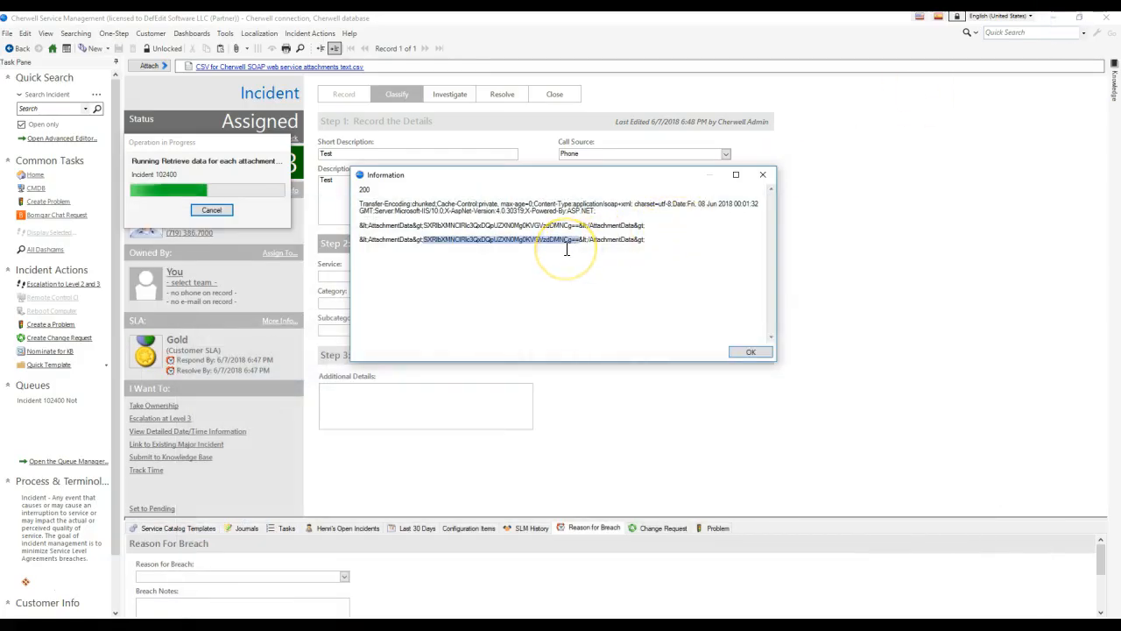
Compare the two identical AttachmentData lines in the 200 response popup, then dismiss it.
{"action": "left_click_drag", "start_coordinate": [425, 243], "coordinate": [355, 239]}
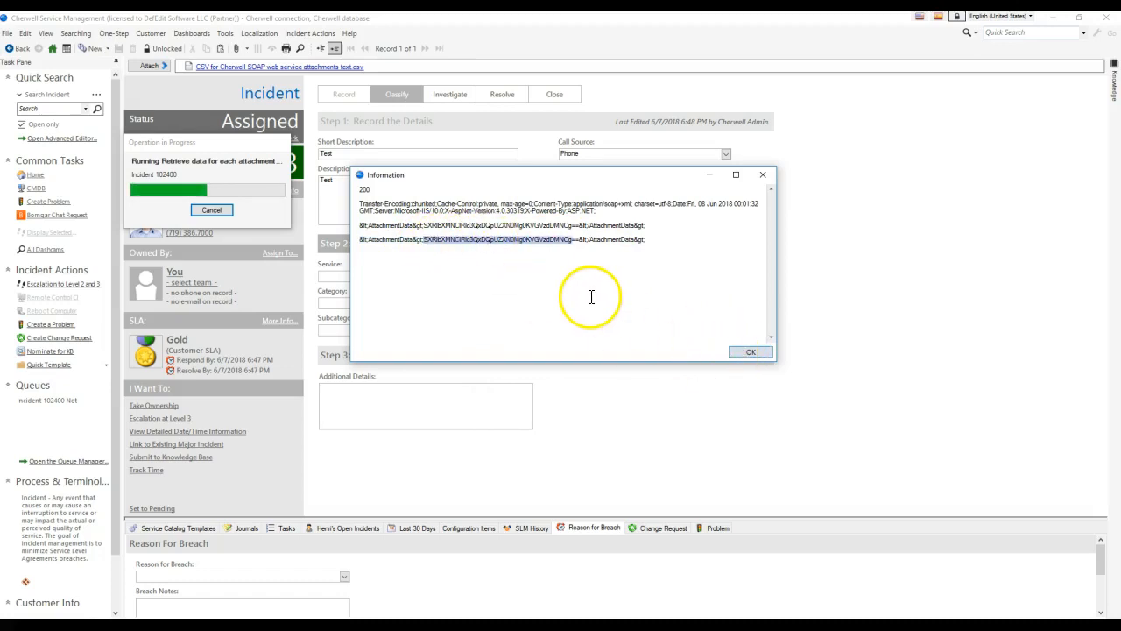
{"action": "left_click_drag", "start_coordinate": [360, 240], "coordinate": [378, 241]}
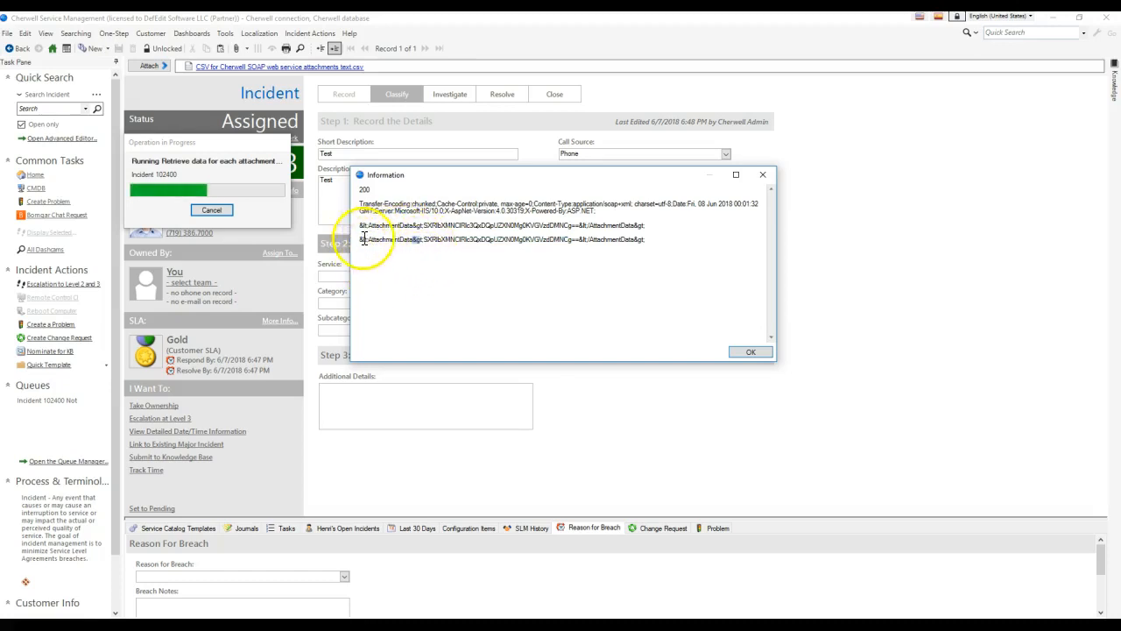
{"action": "left_click", "coordinate": [751, 353]}
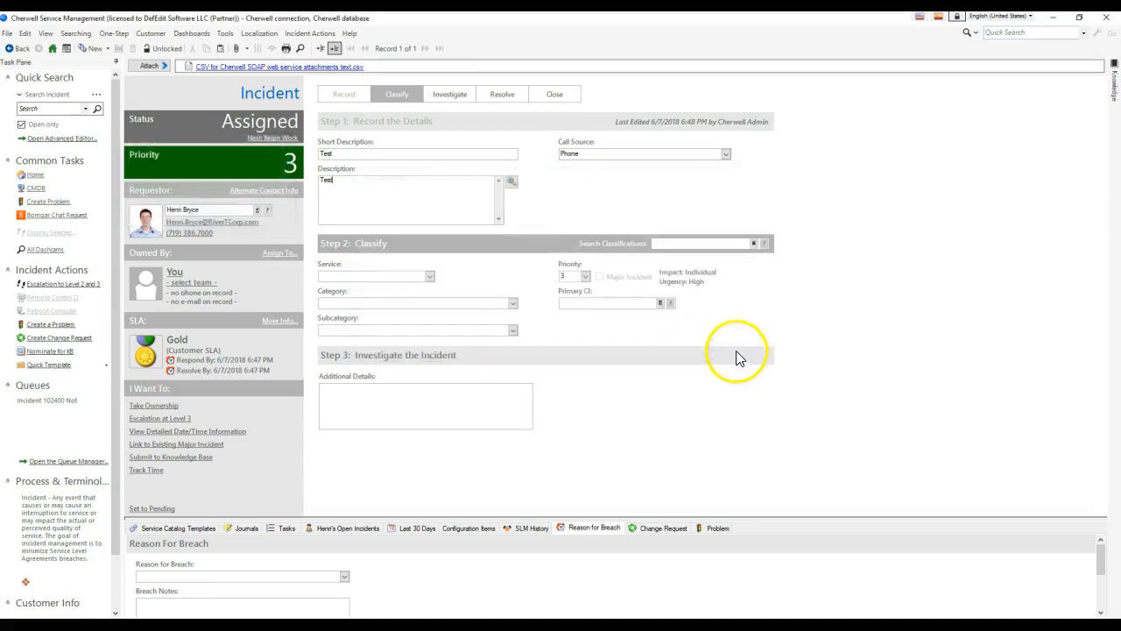
Reopen Retrieve data for each attachment on Incident and show the Save Base64 Attachment Contents step inside Step through Attachments.
{"action": "left_click", "coordinate": [116, 50]}
{"action": "right_click", "coordinate": [460, 211]}
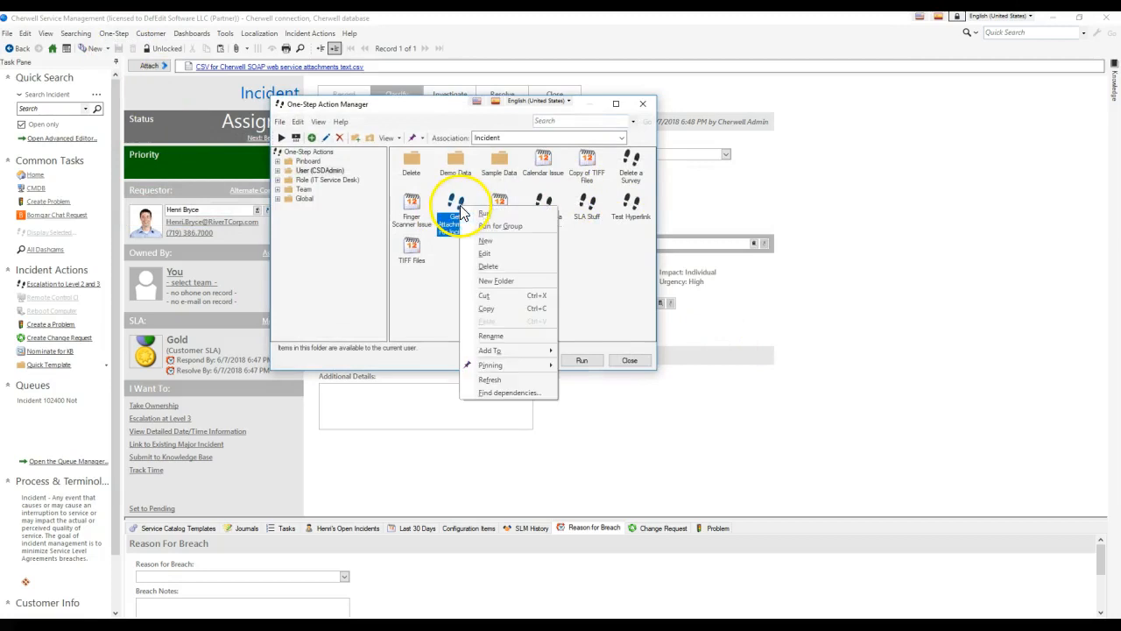
{"action": "left_click", "coordinate": [484, 253]}
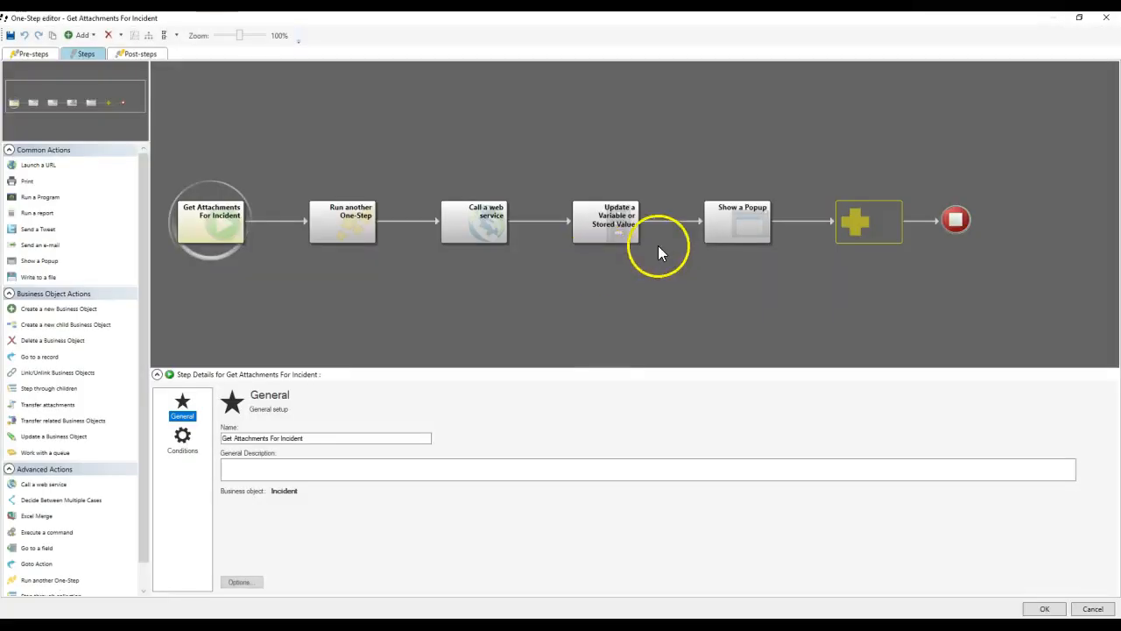
{"action": "left_click", "coordinate": [1106, 18]}
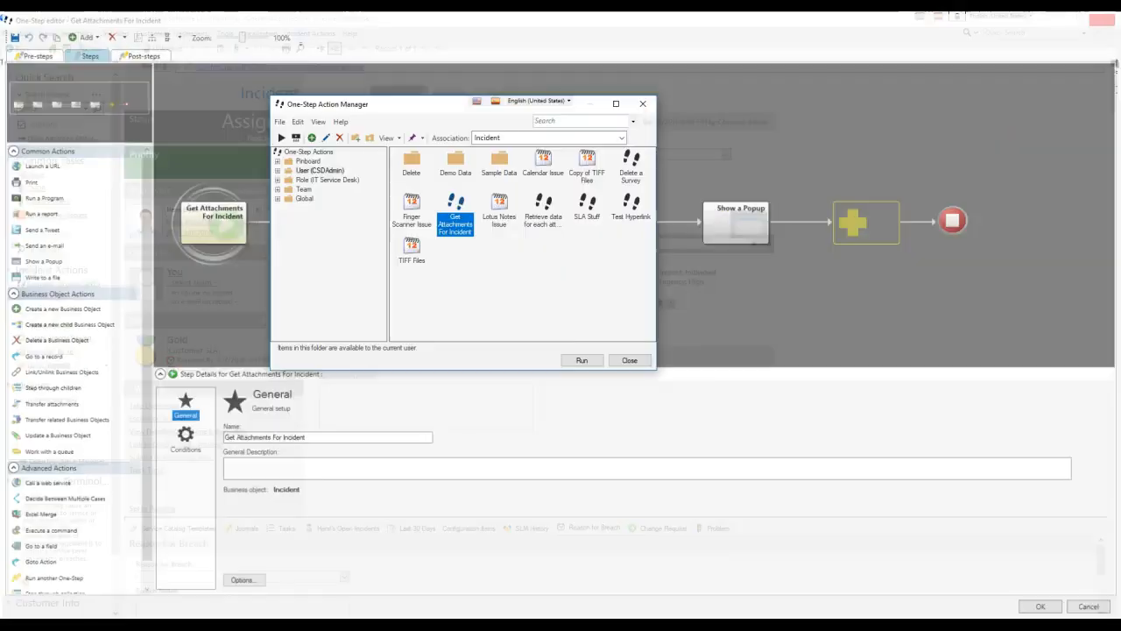
{"action": "right_click", "coordinate": [534, 215]}
{"action": "left_click", "coordinate": [545, 249]}
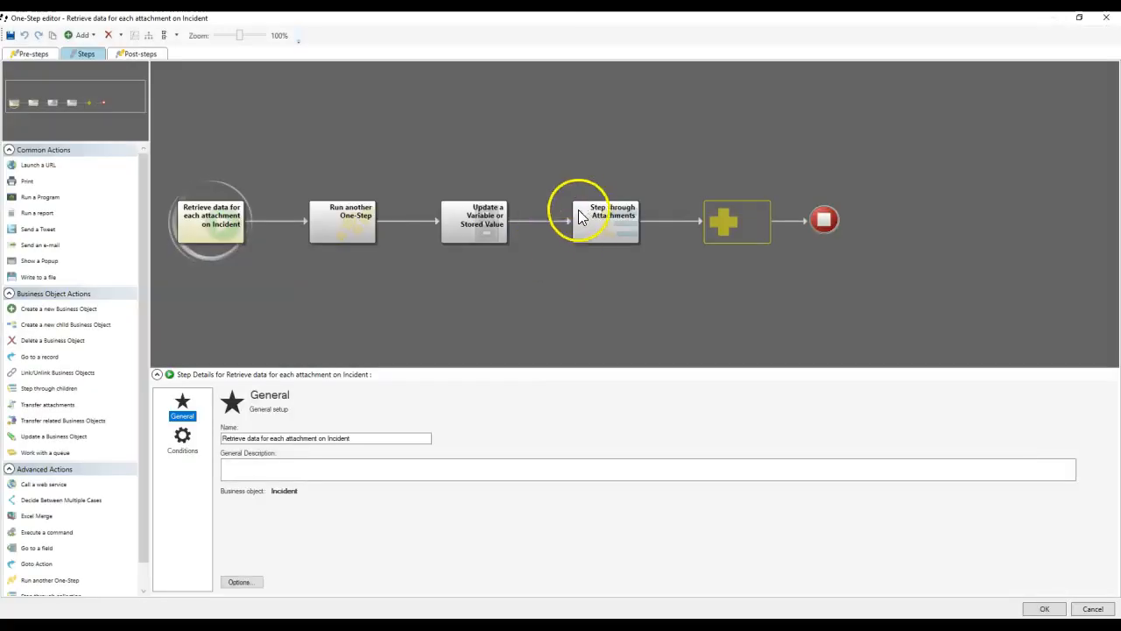
{"action": "left_click", "coordinate": [582, 217]}
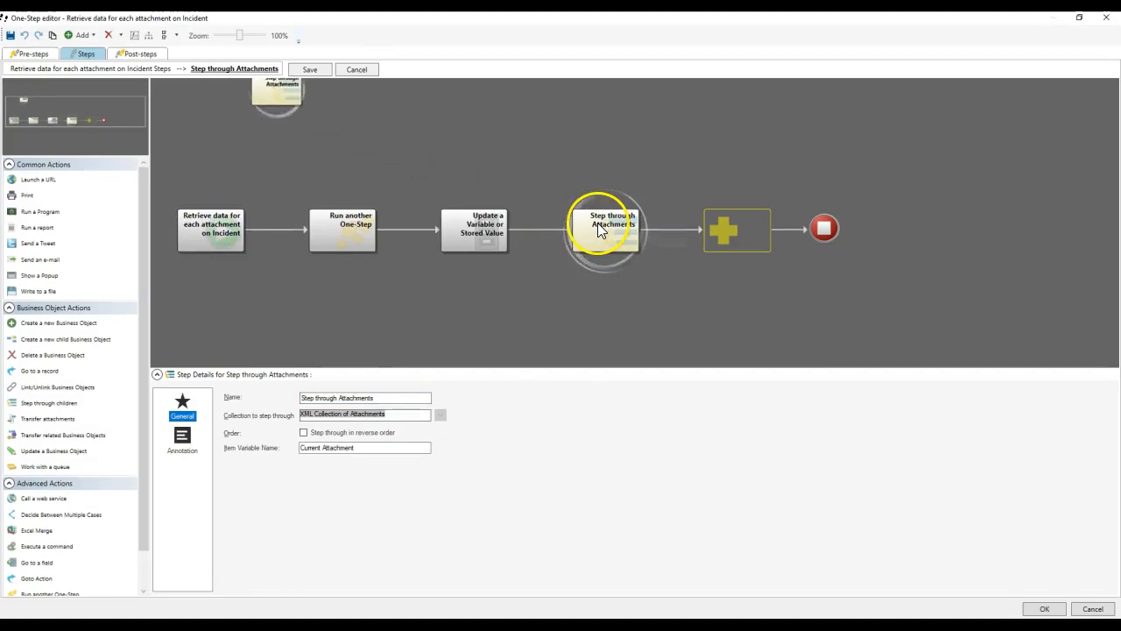
{"action": "left_click", "coordinate": [717, 229]}
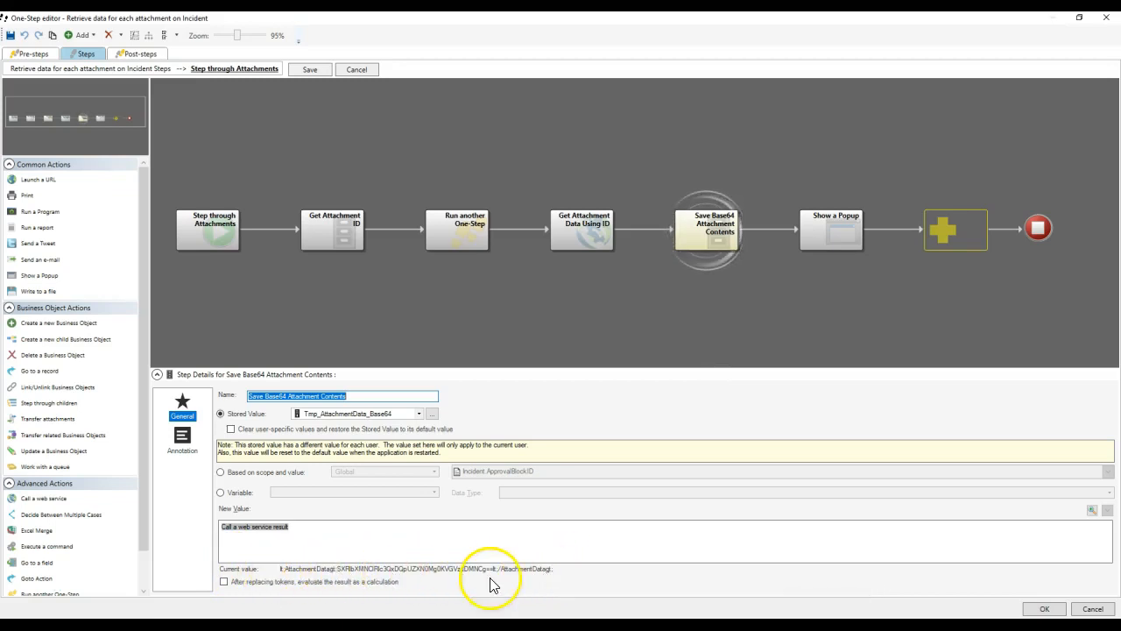
{"action": "right_click", "coordinate": [264, 528]}
Add Replace modifiers turning &lt; into < and &gt; into > on the web service result.
{"action": "left_click", "coordinate": [282, 557]}
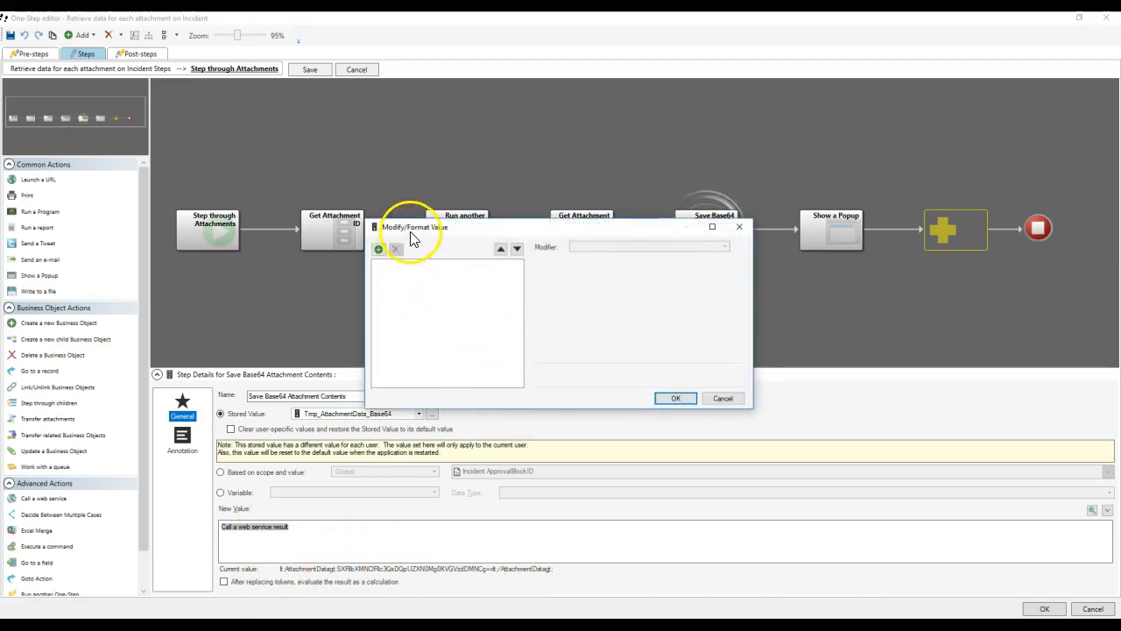
{"action": "left_click_drag", "start_coordinate": [408, 228], "coordinate": [380, 154]}
{"action": "left_click", "coordinate": [354, 176]}
{"action": "left_click", "coordinate": [573, 174]}
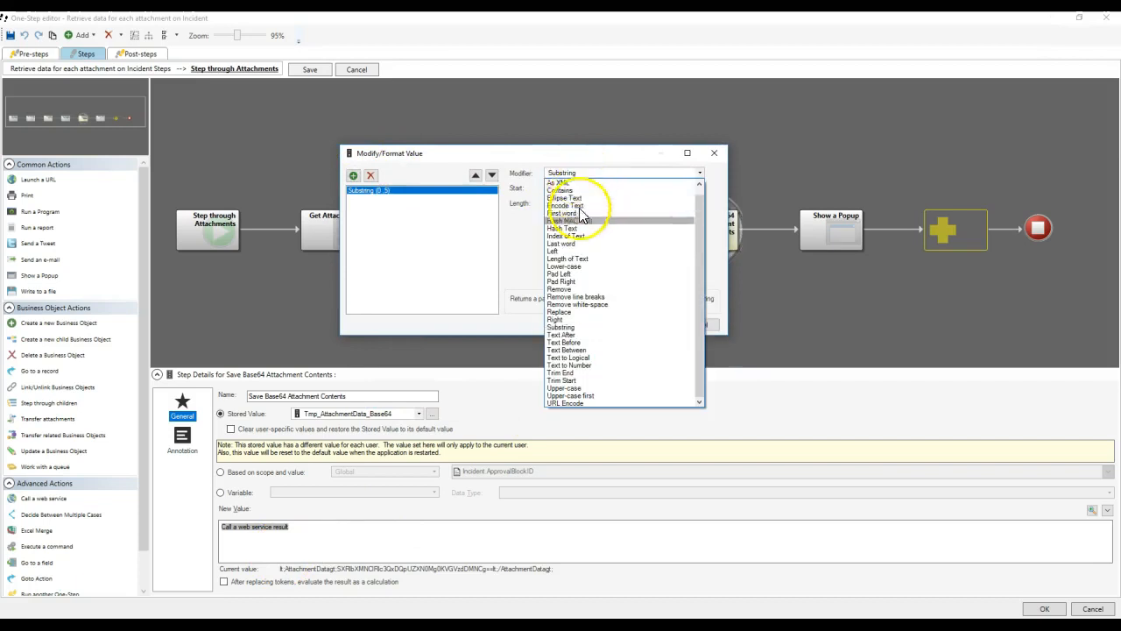
{"action": "left_click", "coordinate": [577, 182]}
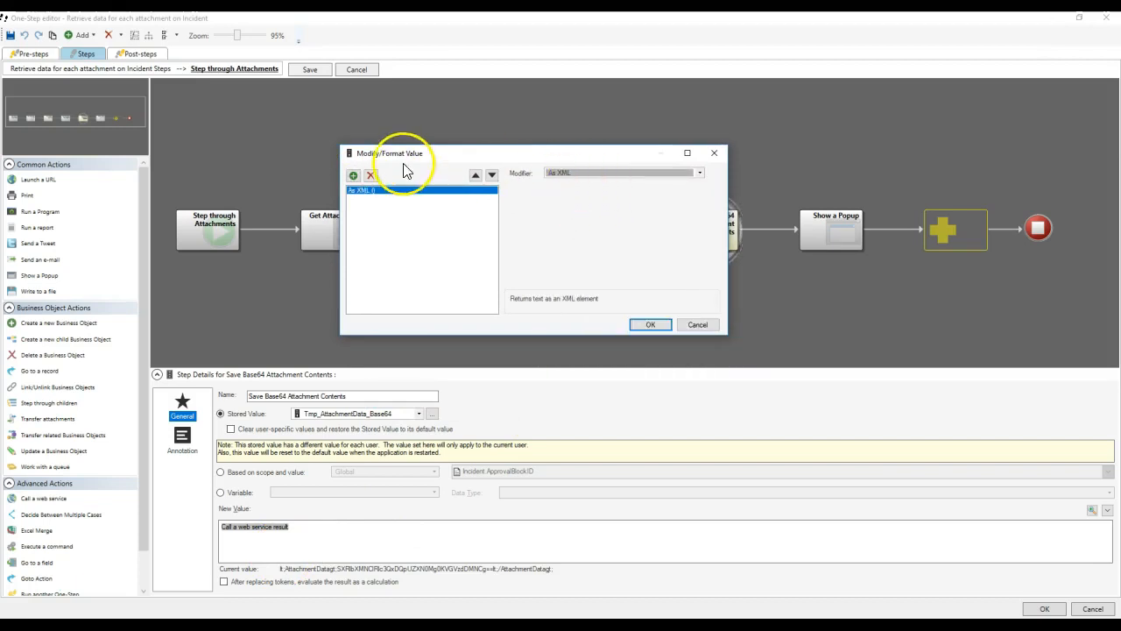
{"action": "left_click", "coordinate": [370, 175]}
{"action": "left_click", "coordinate": [353, 175]}
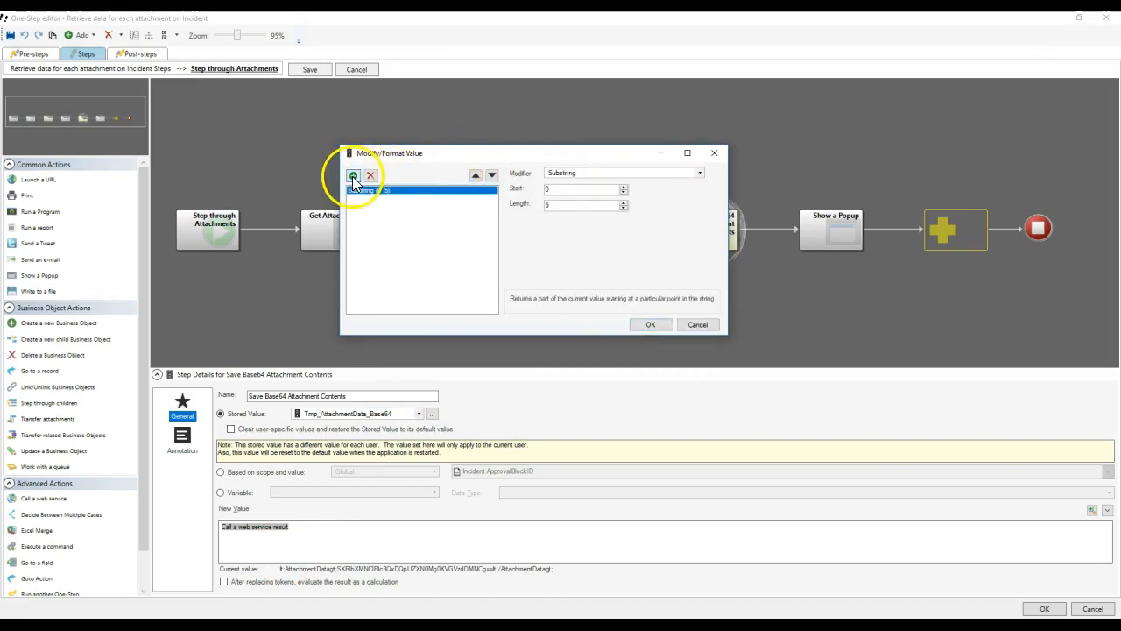
{"action": "left_click", "coordinate": [593, 173]}
{"action": "left_click", "coordinate": [559, 312]}
{"action": "left_click", "coordinate": [570, 188]}
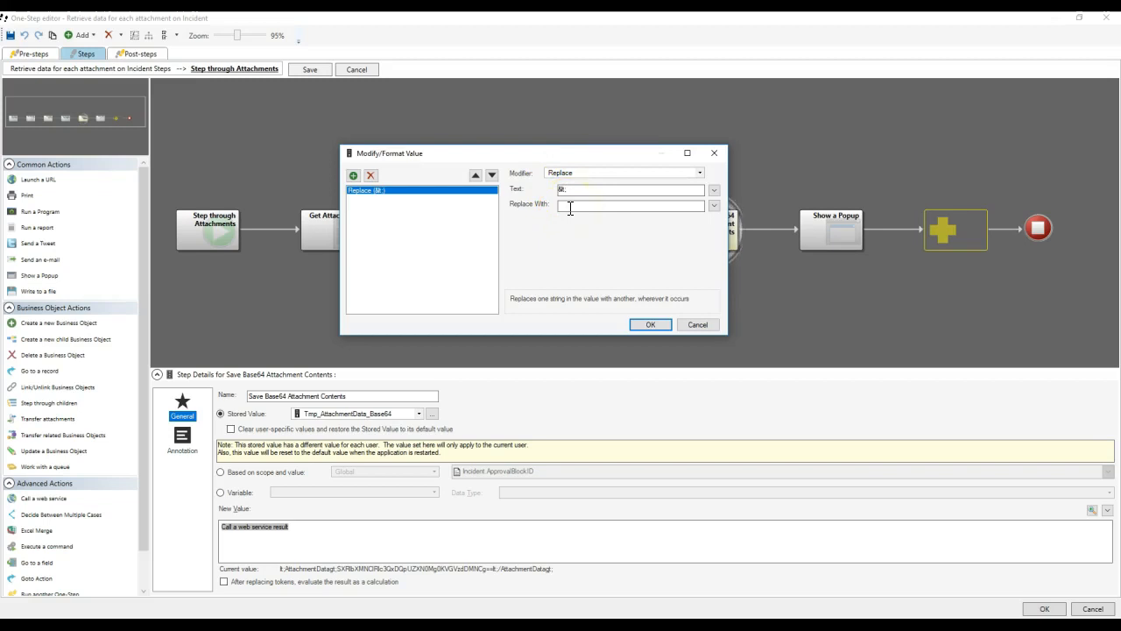
{"action": "left_click", "coordinate": [353, 175]}
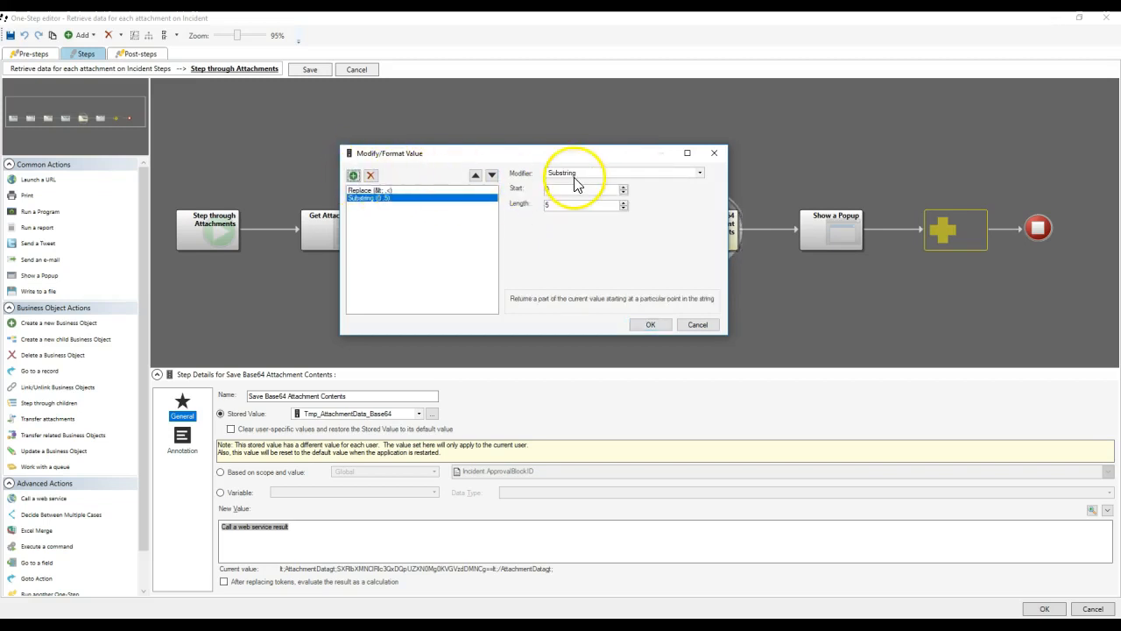
{"action": "left_click", "coordinate": [576, 174]}
{"action": "left_click", "coordinate": [559, 312]}
{"action": "left_click", "coordinate": [574, 190]}
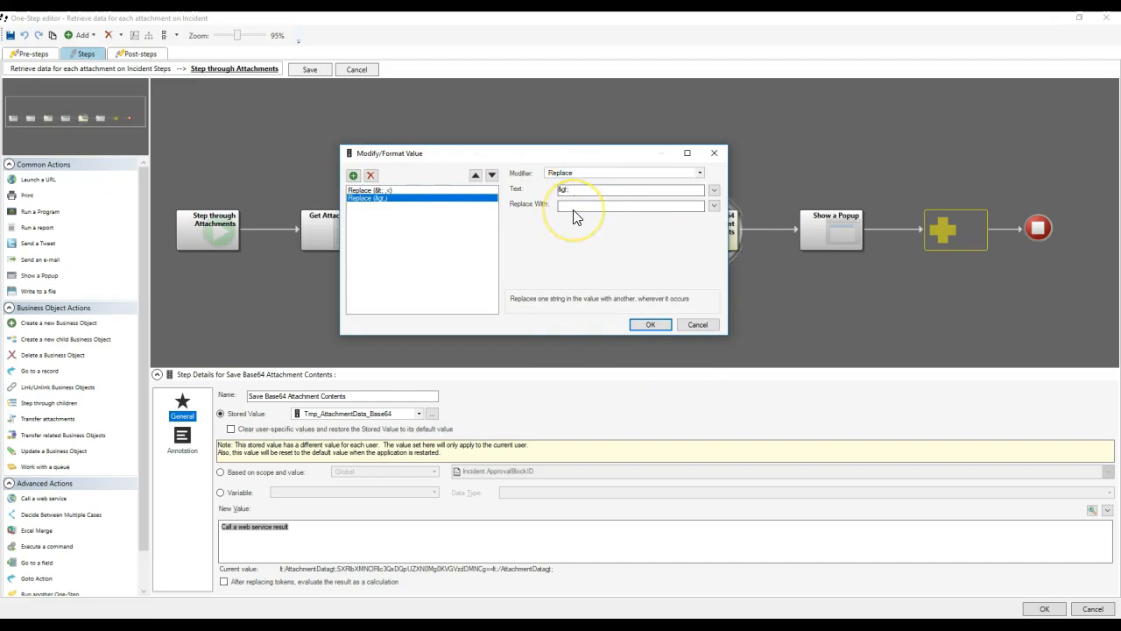
Add As XML and String from Element AttachmentData modifiers, then confirm the modifier chain.
{"action": "left_click", "coordinate": [353, 175]}
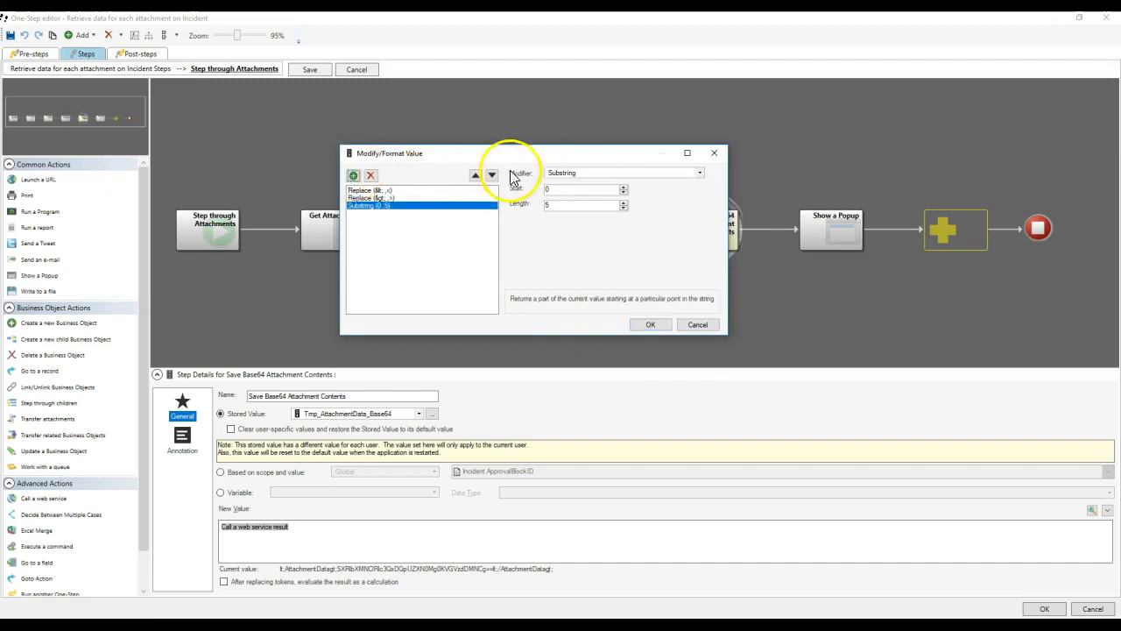
{"action": "left_click", "coordinate": [574, 173]}
{"action": "left_click", "coordinate": [574, 183]}
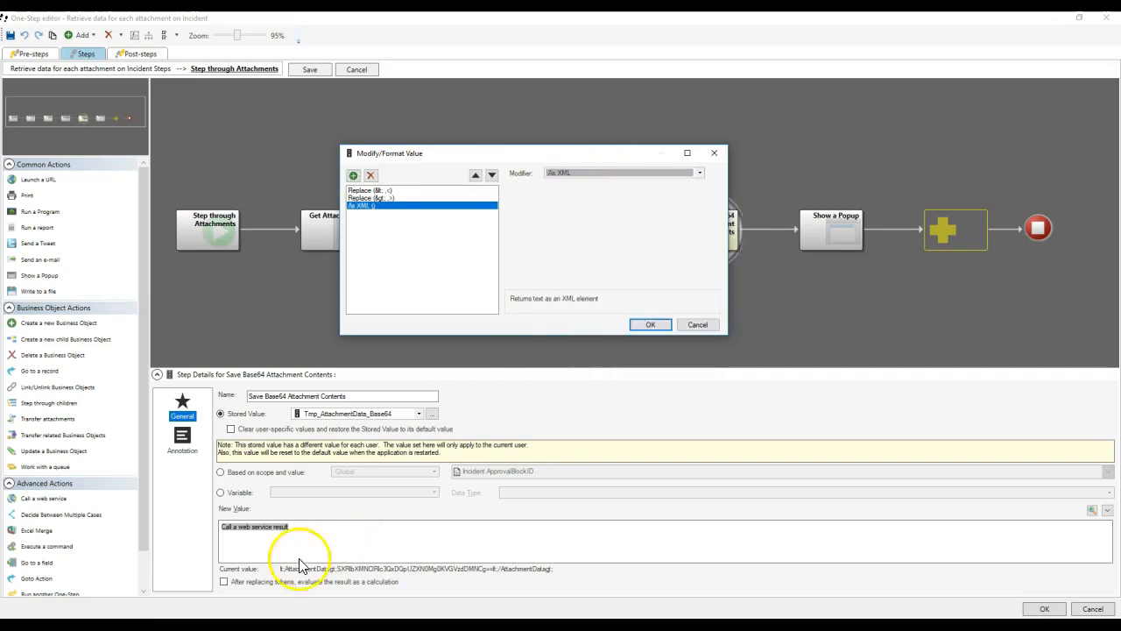
{"action": "left_click", "coordinate": [354, 175]}
{"action": "left_click", "coordinate": [594, 174]}
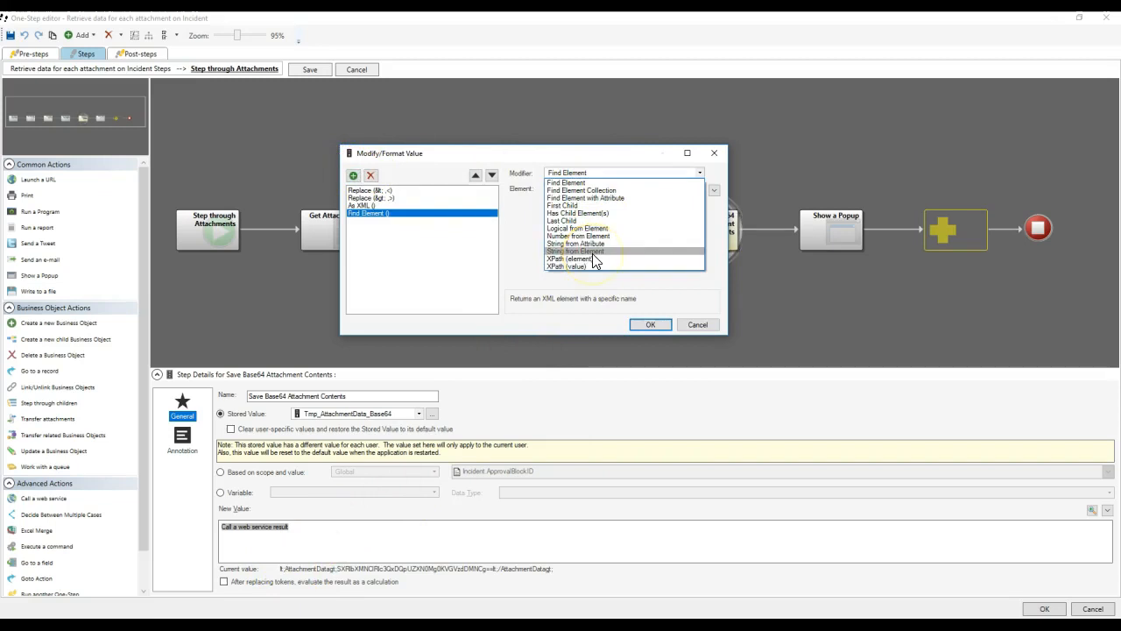
{"action": "left_click", "coordinate": [592, 254]}
{"action": "left_click", "coordinate": [561, 191]}
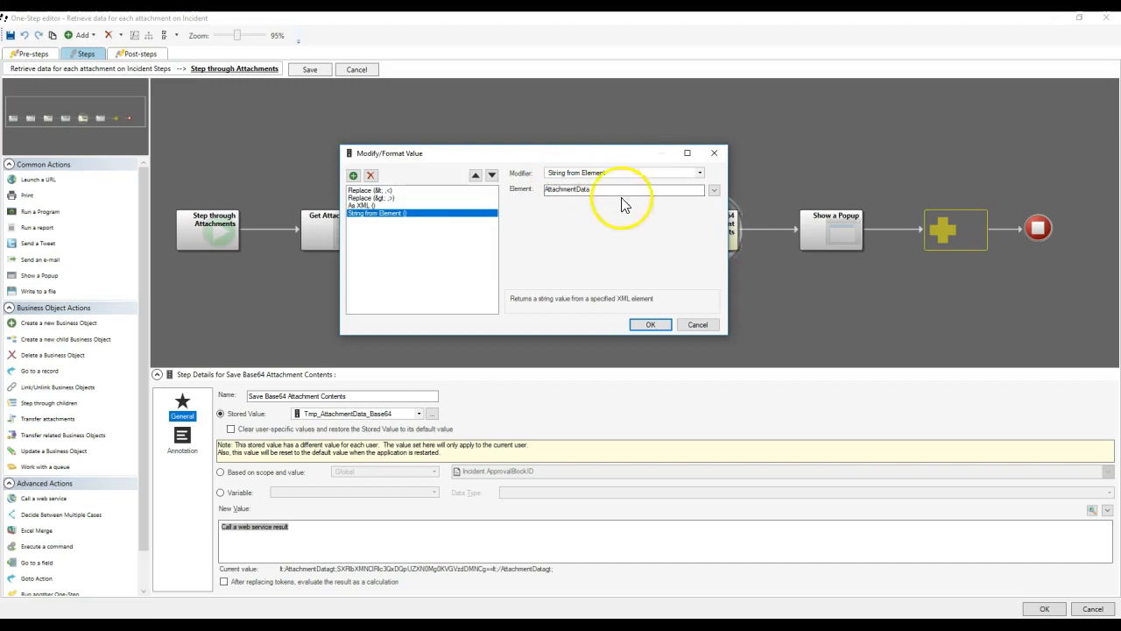
{"action": "left_click", "coordinate": [650, 324]}
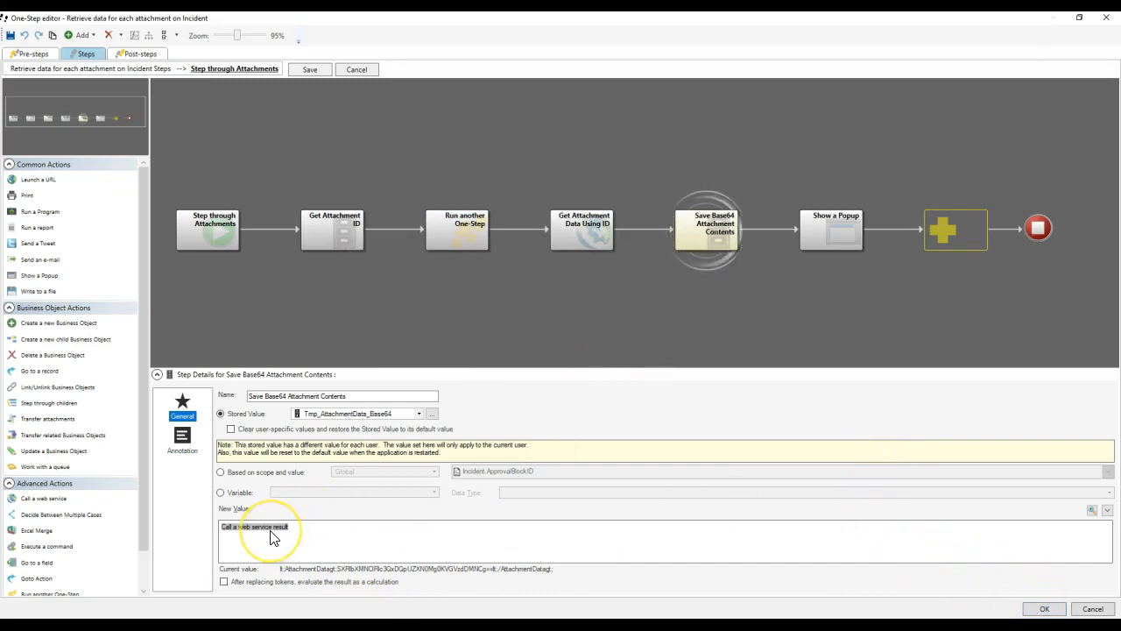
Open the Show a Popup step and delete the duplicate fourth web service result token.
{"action": "left_click", "coordinate": [708, 237]}
{"action": "left_click", "coordinate": [832, 232]}
{"action": "left_click", "coordinate": [688, 232]}
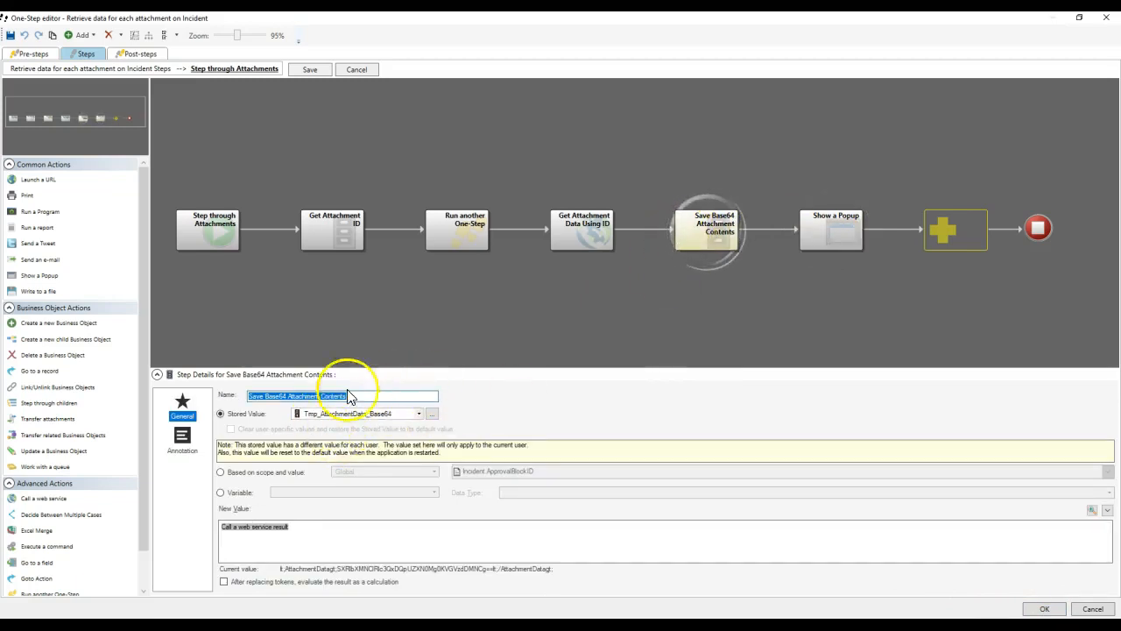
{"action": "left_click", "coordinate": [830, 243]}
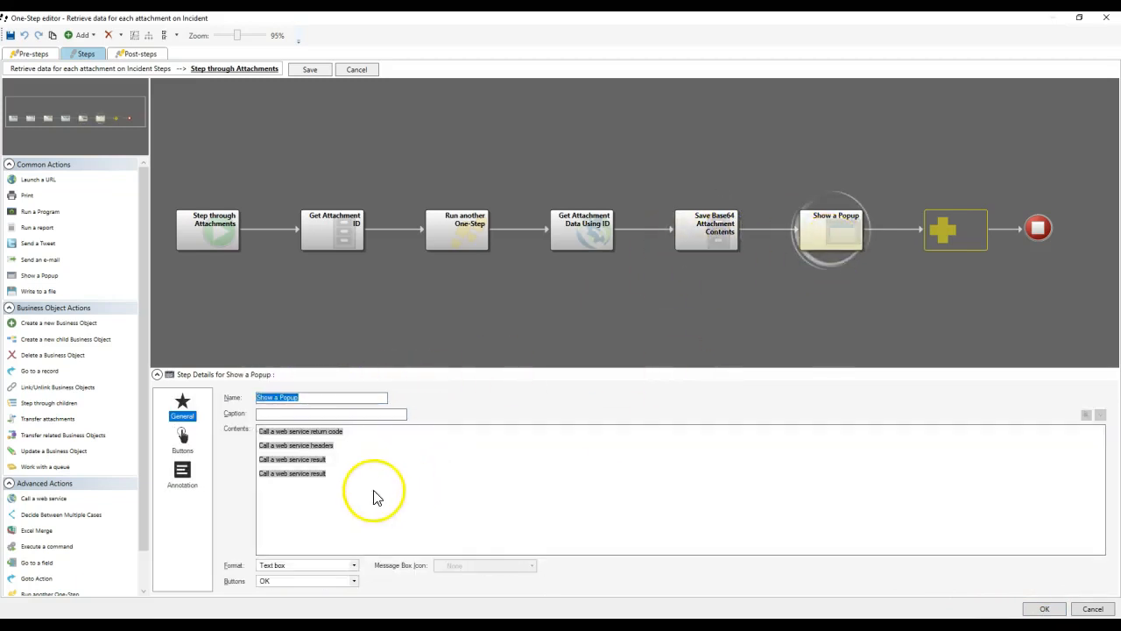
{"action": "right_click", "coordinate": [298, 474]}
{"action": "left_click", "coordinate": [310, 483]}
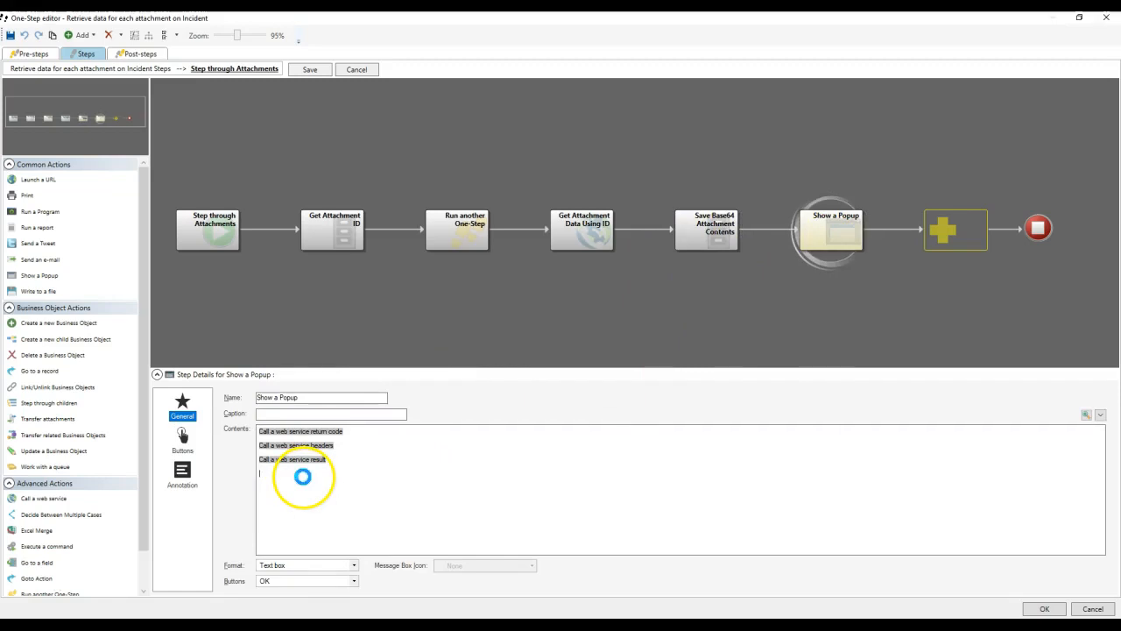
Insert the Tmp_AttachmentData_Base64 stored value as the fourth line and open its Modify/Format Value dialog.
{"action": "right_click", "coordinate": [302, 476]}
{"action": "left_click", "coordinate": [706, 252]}
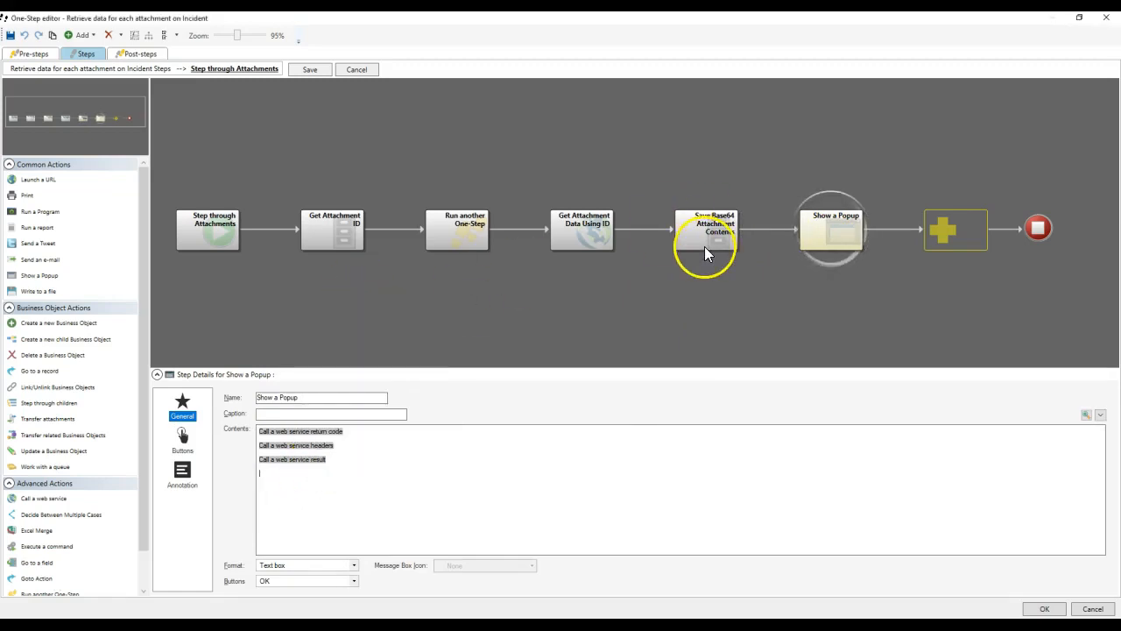
{"action": "right_click", "coordinate": [282, 481]}
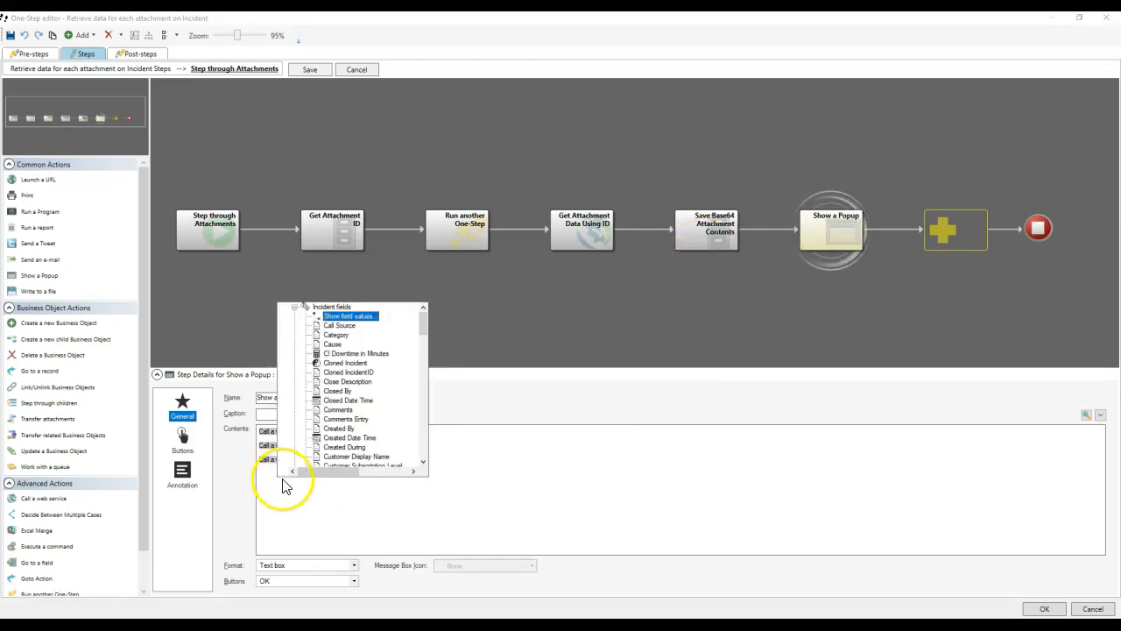
{"action": "double_click", "coordinate": [330, 308]}
{"action": "scroll", "coordinate": [342, 385], "scroll_direction": "down", "scroll_amount": 10}
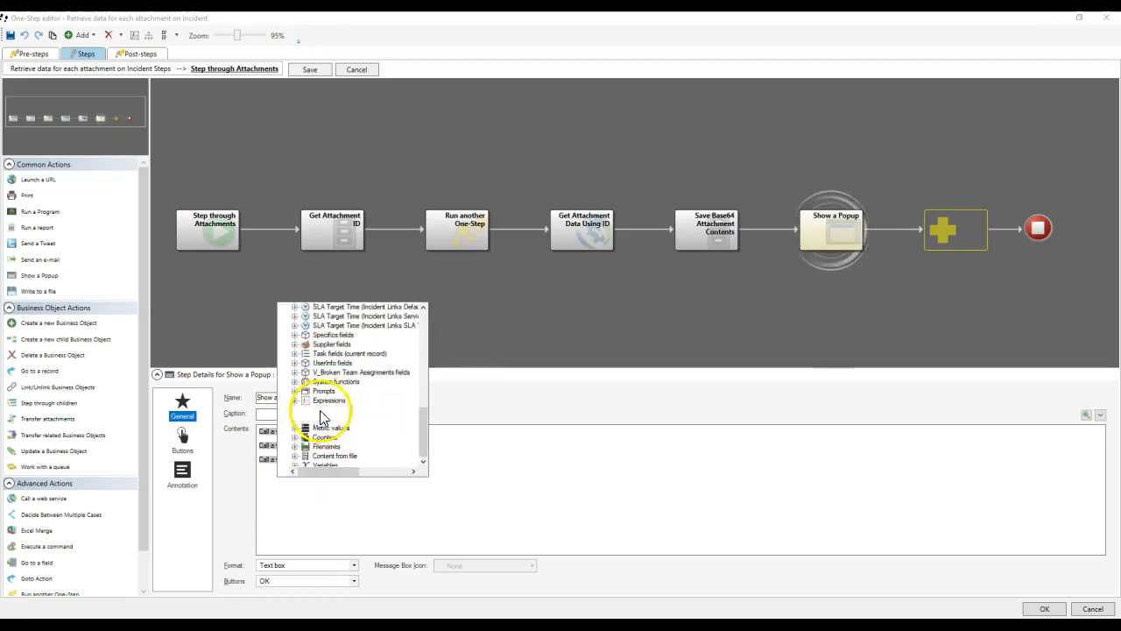
{"action": "double_click", "coordinate": [330, 410]}
{"action": "double_click", "coordinate": [334, 456]}
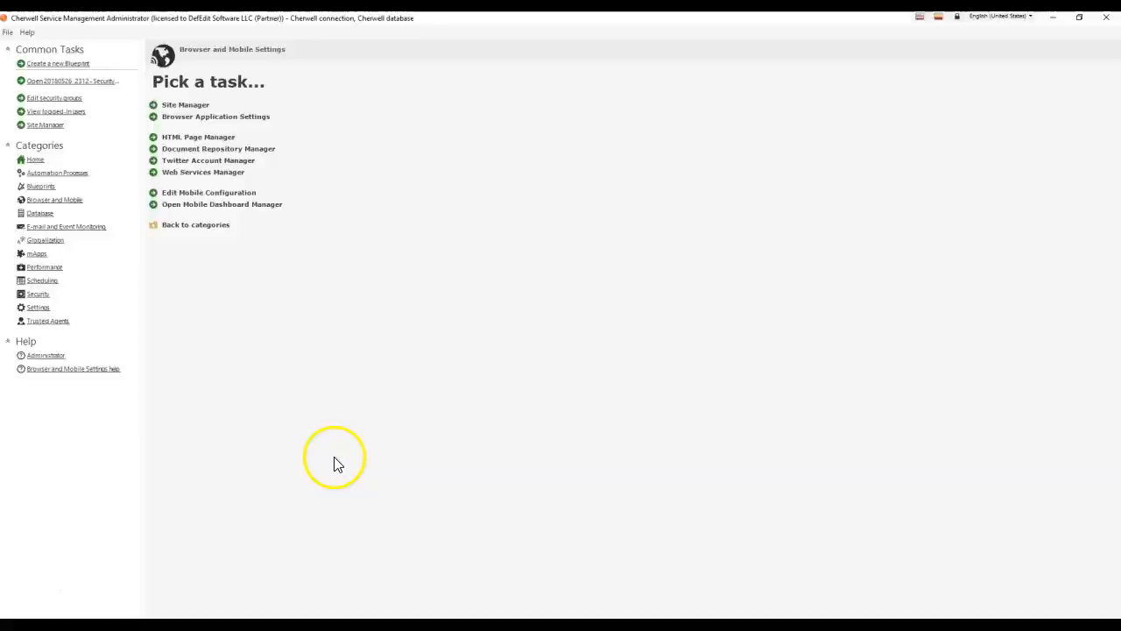
{"action": "left_click", "coordinate": [569, 194]}
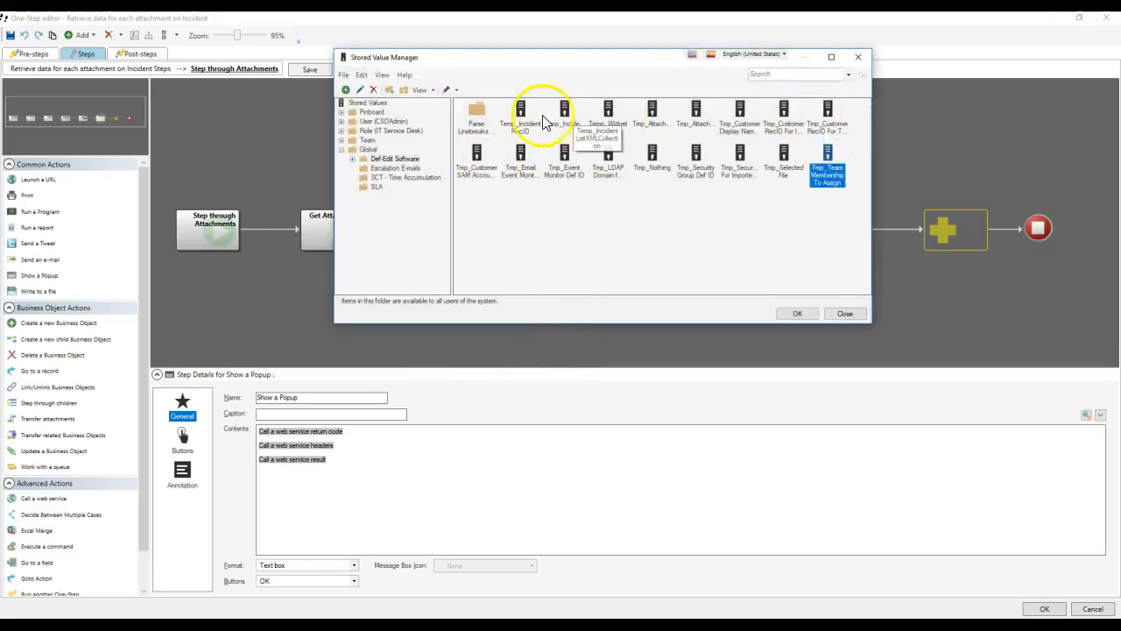
{"action": "left_click", "coordinate": [649, 120]}
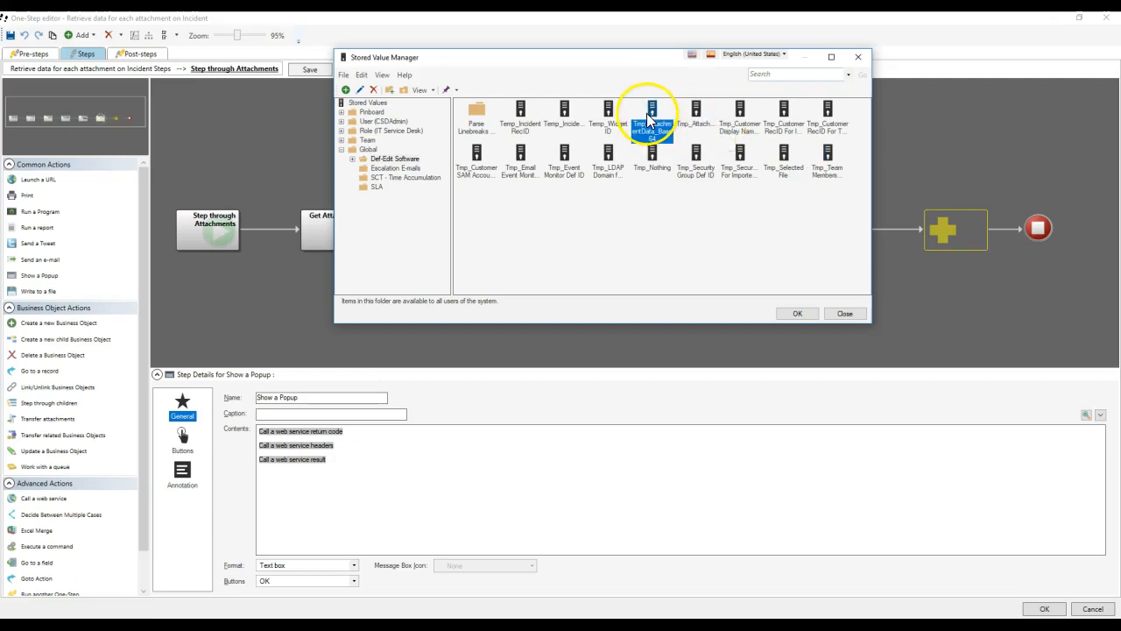
{"action": "right_click", "coordinate": [656, 120]}
{"action": "left_click", "coordinate": [679, 129]}
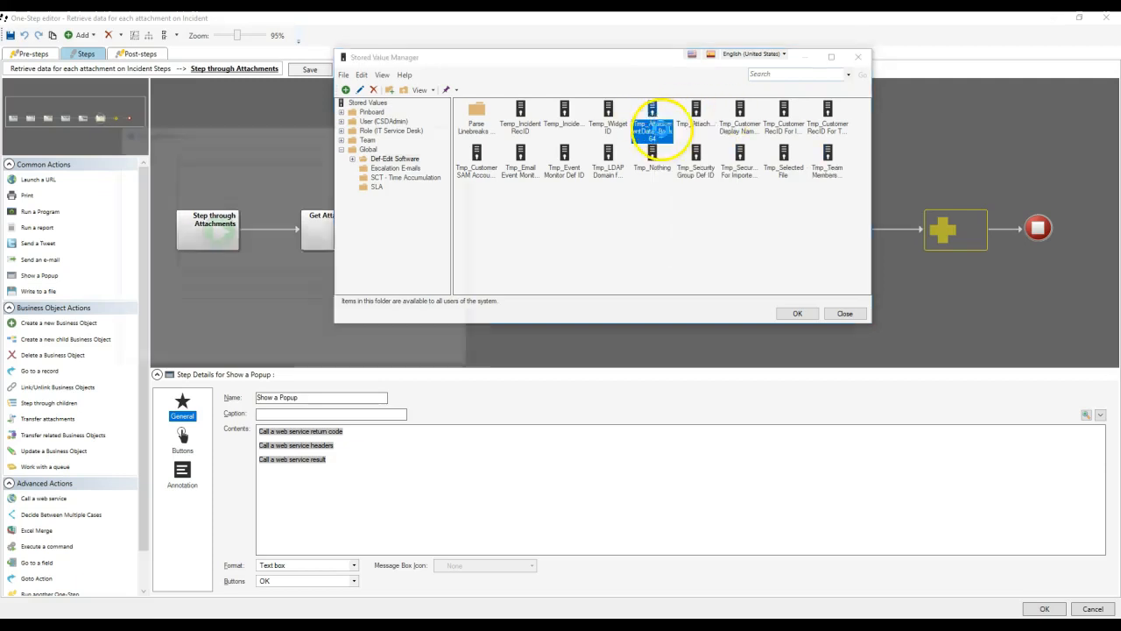
{"action": "left_click", "coordinate": [462, 138]}
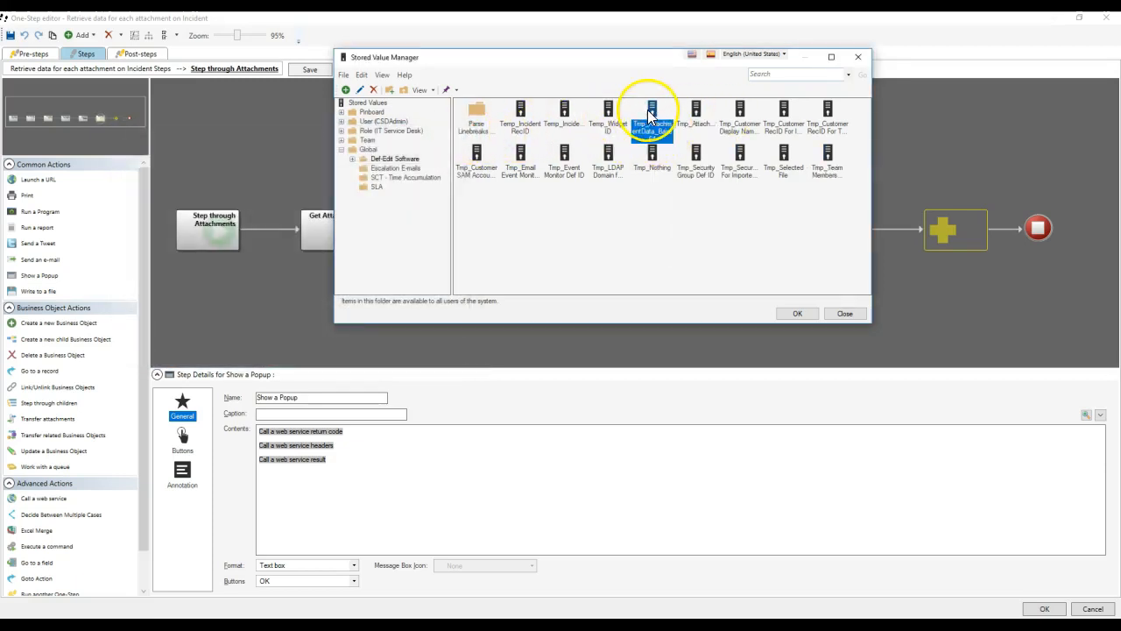
{"action": "double_click", "coordinate": [650, 114]}
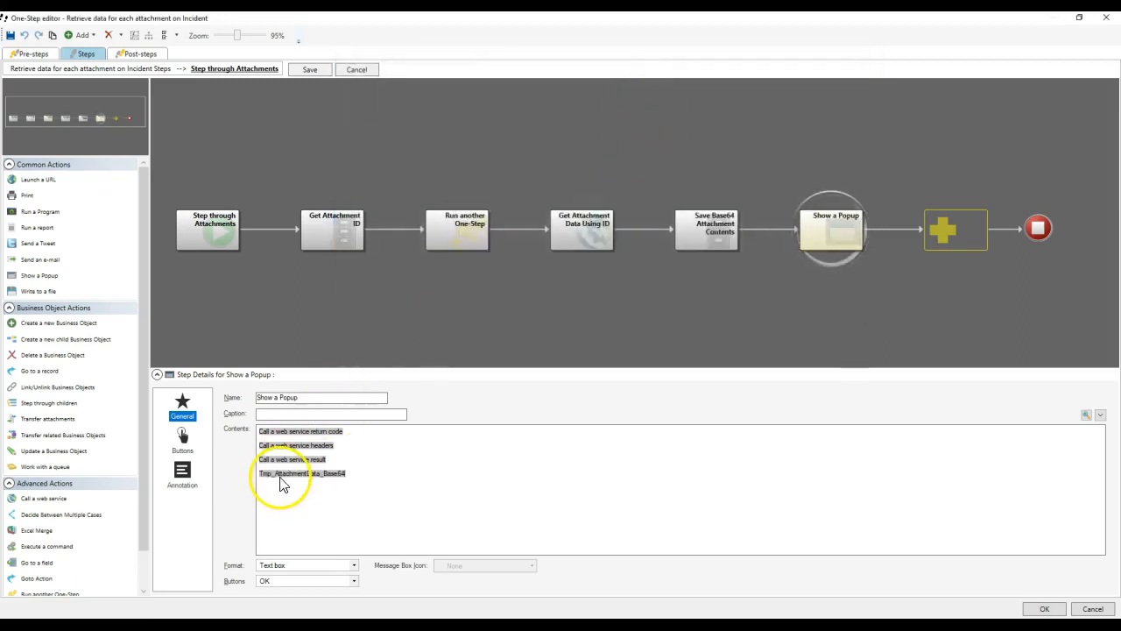
{"action": "right_click", "coordinate": [280, 474]}
{"action": "left_click", "coordinate": [295, 512]}
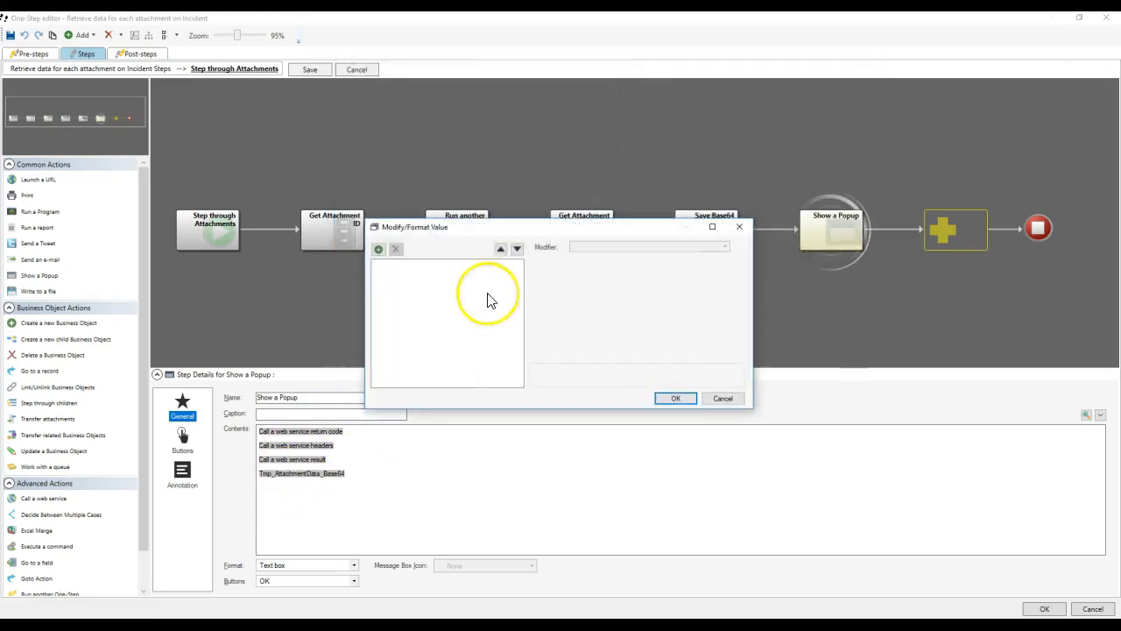
Add an Encode Text Base 64 modifier with Decode ticked to Temp_AttachmentData_Base64, then save the One-Step.
{"action": "left_click", "coordinate": [378, 249]}
{"action": "left_click", "coordinate": [603, 246]}
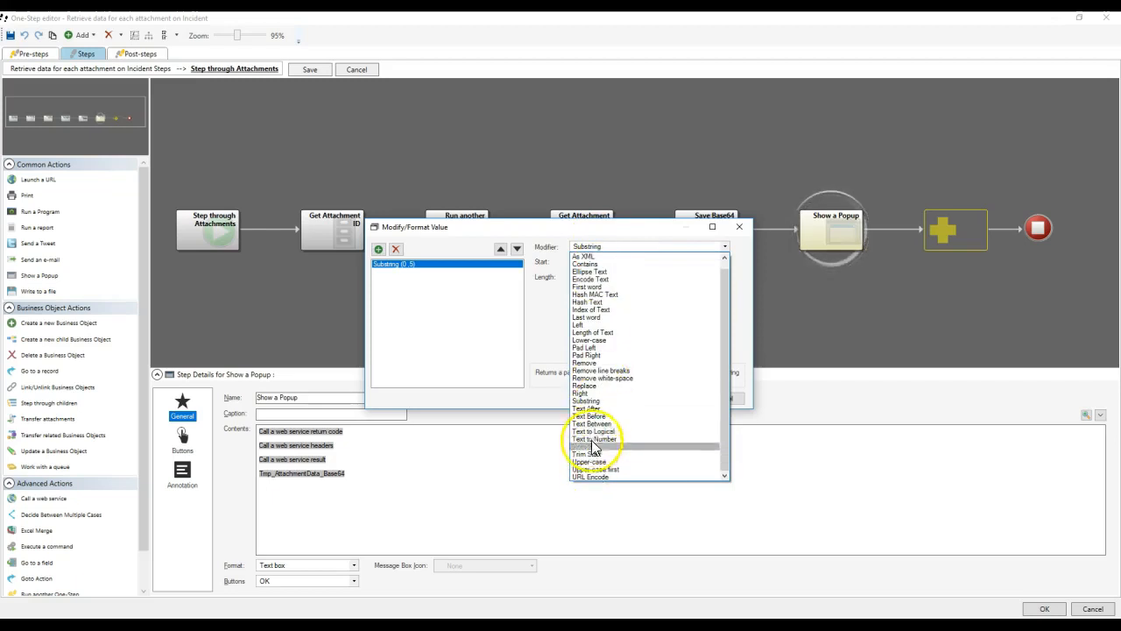
{"action": "scroll", "coordinate": [627, 377], "scroll_direction": "up", "scroll_amount": 1}
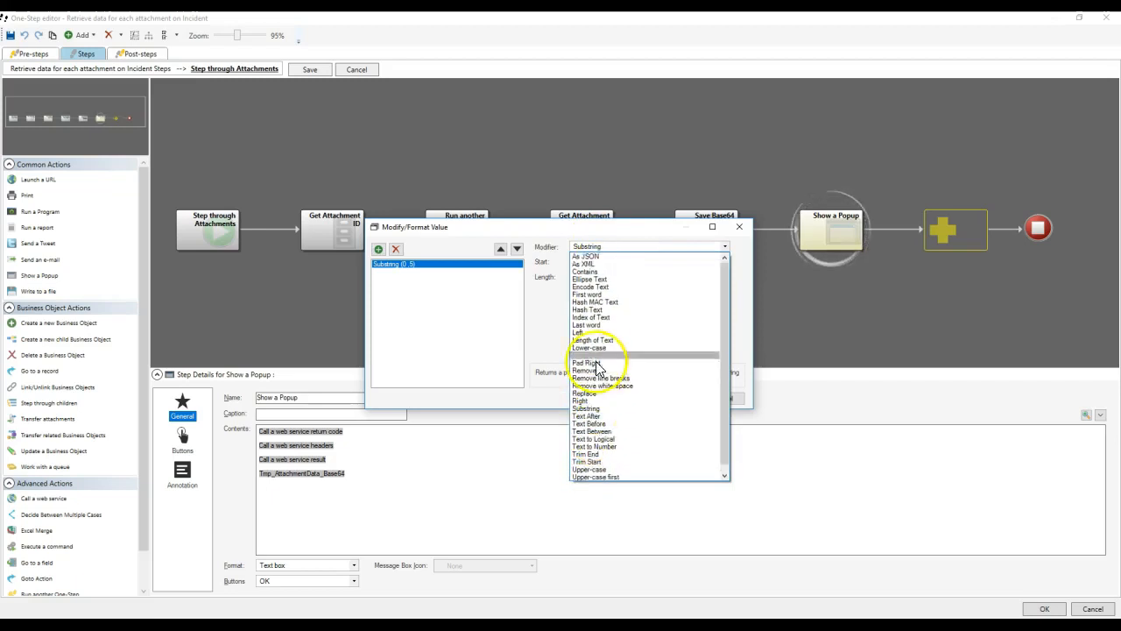
{"action": "left_click", "coordinate": [599, 287]}
{"action": "left_click", "coordinate": [574, 280]}
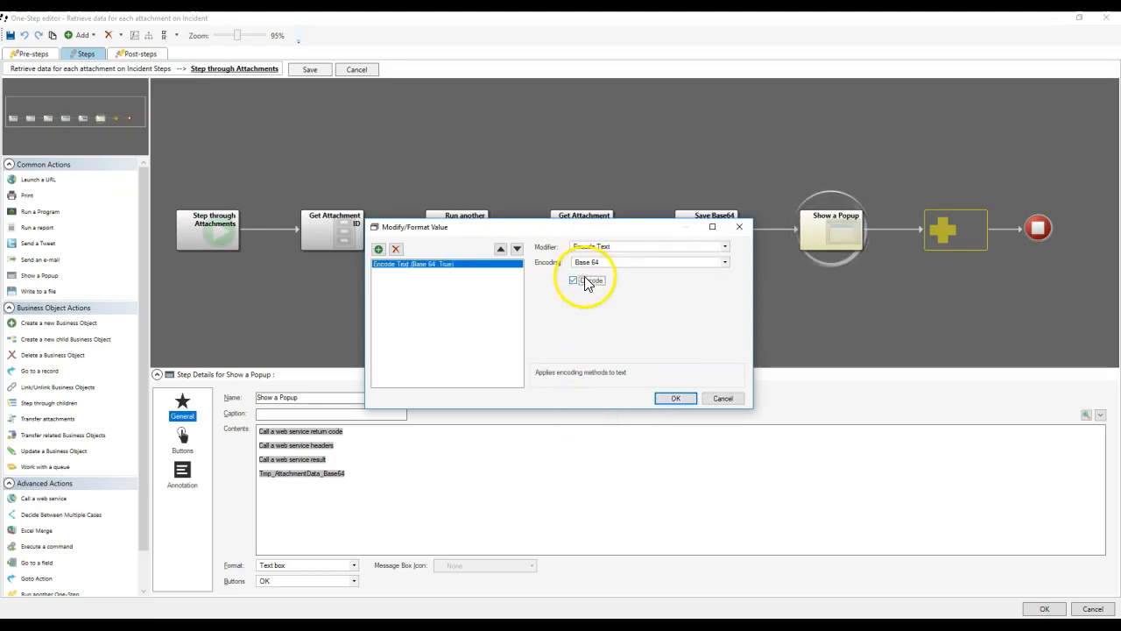
{"action": "left_click", "coordinate": [675, 399]}
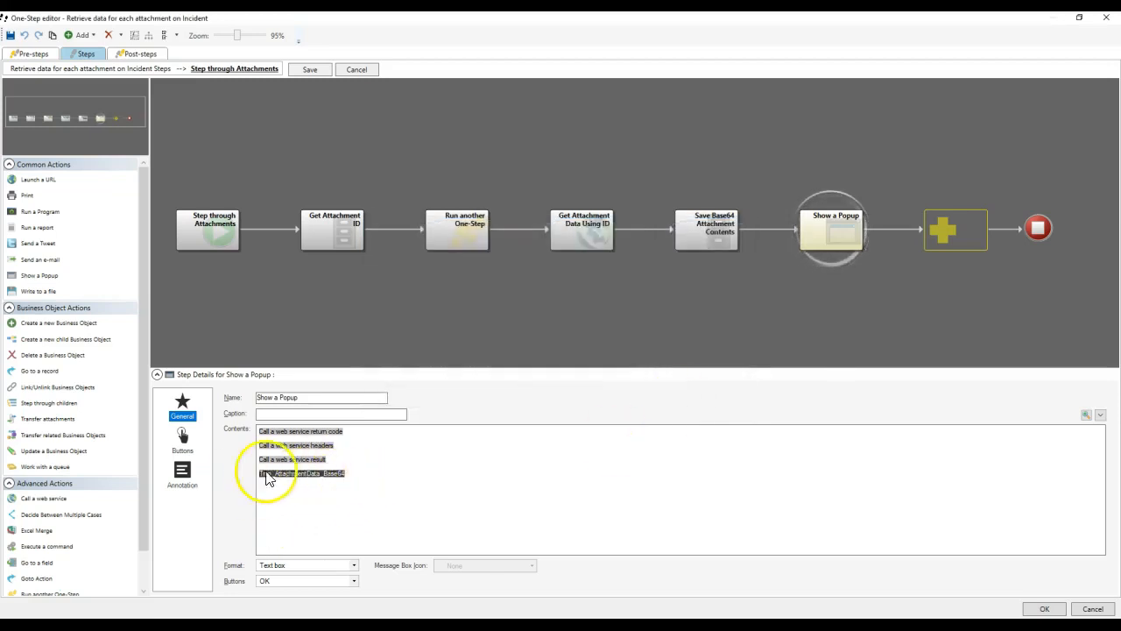
{"action": "left_click", "coordinate": [1040, 609]}
{"action": "left_click", "coordinate": [589, 361]}
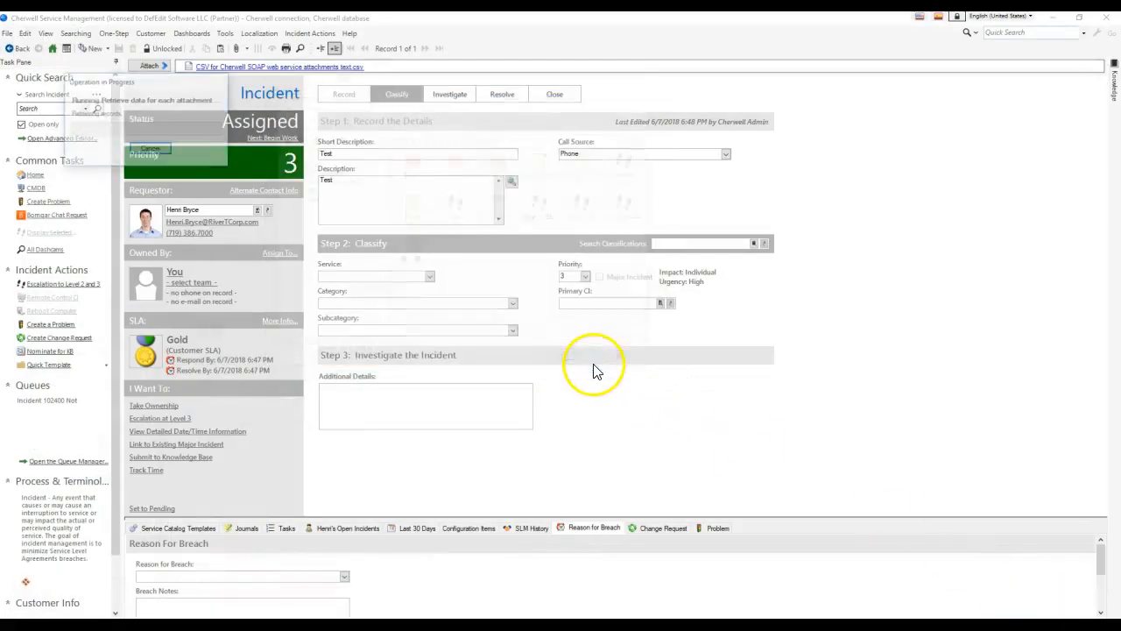
Dismiss the run's Information popups, examining the returned AttachmentData line.
{"action": "left_click", "coordinate": [758, 354]}
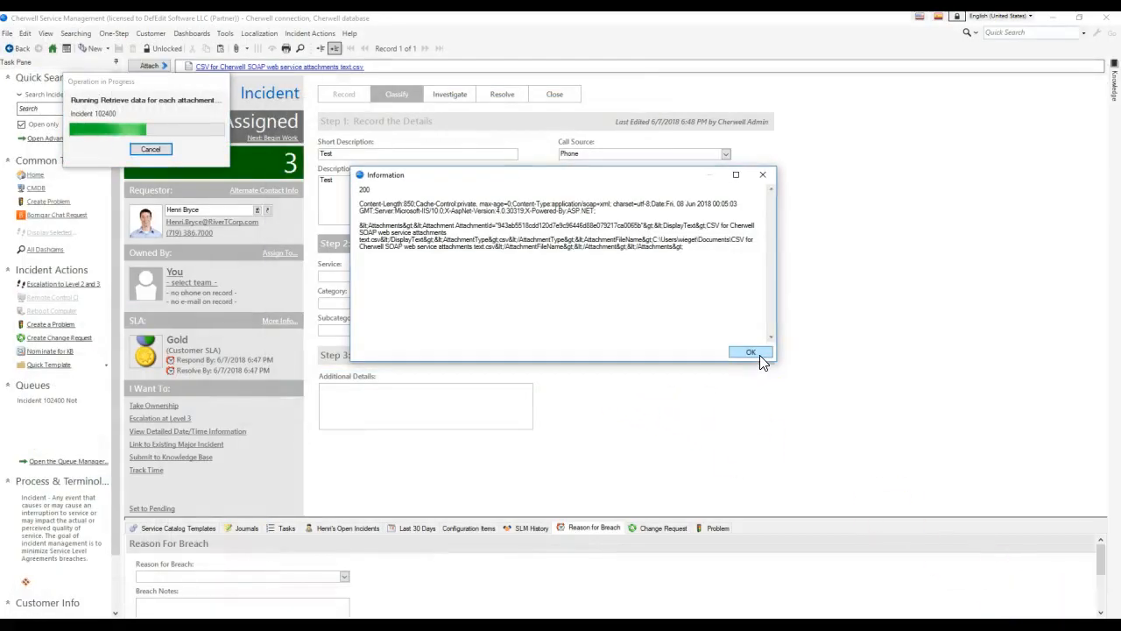
{"action": "left_click", "coordinate": [759, 354]}
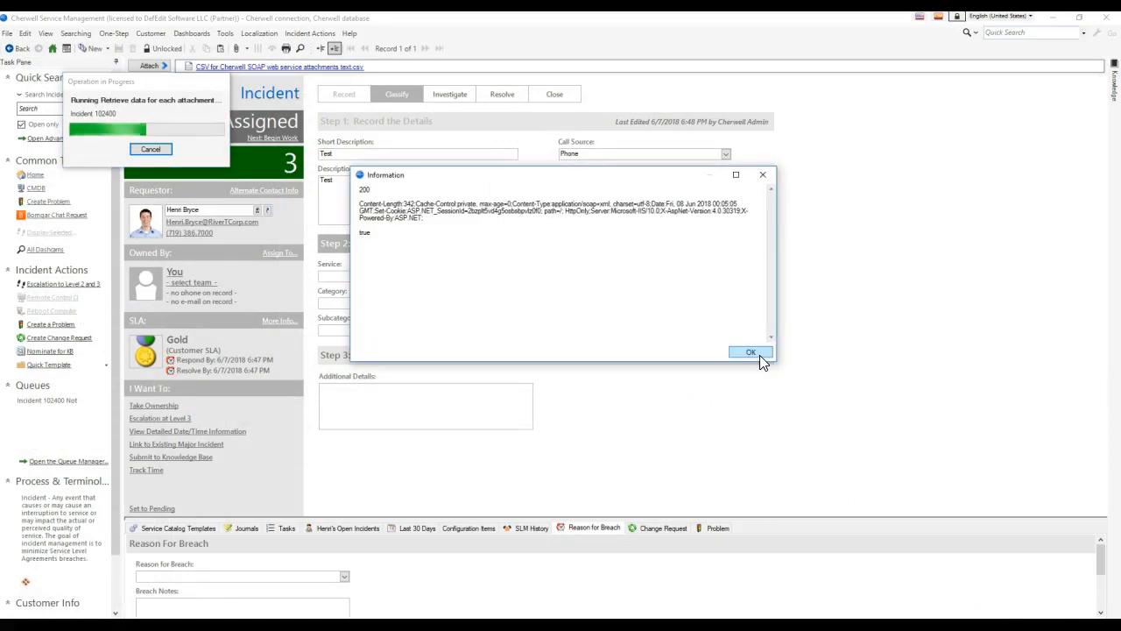
{"action": "left_click", "coordinate": [751, 352]}
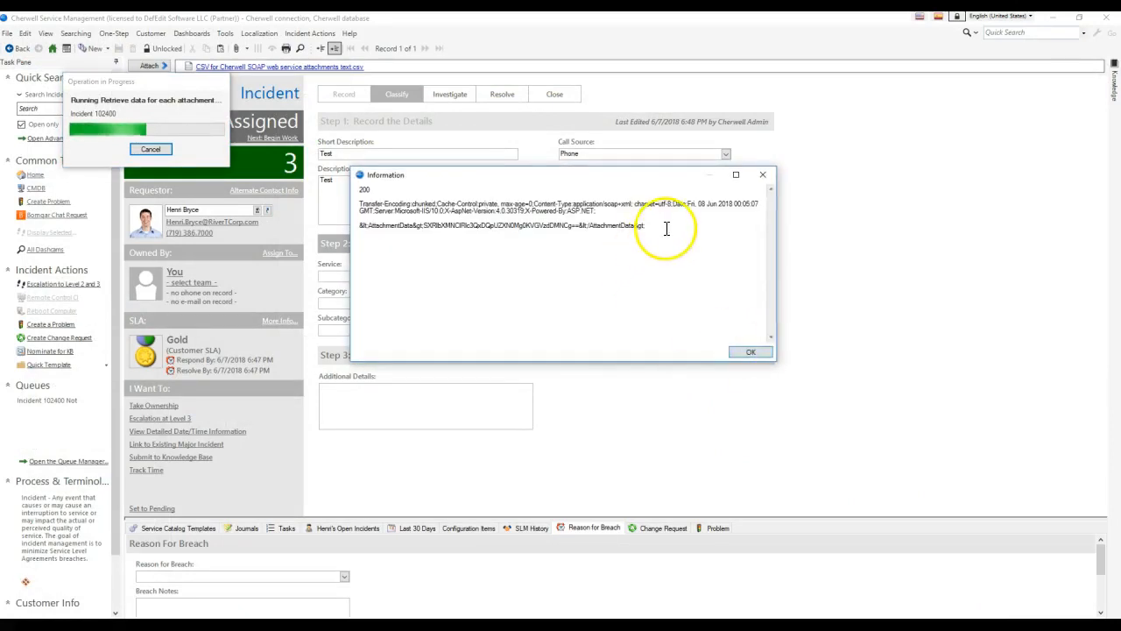
{"action": "left_click_drag", "start_coordinate": [667, 229], "coordinate": [319, 226]}
{"action": "left_click", "coordinate": [438, 254]}
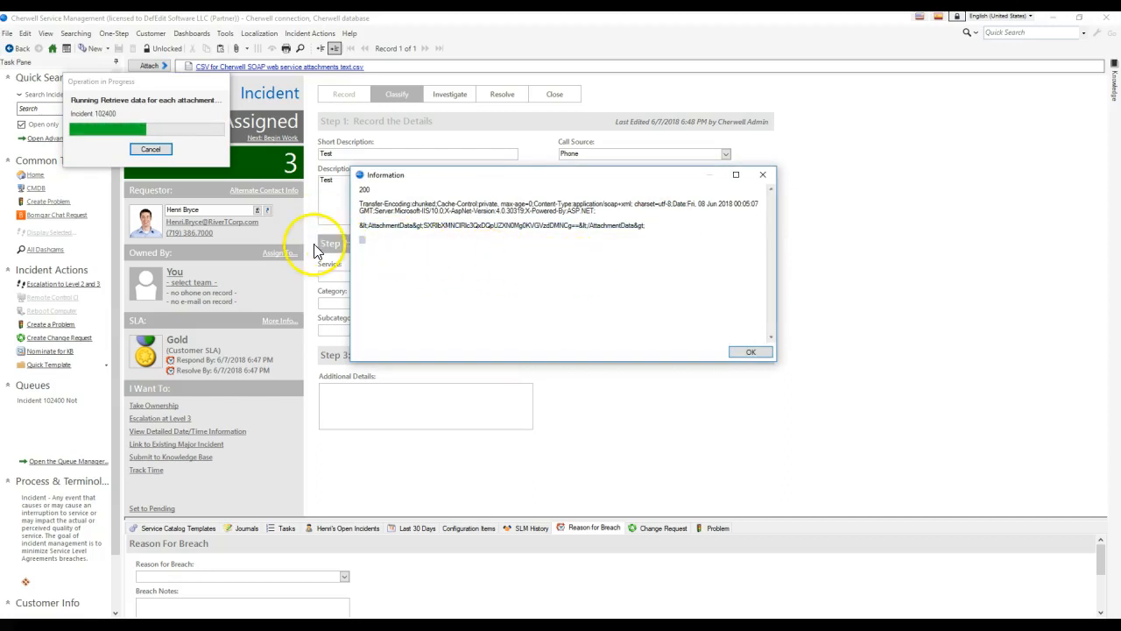
{"action": "left_click", "coordinate": [741, 351]}
Reopen the attachment One-Step for editing at Save Base64 Attachment Contents inside Step through Attachments.
{"action": "left_click", "coordinate": [114, 35]}
{"action": "left_click", "coordinate": [132, 58]}
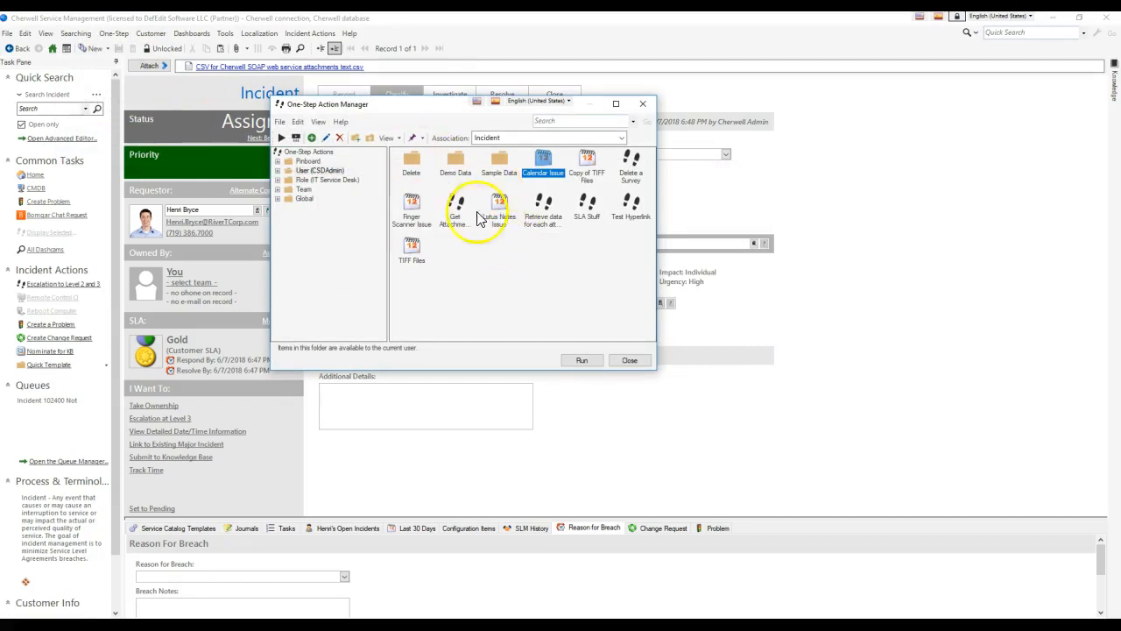
{"action": "left_click", "coordinate": [544, 210]}
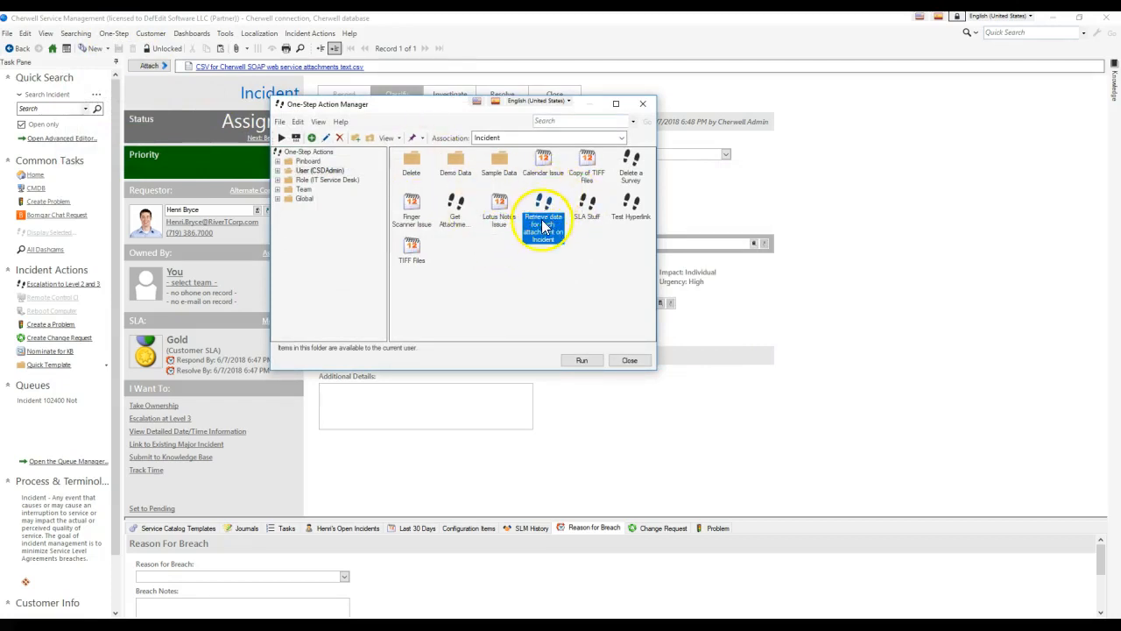
{"action": "right_click", "coordinate": [546, 220]}
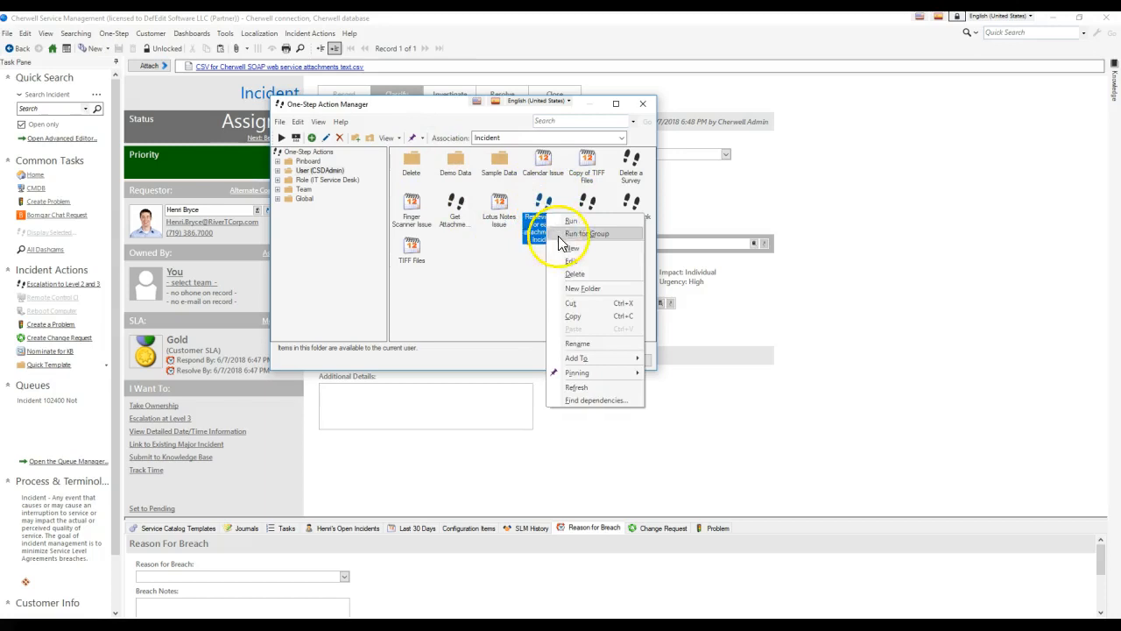
{"action": "left_click", "coordinate": [568, 261]}
{"action": "left_click", "coordinate": [619, 225]}
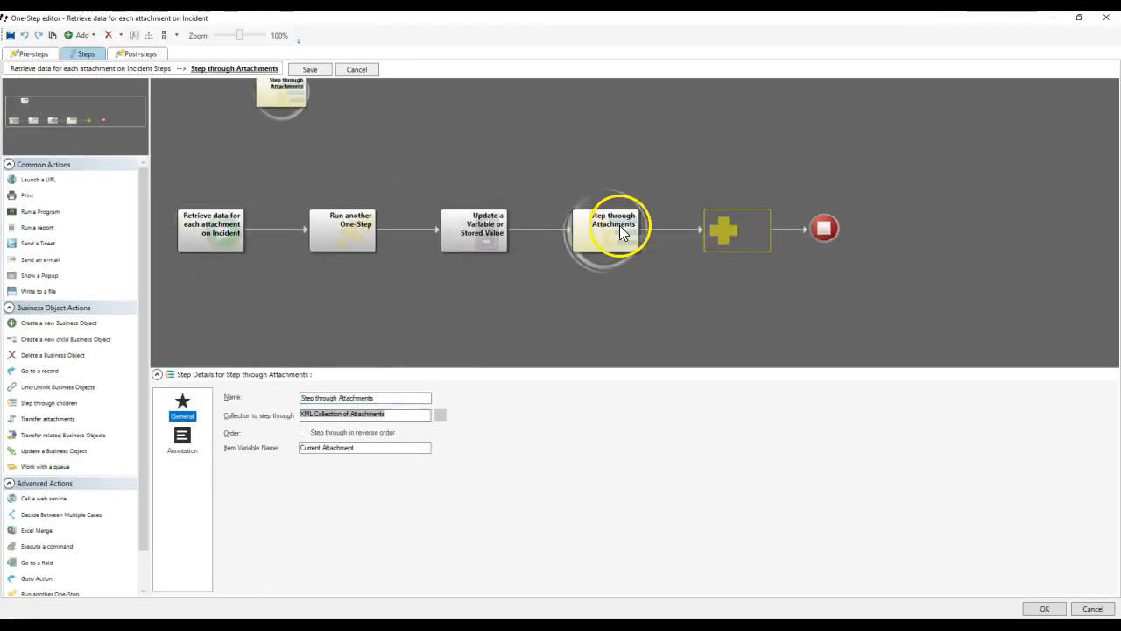
{"action": "left_click", "coordinate": [695, 230]}
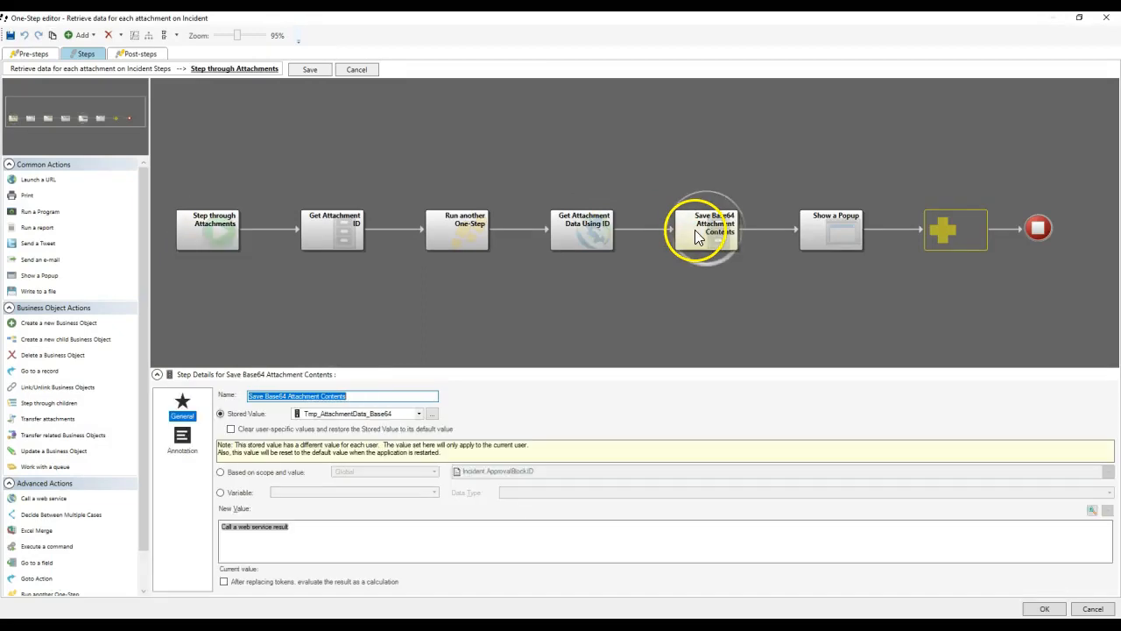
Remove the String from Element and As XML modifiers from the stored Base64 value.
{"action": "right_click", "coordinate": [263, 530]}
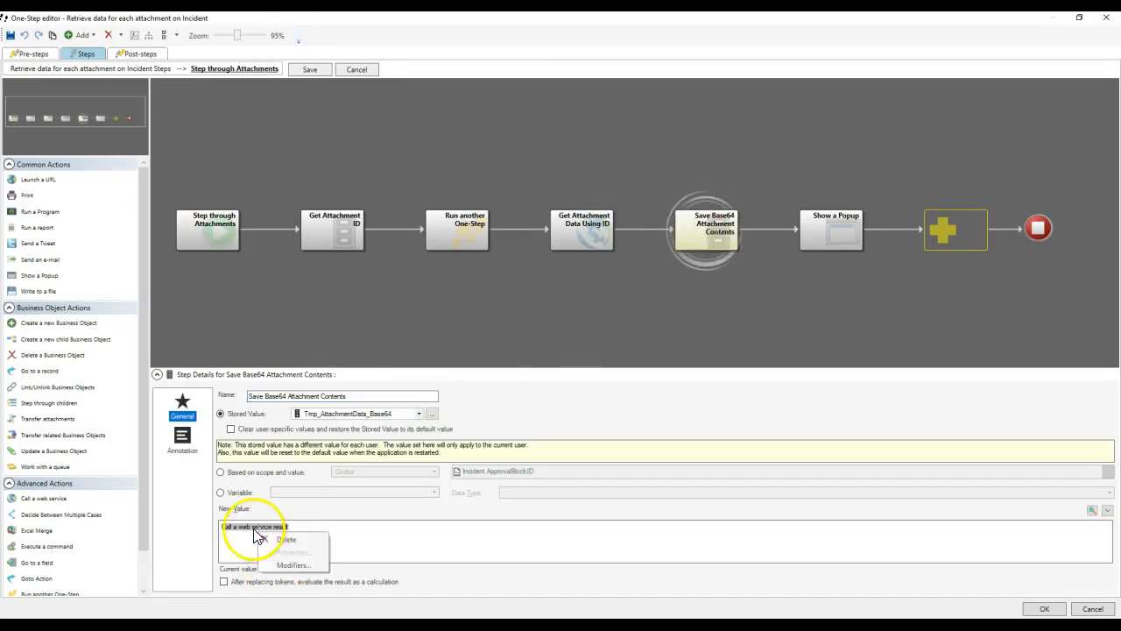
{"action": "left_click", "coordinate": [289, 613]}
{"action": "left_click", "coordinate": [425, 286]}
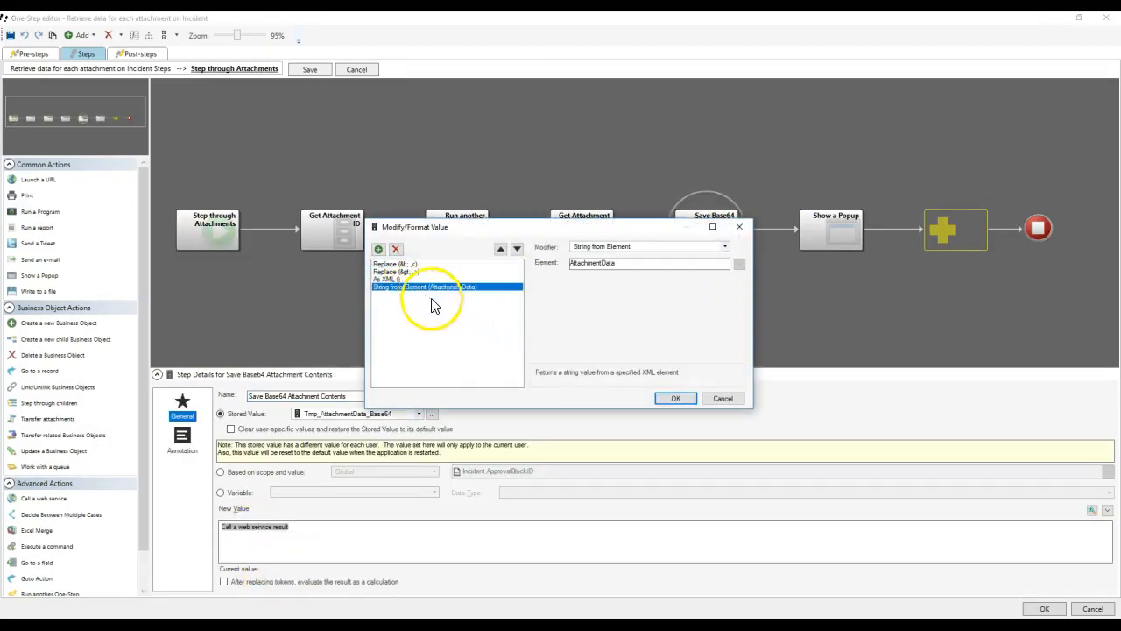
{"action": "left_click", "coordinate": [657, 247]}
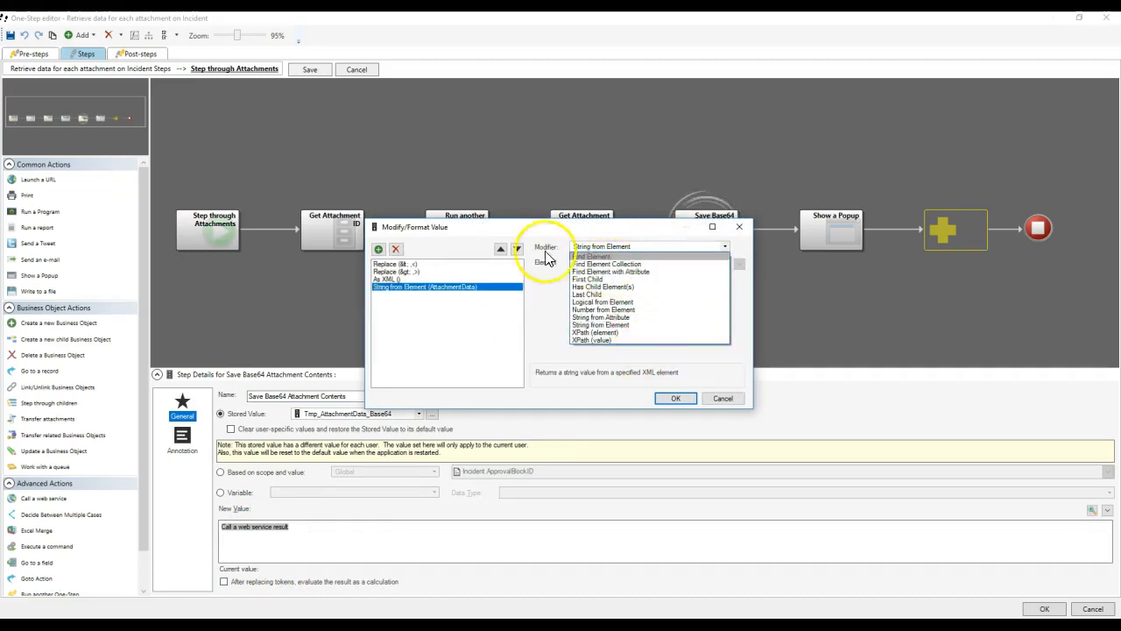
{"action": "left_click", "coordinate": [398, 251]}
{"action": "left_click", "coordinate": [397, 251]}
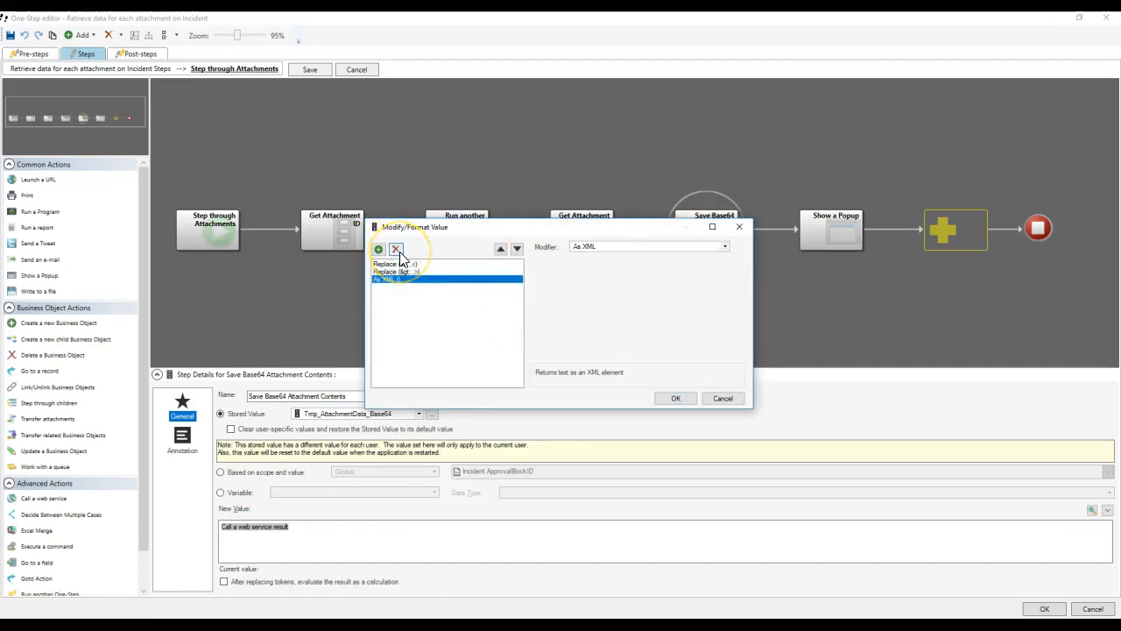
{"action": "left_click", "coordinate": [397, 250]}
Add a Text Between modifier from <AttachmentData> to <AttachmentData and confirm.
{"action": "left_click", "coordinate": [379, 250]}
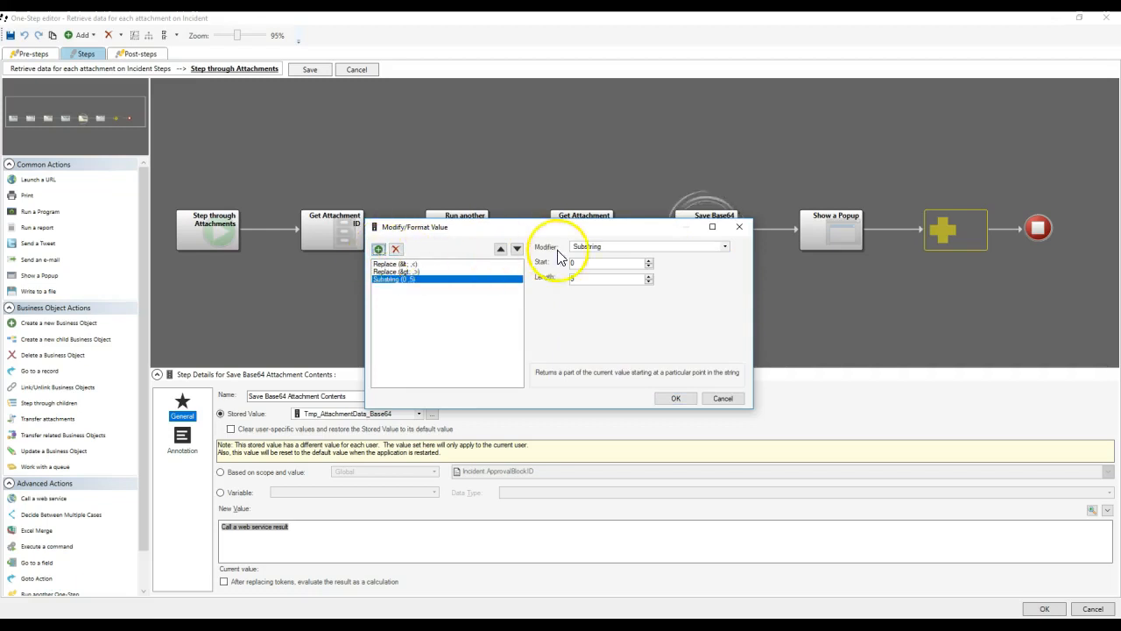
{"action": "left_click", "coordinate": [604, 246]}
{"action": "left_click", "coordinate": [583, 244]}
{"action": "left_click", "coordinate": [583, 243]}
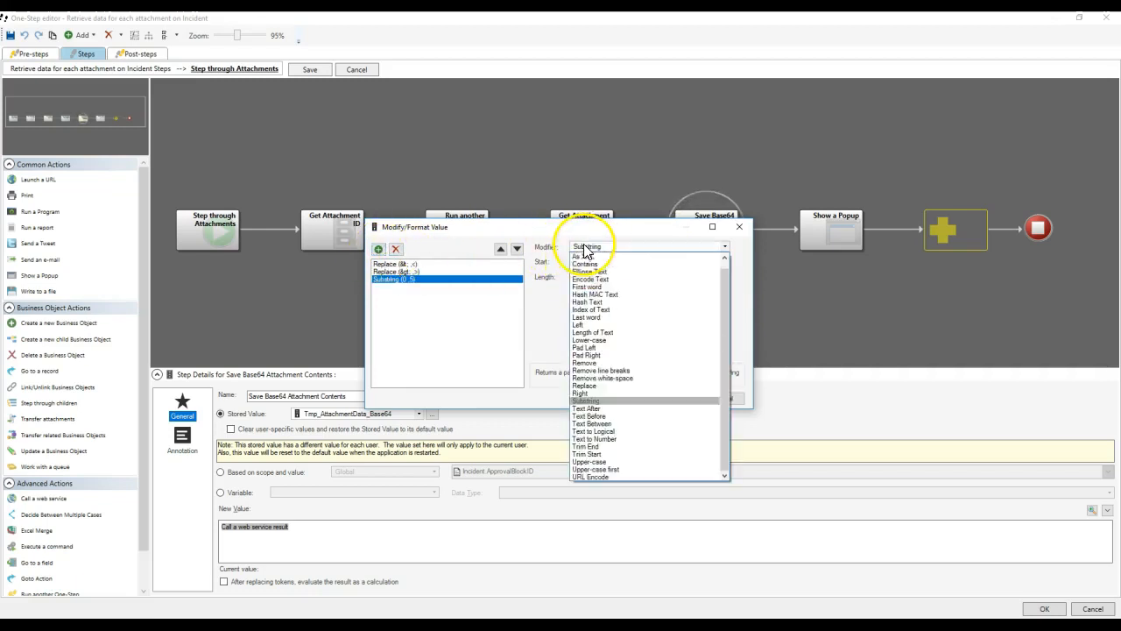
{"action": "left_click", "coordinate": [601, 429]}
{"action": "left_click", "coordinate": [588, 262]}
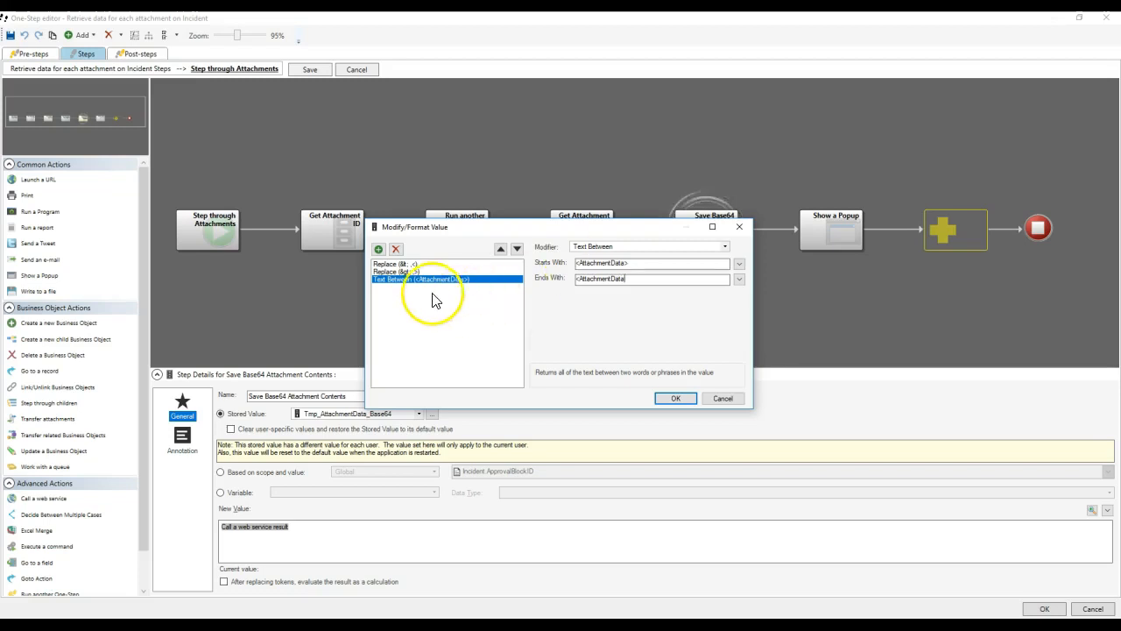
{"action": "left_click", "coordinate": [404, 271]}
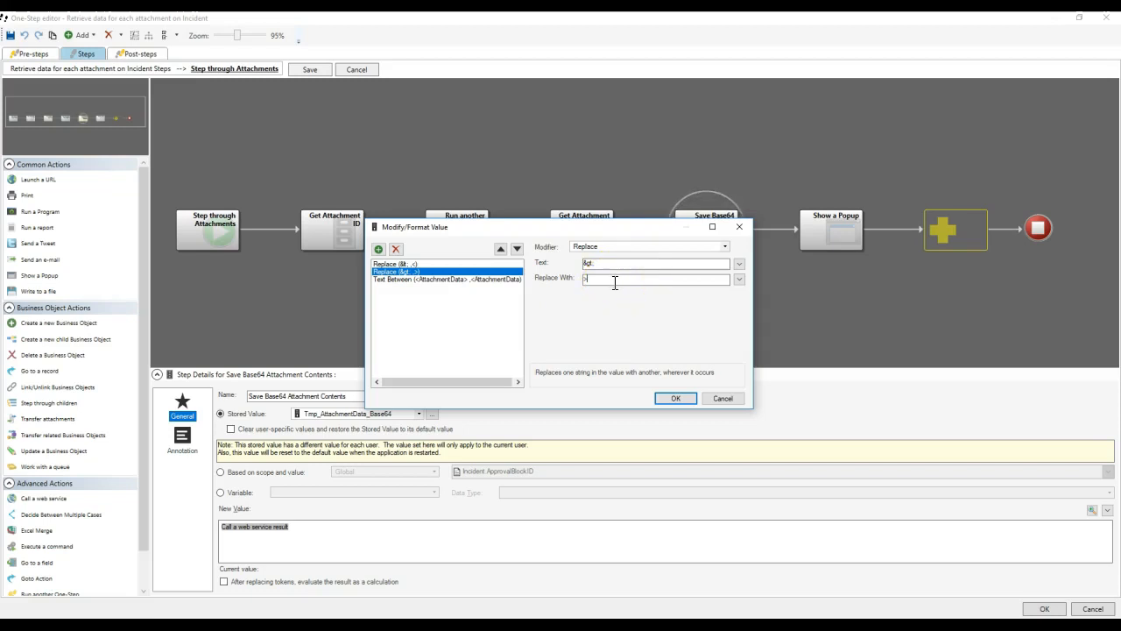
{"action": "left_click", "coordinate": [496, 279]}
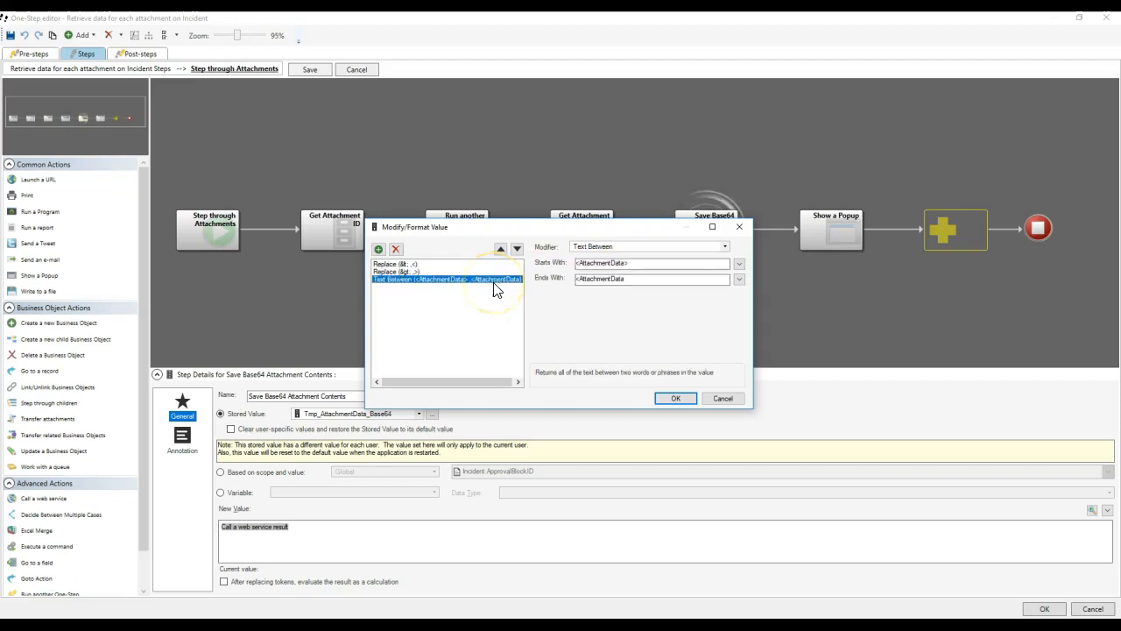
{"action": "left_click", "coordinate": [680, 398]}
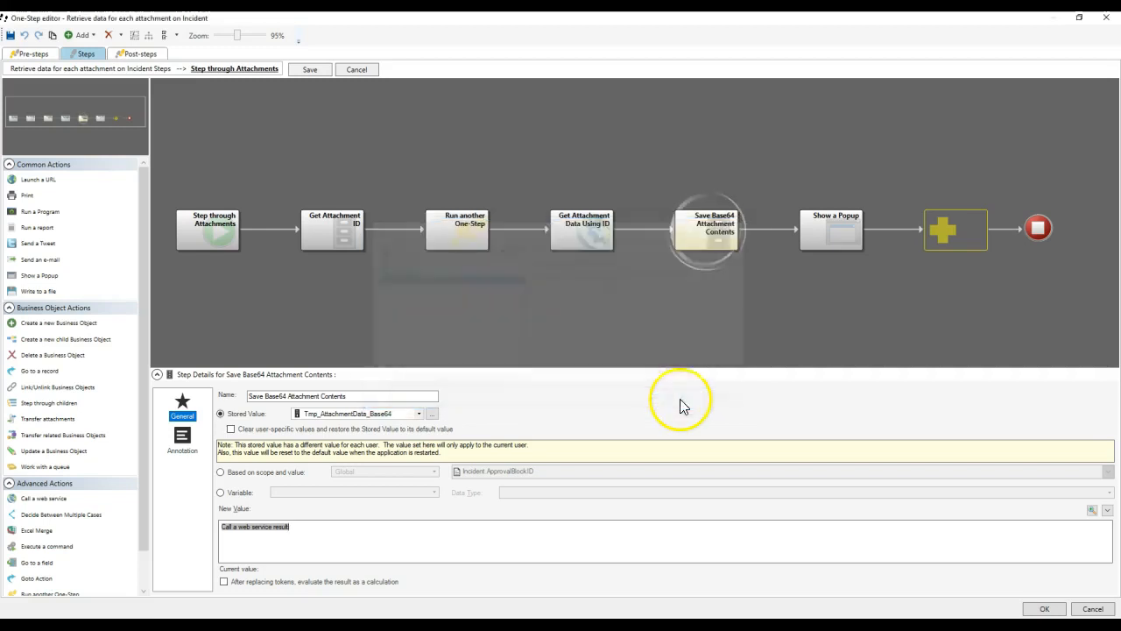
Save and rerun the One-Step, checking the AttachmentData text in the response popups.
{"action": "left_click", "coordinate": [1045, 609]}
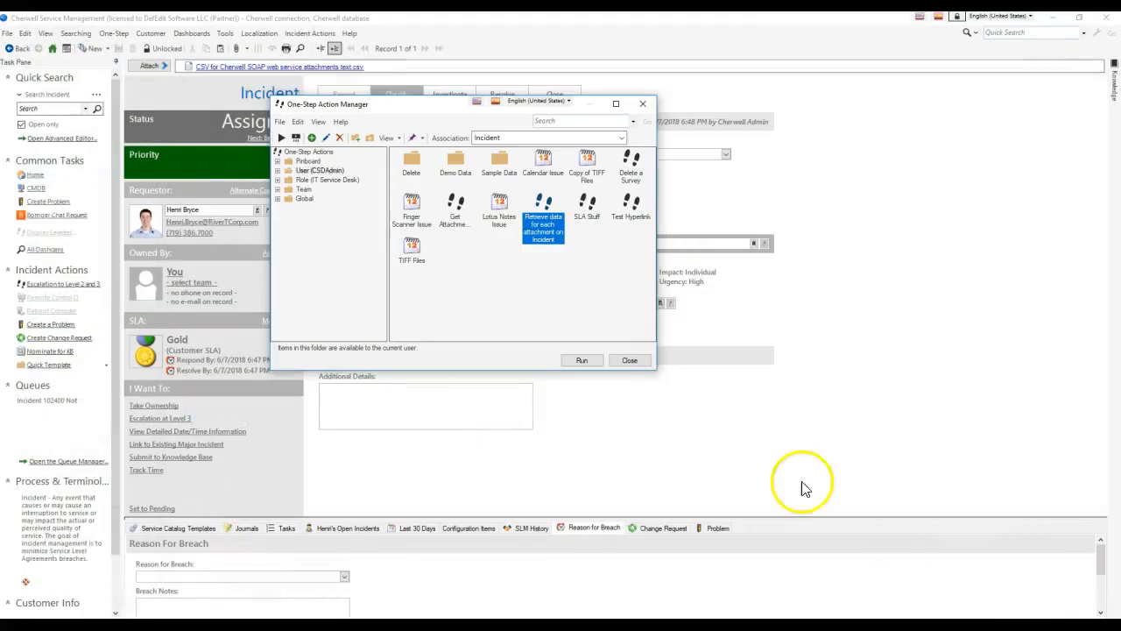
{"action": "left_click", "coordinate": [599, 362]}
{"action": "left_click", "coordinate": [743, 354]}
{"action": "left_click", "coordinate": [738, 354]}
{"action": "left_click", "coordinate": [734, 354]}
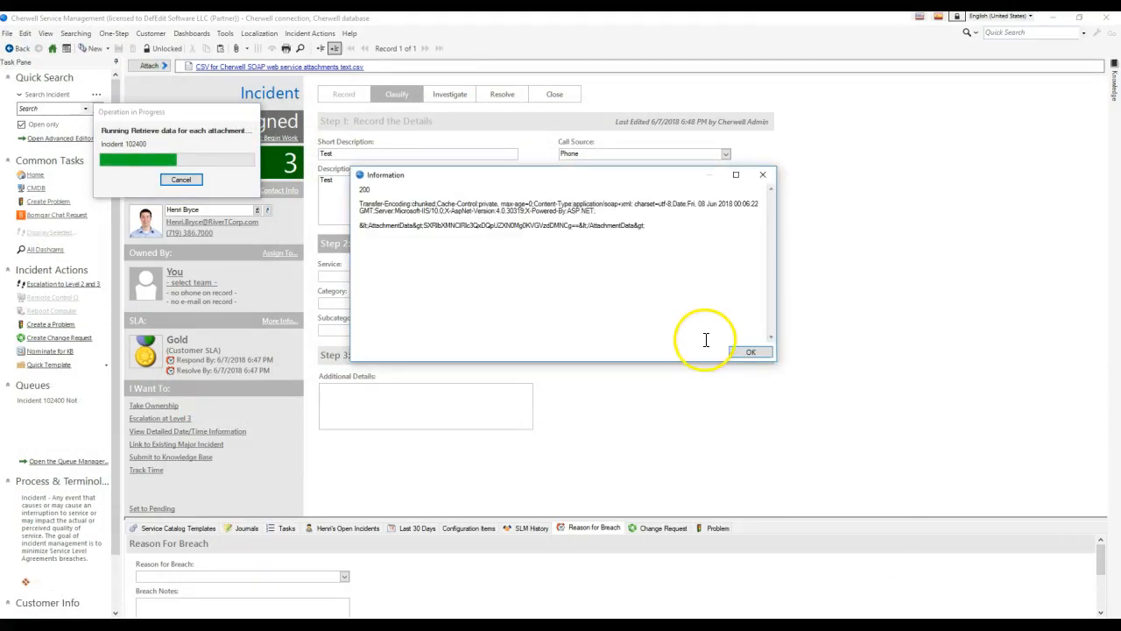
{"action": "left_click_drag", "start_coordinate": [581, 226], "coordinate": [640, 230]}
{"action": "left_click", "coordinate": [610, 226]}
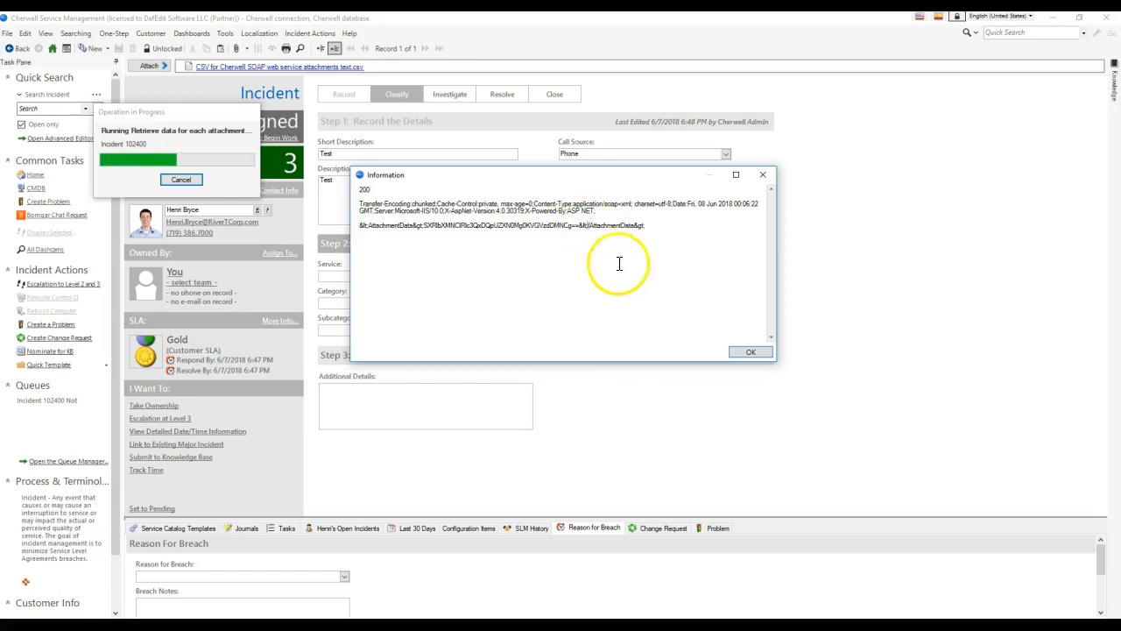
{"action": "left_click", "coordinate": [749, 351]}
Reopen the attachment One-Step for editing inside the Step through Attachments loop.
{"action": "left_click", "coordinate": [110, 34]}
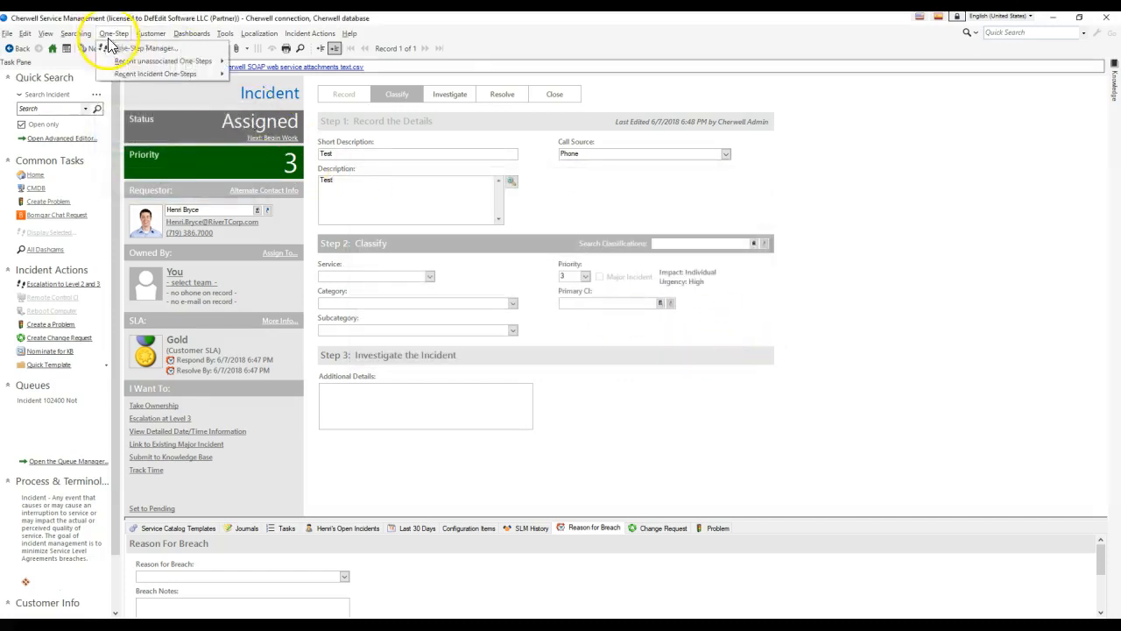
{"action": "left_click", "coordinate": [118, 50]}
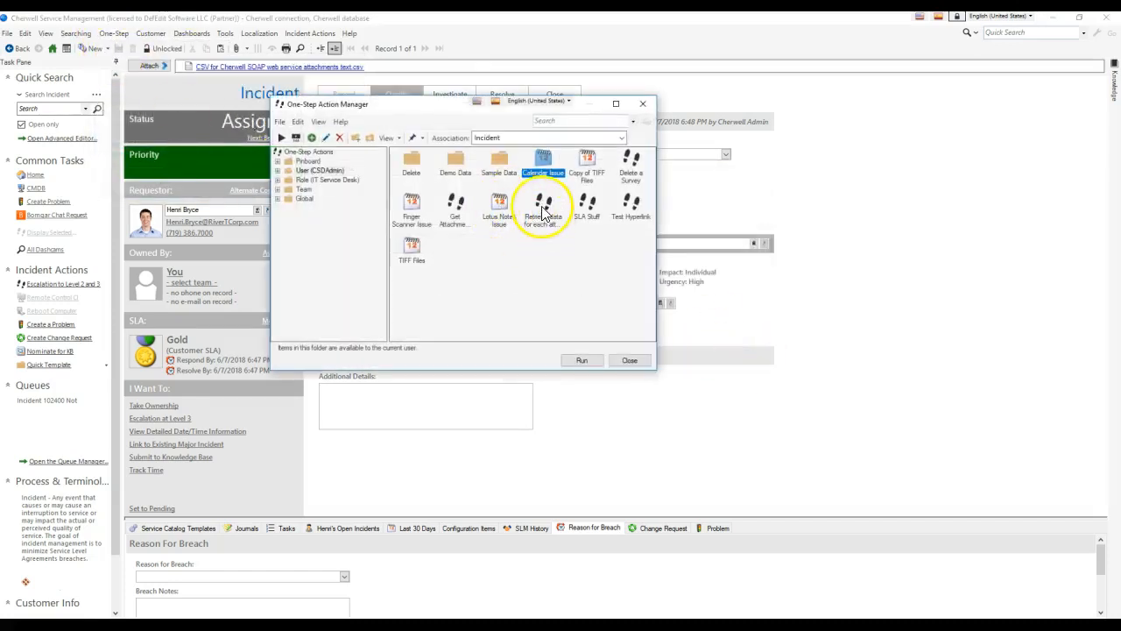
{"action": "right_click", "coordinate": [539, 219]}
{"action": "left_click", "coordinate": [566, 255]}
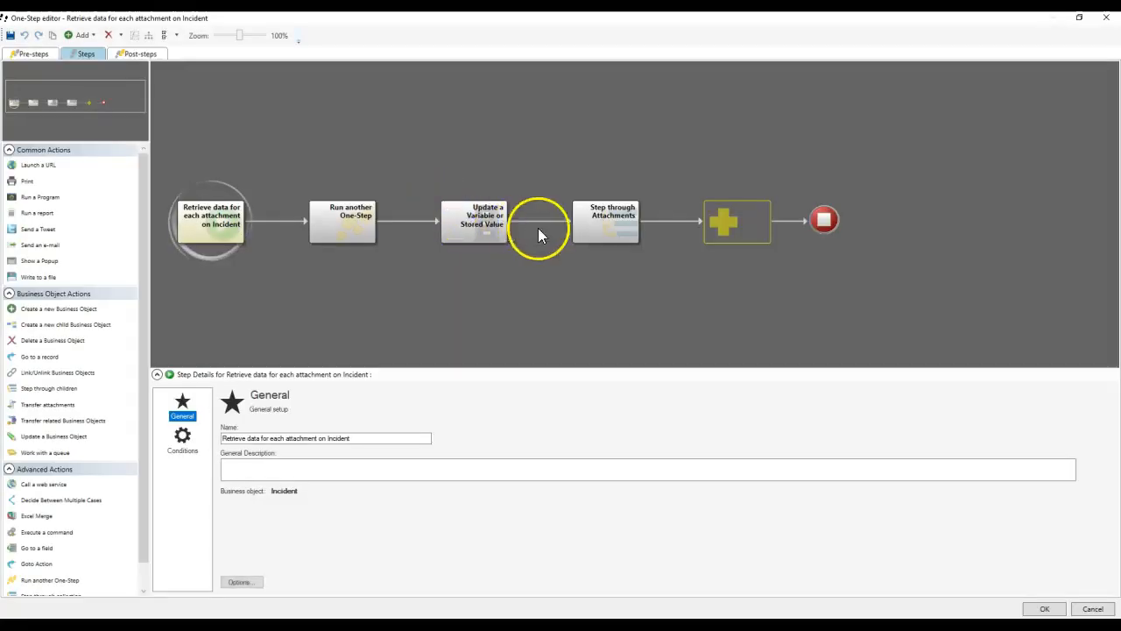
{"action": "left_click", "coordinate": [619, 229]}
{"action": "left_click", "coordinate": [824, 226]}
Review the popup's Base 64 decode and the stored value's Text Between modifiers, then close the editor.
{"action": "right_click", "coordinate": [280, 473]}
{"action": "left_click", "coordinate": [320, 510]}
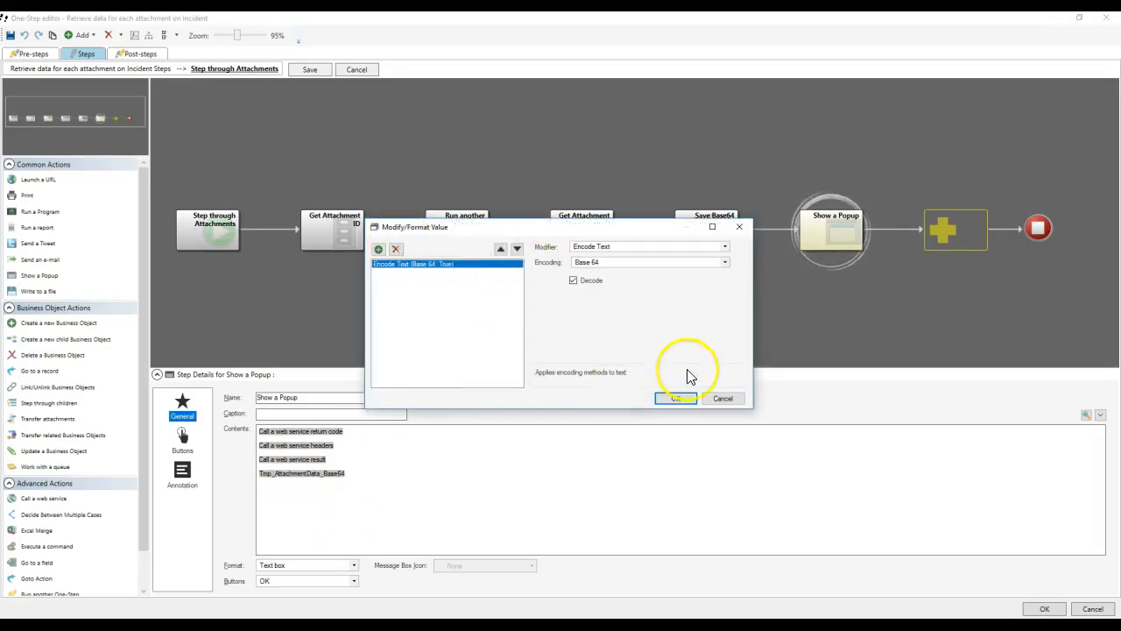
{"action": "left_click", "coordinate": [676, 398]}
{"action": "left_click", "coordinate": [692, 230]}
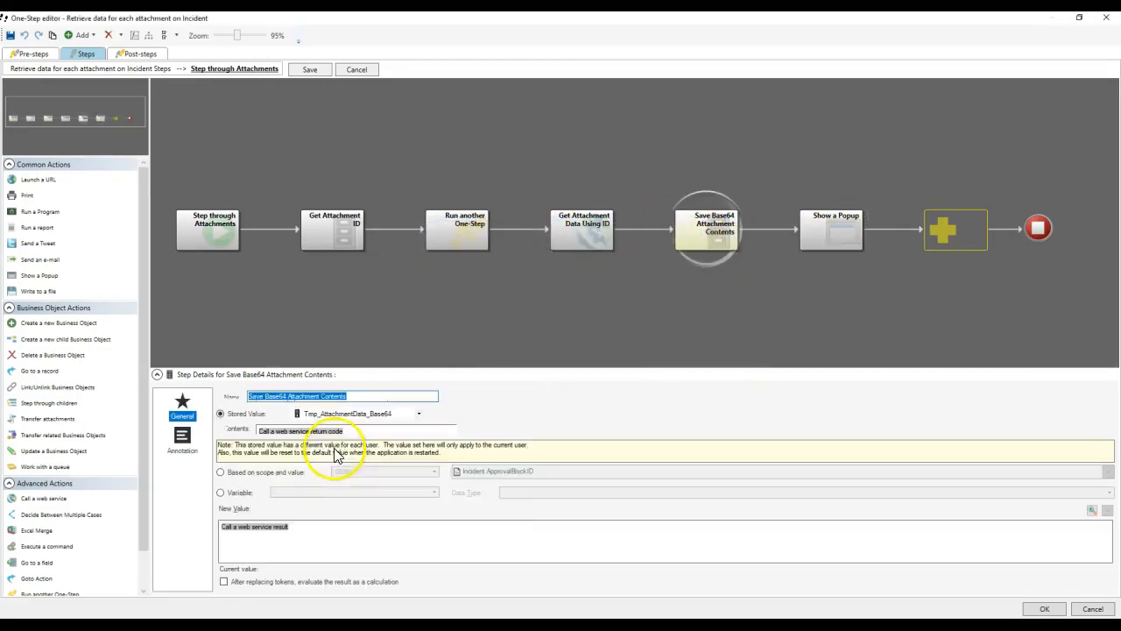
{"action": "double_click", "coordinate": [261, 531]}
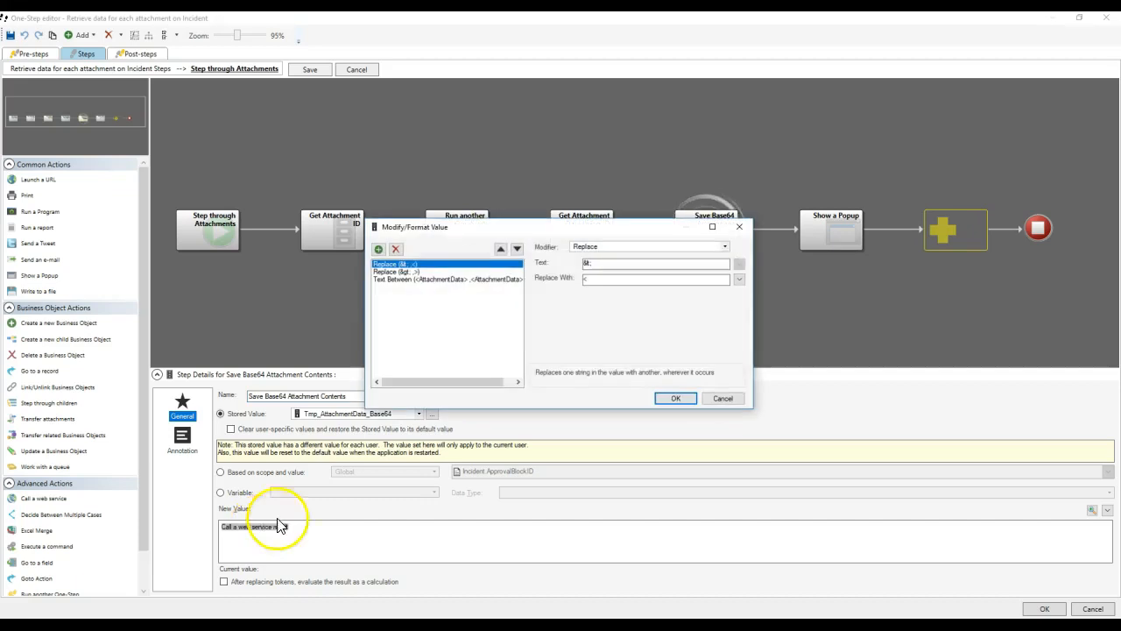
{"action": "left_click", "coordinate": [464, 278]}
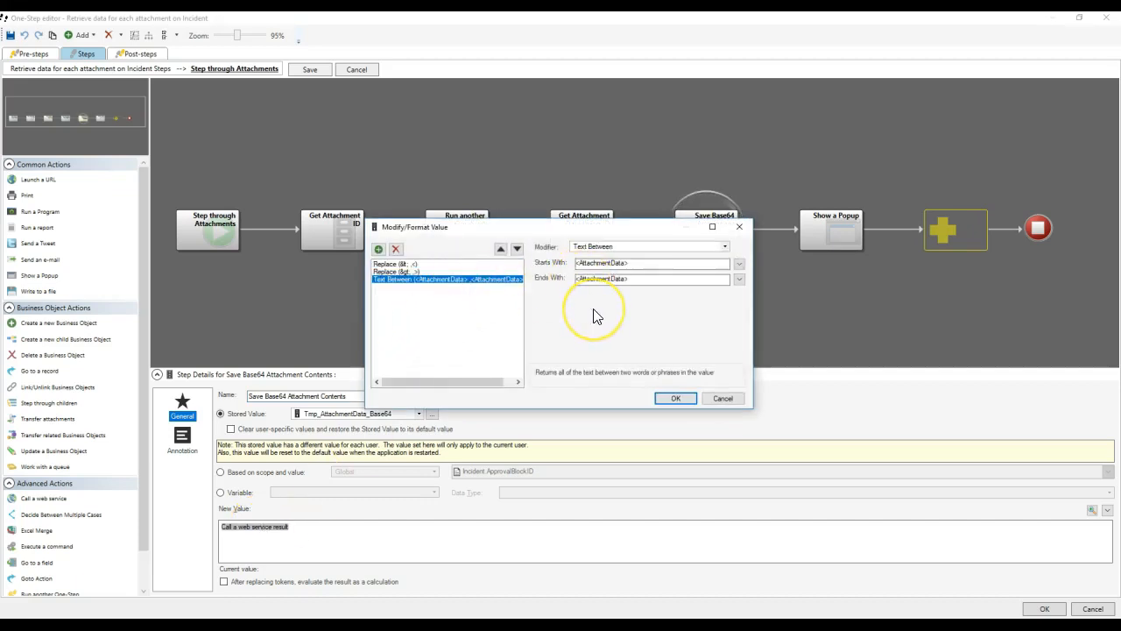
{"action": "left_click", "coordinate": [675, 397]}
{"action": "left_click", "coordinate": [1047, 608]}
{"action": "left_click", "coordinate": [581, 360]}
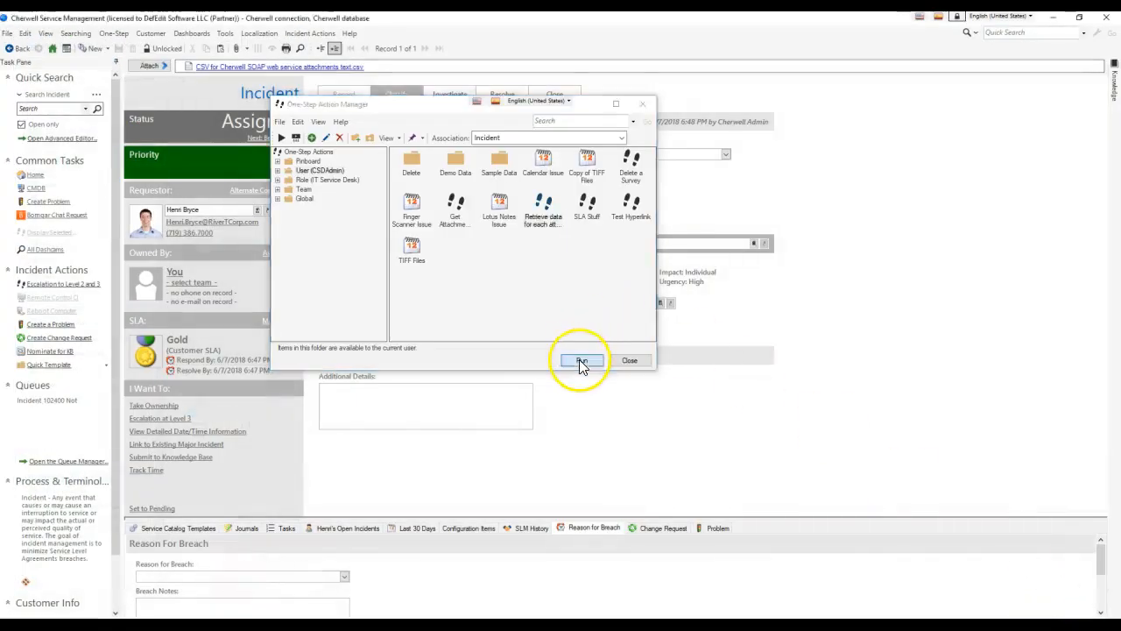
Dismiss popups until the decoded text Items, Test1, Test2, Test3 appears, then inspect its line endings.
{"action": "left_click", "coordinate": [754, 354]}
{"action": "left_click", "coordinate": [754, 354]}
{"action": "left_click", "coordinate": [754, 353]}
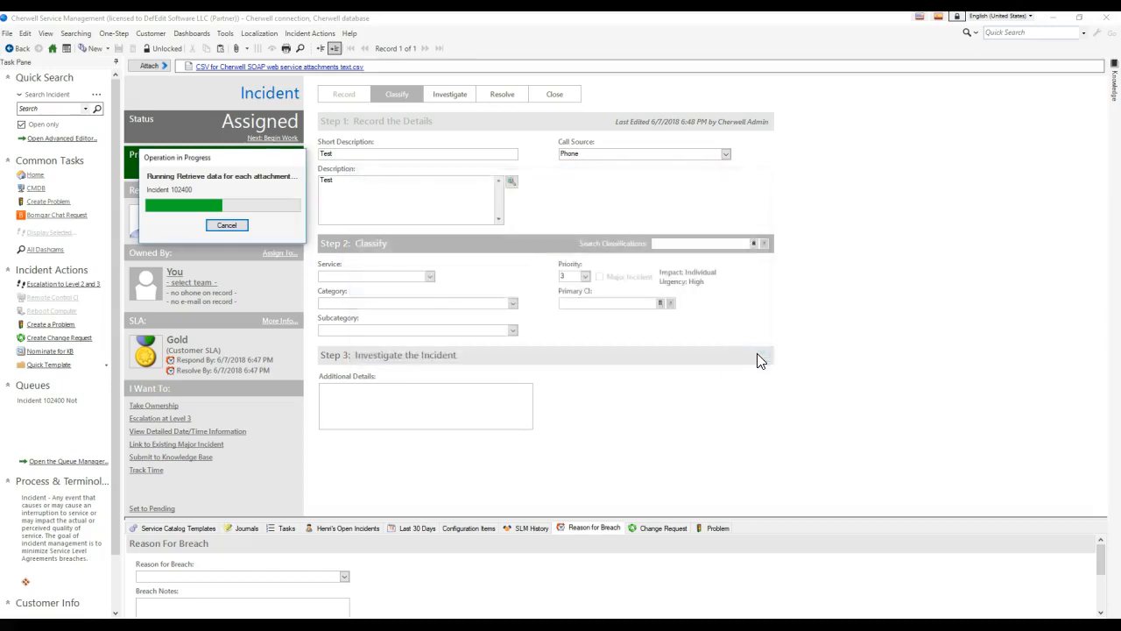
{"action": "left_click_drag", "start_coordinate": [346, 239], "coordinate": [417, 261]}
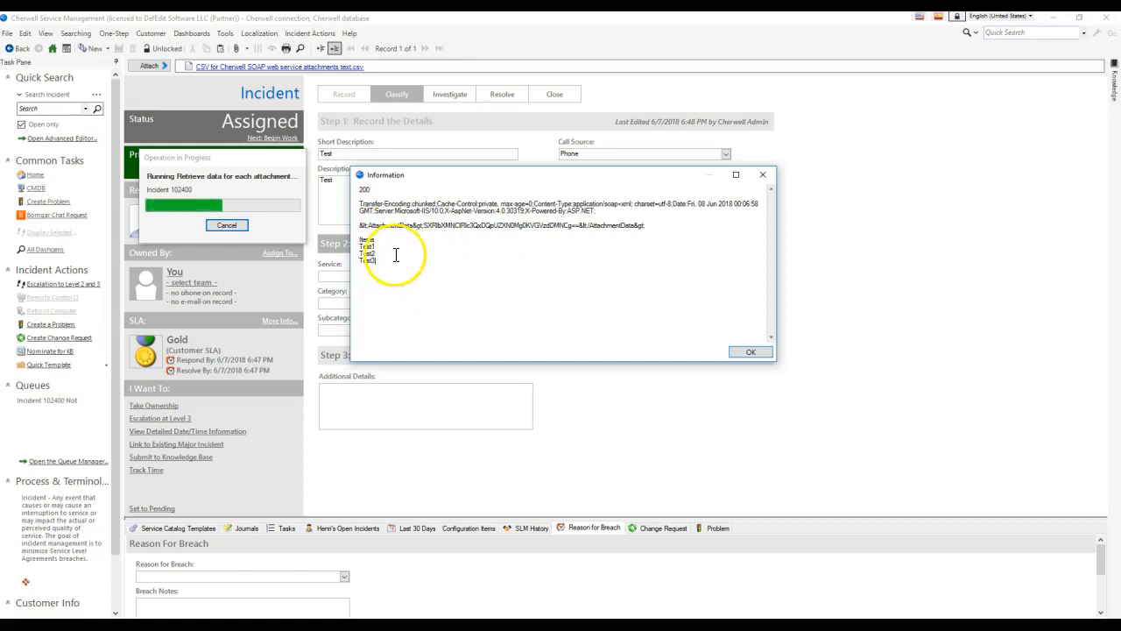
{"action": "left_click_drag", "start_coordinate": [379, 261], "coordinate": [349, 243]}
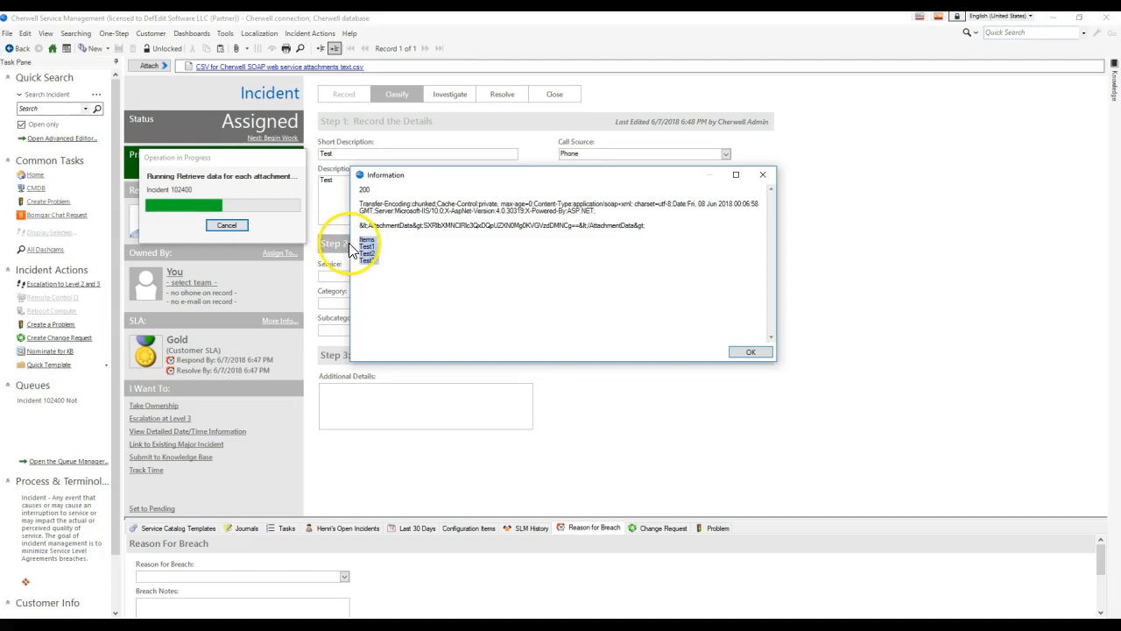
{"action": "left_click", "coordinate": [391, 267]}
{"action": "left_click", "coordinate": [387, 242]}
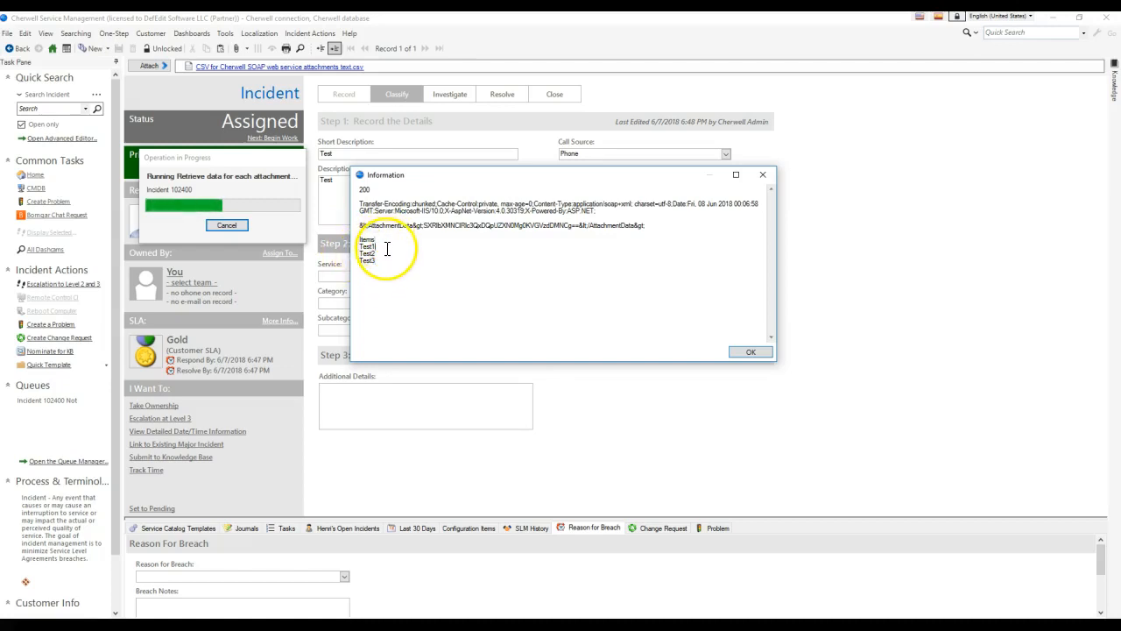
{"action": "left_click", "coordinate": [392, 264]}
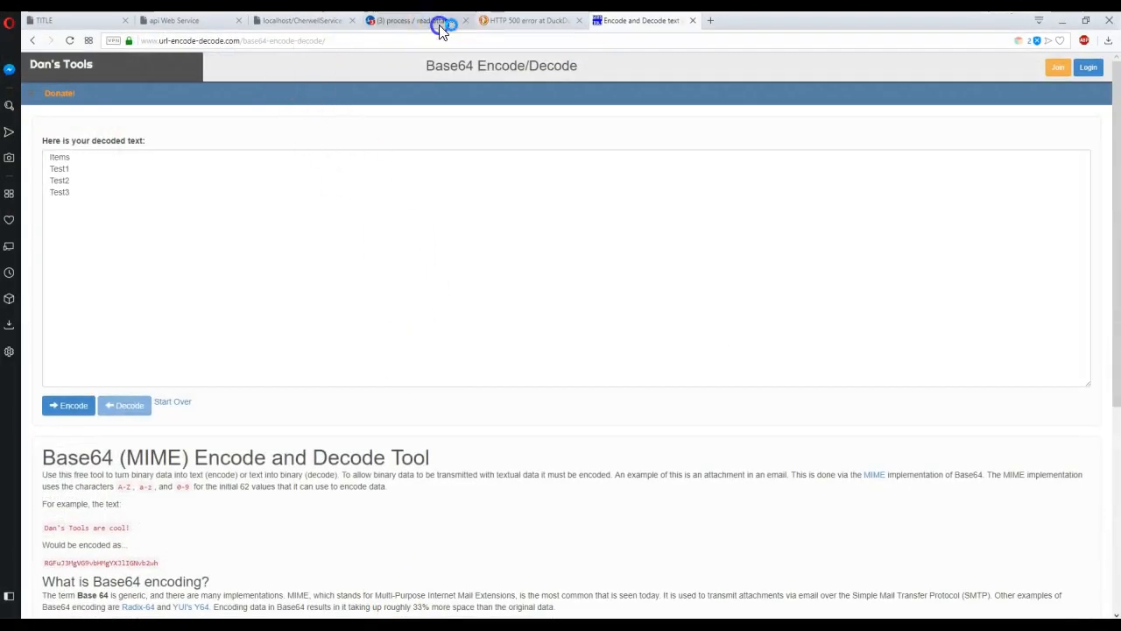
{"action": "left_click", "coordinate": [440, 29]}
{"action": "scroll", "coordinate": [433, 149], "scroll_direction": "up", "scroll_amount": 5}
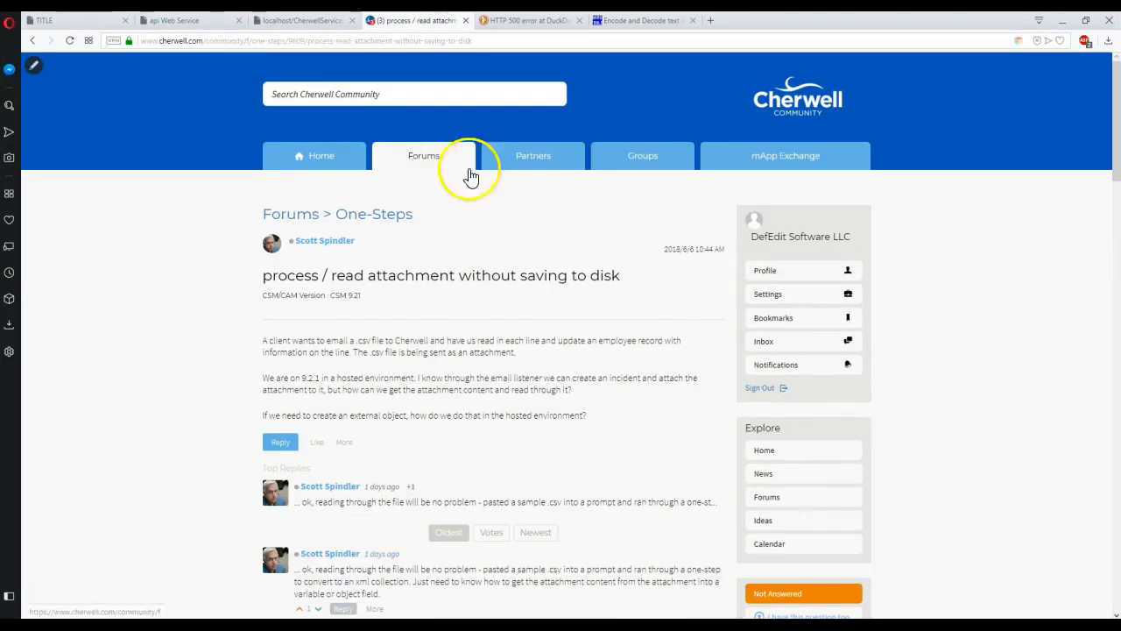
View the decoded text on the Base64 Encode and Decode page, then open File Explorer with Win+E.
{"action": "left_click", "coordinate": [789, 155]}
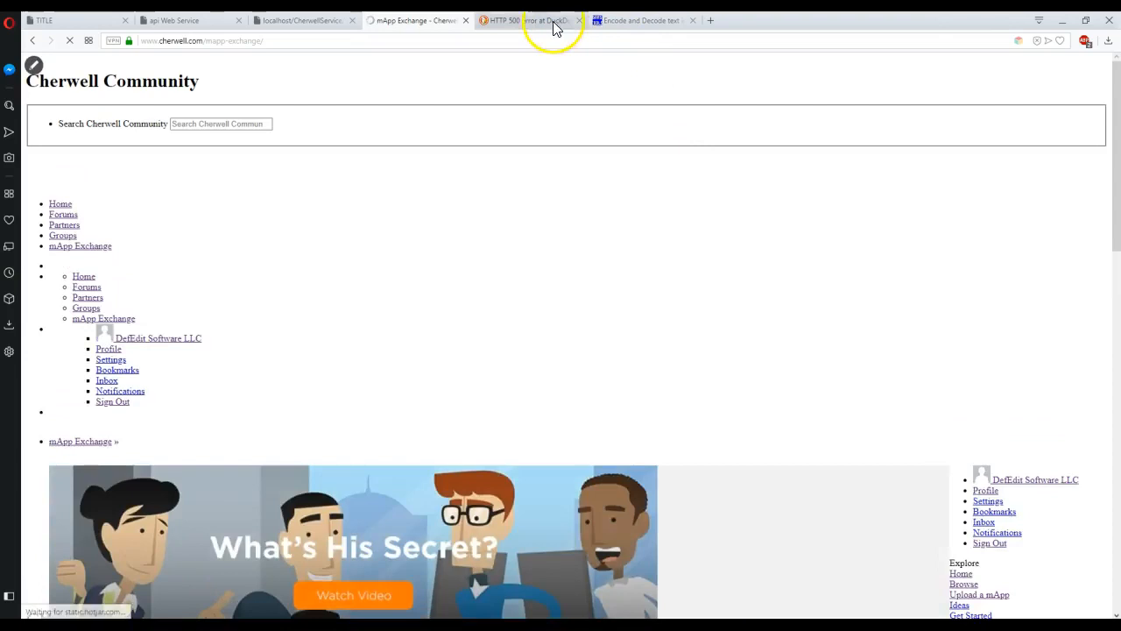
{"action": "left_click", "coordinate": [553, 22]}
{"action": "left_click", "coordinate": [624, 25]}
{"action": "left_click", "coordinate": [136, 192]}
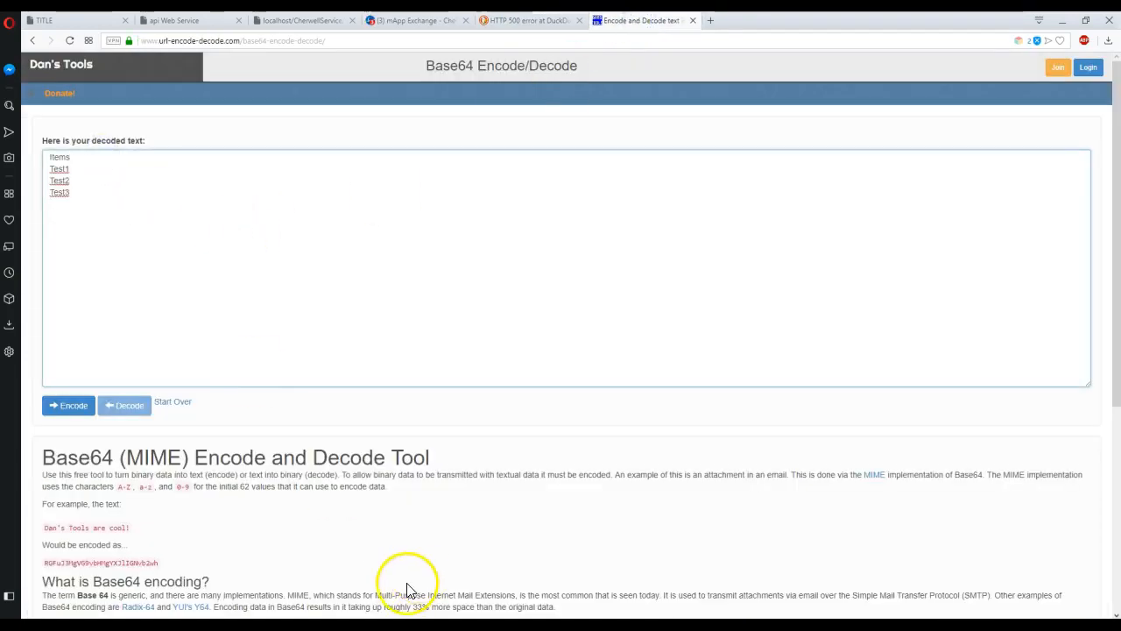
{"action": "key", "text": "super+e"}
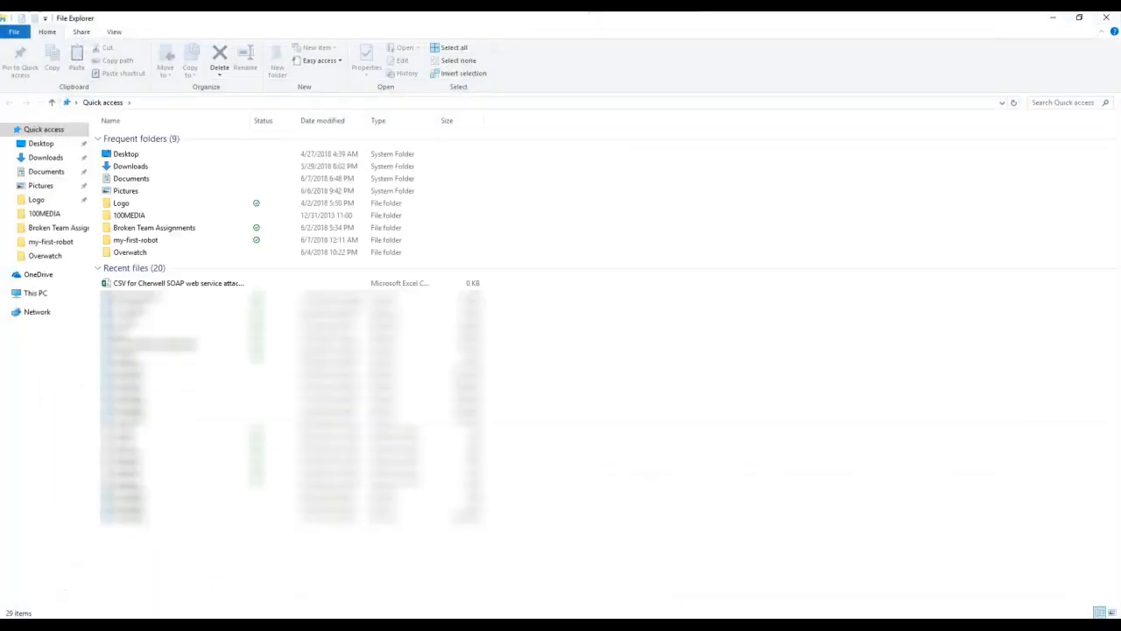
Open the Cherwell SOAP CSV from Quick access in Excel and enter Test1a, Test2a, Test3a in B2:B4.
{"action": "key", "text": "alt+Tab"}
{"action": "left_click", "coordinate": [105, 624]}
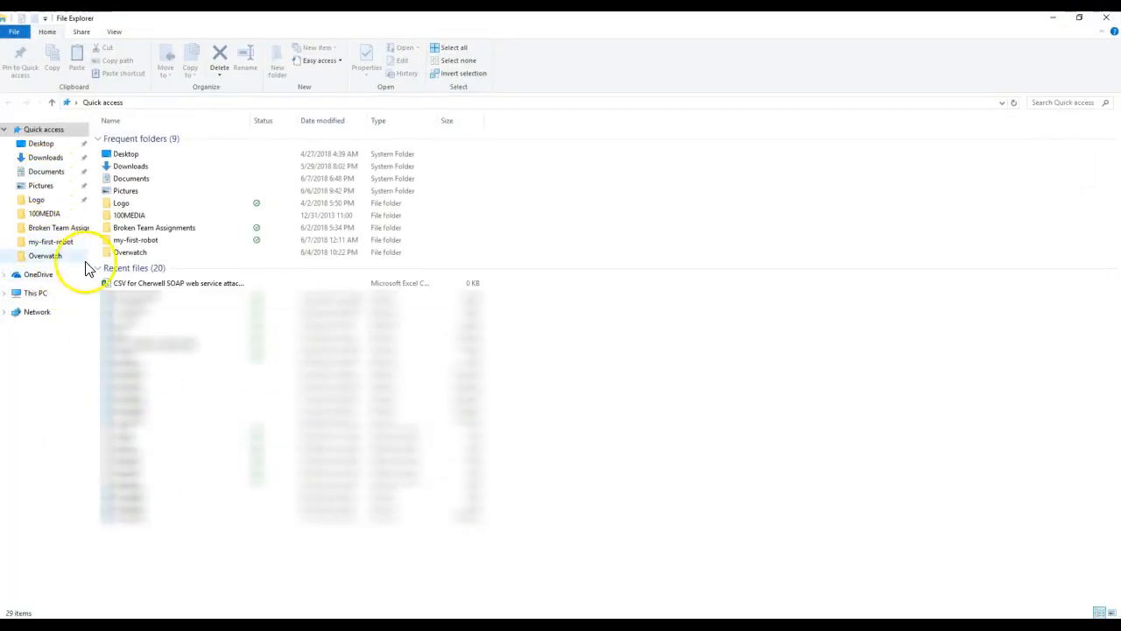
{"action": "left_click", "coordinate": [112, 284]}
{"action": "double_click", "coordinate": [112, 283]}
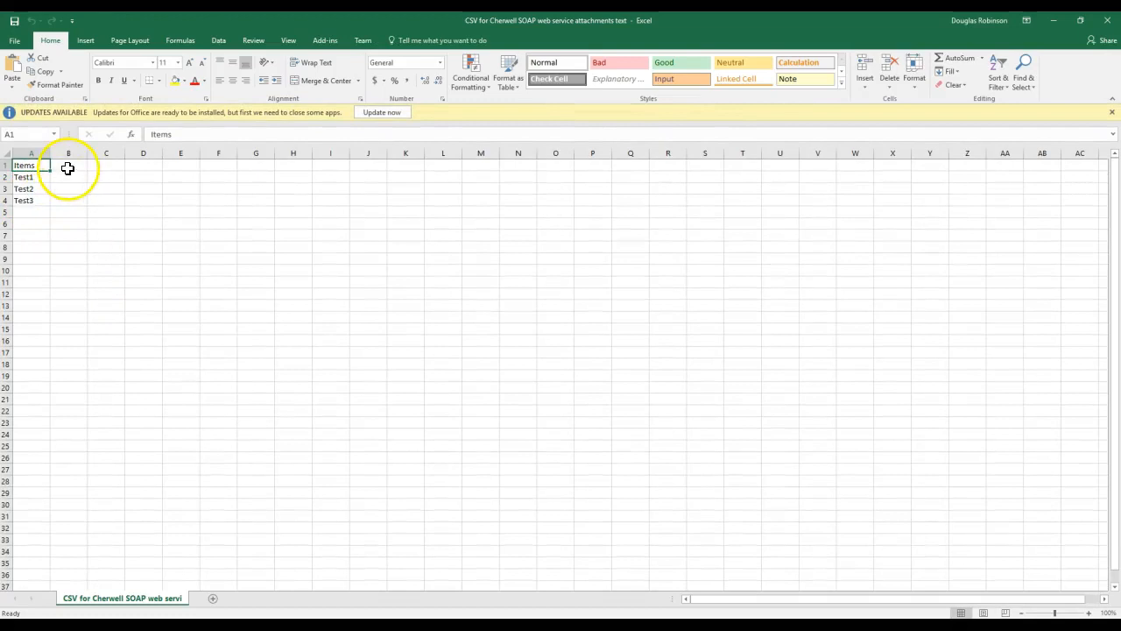
{"action": "left_click", "coordinate": [64, 177]}
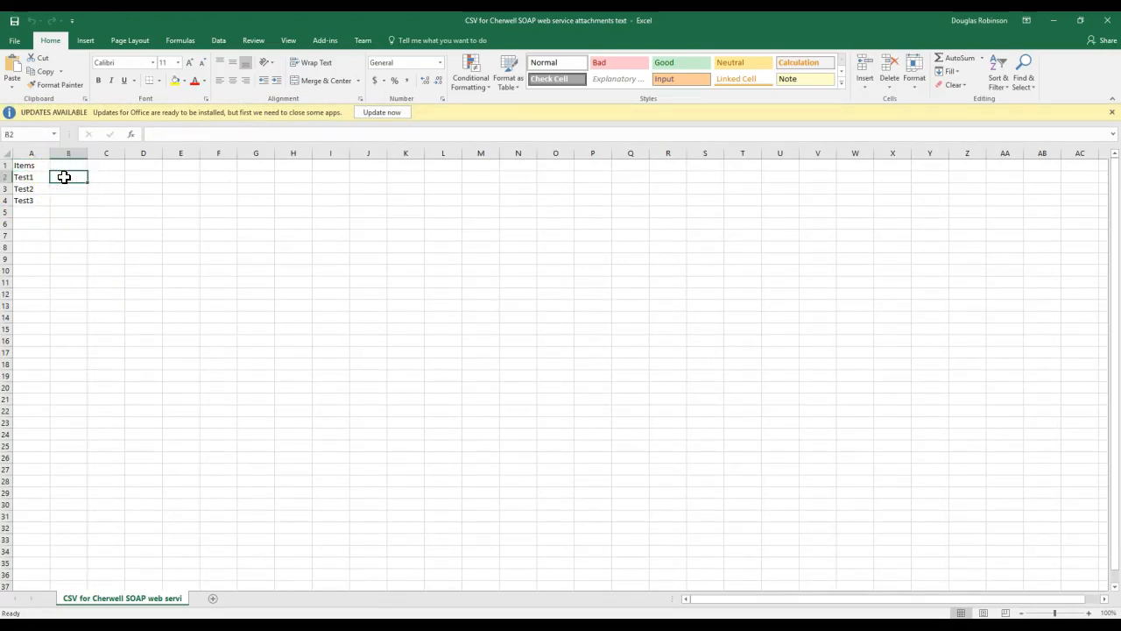
{"action": "type", "text": "O"}
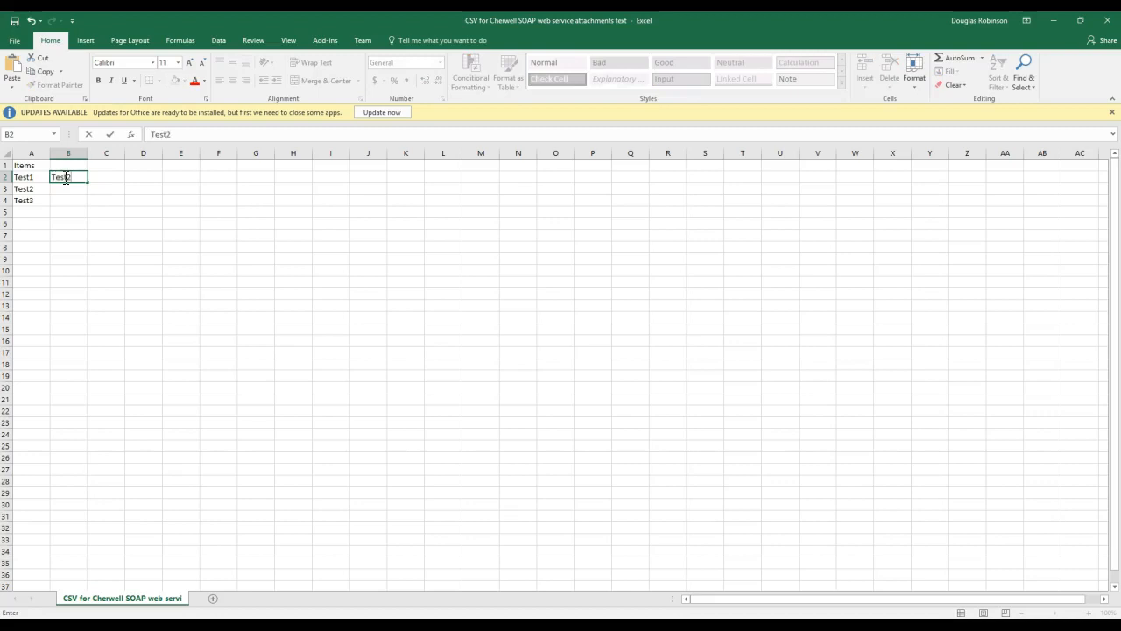
{"action": "key", "text": "Return"}
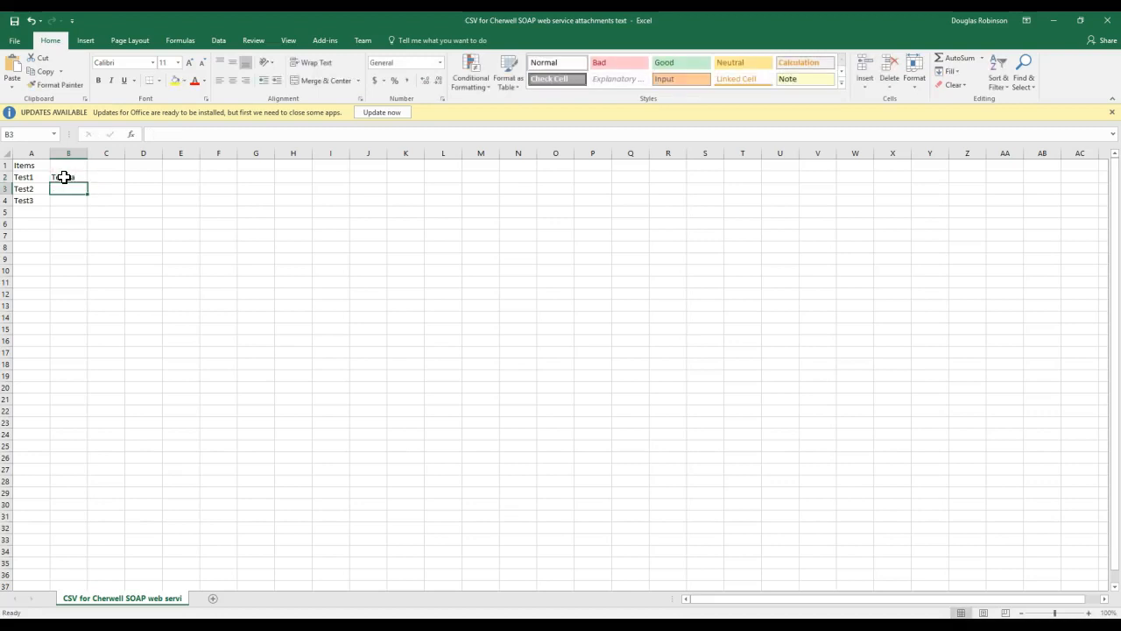
{"action": "key", "text": "Return"}
{"action": "type", "text": "Test3a"}
{"action": "key", "text": "Return"}
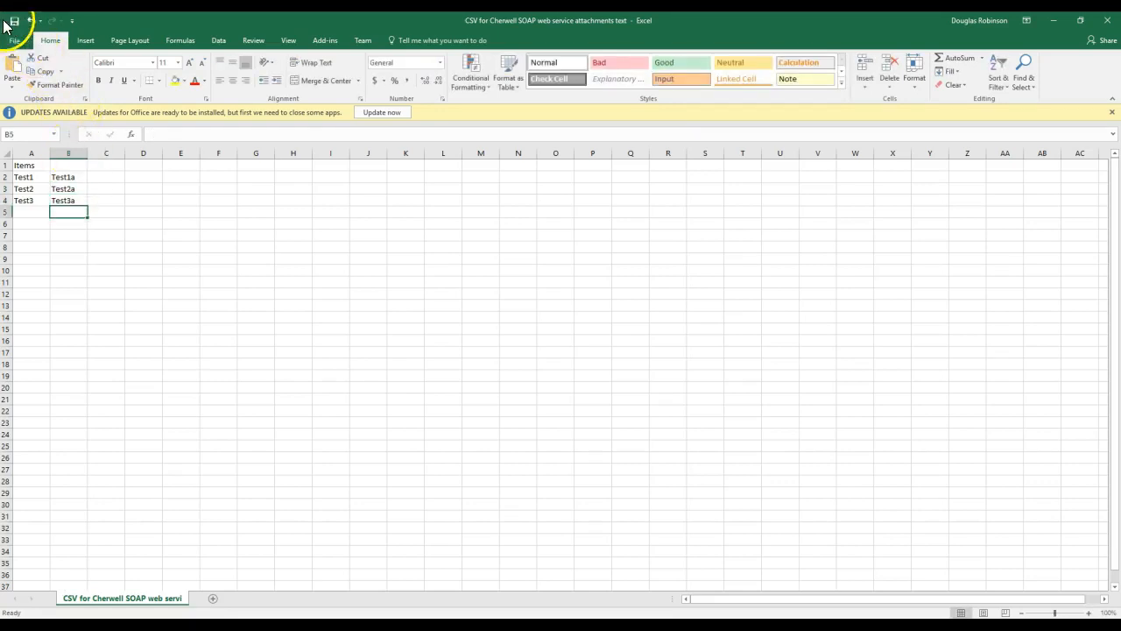
Head column B with Items2, save keeping CSV format, and close Excel.
{"action": "left_click", "coordinate": [41, 168]}
{"action": "left_click", "coordinate": [70, 167]}
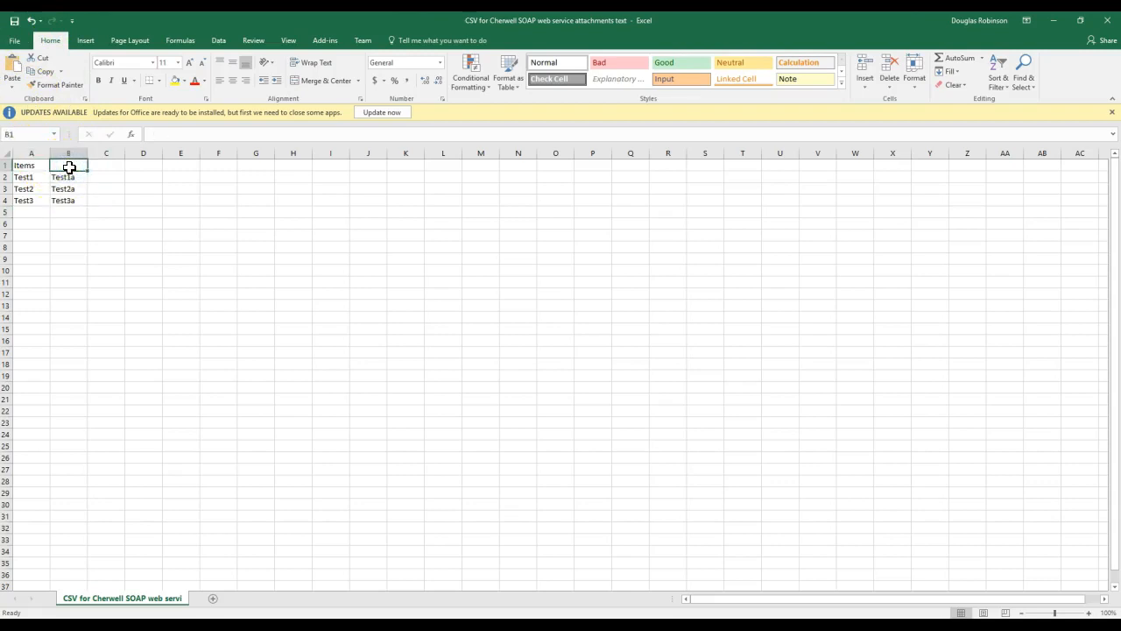
{"action": "type", "text": "Items2"}
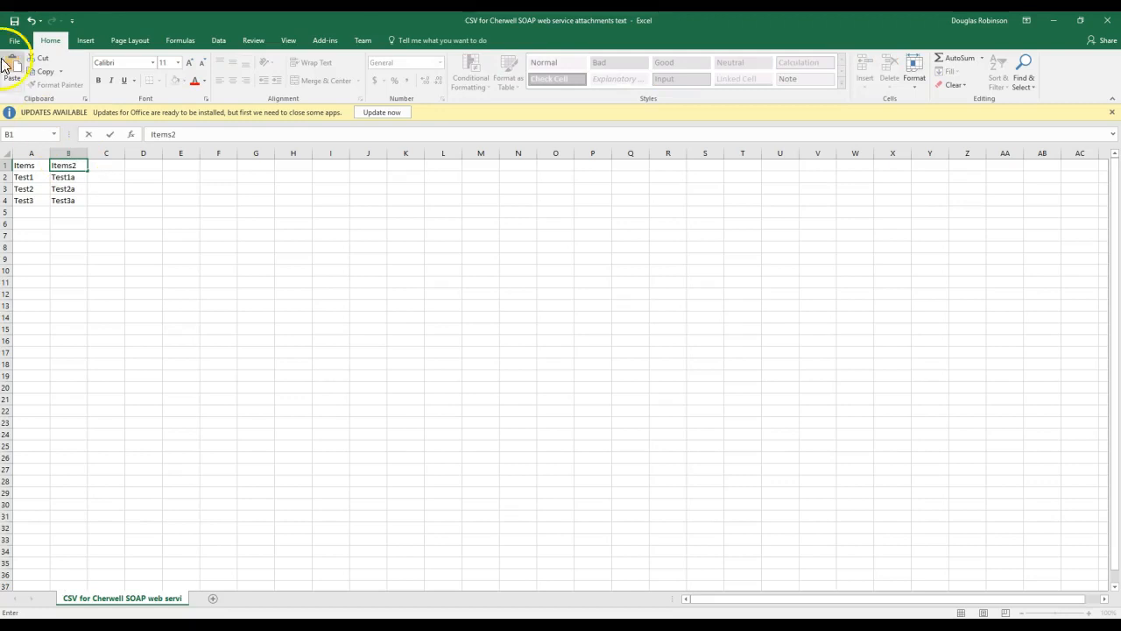
{"action": "left_click", "coordinate": [12, 20]}
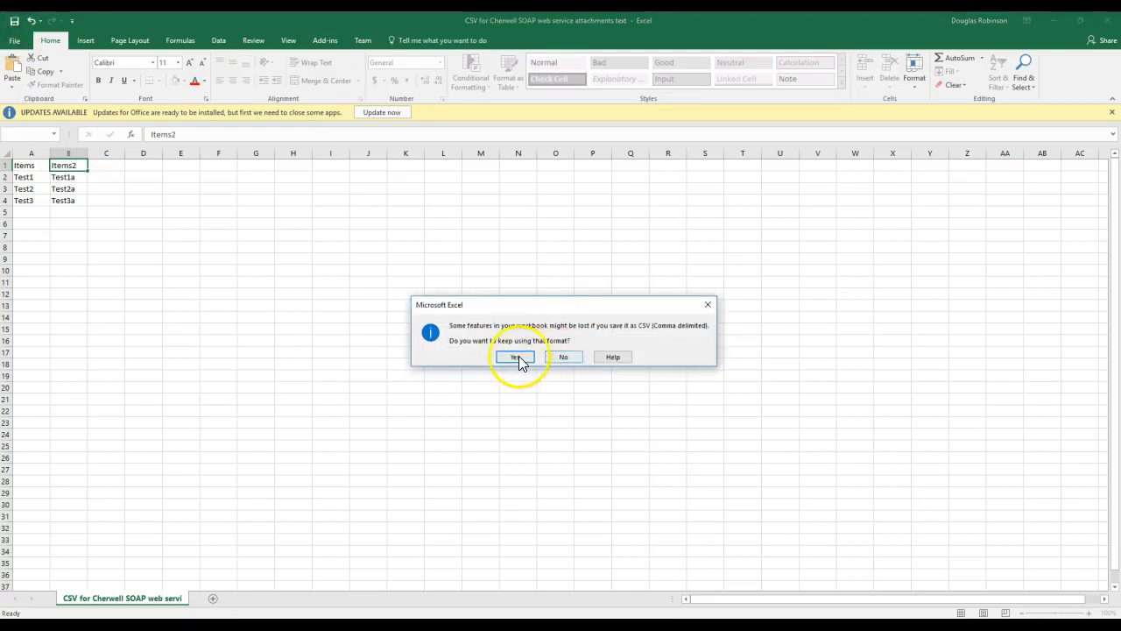
{"action": "left_click", "coordinate": [516, 357]}
{"action": "left_click", "coordinate": [1106, 21]}
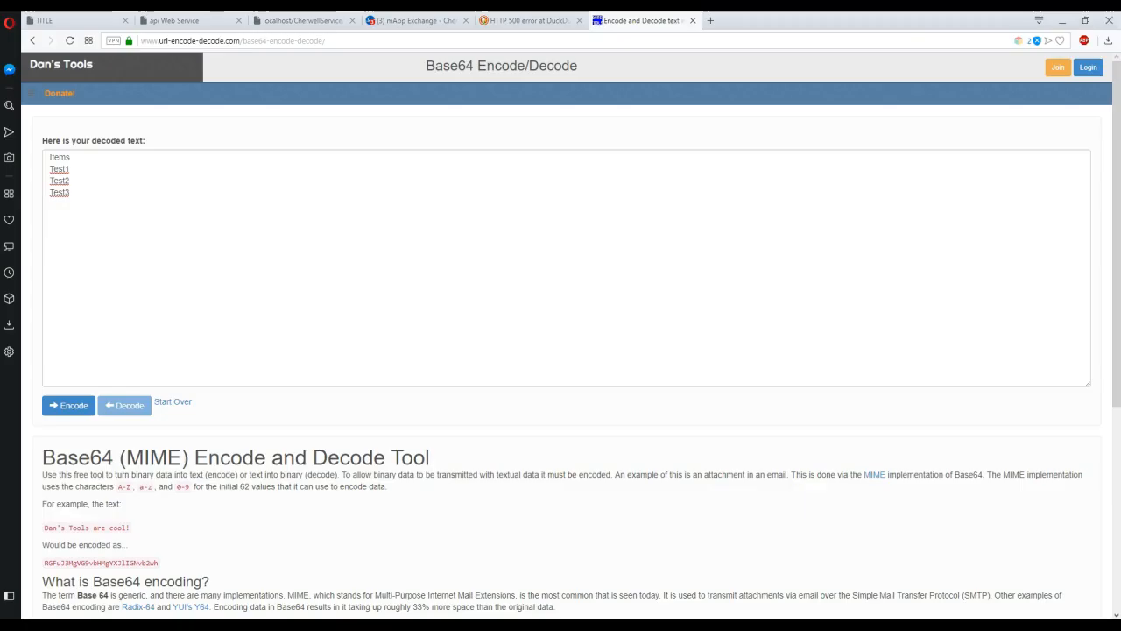
Return to Cherwell, dismiss the last popup, and remove the incident's old CSV attachment.
{"action": "left_click", "coordinate": [671, 308]}
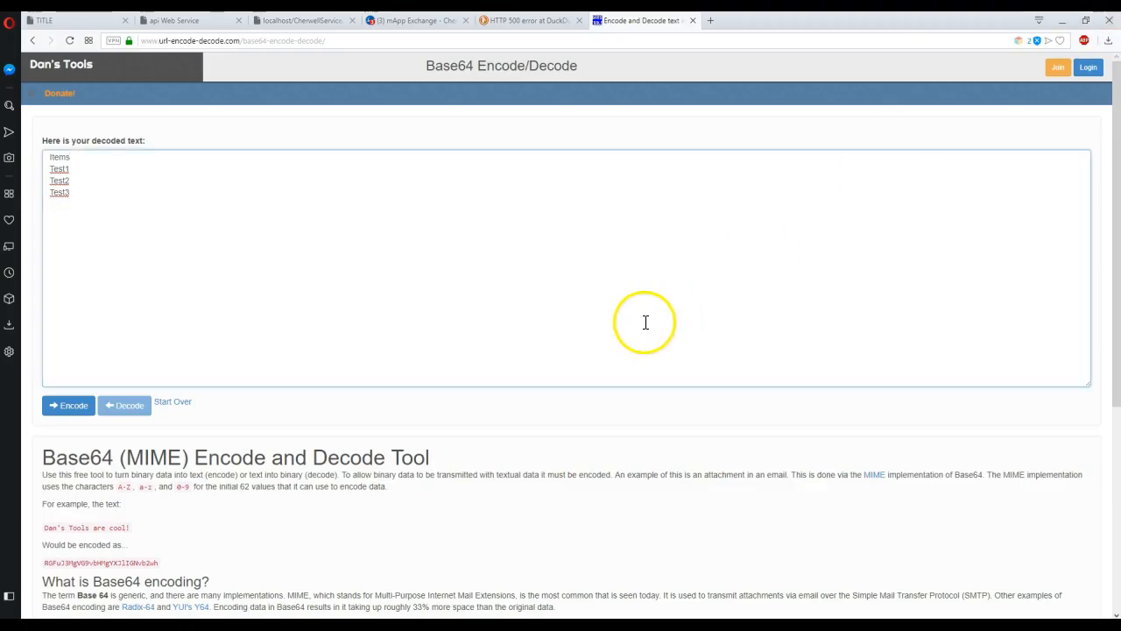
{"action": "left_click", "coordinate": [1065, 22]}
{"action": "left_click", "coordinate": [752, 351]}
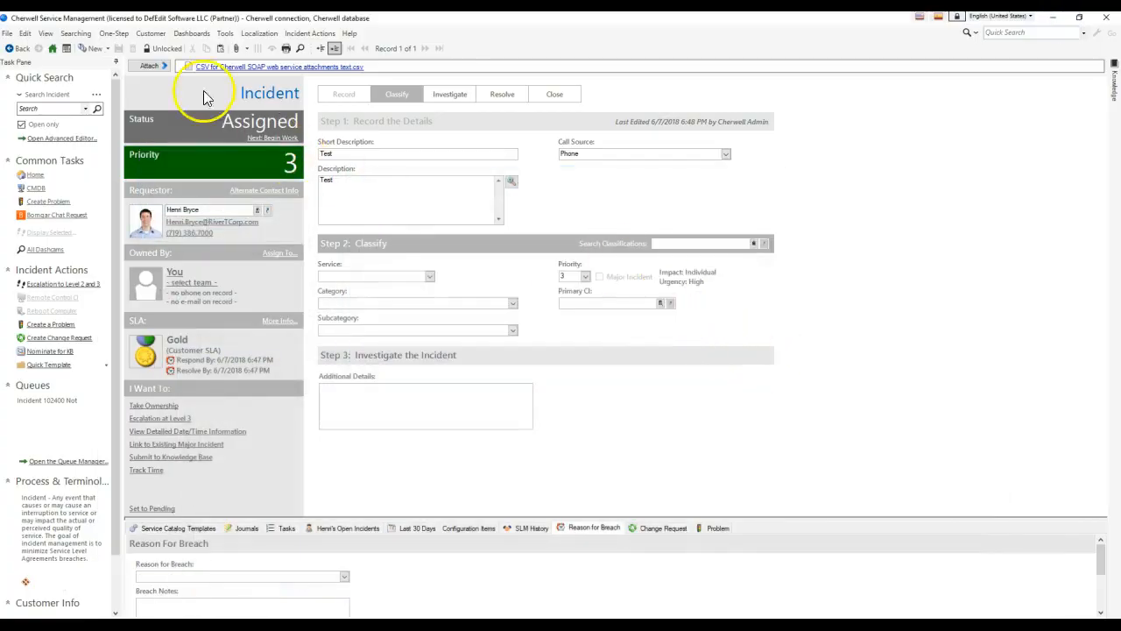
{"action": "left_click", "coordinate": [168, 67]}
{"action": "left_click", "coordinate": [249, 105]}
{"action": "left_click", "coordinate": [640, 321]}
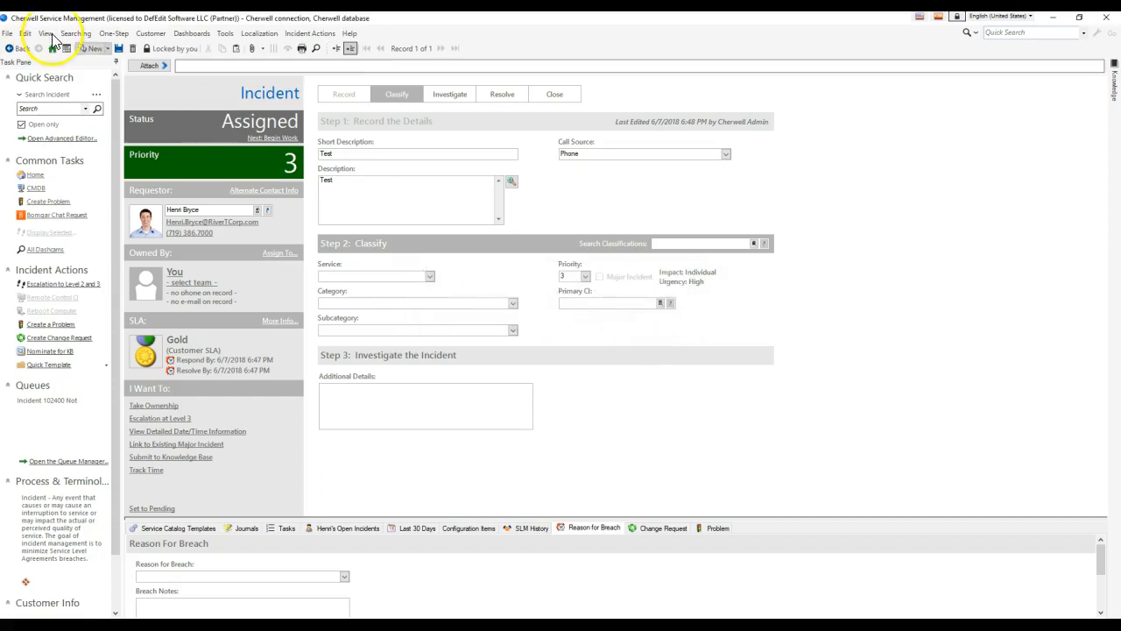
Attach the updated 'CSV for Cherwell SOAP web service attachments text.csv' and save the incident.
{"action": "left_click", "coordinate": [164, 66]}
{"action": "left_click", "coordinate": [205, 83]}
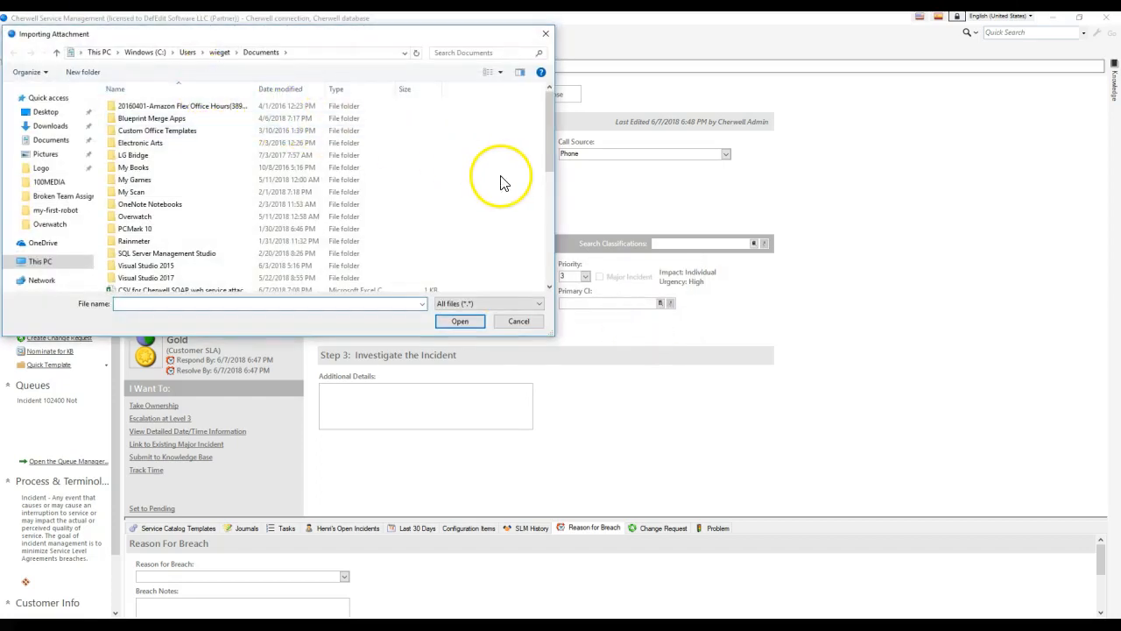
{"action": "double_click", "coordinate": [197, 291]}
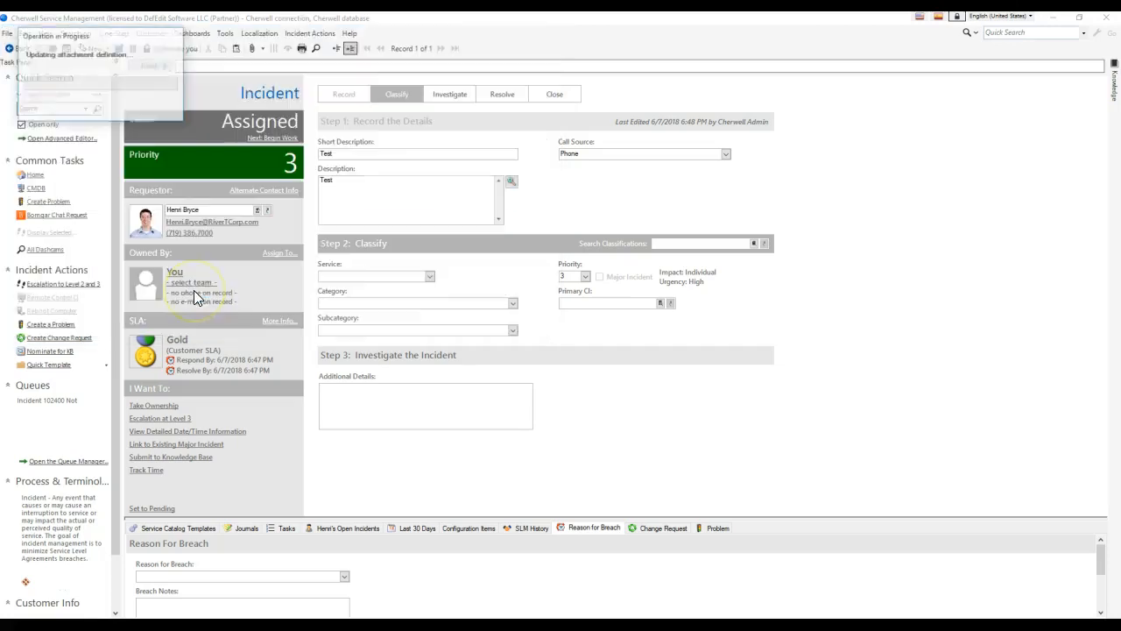
{"action": "left_click", "coordinate": [119, 49]}
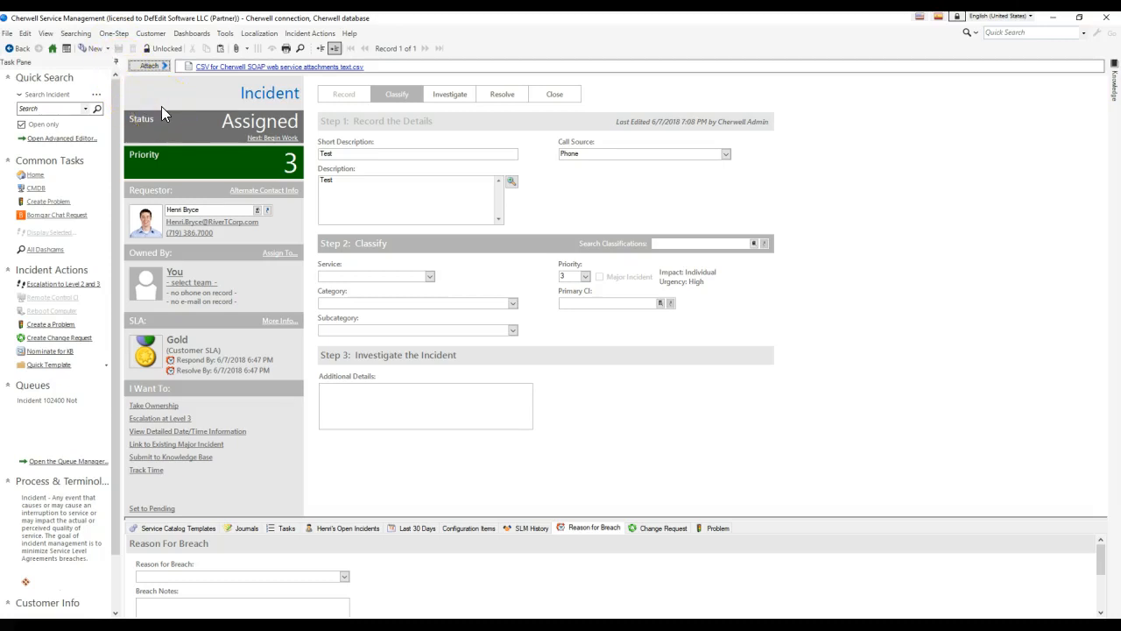
Browse the mApp Exchange listings to the Linebreaks To XML Parser page, then minimize Opera.
{"action": "left_click", "coordinate": [385, 625]}
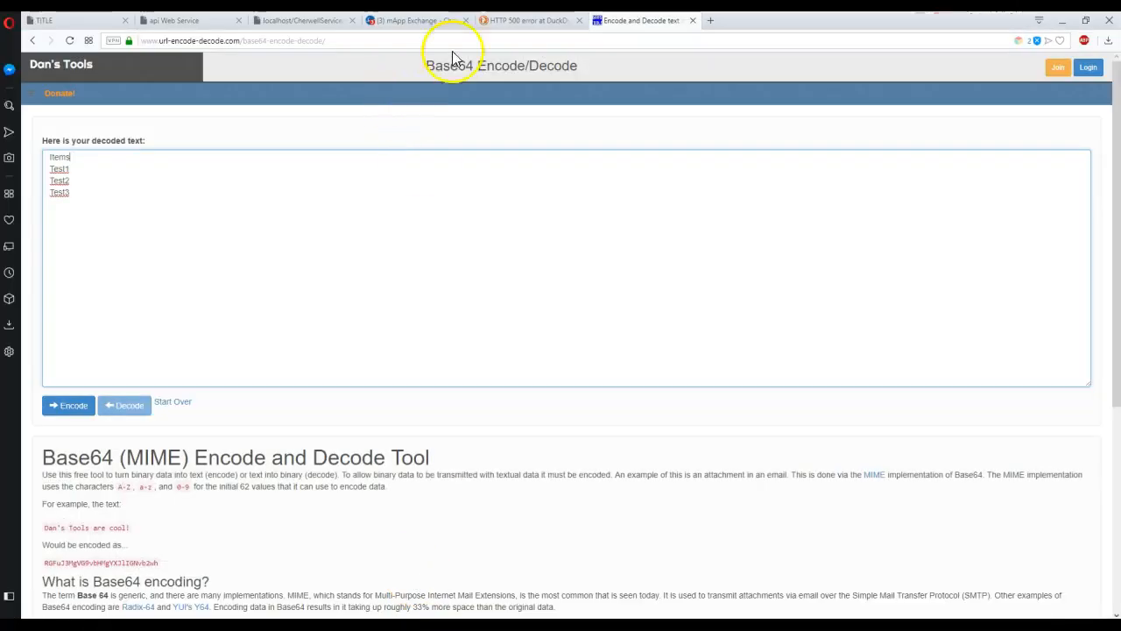
{"action": "left_click", "coordinate": [401, 21]}
{"action": "left_click", "coordinate": [70, 40]}
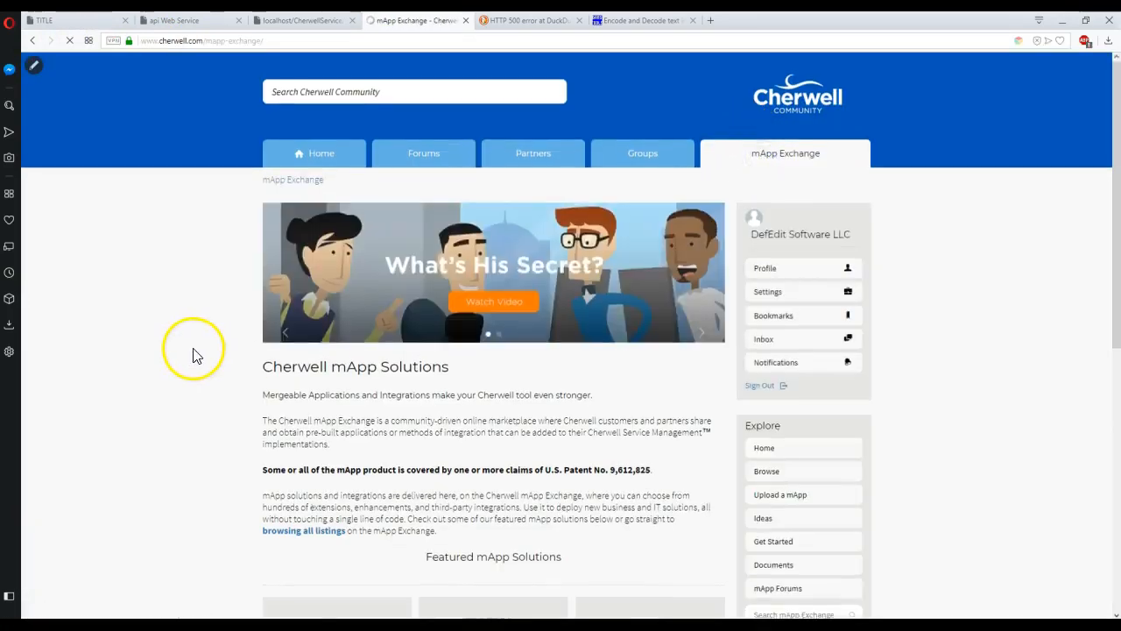
{"action": "scroll", "coordinate": [196, 353], "scroll_direction": "down", "scroll_amount": 4}
{"action": "left_click", "coordinate": [766, 319]}
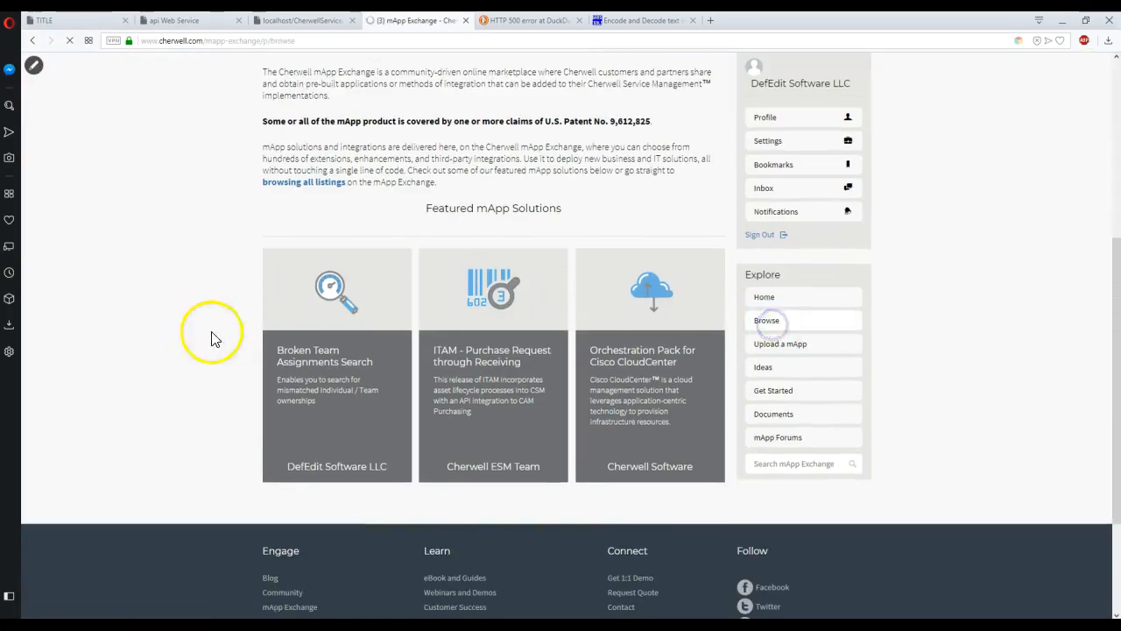
{"action": "scroll", "coordinate": [154, 339], "scroll_direction": "down", "scroll_amount": 6}
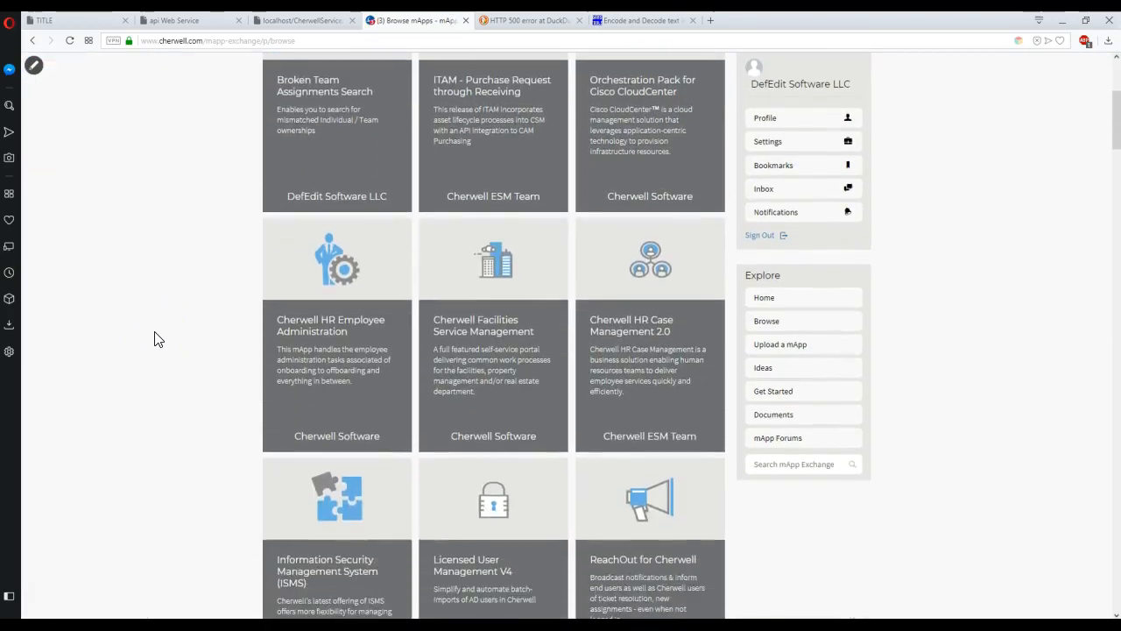
{"action": "scroll", "coordinate": [157, 339], "scroll_direction": "down", "scroll_amount": 5}
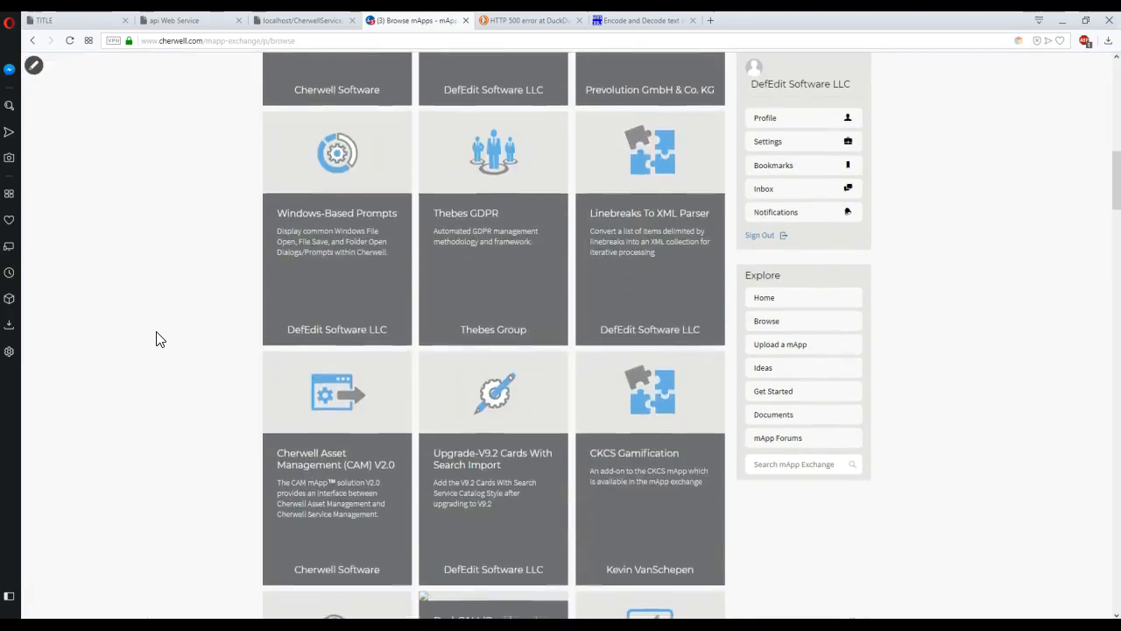
{"action": "scroll", "coordinate": [158, 339], "scroll_direction": "up", "scroll_amount": 4}
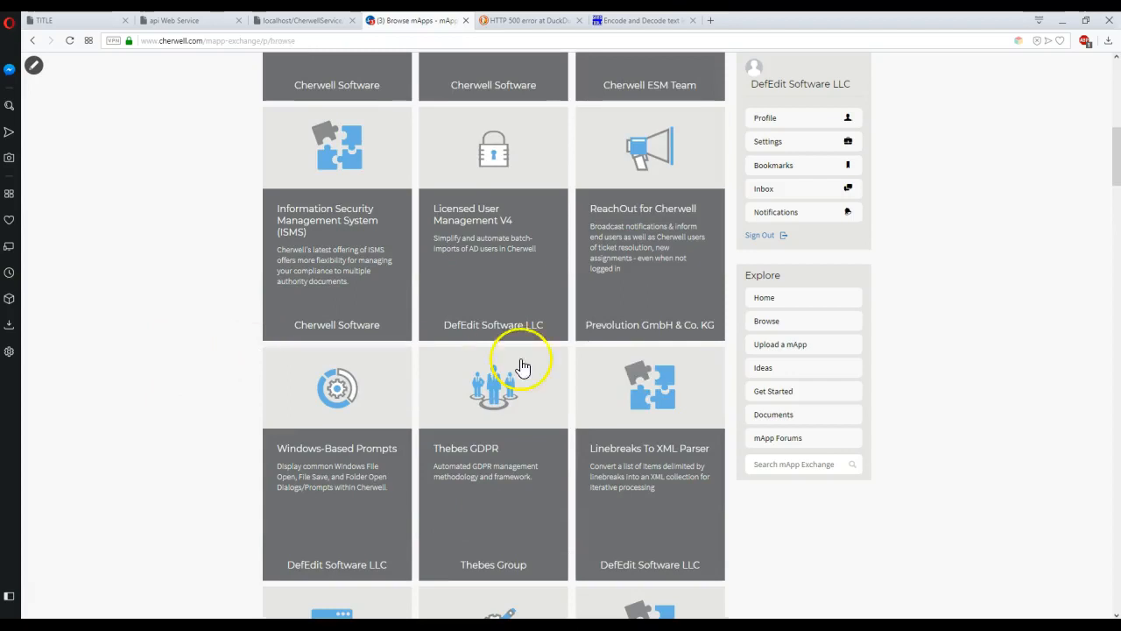
{"action": "left_click", "coordinate": [712, 348]}
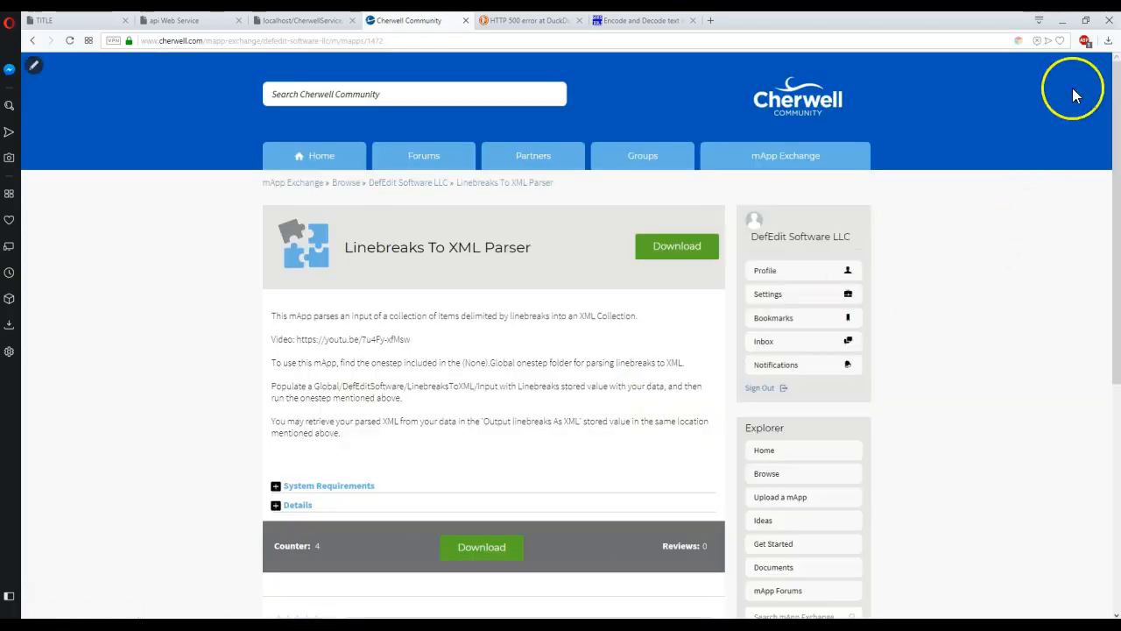
{"action": "left_click", "coordinate": [1064, 19]}
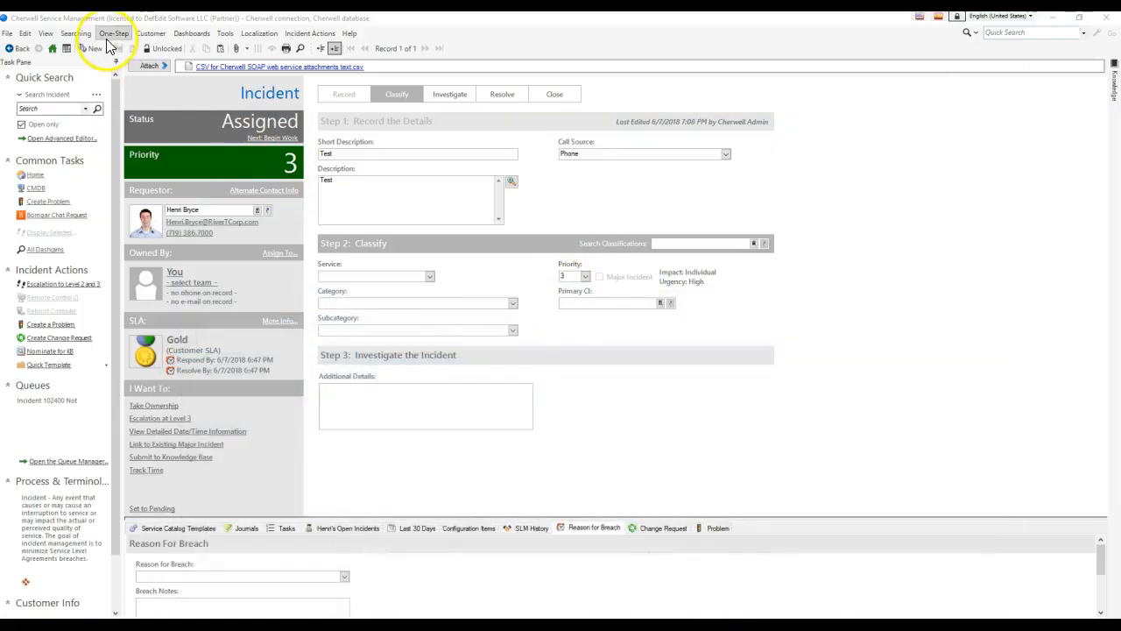
Run the 'Retrieve data for each attachment on Incident' One-Step and dismiss the attachment popups.
{"action": "left_click", "coordinate": [114, 48]}
{"action": "left_click_drag", "start_coordinate": [438, 105], "coordinate": [454, 151]}
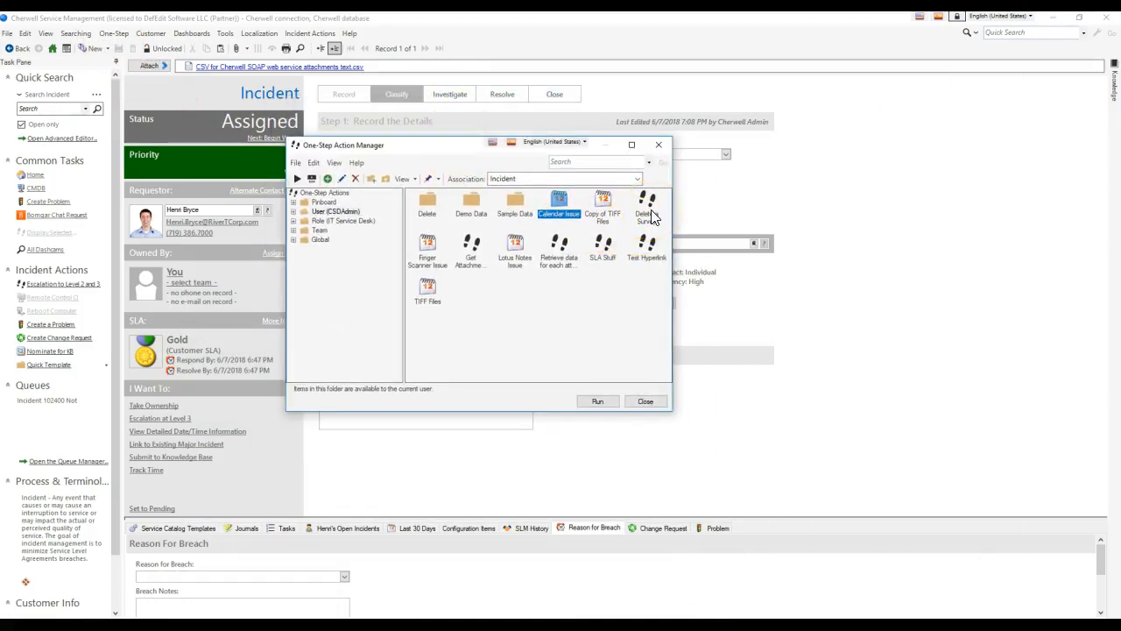
{"action": "right_click", "coordinate": [550, 245]}
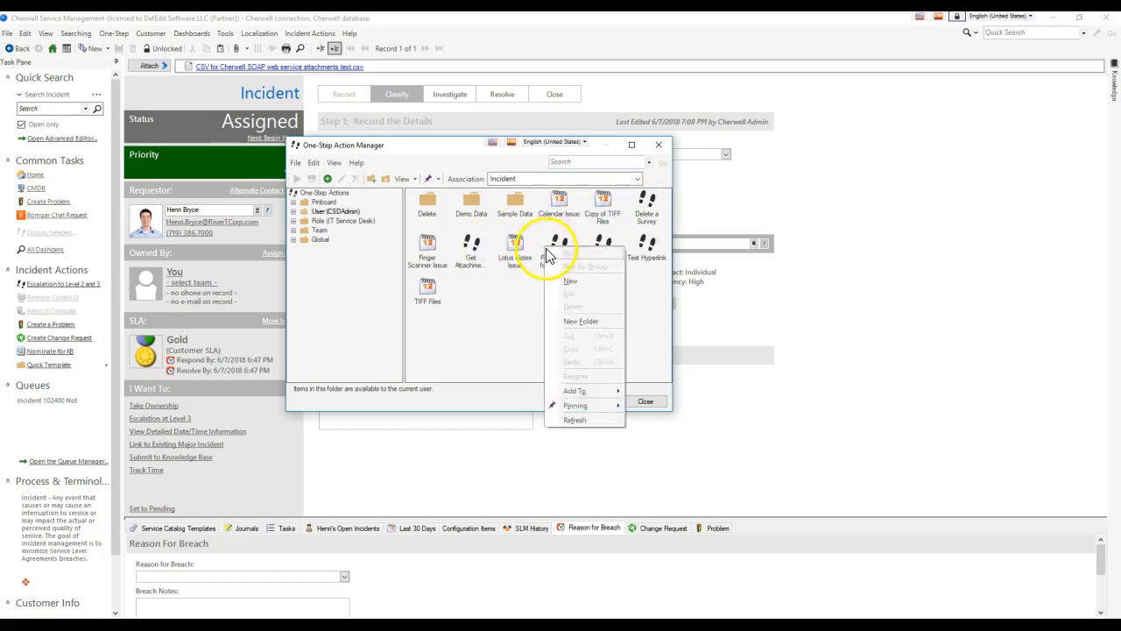
{"action": "left_click", "coordinate": [573, 288]}
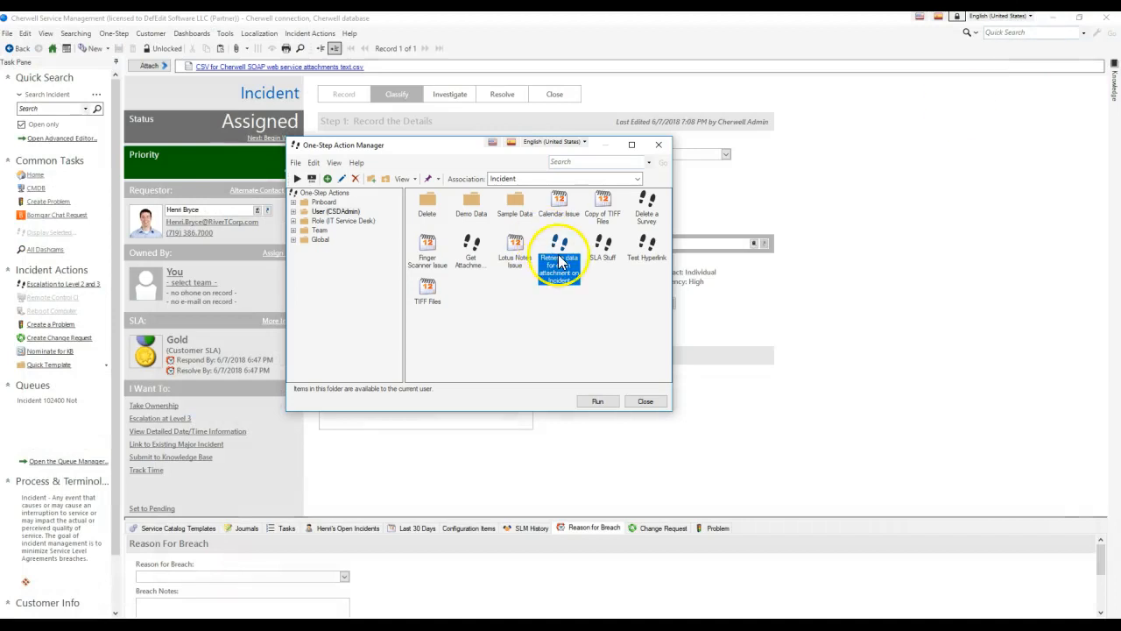
{"action": "double_click", "coordinate": [552, 247]}
{"action": "left_click", "coordinate": [736, 353]}
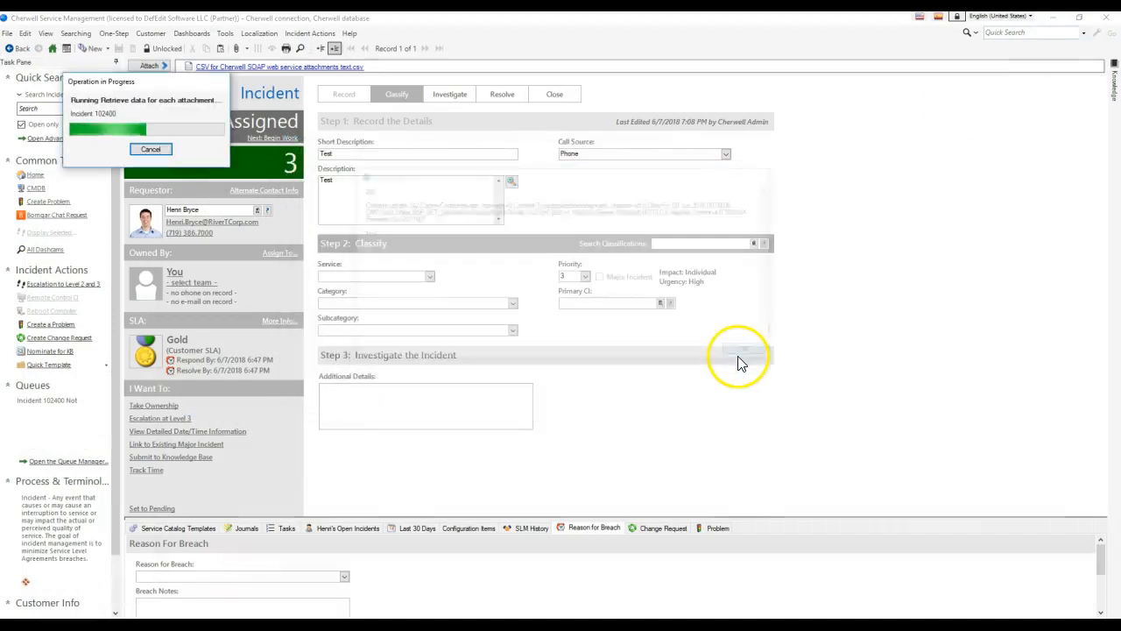
{"action": "left_click", "coordinate": [736, 356]}
{"action": "left_click", "coordinate": [736, 356]}
Select the decoded CSV lines Items,Items2 / Test1,Test1a / Test2,Test2a / Test3,Test3a, then close the popup.
{"action": "left_click_drag", "start_coordinate": [419, 269], "coordinate": [372, 247]}
{"action": "left_click", "coordinate": [413, 247]}
{"action": "left_click", "coordinate": [414, 254]}
{"action": "left_click", "coordinate": [413, 261]}
{"action": "left_click", "coordinate": [413, 268]}
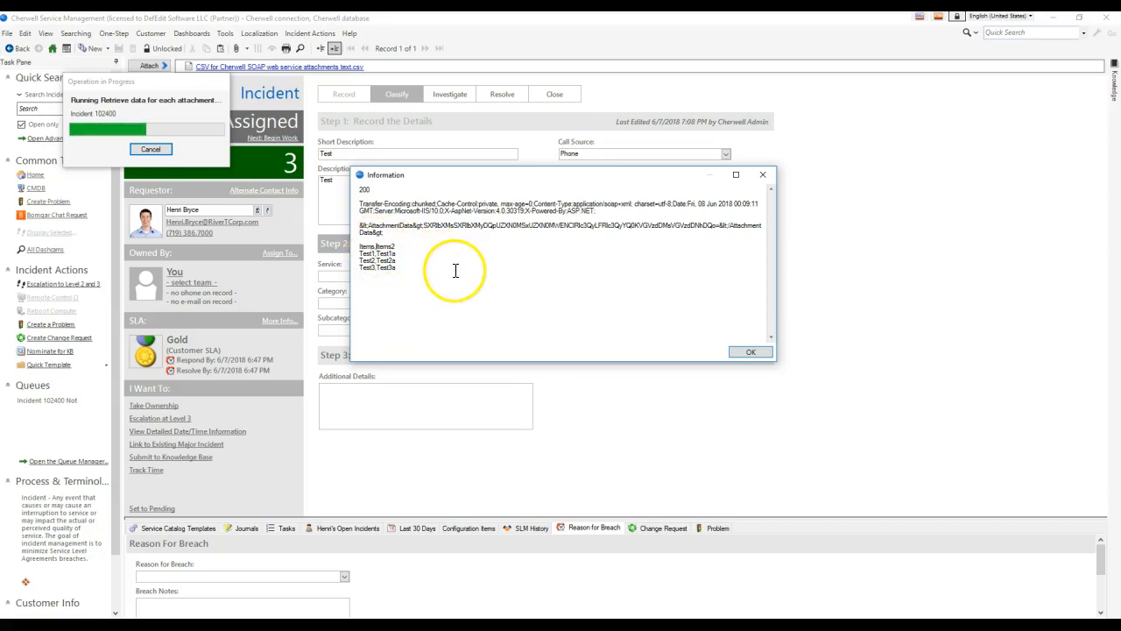
{"action": "left_click_drag", "start_coordinate": [458, 283], "coordinate": [353, 254]}
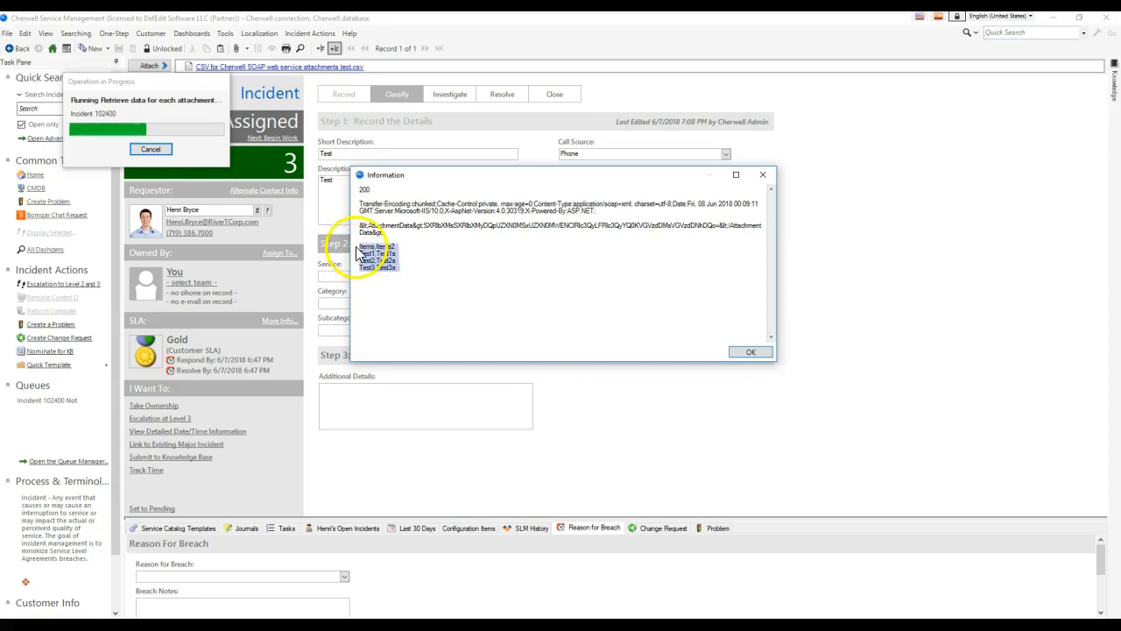
{"action": "left_click", "coordinate": [408, 268]}
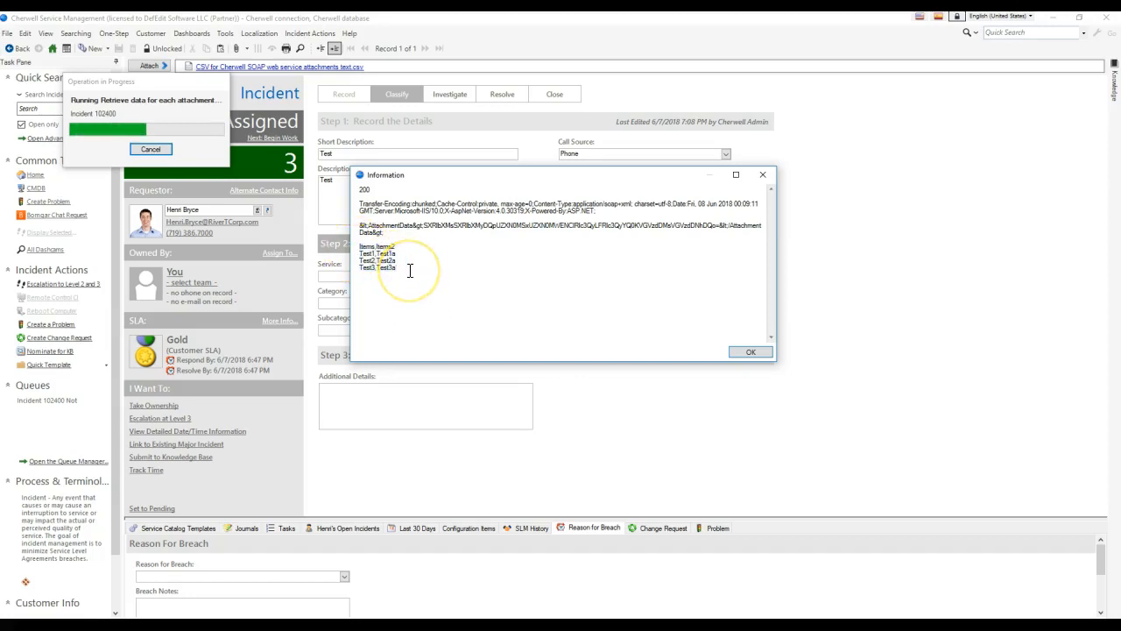
{"action": "left_click_drag", "start_coordinate": [408, 279], "coordinate": [360, 248]}
{"action": "left_click", "coordinate": [433, 283]}
{"action": "left_click_drag", "start_coordinate": [361, 247], "coordinate": [411, 274]}
{"action": "left_click", "coordinate": [411, 274]}
{"action": "left_click_drag", "start_coordinate": [399, 268], "coordinate": [358, 250]}
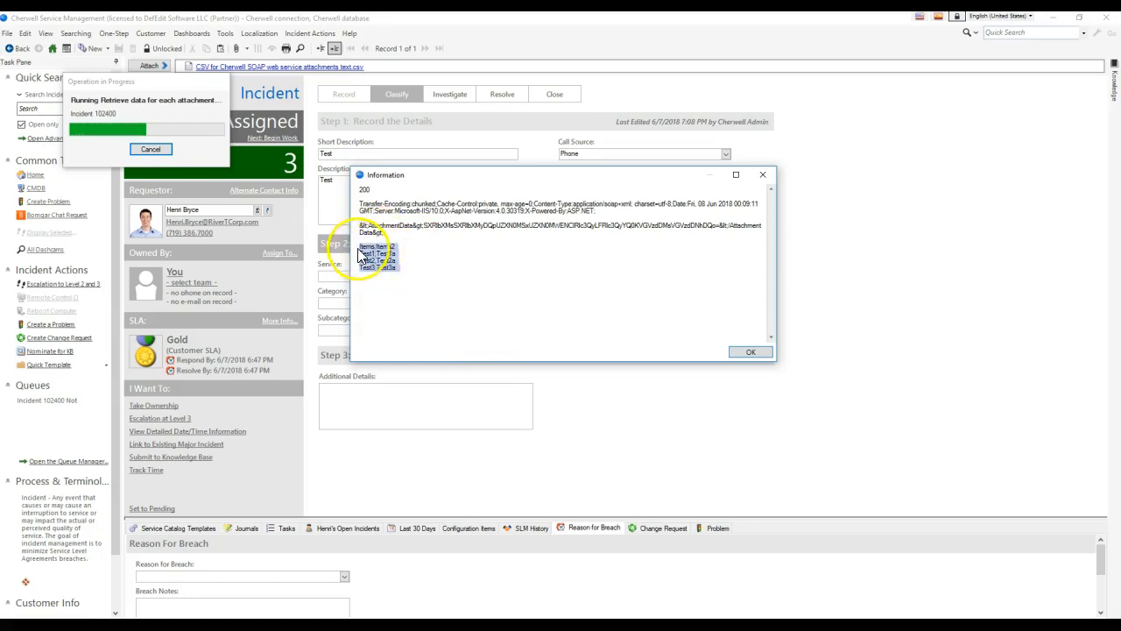
{"action": "left_click", "coordinate": [428, 267]}
{"action": "left_click", "coordinate": [742, 352]}
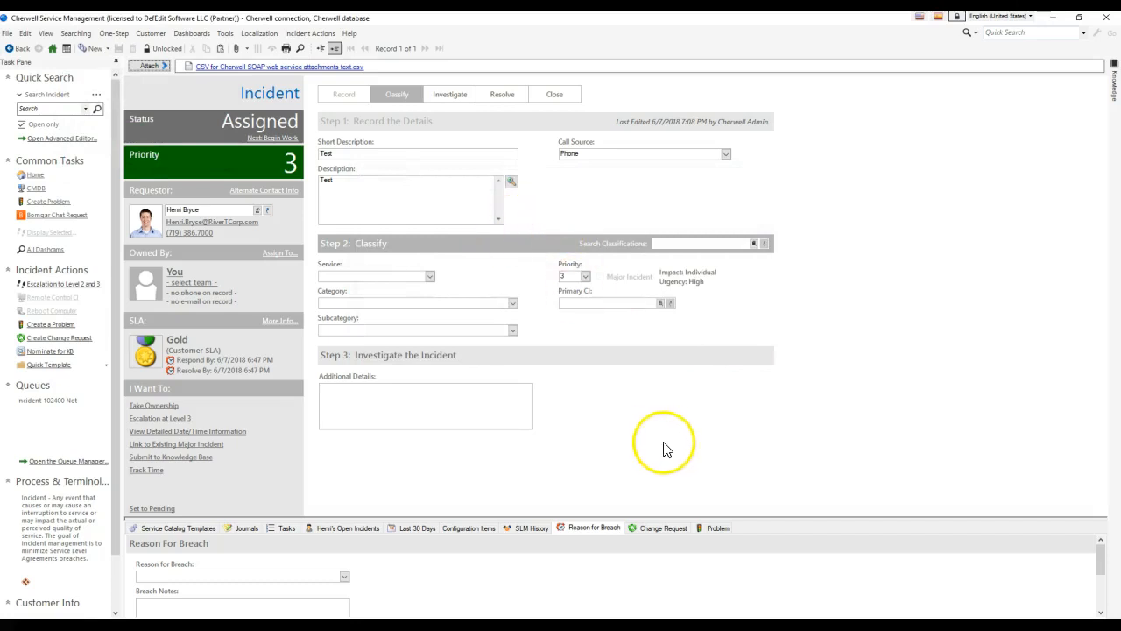
In Notepad++, highlight the AttachmentType element and opening Attachment tag in the attachment XML.
{"action": "left_click", "coordinate": [764, 625]}
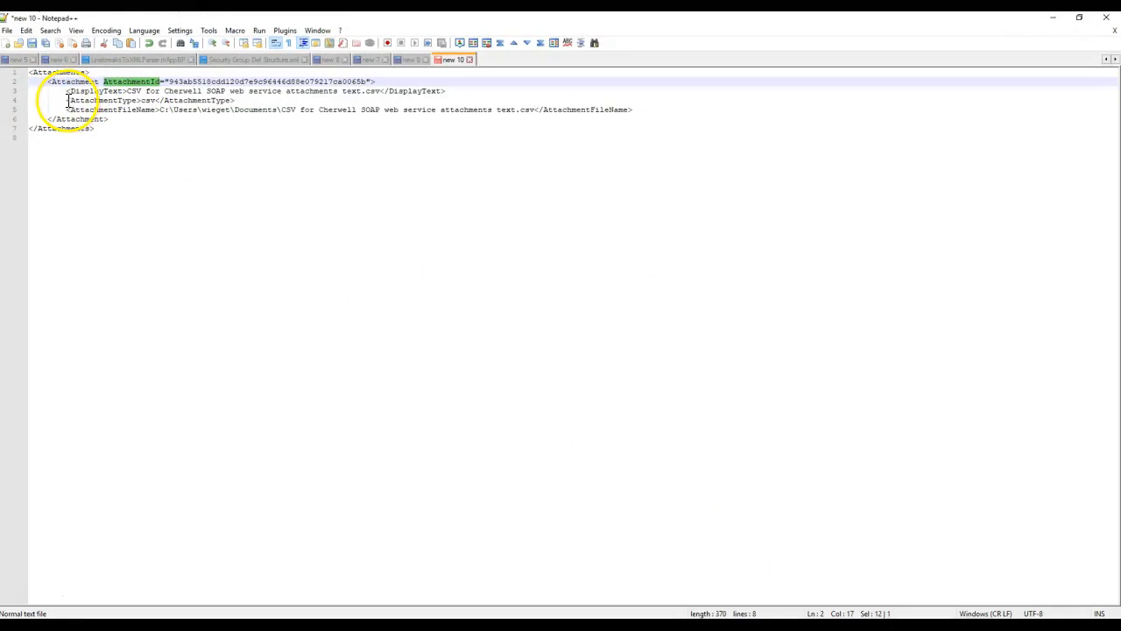
{"action": "left_click_drag", "start_coordinate": [67, 99], "coordinate": [186, 99]}
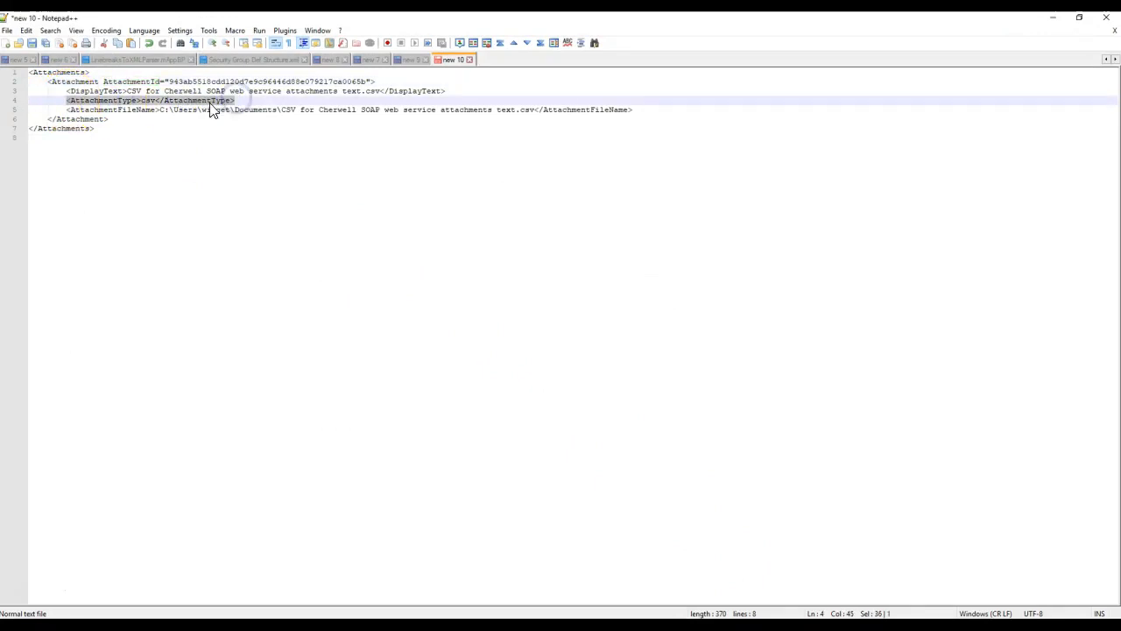
{"action": "double_click", "coordinate": [130, 102]}
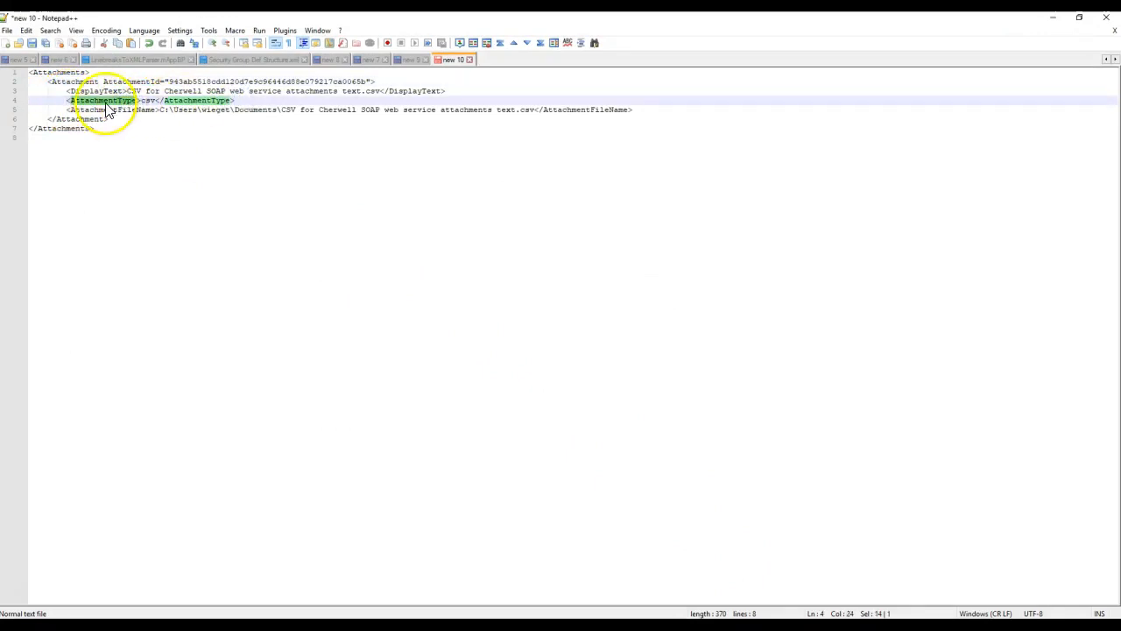
{"action": "left_click_drag", "start_coordinate": [47, 79], "coordinate": [102, 80]}
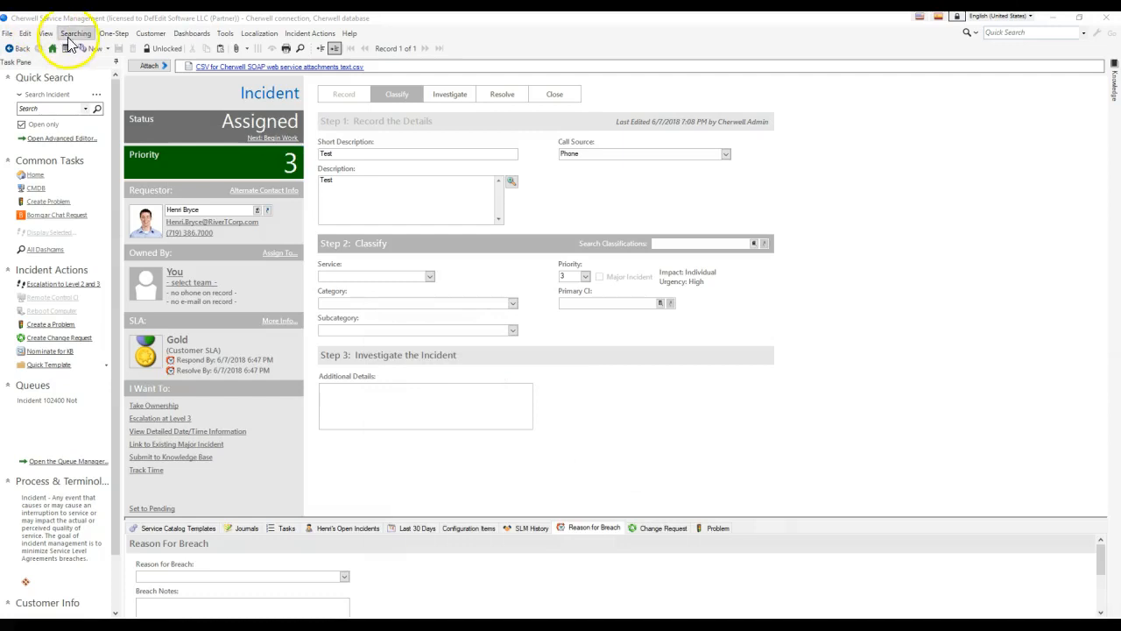
Reopen the One-Step list and edit the 'Retrieve data for each attachment on Incident' One-Step.
{"action": "left_click", "coordinate": [114, 34]}
{"action": "left_click", "coordinate": [175, 67]}
{"action": "left_click", "coordinate": [473, 258]}
{"action": "right_click", "coordinate": [480, 253]}
{"action": "right_click", "coordinate": [550, 252]}
{"action": "left_click", "coordinate": [566, 289]}
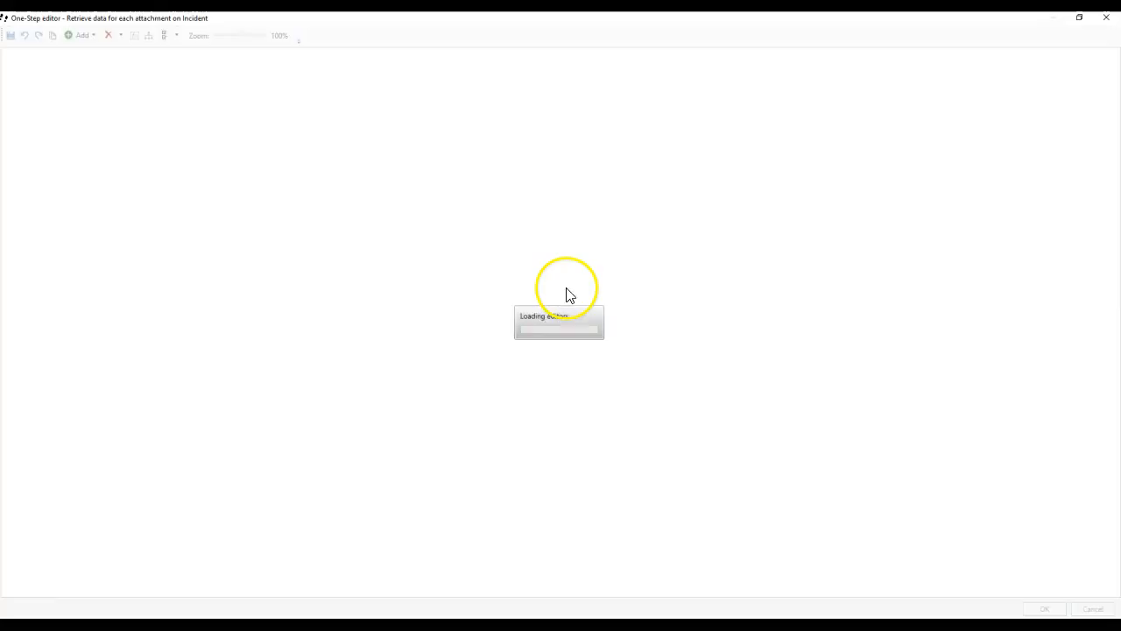
Open the Step through Attachments loop and review its Get Attachment ID, Run One-Step and Get Attachment Data steps.
{"action": "left_click", "coordinate": [592, 224]}
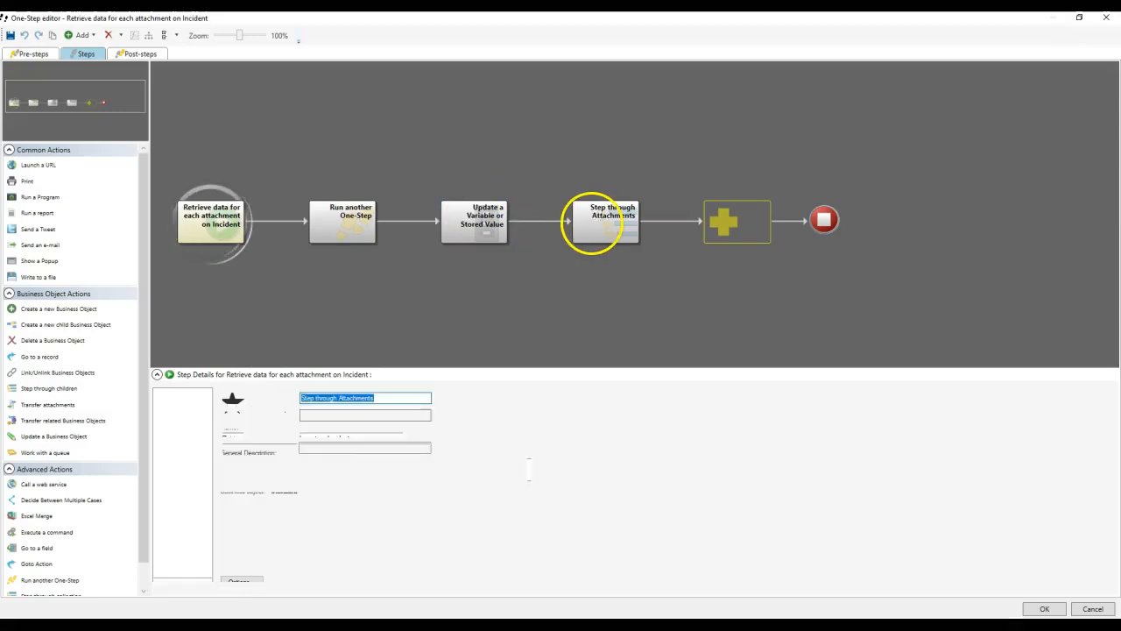
{"action": "double_click", "coordinate": [592, 224]}
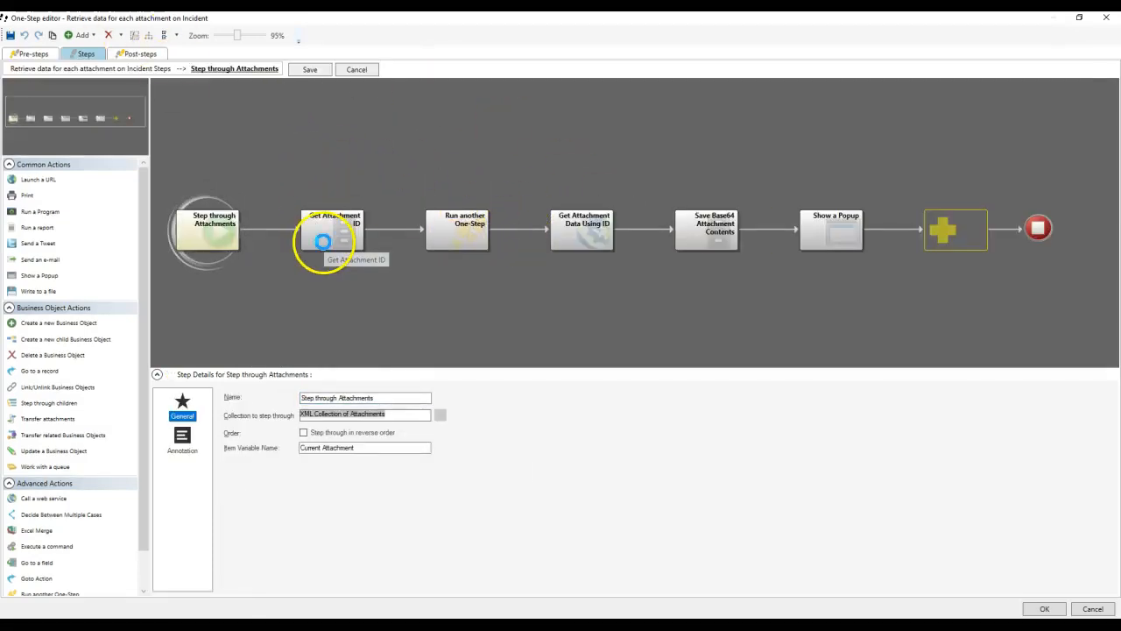
{"action": "left_click", "coordinate": [323, 242]}
{"action": "left_click", "coordinate": [457, 244]}
{"action": "left_click", "coordinate": [593, 245]}
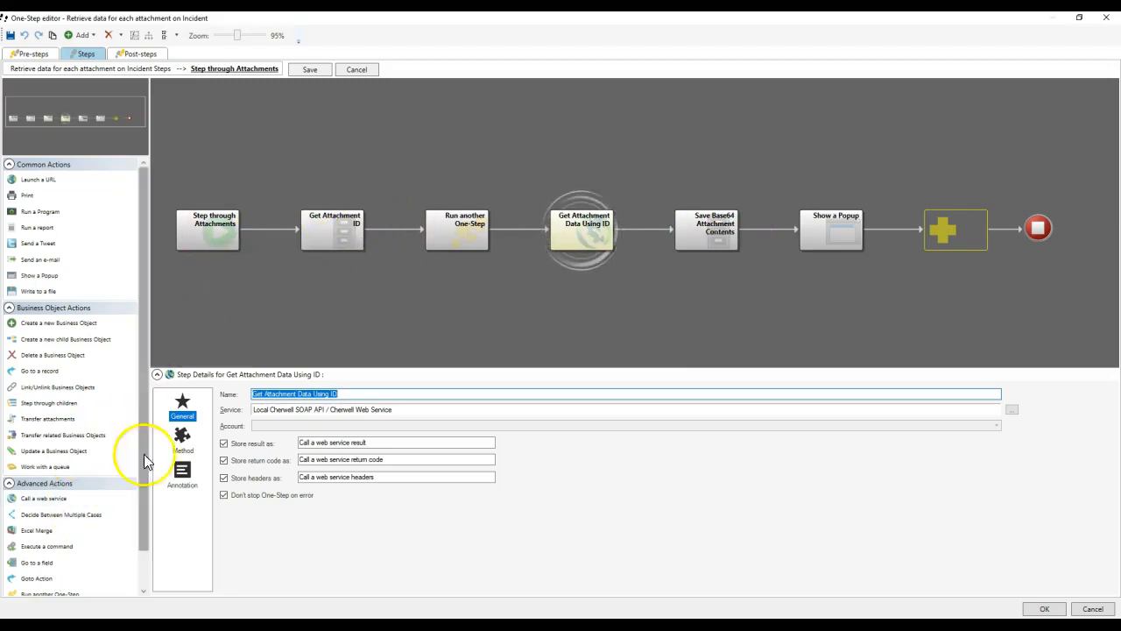
Insert a Goto Action after Step through Attachments that jumps to Show a Popup.
{"action": "left_click_drag", "start_coordinate": [30, 369], "coordinate": [54, 374]}
{"action": "left_click_drag", "start_coordinate": [55, 553], "coordinate": [279, 237]}
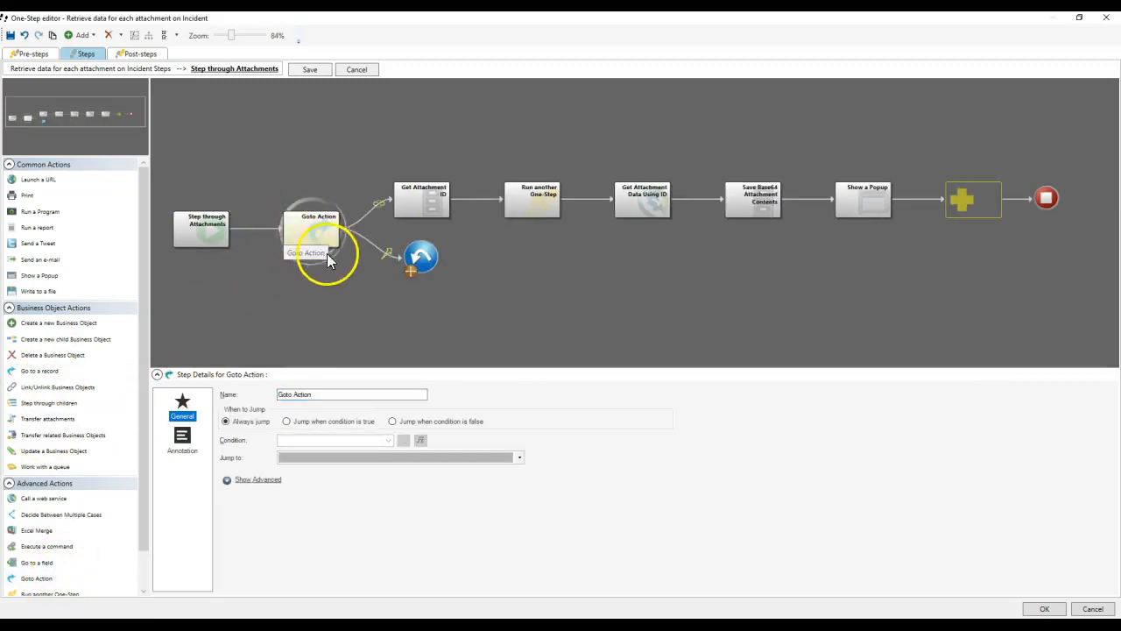
{"action": "left_click_drag", "start_coordinate": [420, 256], "coordinate": [879, 196]}
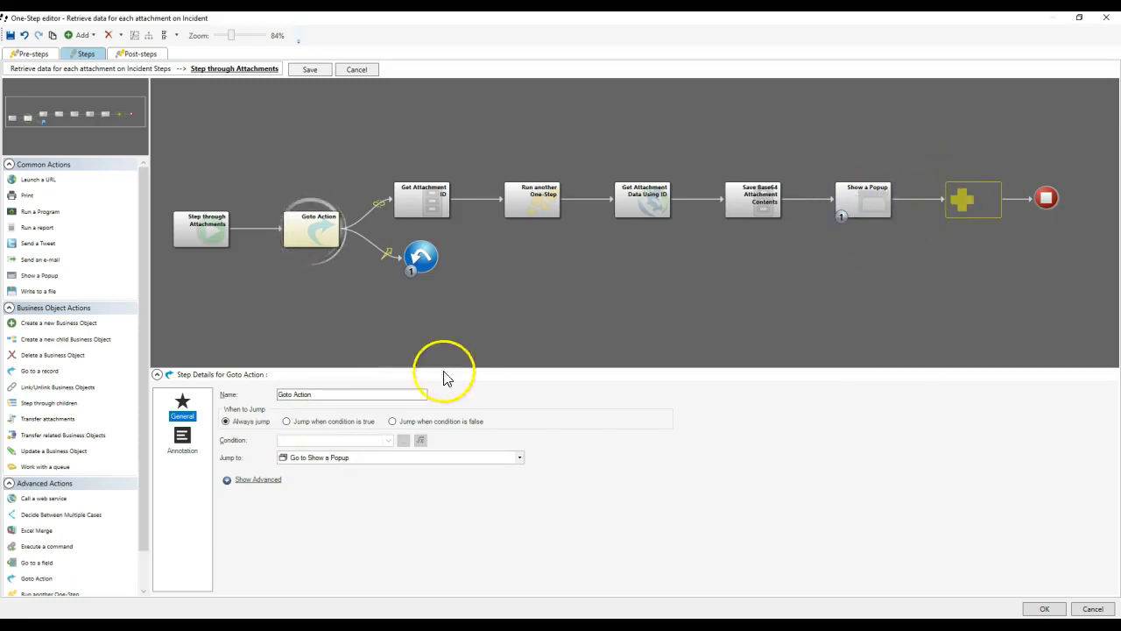
{"action": "left_click", "coordinate": [363, 457]}
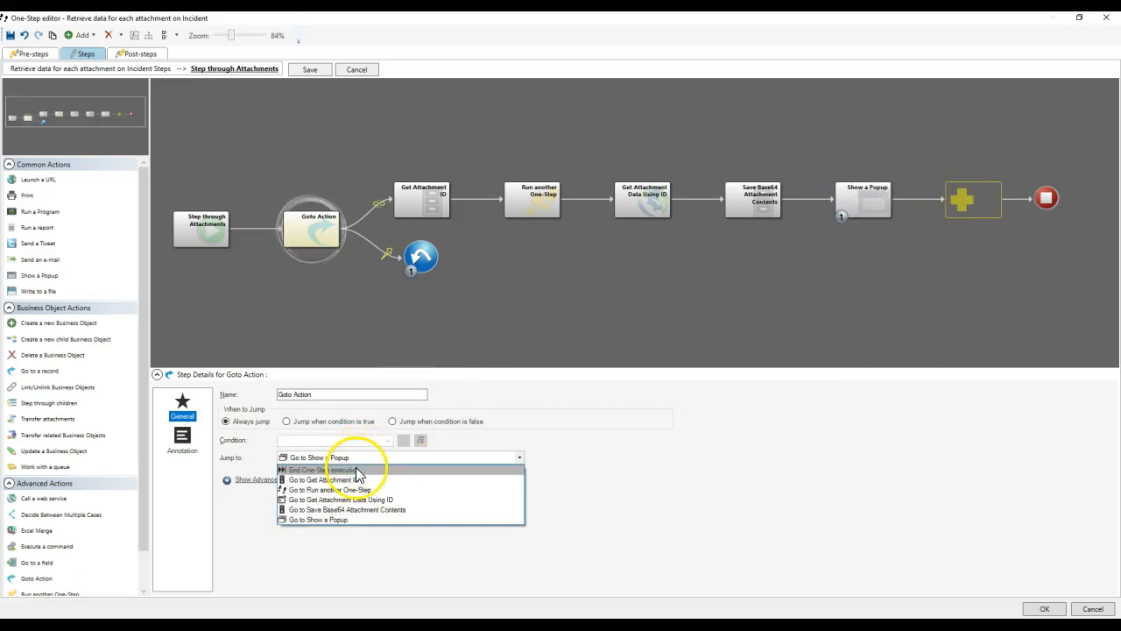
{"action": "left_click", "coordinate": [363, 460]}
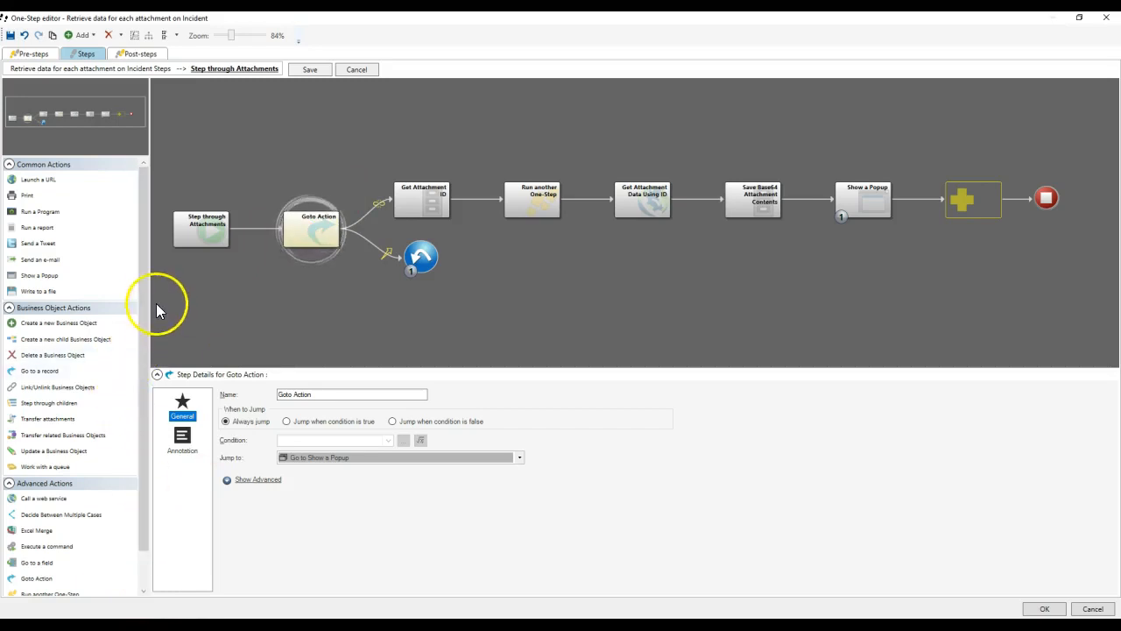
Add an Update a Variable or Stored Value step after Show a Popup.
{"action": "scroll", "coordinate": [144, 341], "scroll_direction": "down", "scroll_amount": 1}
{"action": "scroll", "coordinate": [144, 341], "scroll_direction": "down", "scroll_amount": 1}
{"action": "left_click_drag", "start_coordinate": [70, 586], "coordinate": [963, 209]}
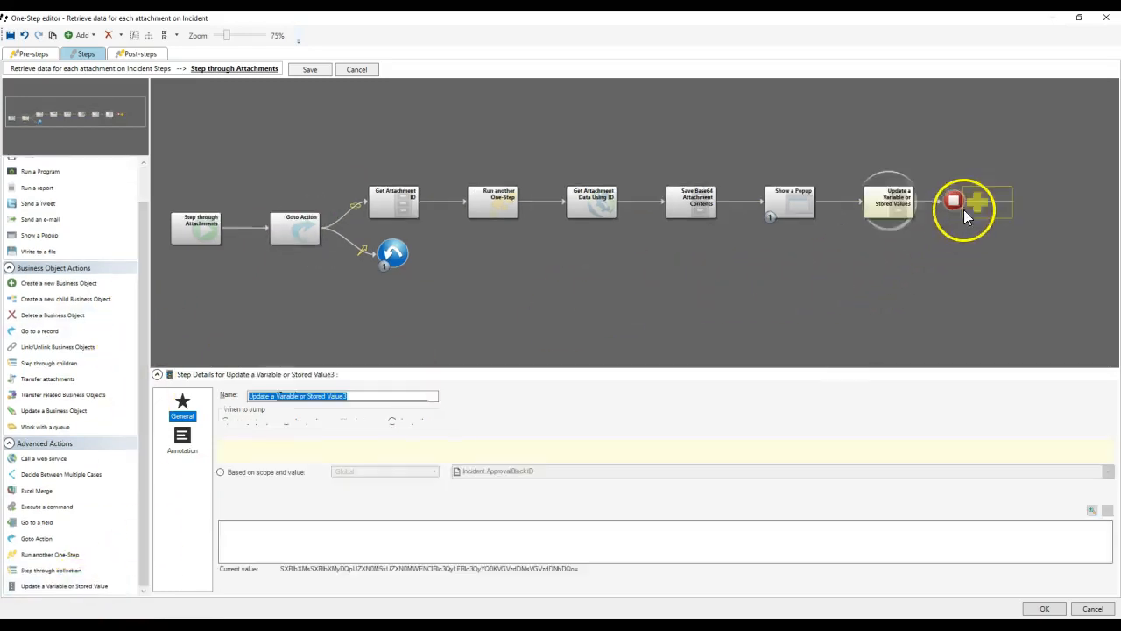
Set the update step to target a variable, entering 'test' as its name.
{"action": "left_click", "coordinate": [236, 471]}
{"action": "left_click", "coordinate": [291, 468]}
{"action": "type", "text": "test"}
{"action": "left_click", "coordinate": [289, 511]}
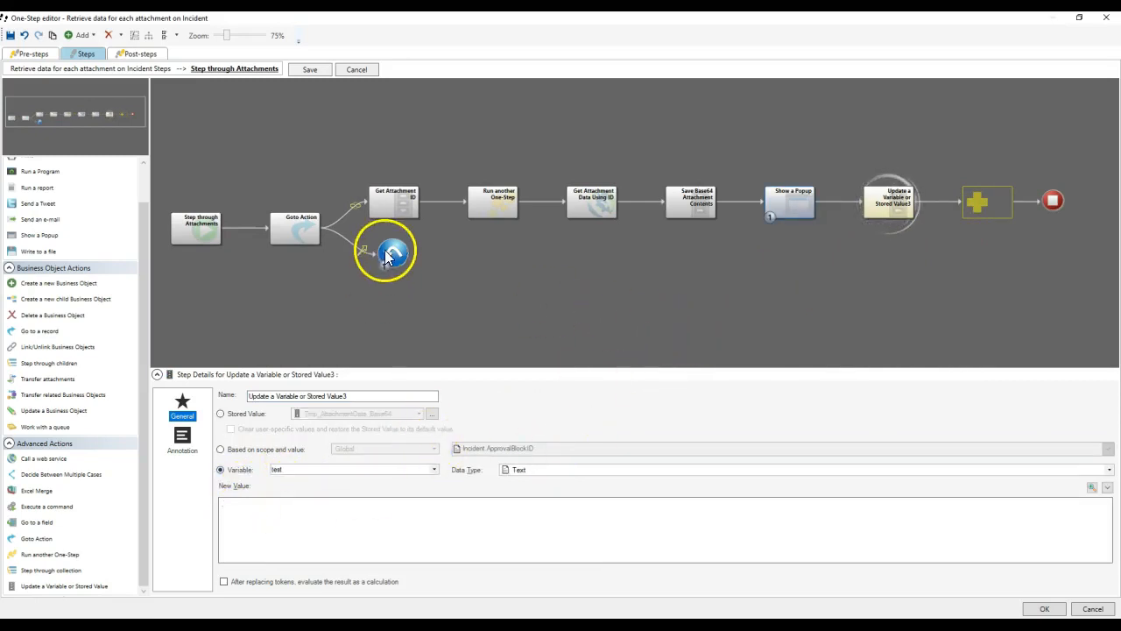
Redirect the Goto jump to Update a Variable or Stored Value3 and make it conditional.
{"action": "left_click_drag", "start_coordinate": [393, 256], "coordinate": [894, 204]}
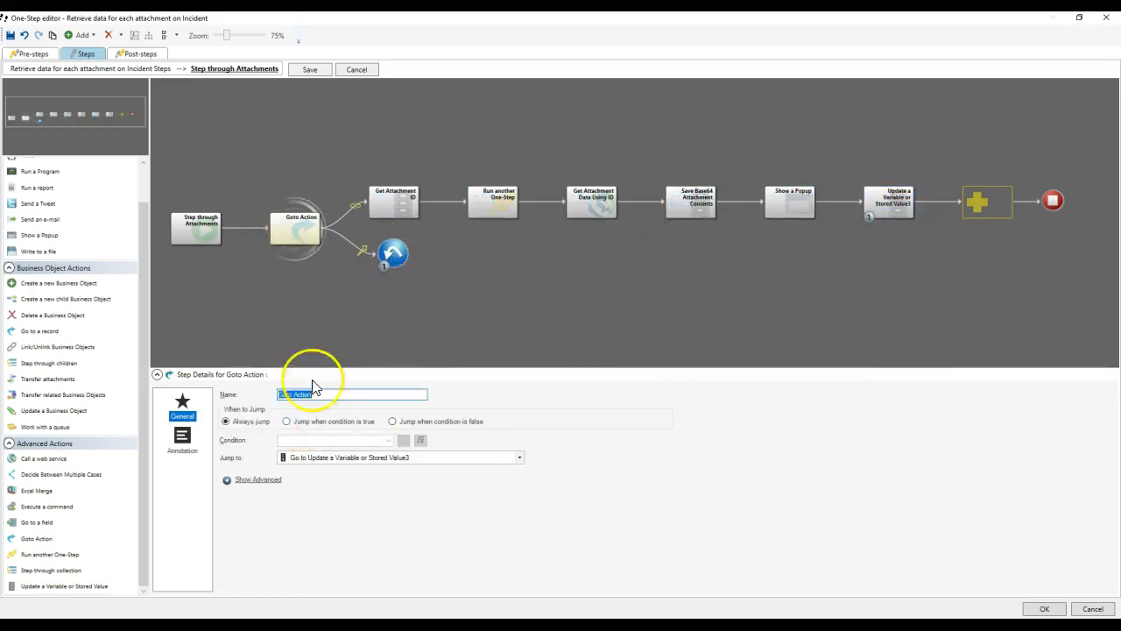
{"action": "left_click", "coordinate": [358, 422]}
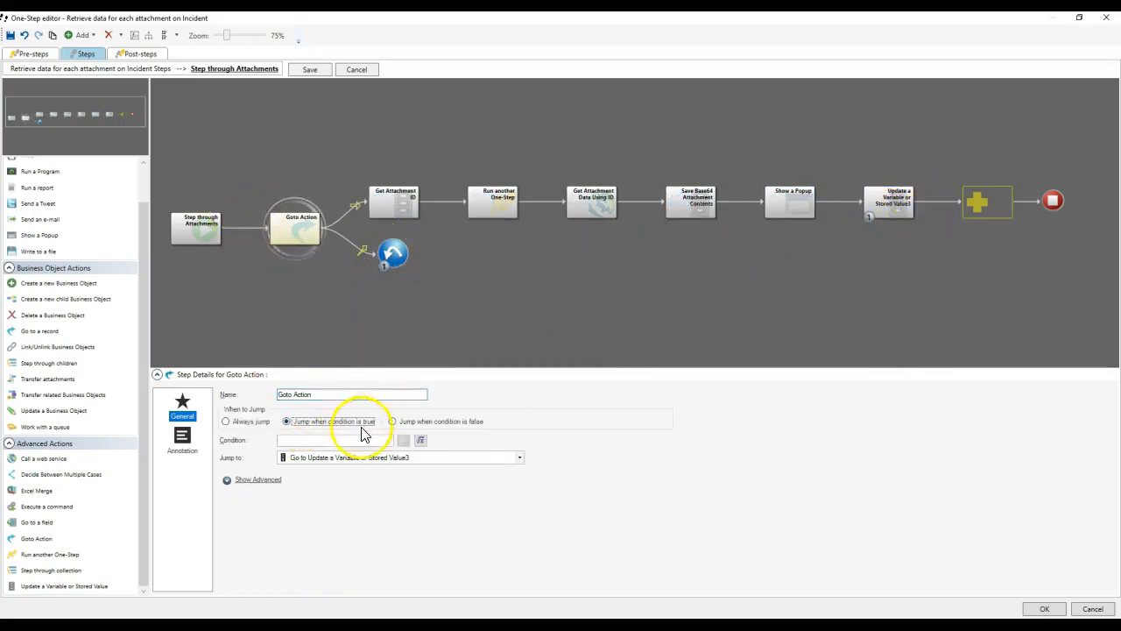
{"action": "left_click", "coordinate": [420, 440]}
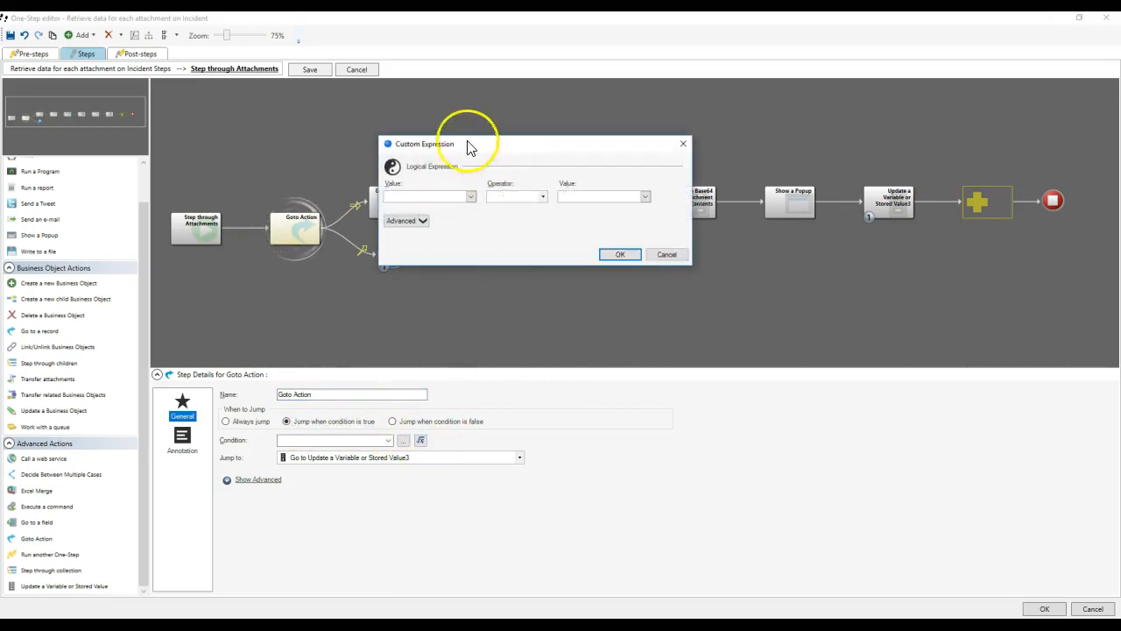
Create a new custom Text expression as the condition's compared value.
{"action": "left_click", "coordinate": [471, 196]}
{"action": "scroll", "coordinate": [438, 289], "scroll_direction": "down", "scroll_amount": 10}
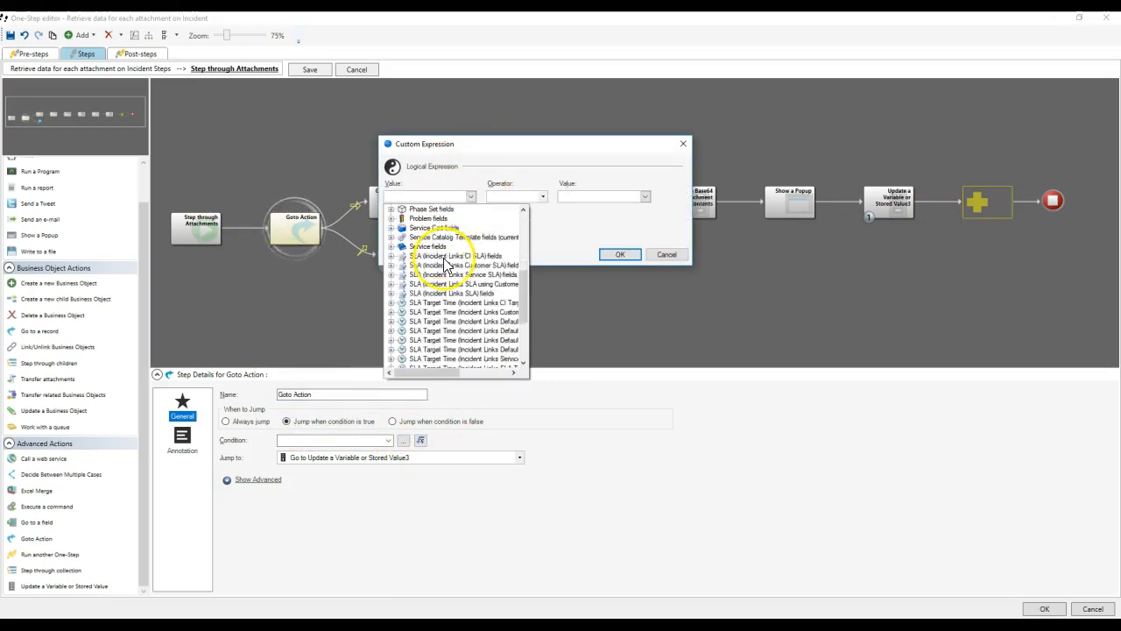
{"action": "double_click", "coordinate": [427, 331]}
{"action": "left_click", "coordinate": [430, 339]}
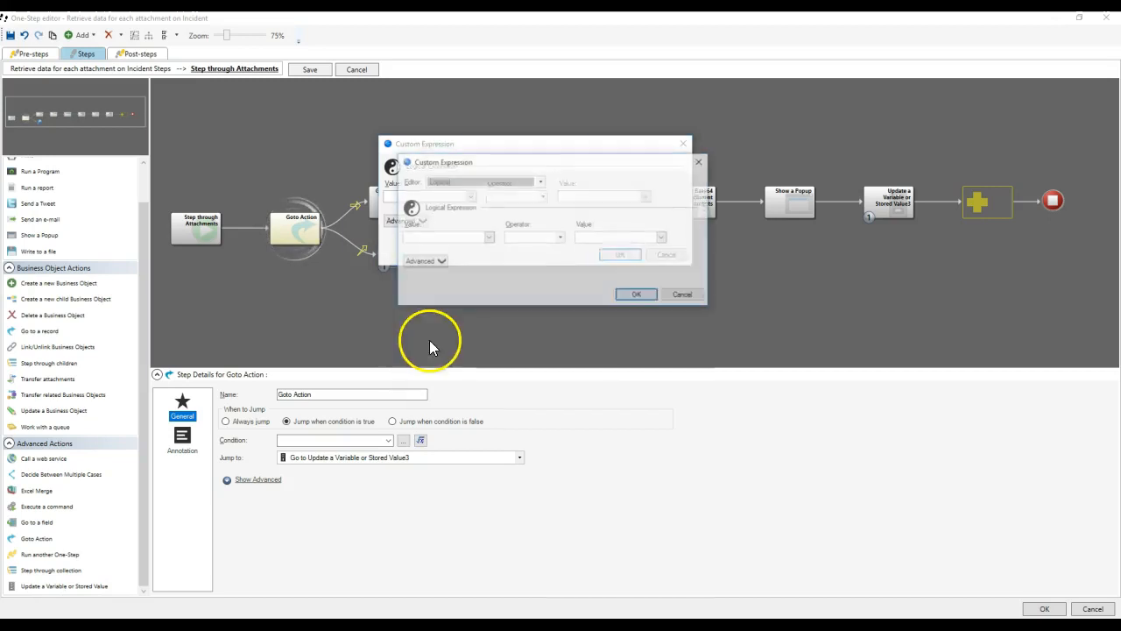
{"action": "left_click", "coordinate": [460, 184]}
{"action": "left_click", "coordinate": [447, 253]}
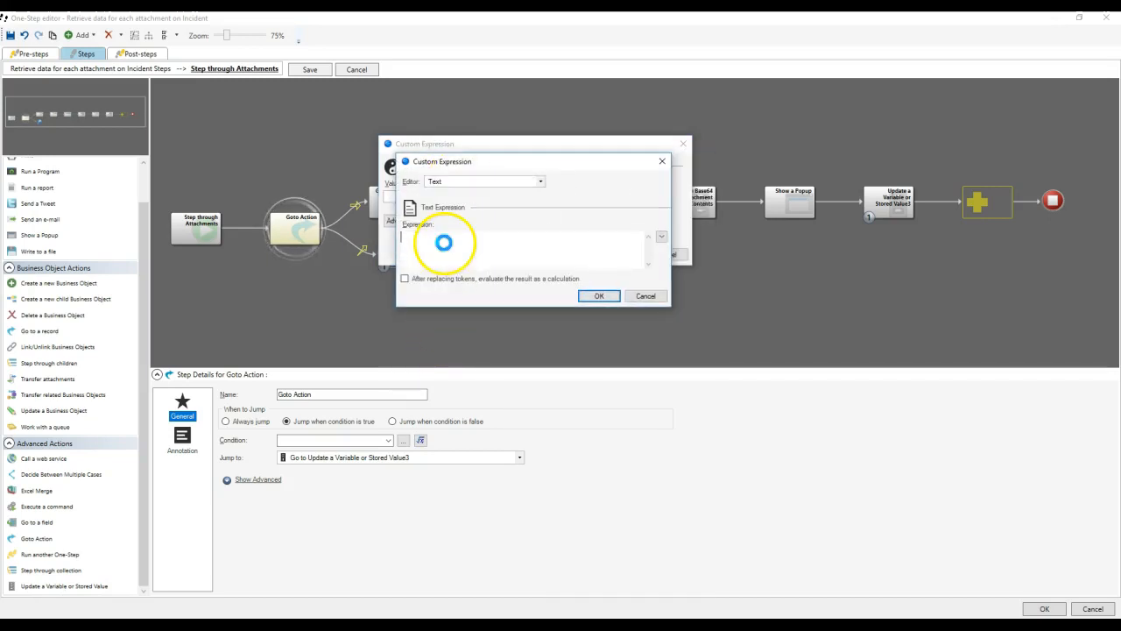
Insert the Current Attachment One-Step variable into the text expression.
{"action": "right_click", "coordinate": [445, 243]}
{"action": "scroll", "coordinate": [478, 263], "scroll_direction": "down", "scroll_amount": 10}
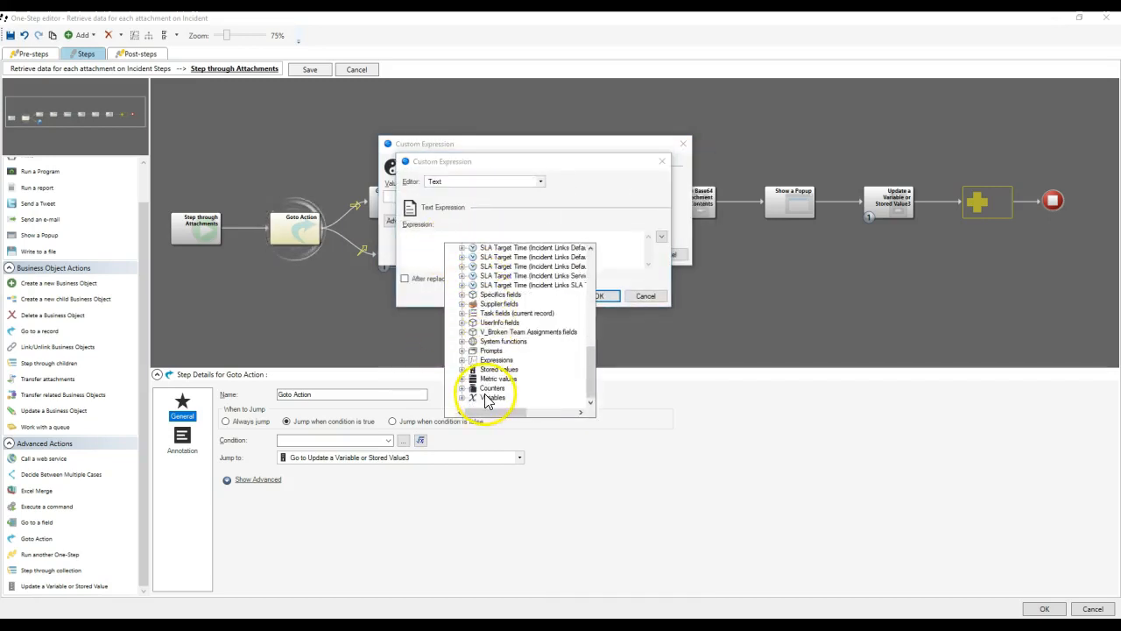
{"action": "double_click", "coordinate": [484, 401]}
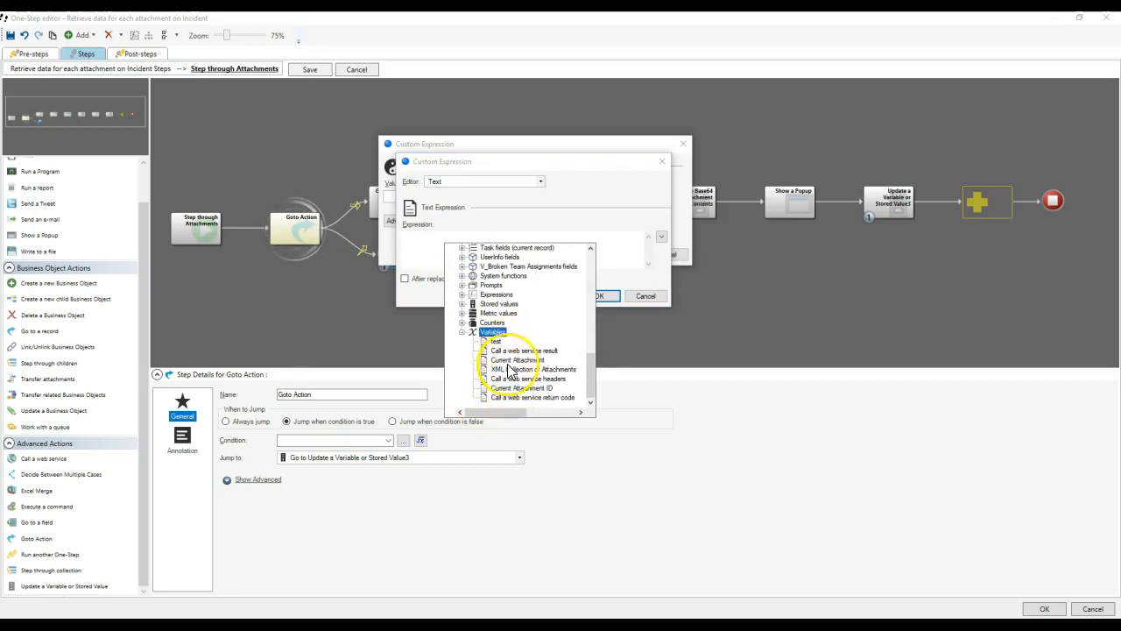
{"action": "double_click", "coordinate": [503, 359]}
Add As XML and String from Element modifiers to the Current Attachment token.
{"action": "right_click", "coordinate": [422, 236]}
{"action": "left_click", "coordinate": [453, 259]}
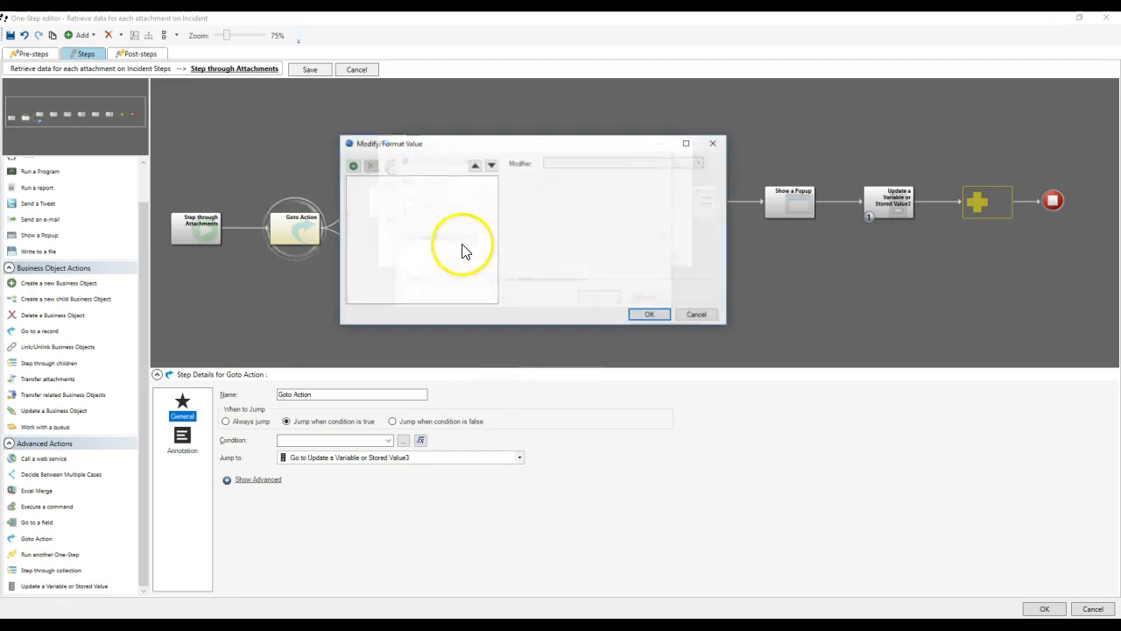
{"action": "left_click", "coordinate": [354, 166]}
{"action": "left_click", "coordinate": [555, 163]}
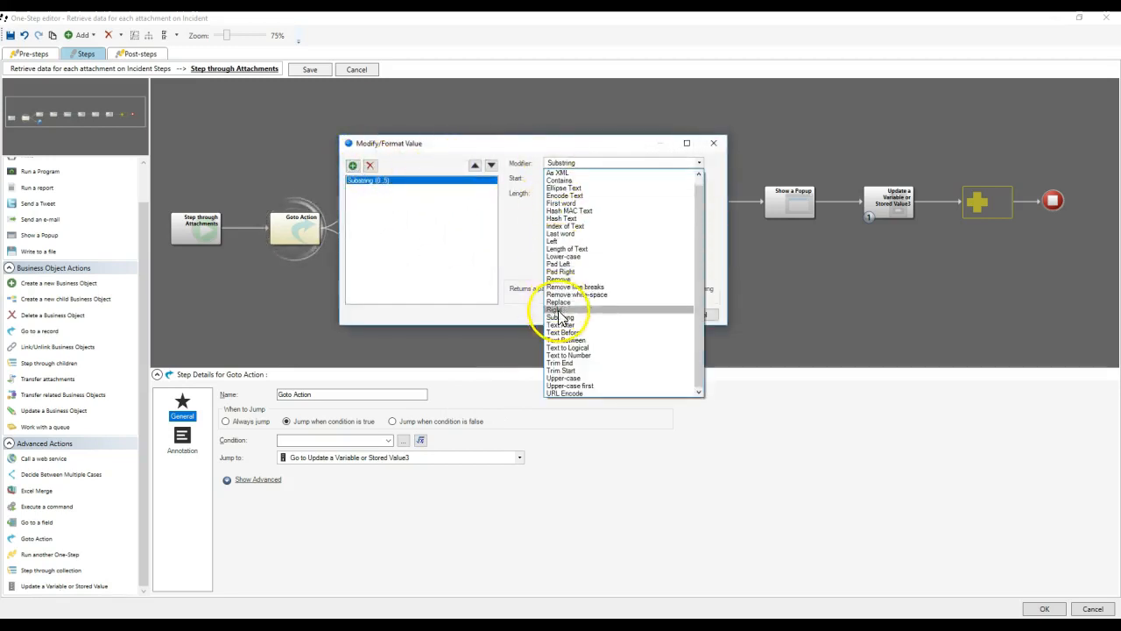
{"action": "left_click", "coordinate": [554, 172]}
{"action": "left_click", "coordinate": [353, 166]}
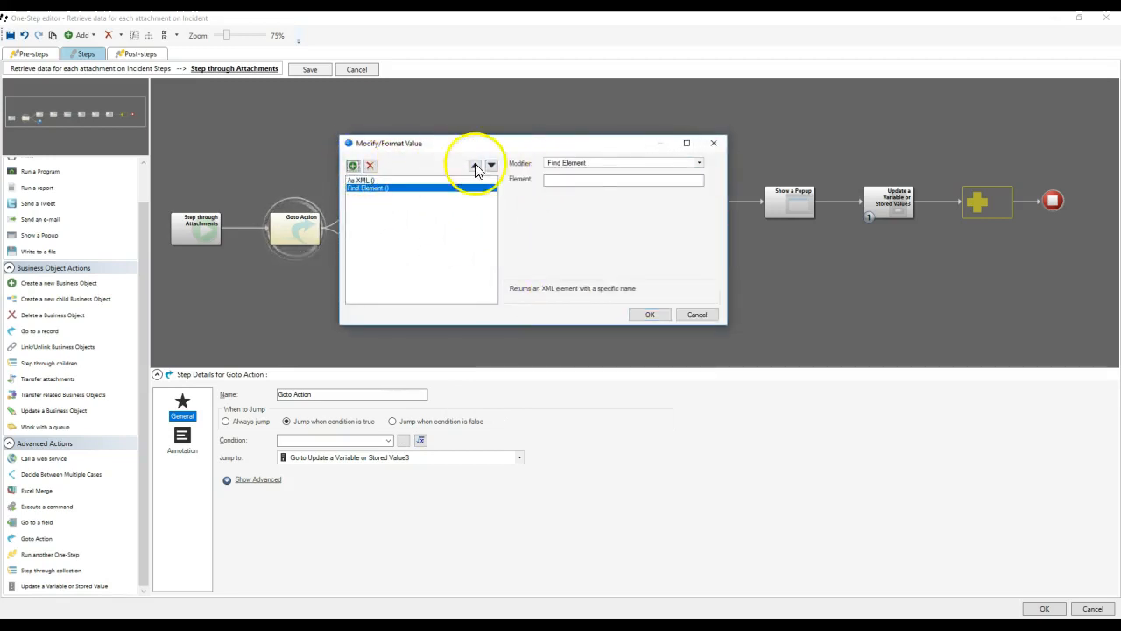
{"action": "left_click", "coordinate": [579, 163]}
{"action": "left_click", "coordinate": [569, 242]}
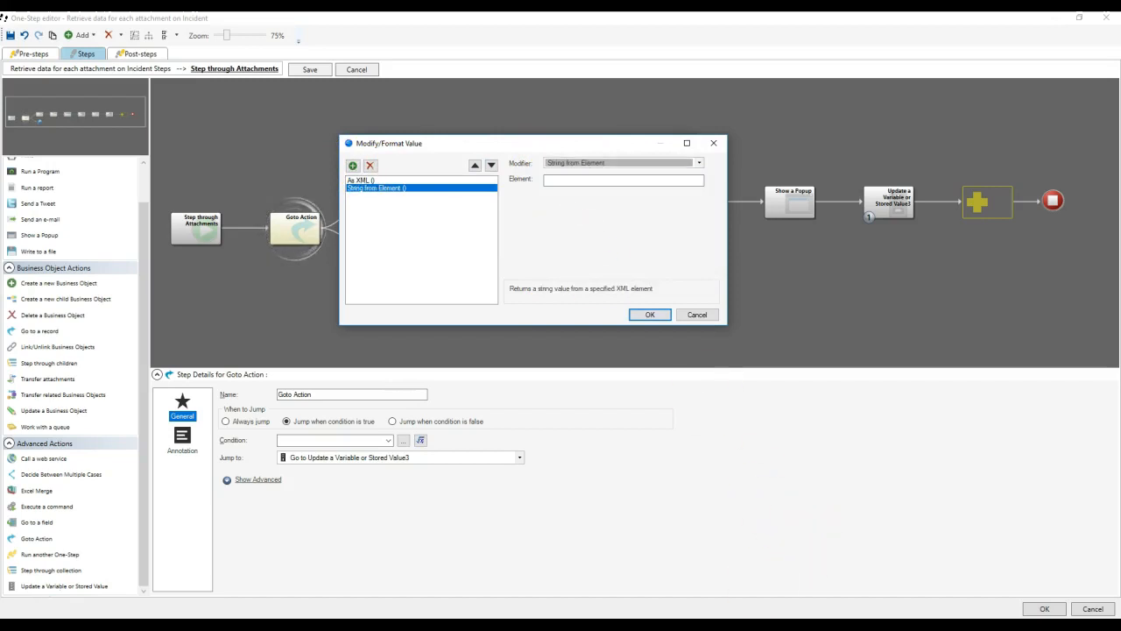
Copy AttachmentType from the sample XML into the element name and confirm the modifiers.
{"action": "left_click", "coordinate": [657, 625]}
{"action": "double_click", "coordinate": [96, 100]}
{"action": "key", "text": "ctrl+c"}
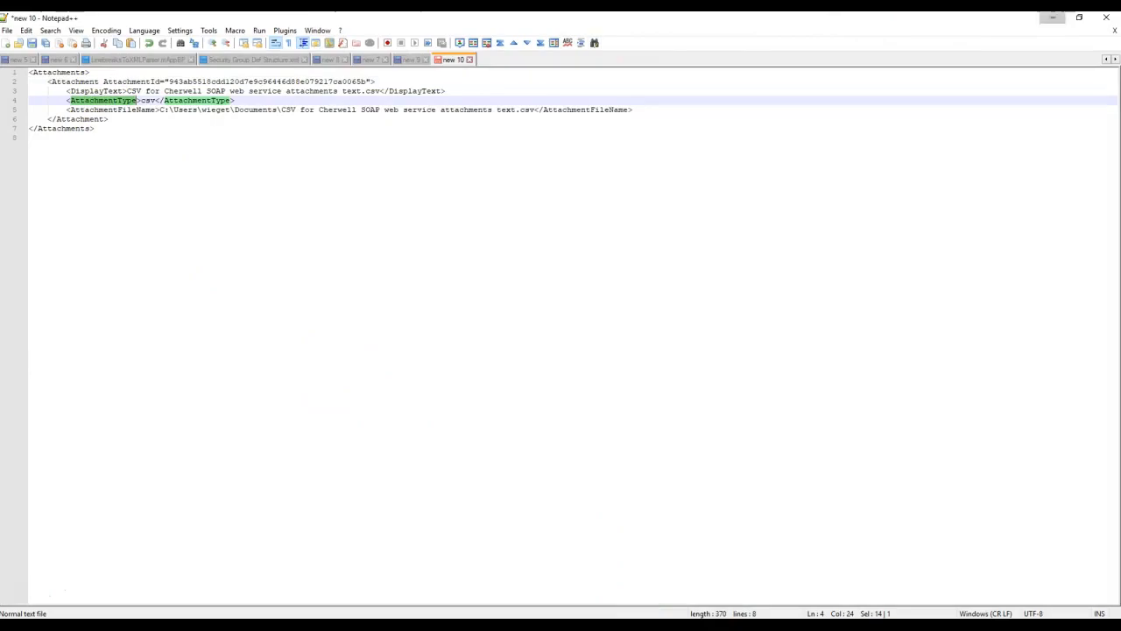
{"action": "key", "text": "alt+Tab"}
{"action": "left_click", "coordinate": [639, 180]}
{"action": "key", "text": "ctrl+v"}
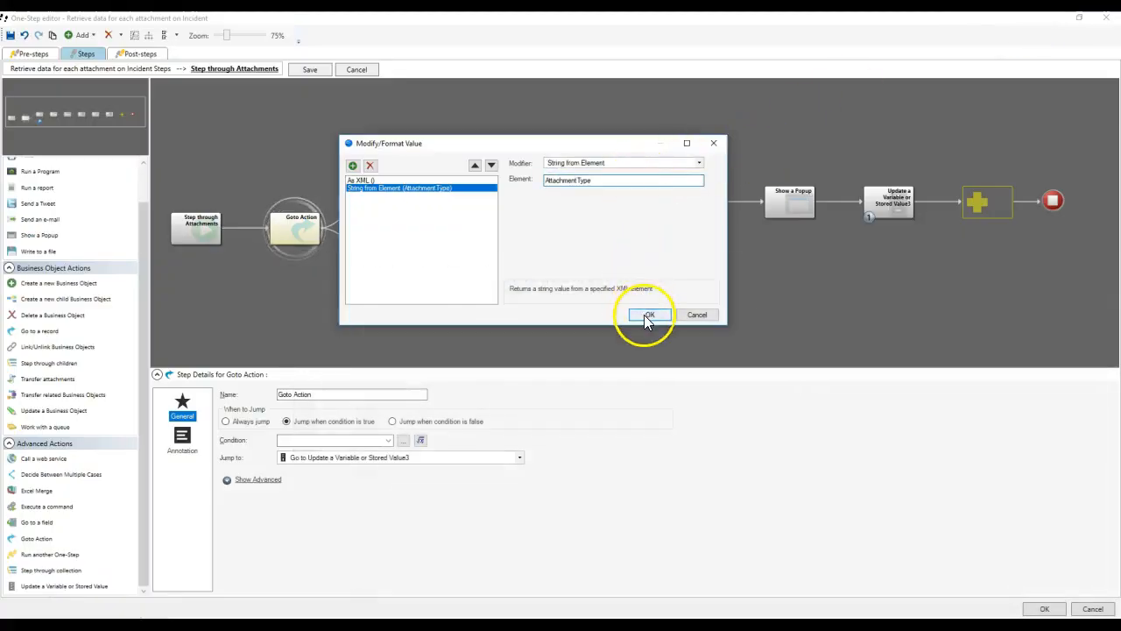
{"action": "left_click", "coordinate": [644, 314]}
Set the condition to Not equal 'csv' and confirm it.
{"action": "left_click", "coordinate": [603, 294]}
{"action": "left_click", "coordinate": [566, 196]}
{"action": "type", "text": "csv"}
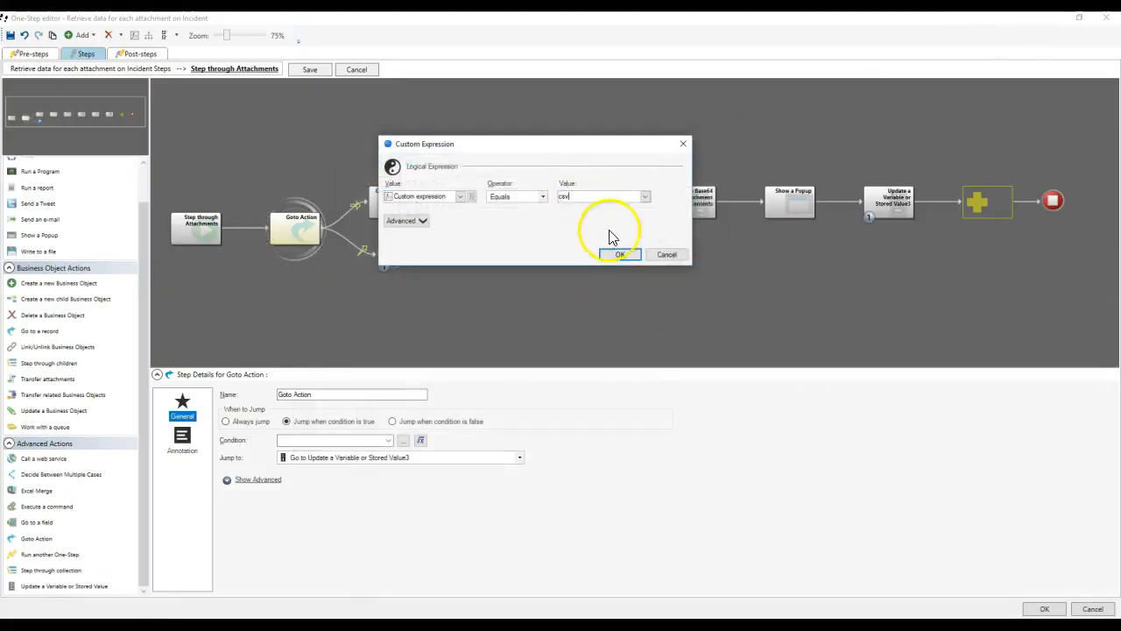
{"action": "left_click", "coordinate": [525, 196]}
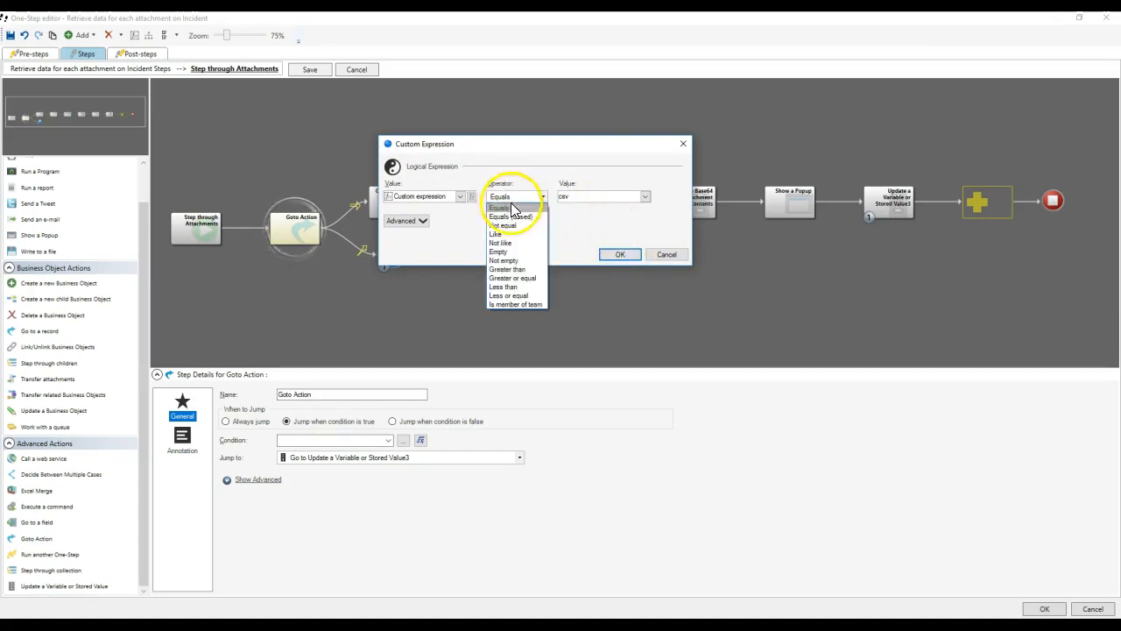
{"action": "left_click", "coordinate": [508, 211]}
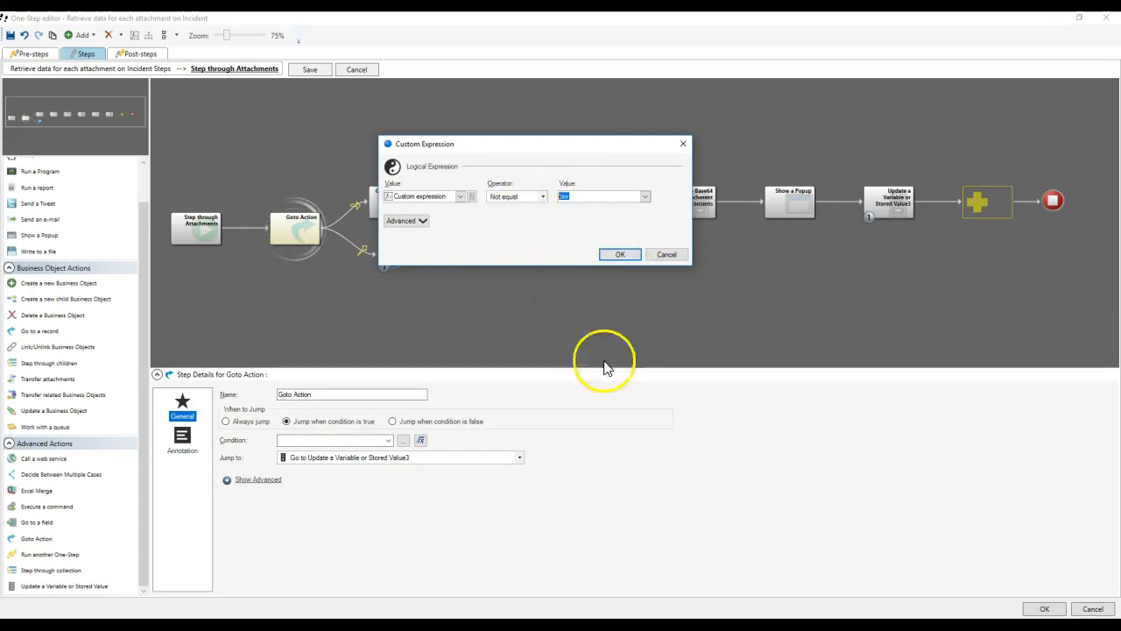
{"action": "key", "text": "alt+Tab"}
{"action": "left_click", "coordinate": [141, 100]}
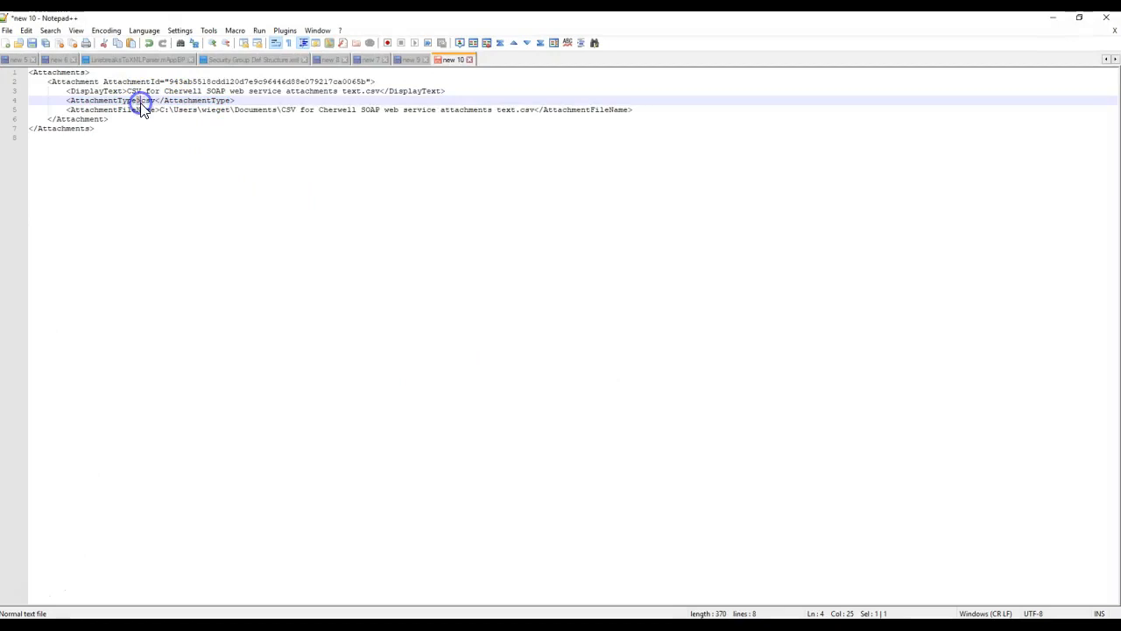
{"action": "left_click_drag", "start_coordinate": [48, 82], "coordinate": [130, 121]}
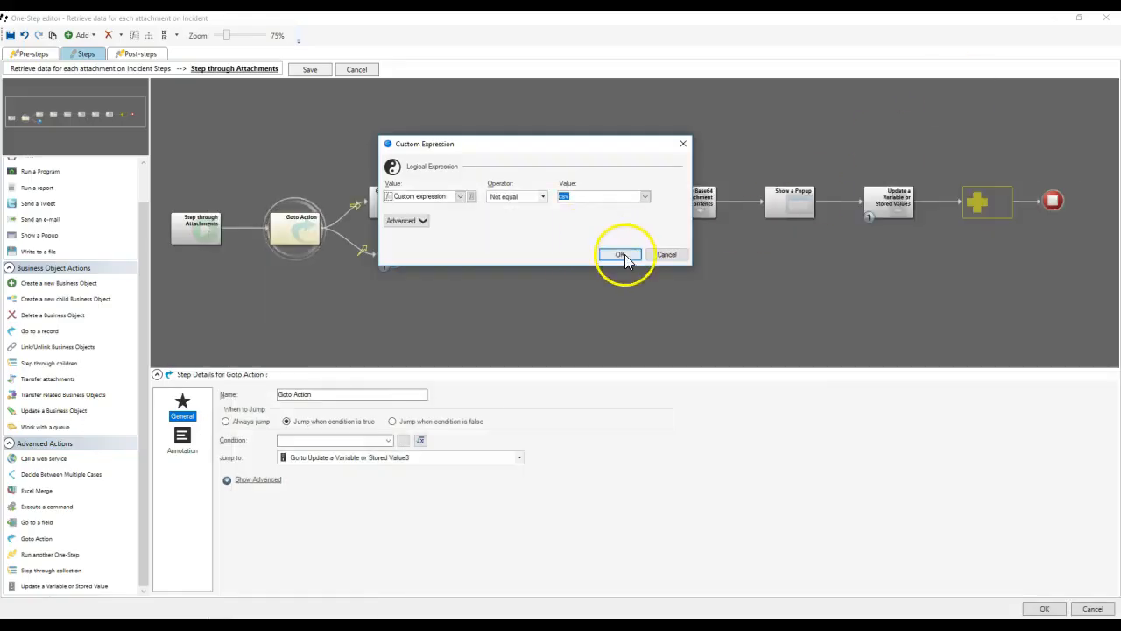
{"action": "left_click", "coordinate": [621, 255]}
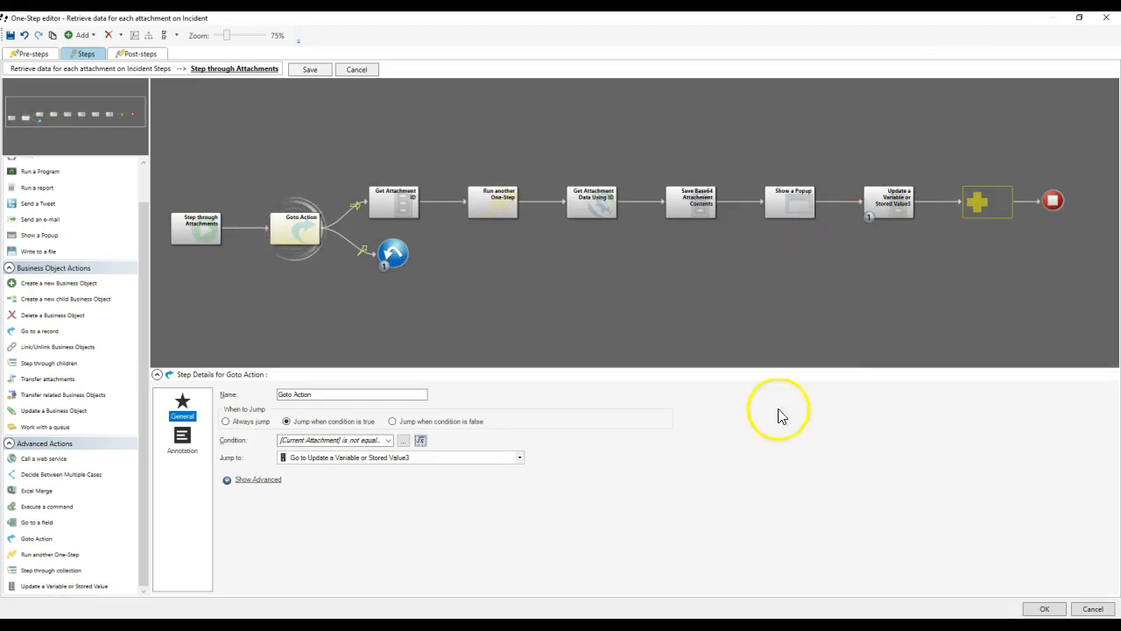
{"action": "left_click", "coordinate": [484, 626]}
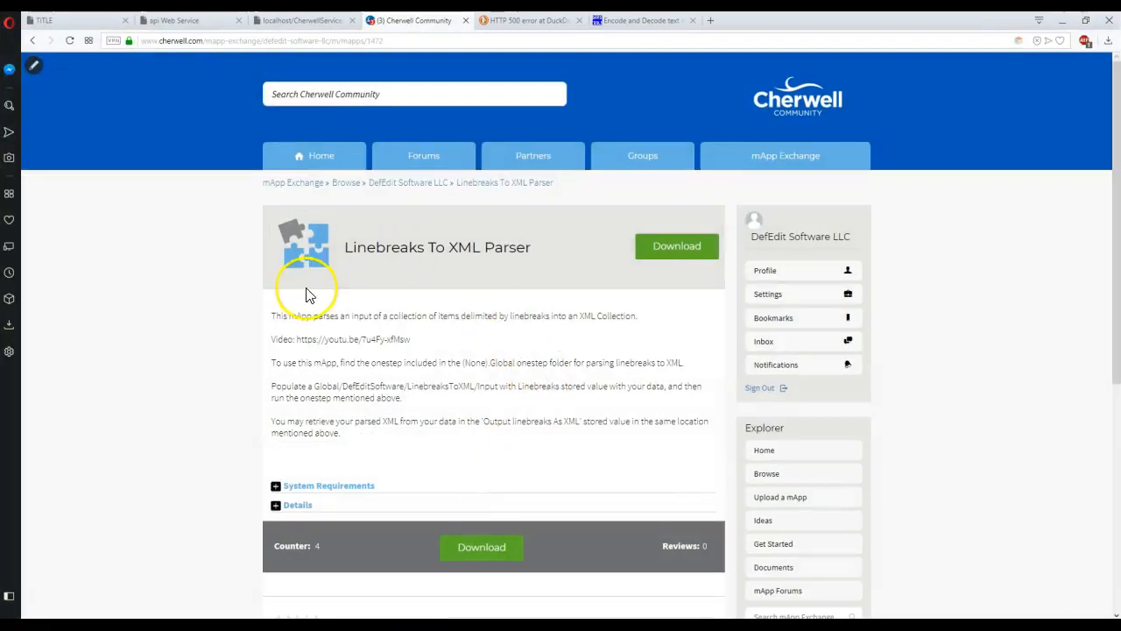
{"action": "left_click", "coordinate": [33, 42]}
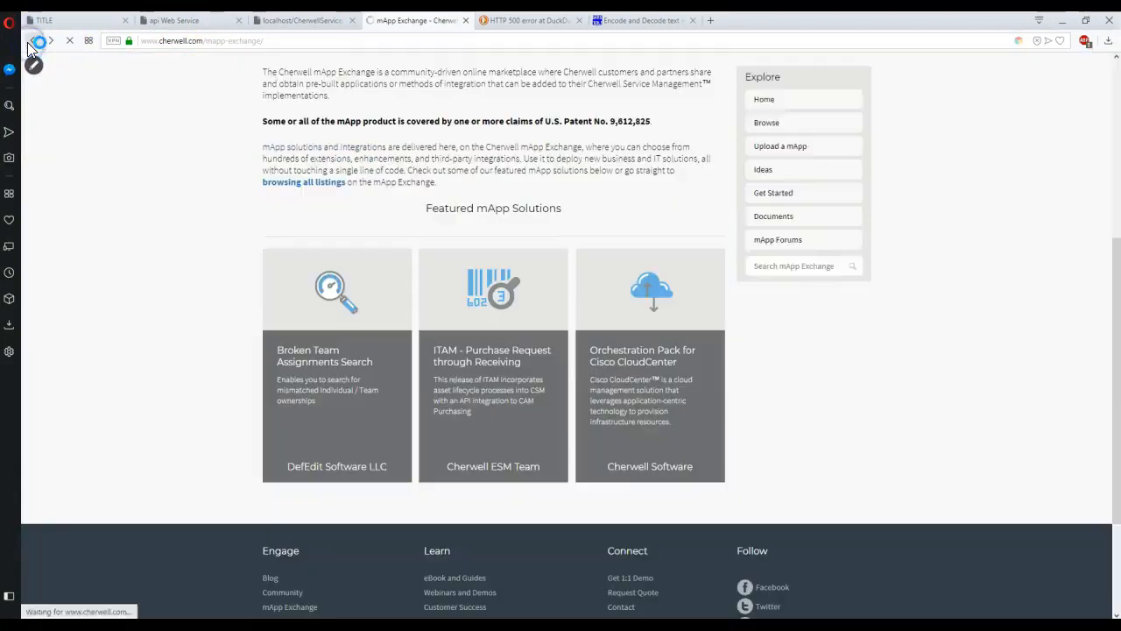
{"action": "left_click", "coordinate": [31, 42]}
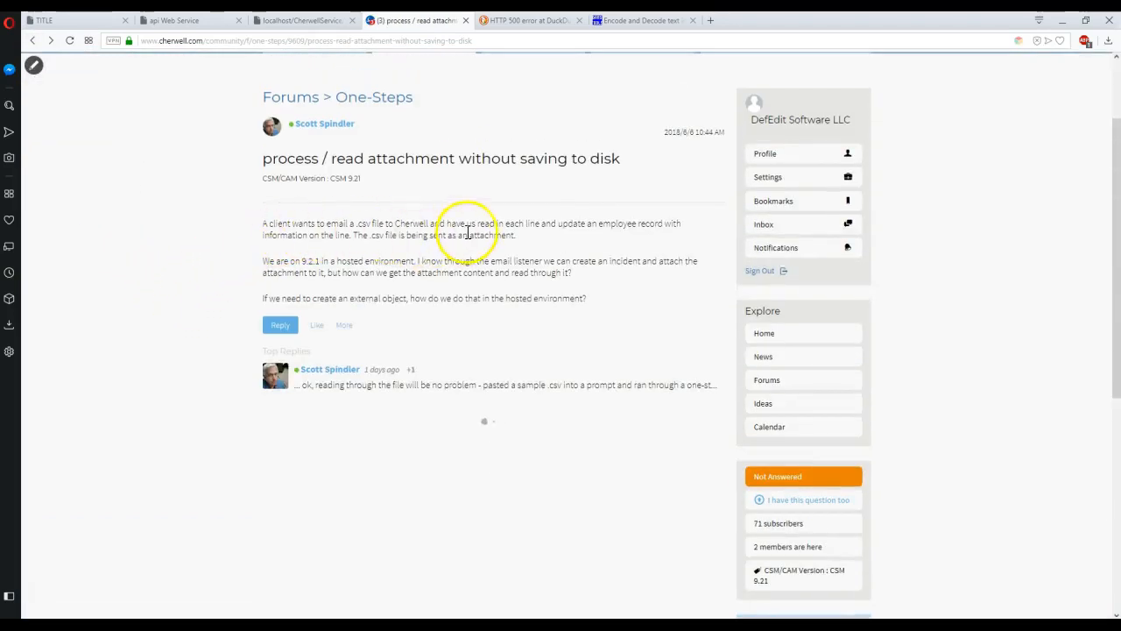
{"action": "left_click_drag", "start_coordinate": [560, 223], "coordinate": [666, 223]}
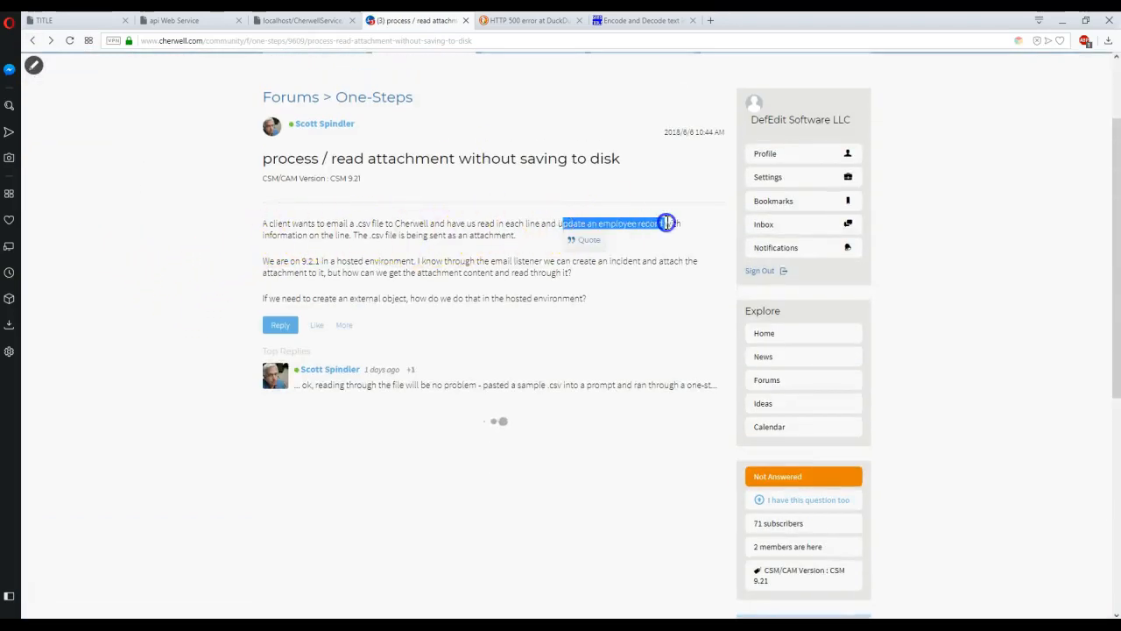
{"action": "left_click_drag", "start_coordinate": [263, 235], "coordinate": [436, 234]}
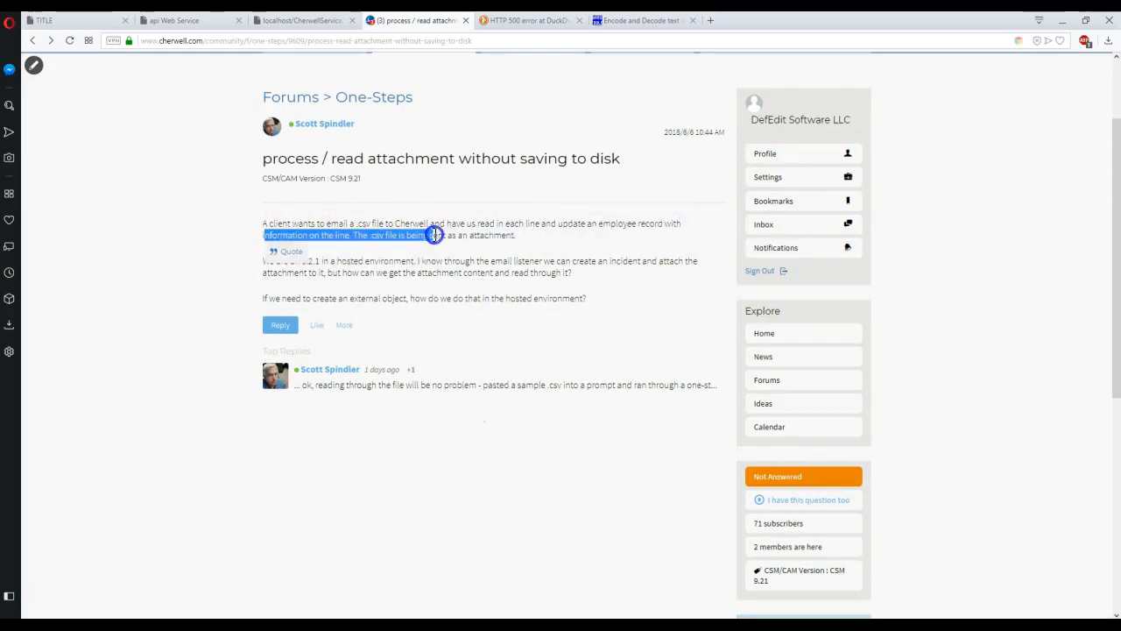
{"action": "mouse_move", "coordinate": [906, 625]}
{"action": "left_click", "coordinate": [841, 583]}
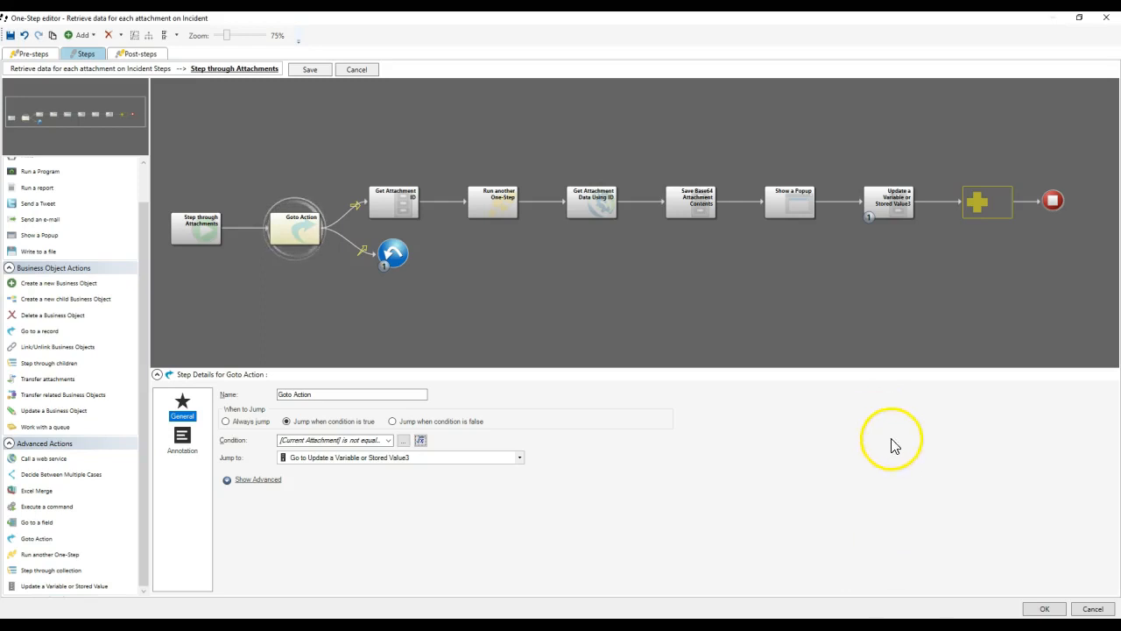